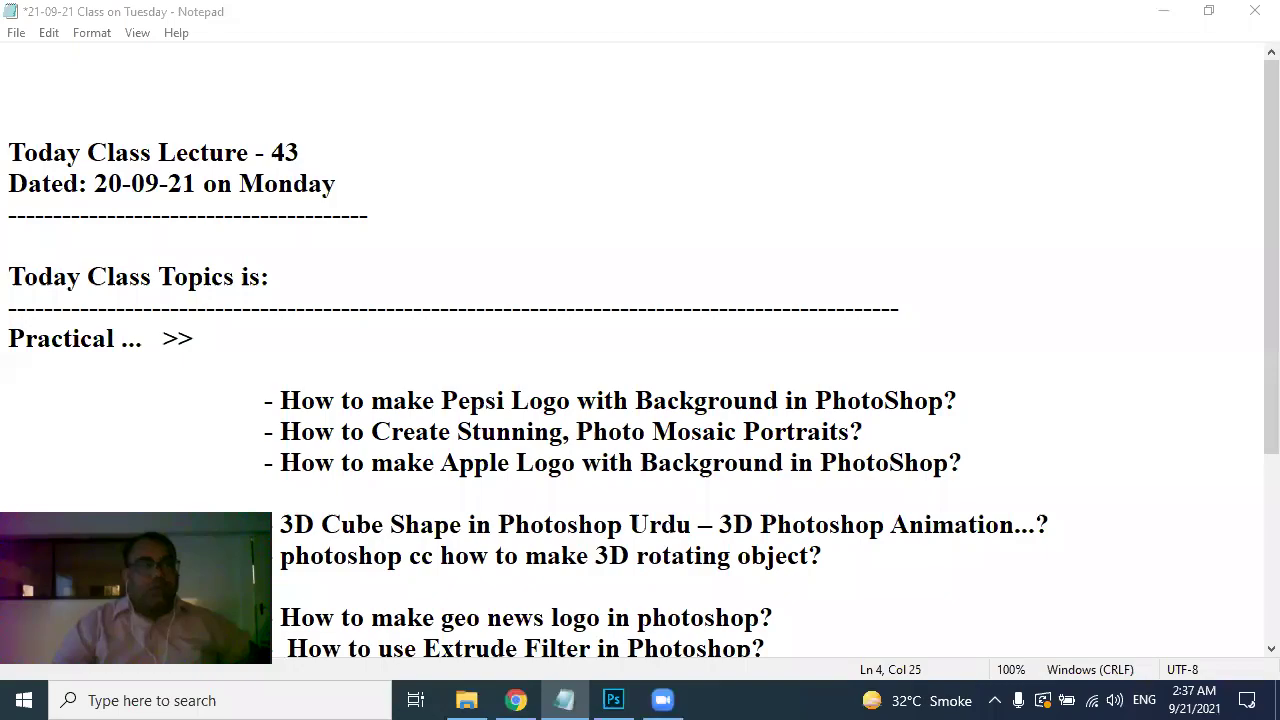
Step: Correct the lecture date in Notepad to 21-09-21
{"action": "left_click", "coordinate": [108, 184]}
{"action": "key", "text": "Delete"}
{"action": "type", "text": "1"}
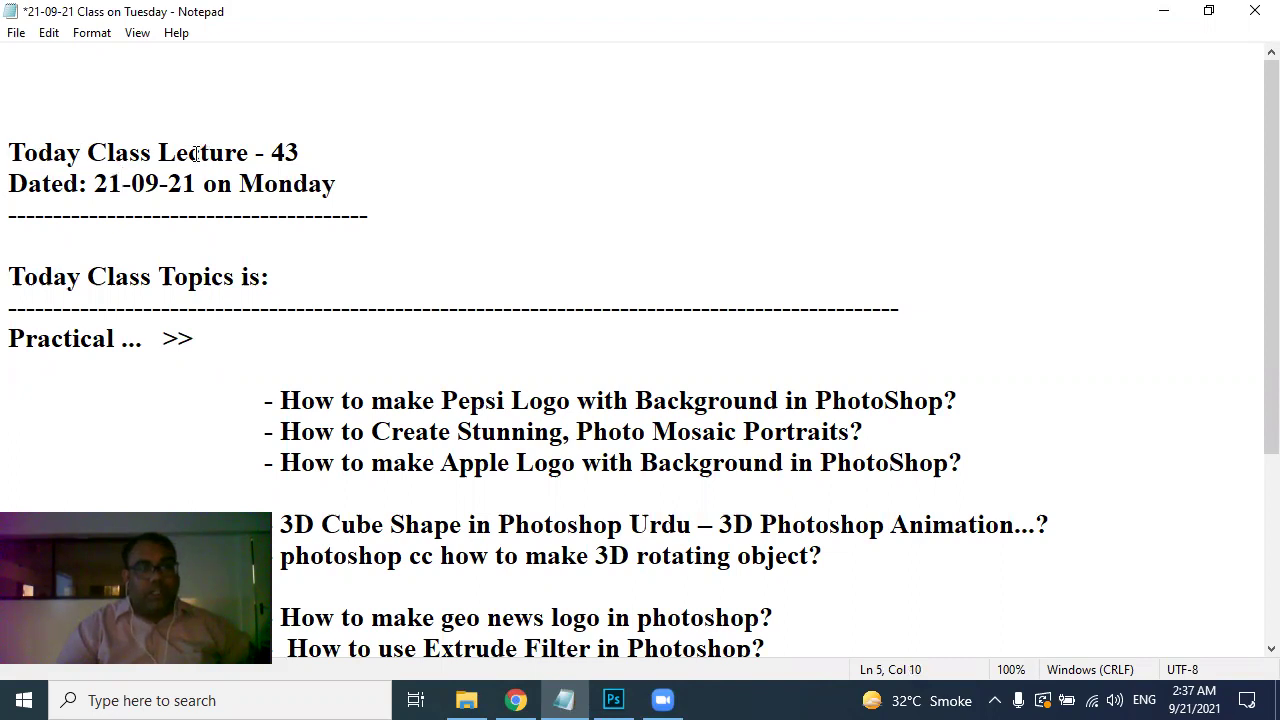
Step: Highlight the lecture title, Pepsi logo and photo mosaic portraits topics, then return to the Pepsi image search
{"action": "left_click_drag", "start_coordinate": [166, 145], "coordinate": [311, 160]}
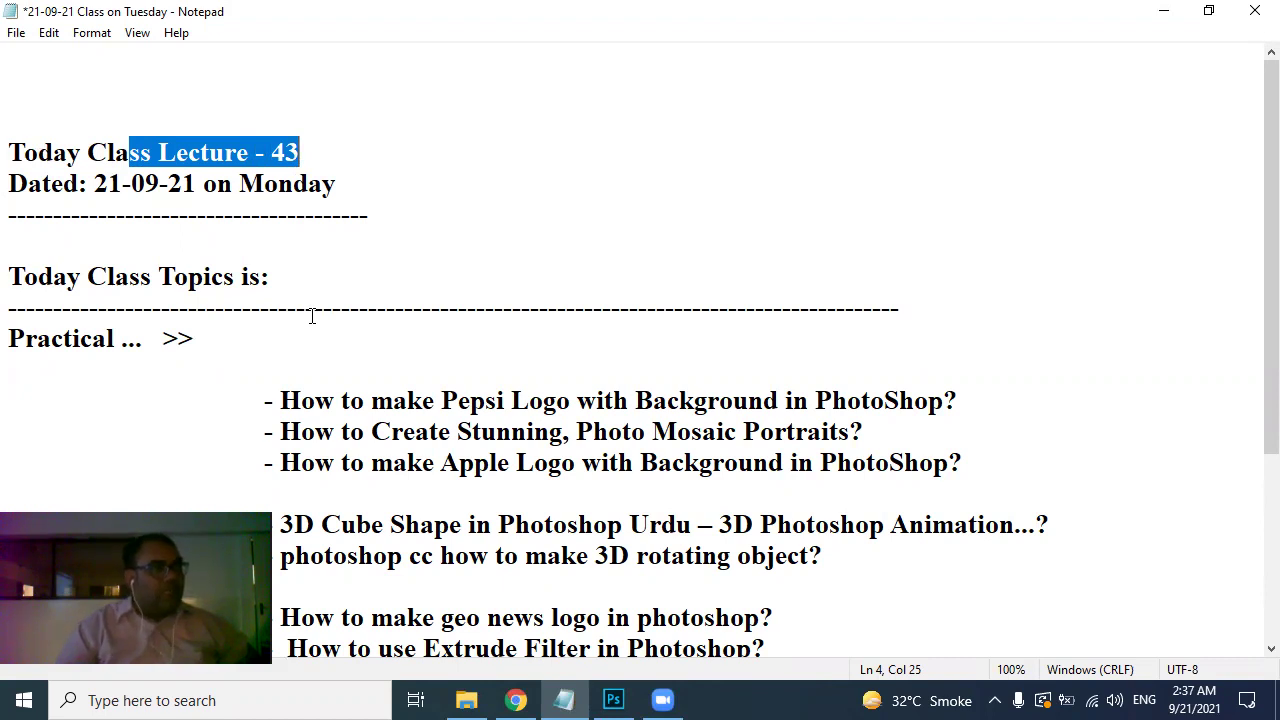
{"action": "left_click_drag", "start_coordinate": [280, 401], "coordinate": [574, 406]}
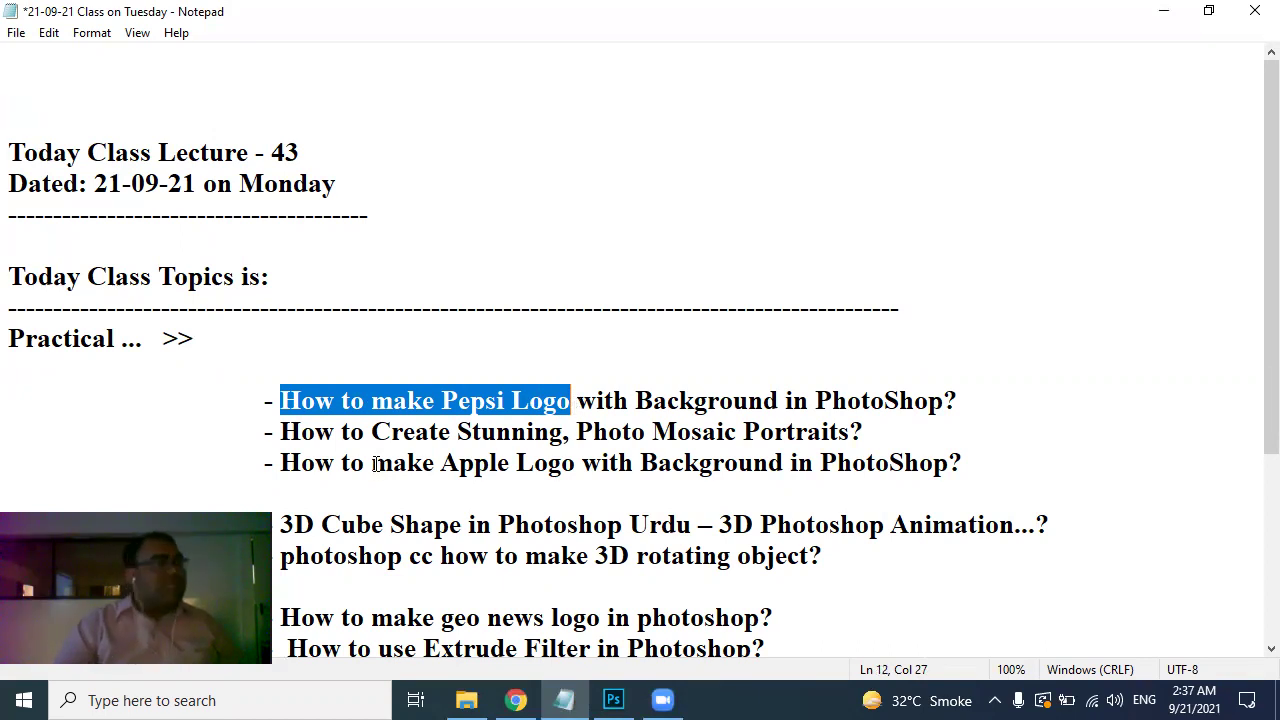
{"action": "left_click_drag", "start_coordinate": [299, 431], "coordinate": [864, 437]}
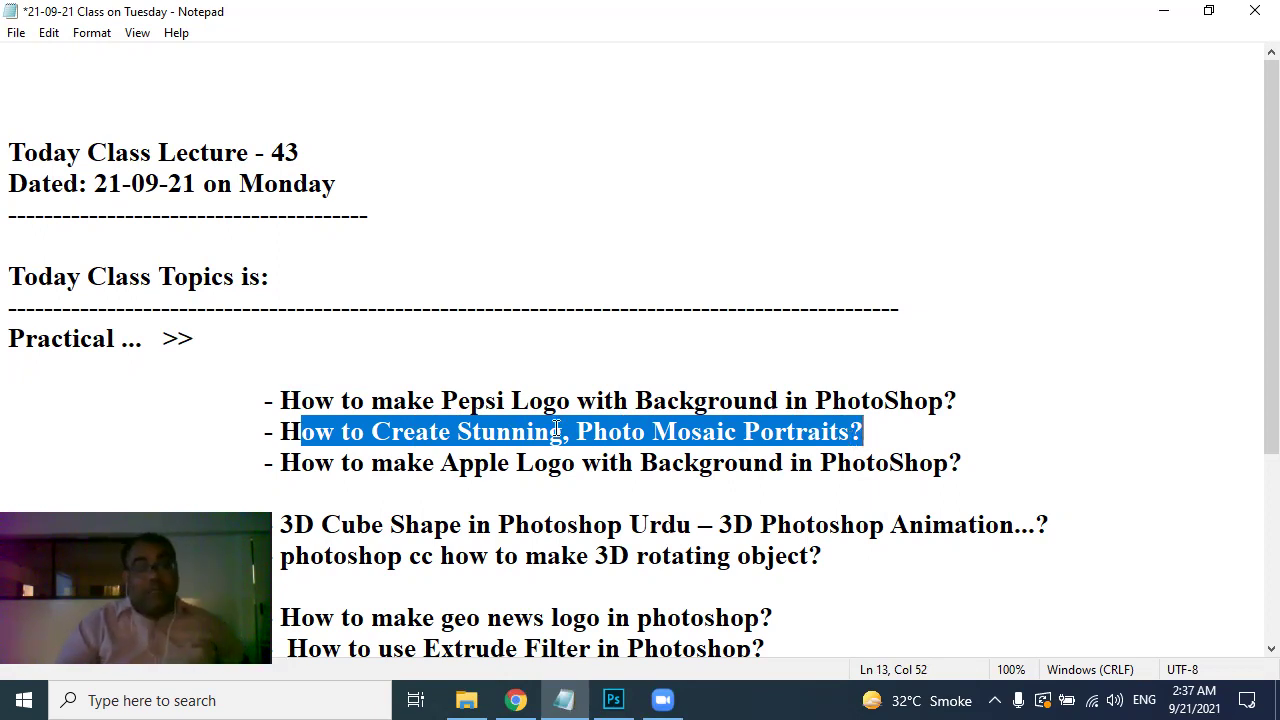
{"action": "left_click_drag", "start_coordinate": [439, 432], "coordinate": [451, 432]}
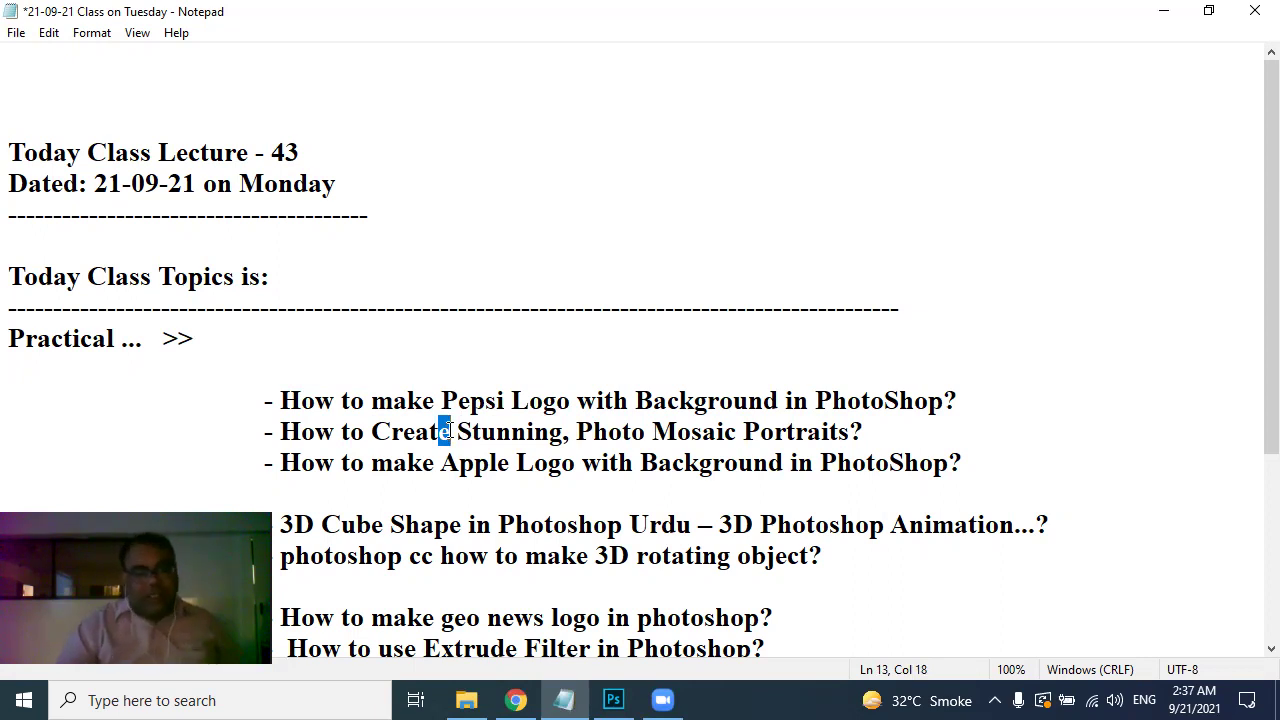
{"action": "left_click", "coordinate": [514, 405]}
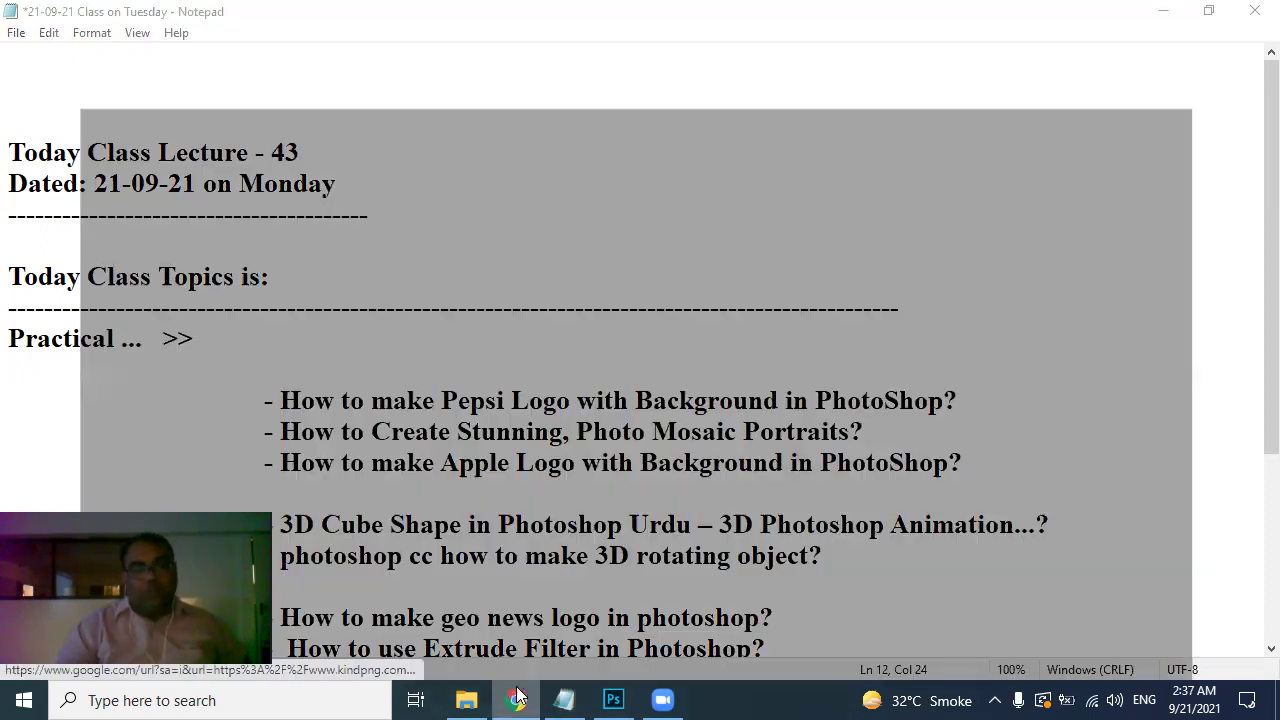
{"action": "mouse_move", "coordinate": [515, 700]}
{"action": "left_click", "coordinate": [515, 600]}
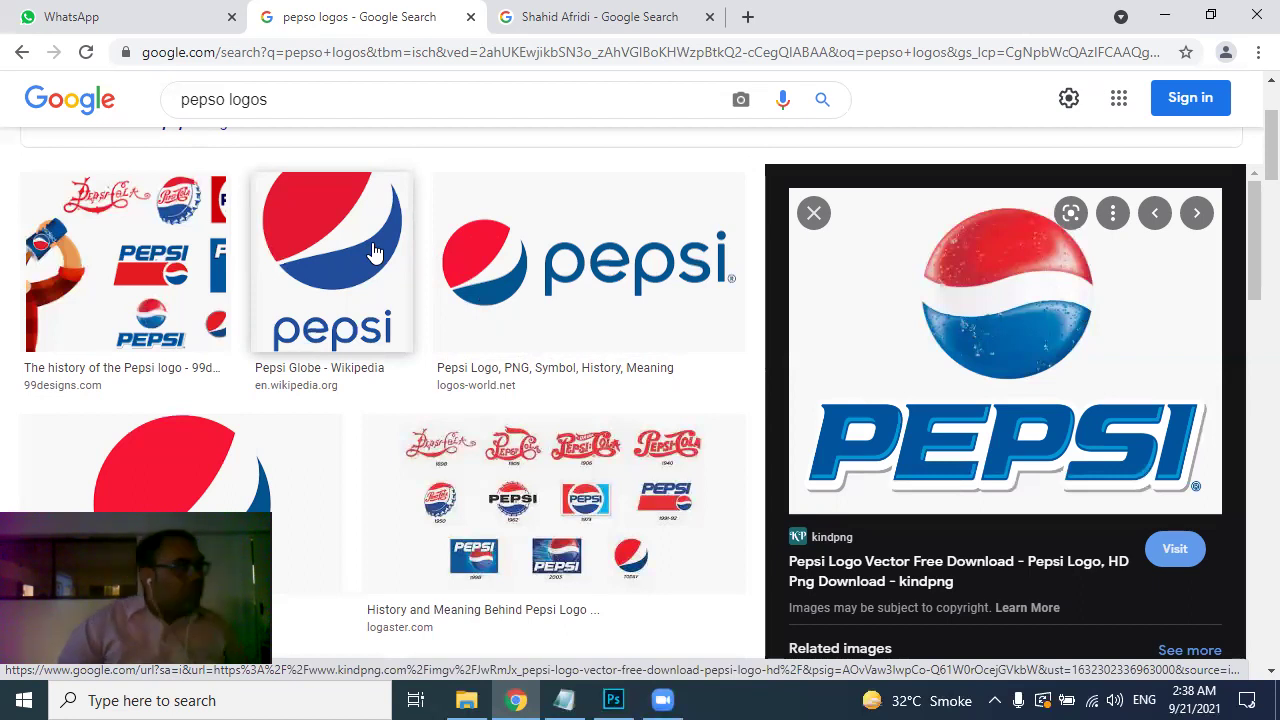
Step: Open the kindpng Pepsi logo page in a background tab, keeping the search results in view
{"action": "left_click", "coordinate": [940, 300]}
{"action": "left_click", "coordinate": [386, 16]}
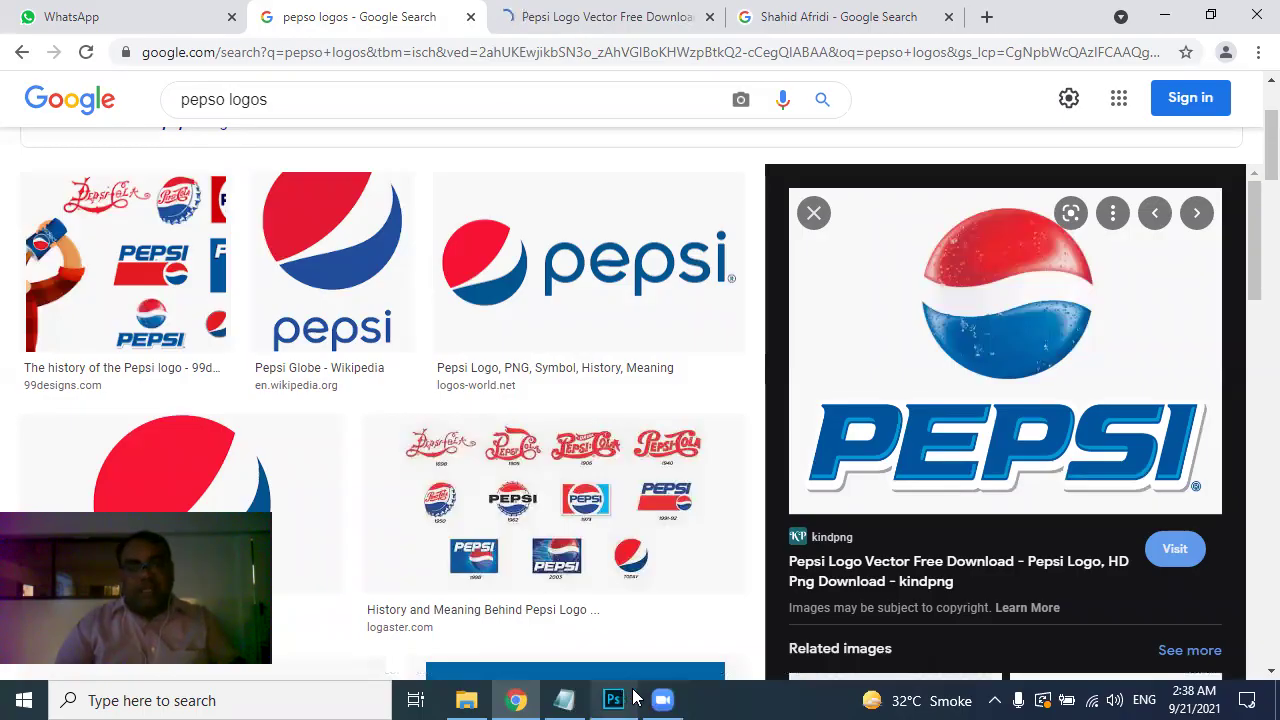
{"action": "left_click", "coordinate": [614, 699]}
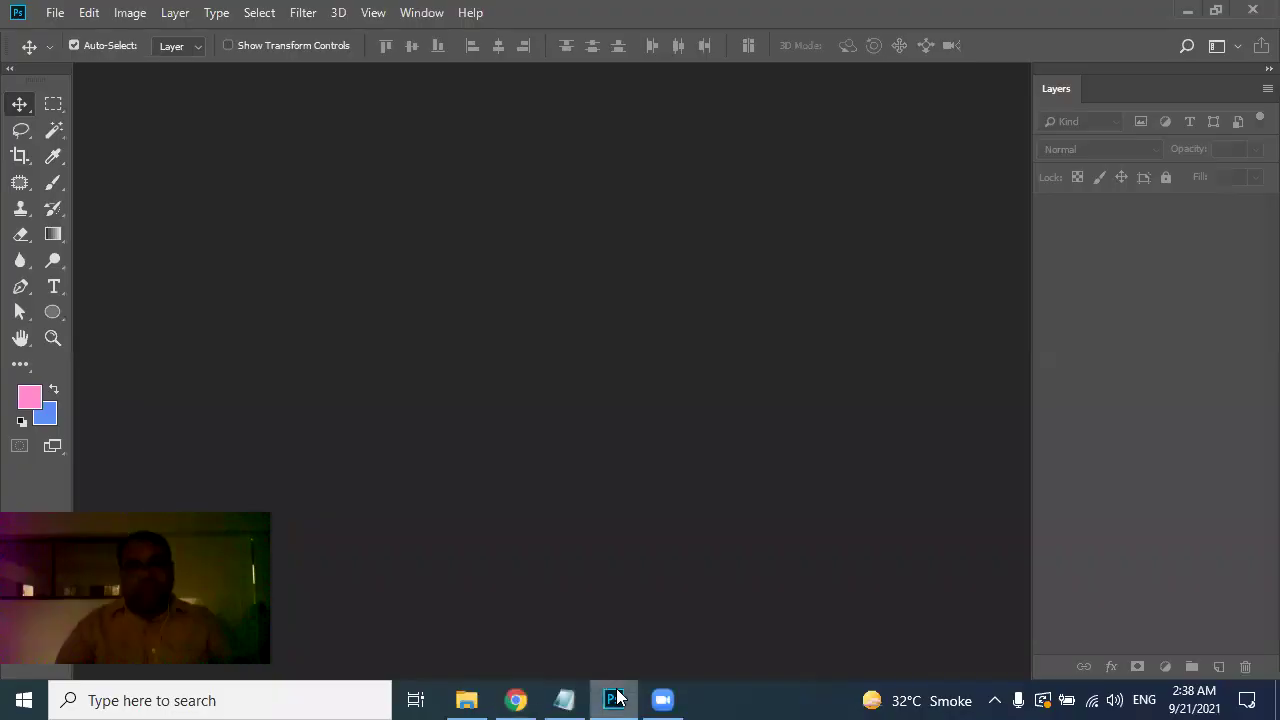
Step: Create a new Untitled-1 document of 1600 × 1600 px at 72 ppi with a white background
{"action": "left_click", "coordinate": [55, 12]}
{"action": "left_click", "coordinate": [57, 34]}
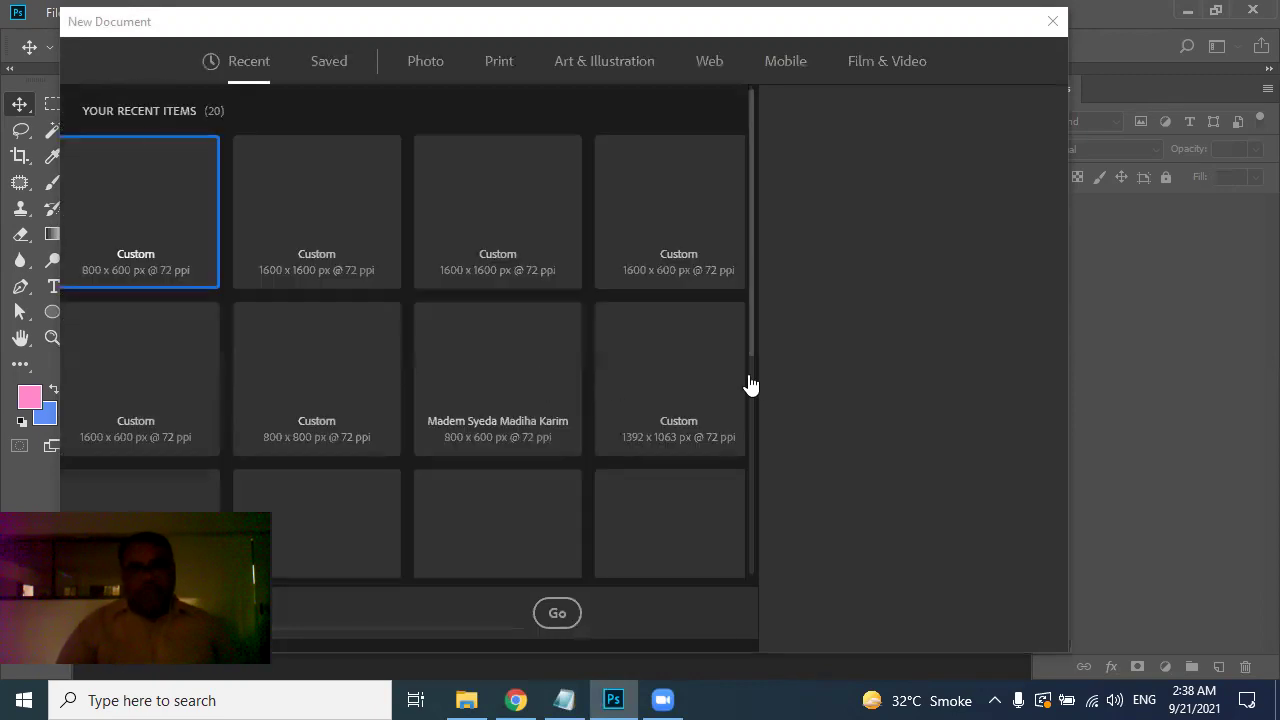
{"action": "double_click", "coordinate": [826, 207]}
{"action": "left_click", "coordinate": [826, 207]}
{"action": "type", "text": "1600"}
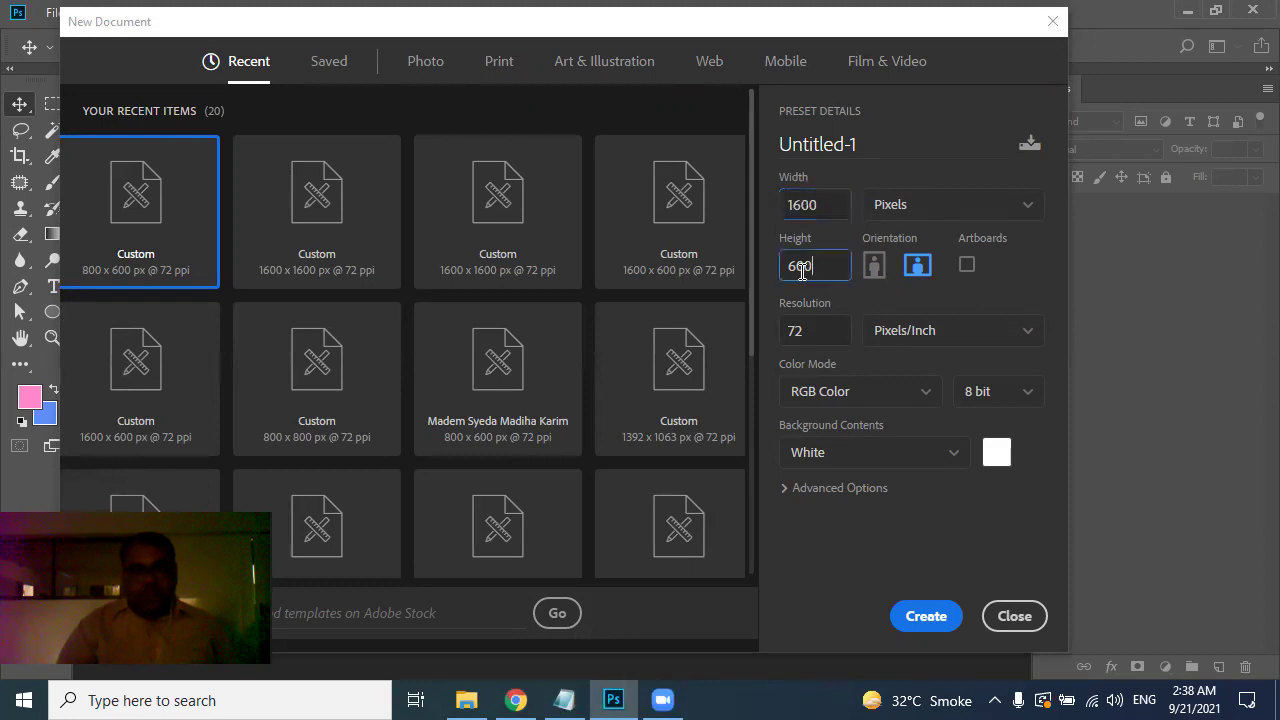
{"action": "double_click", "coordinate": [781, 268]}
{"action": "type", "text": "16"}
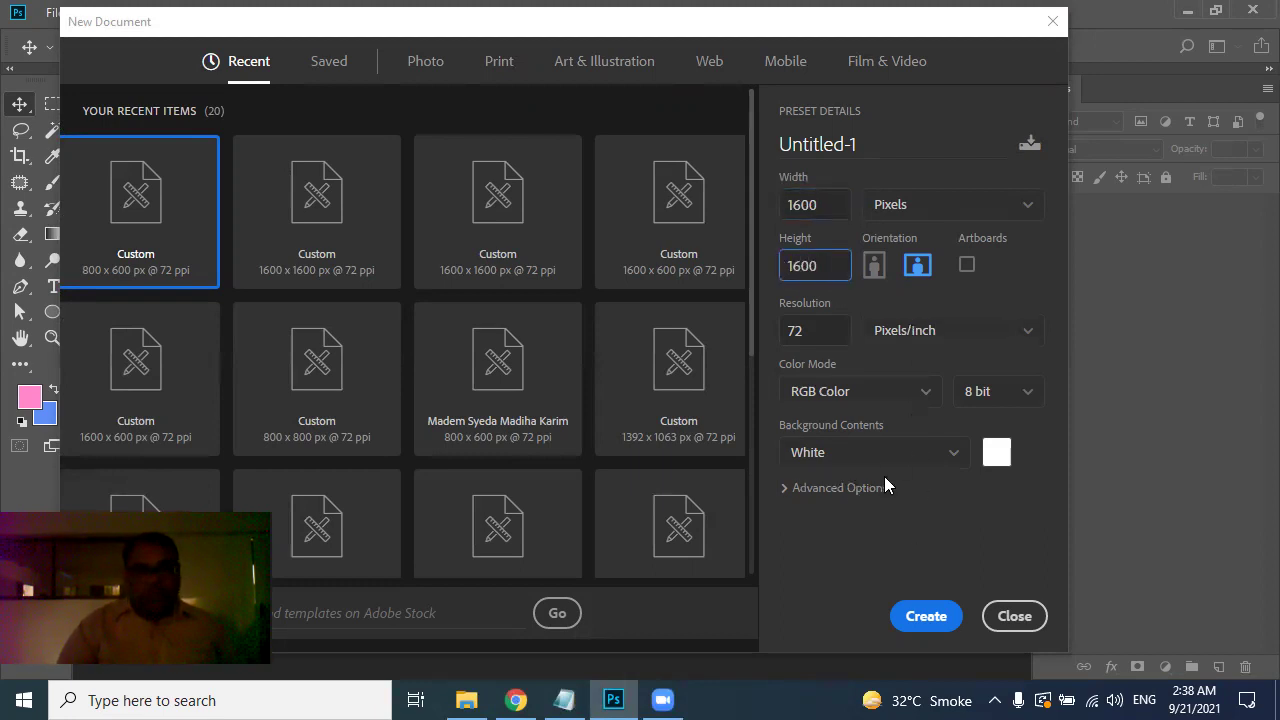
{"action": "left_click", "coordinate": [918, 616]}
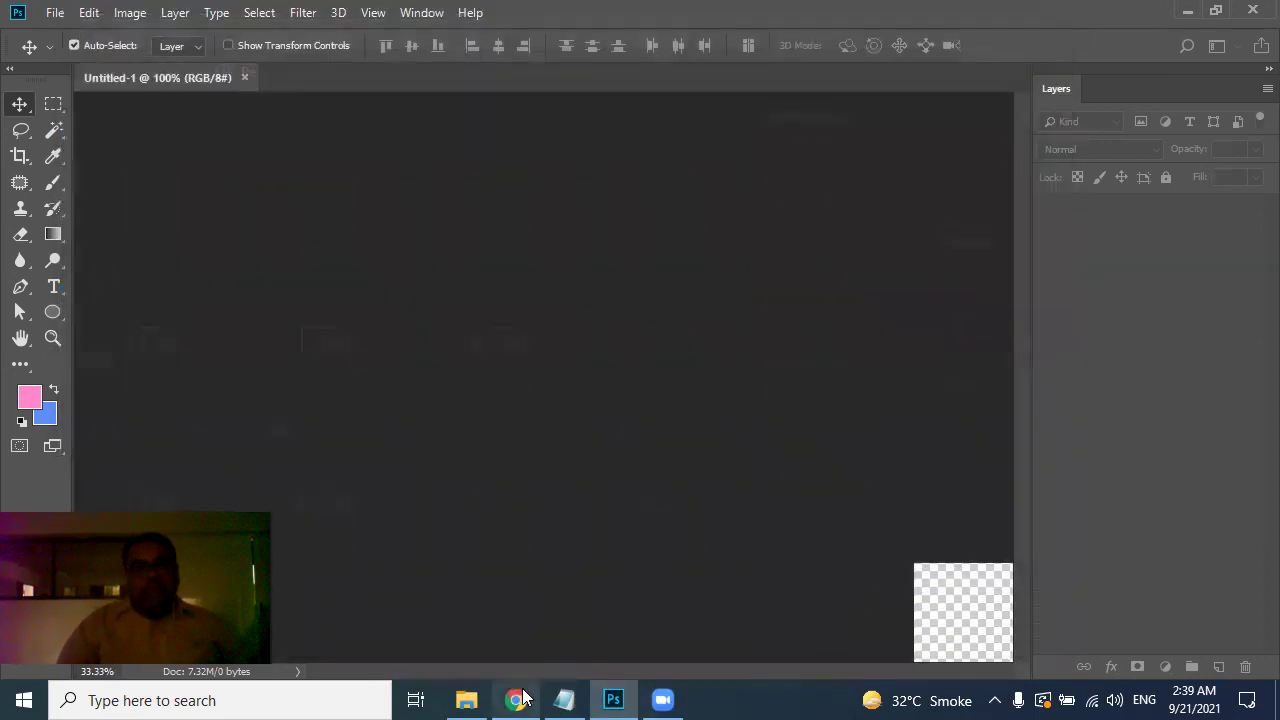
{"action": "left_click", "coordinate": [516, 700]}
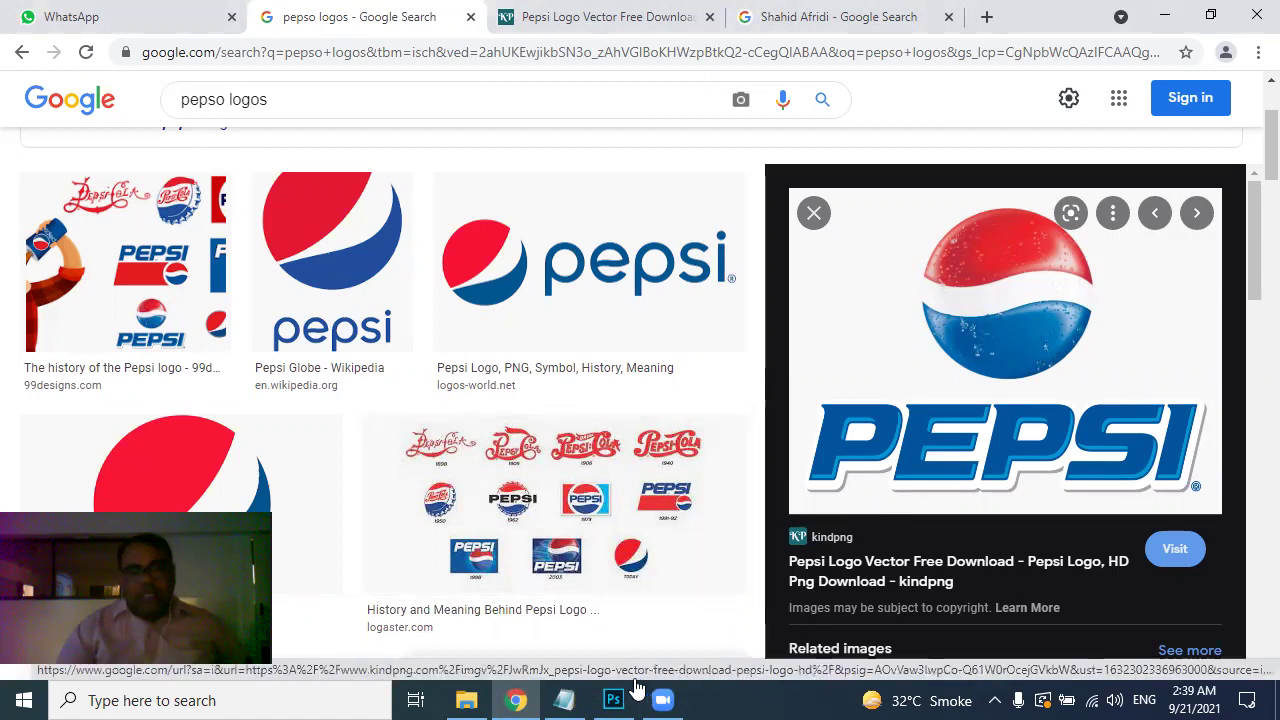
Step: Add Layer 1 above the Background and rename it 'Backs'
{"action": "left_click", "coordinate": [613, 700]}
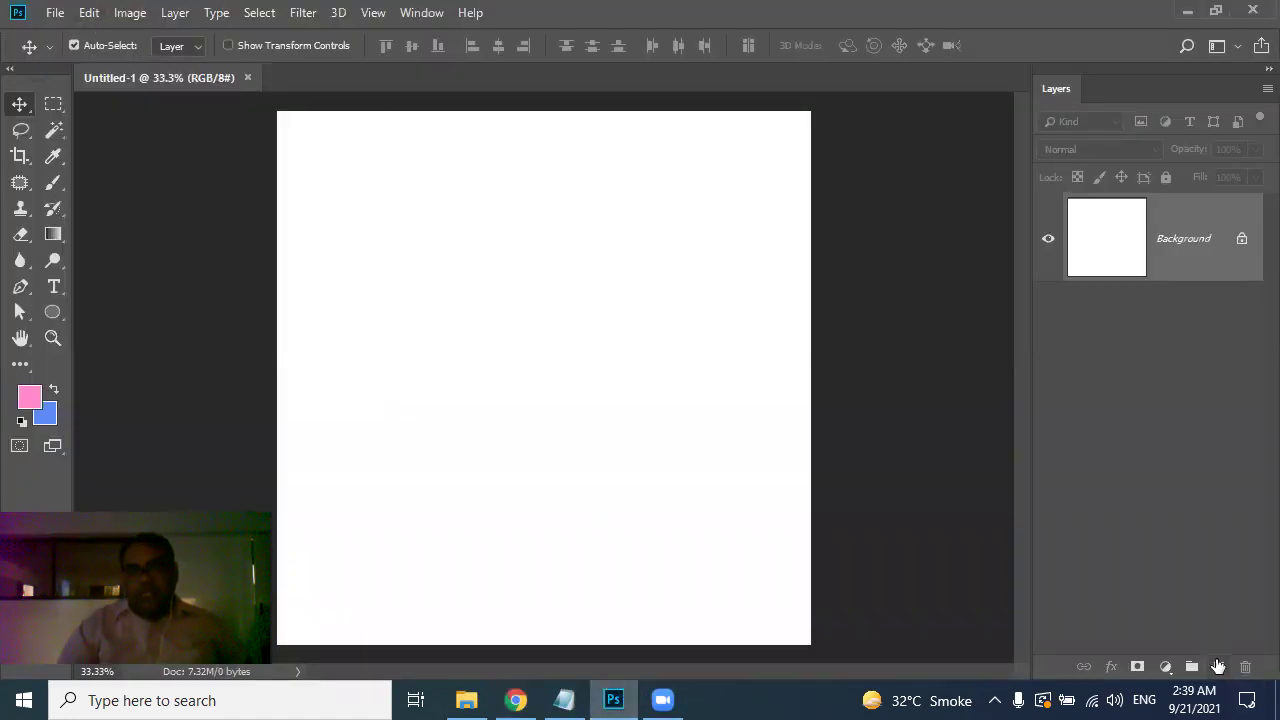
{"action": "left_click", "coordinate": [1220, 667]}
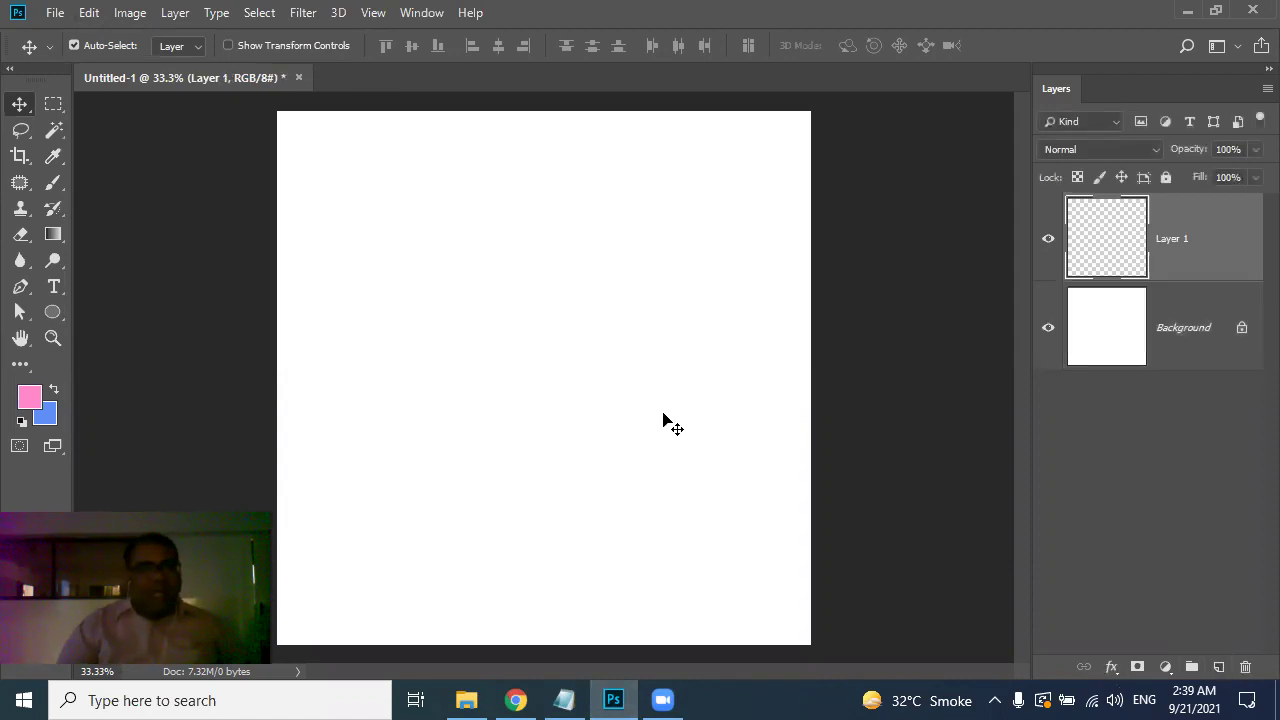
{"action": "double_click", "coordinate": [1184, 240]}
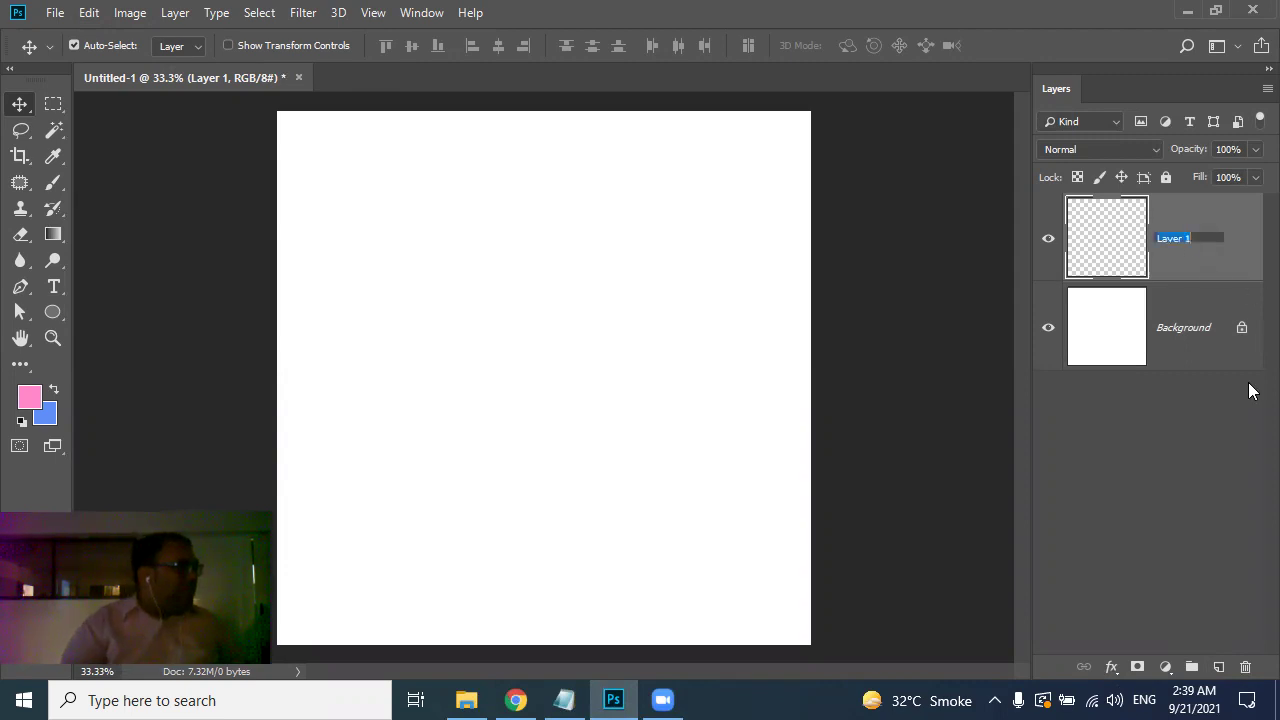
{"action": "key", "text": "BackSpace"}
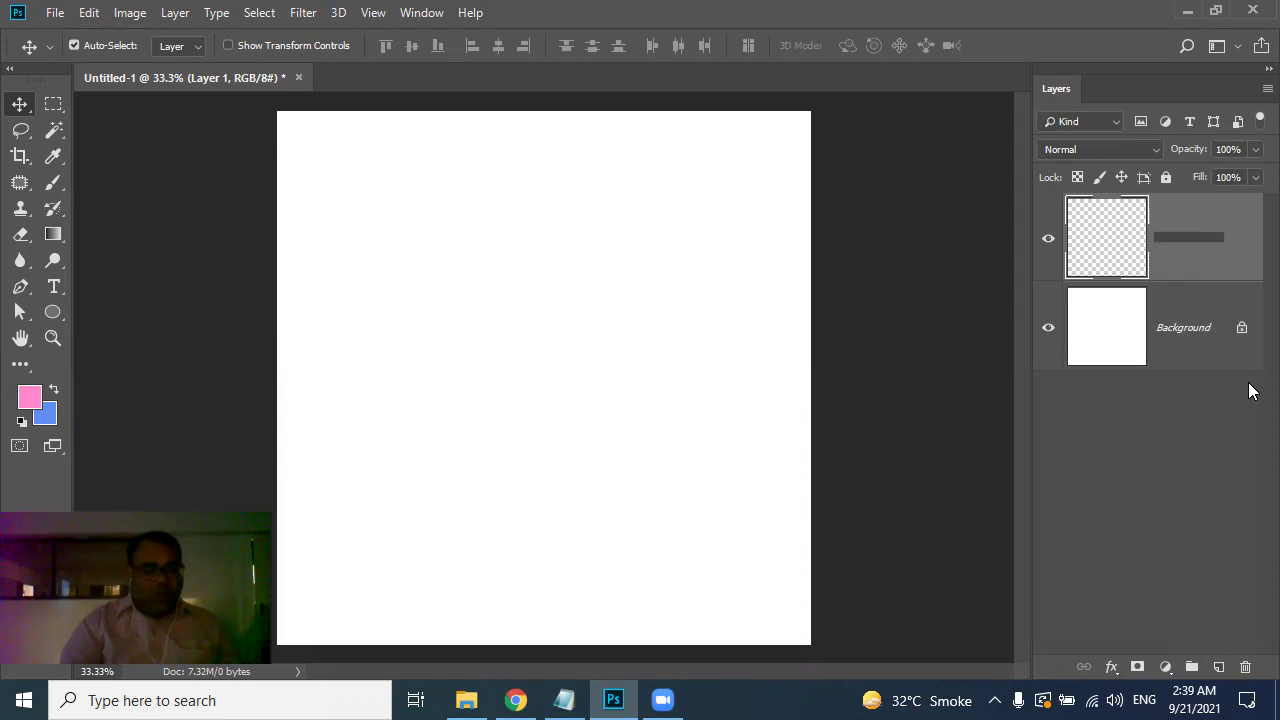
{"action": "type", "text": "Backs"}
{"action": "key", "text": "Return"}
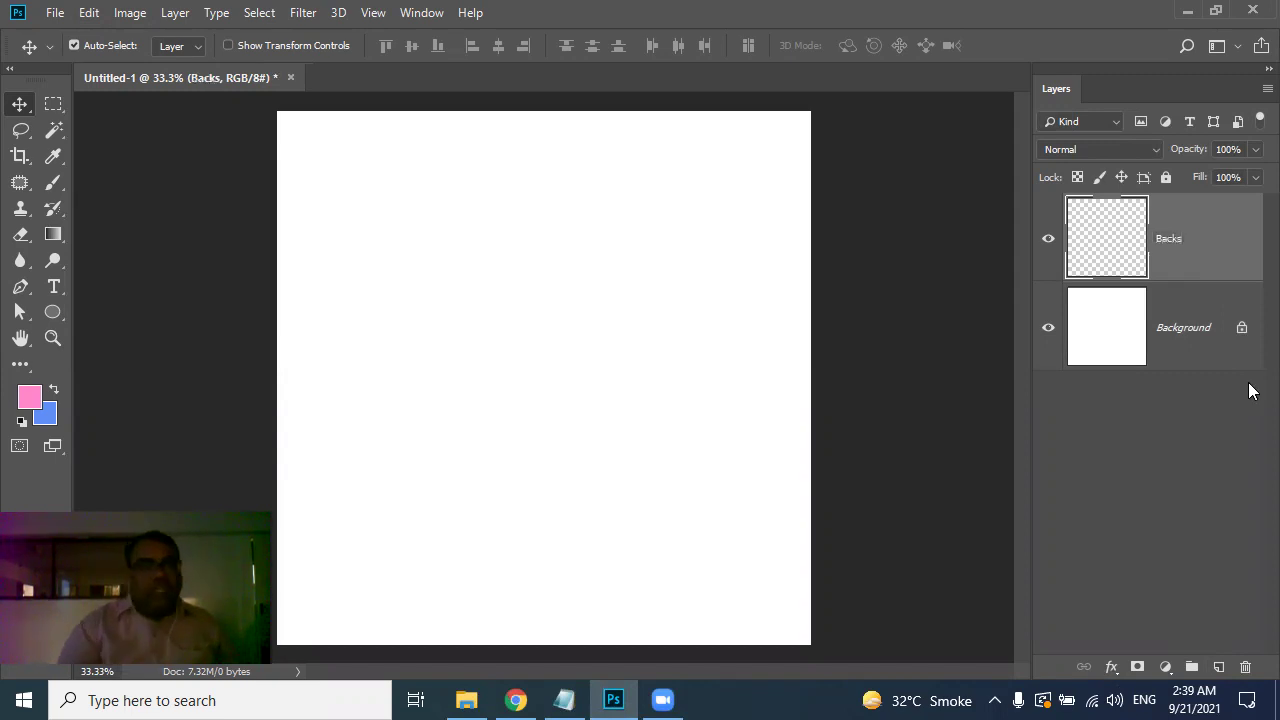
{"action": "left_click", "coordinate": [516, 700]}
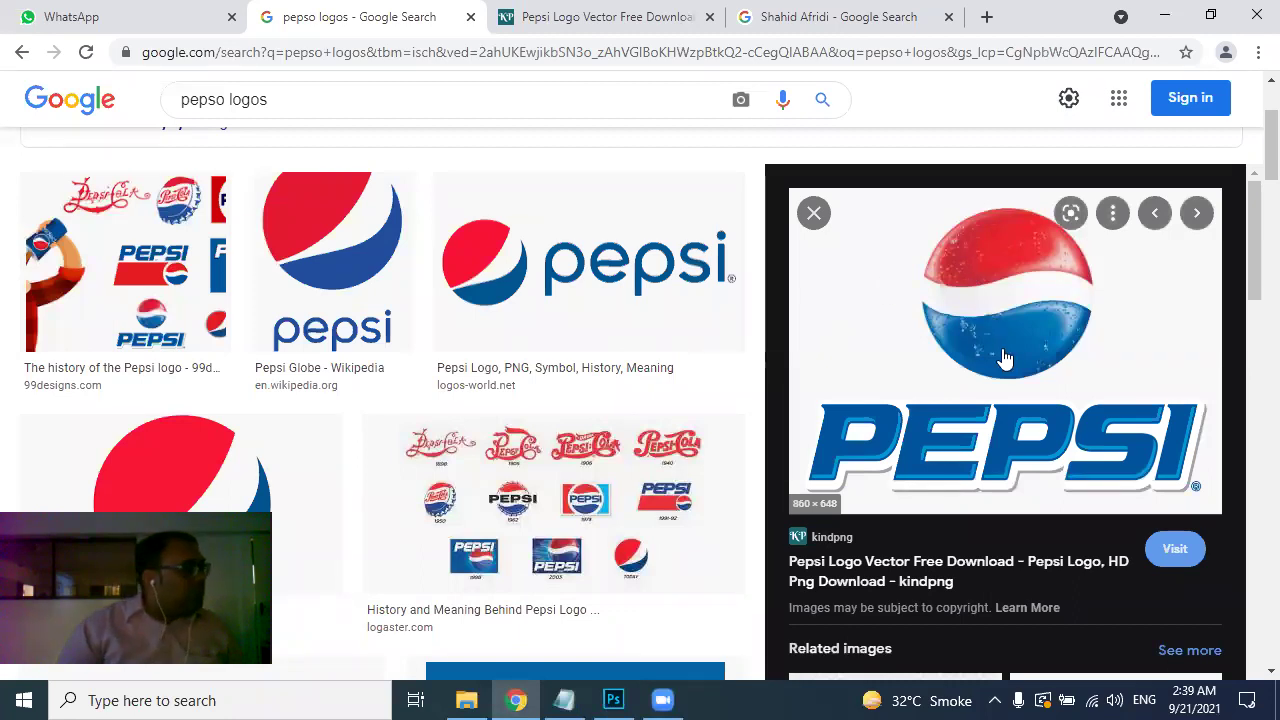
Step: Select the Gradient tool with the black-to-white preset as the starting gradient
{"action": "left_click", "coordinate": [616, 693]}
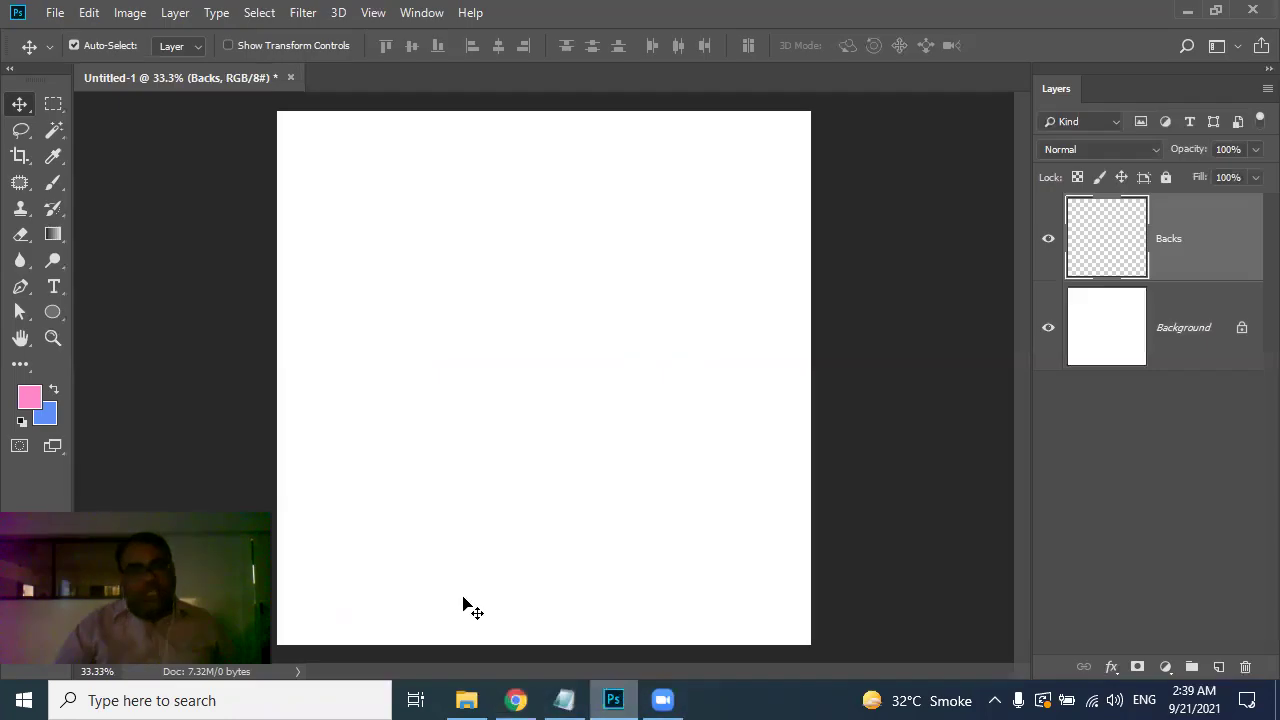
{"action": "left_click", "coordinate": [52, 232]}
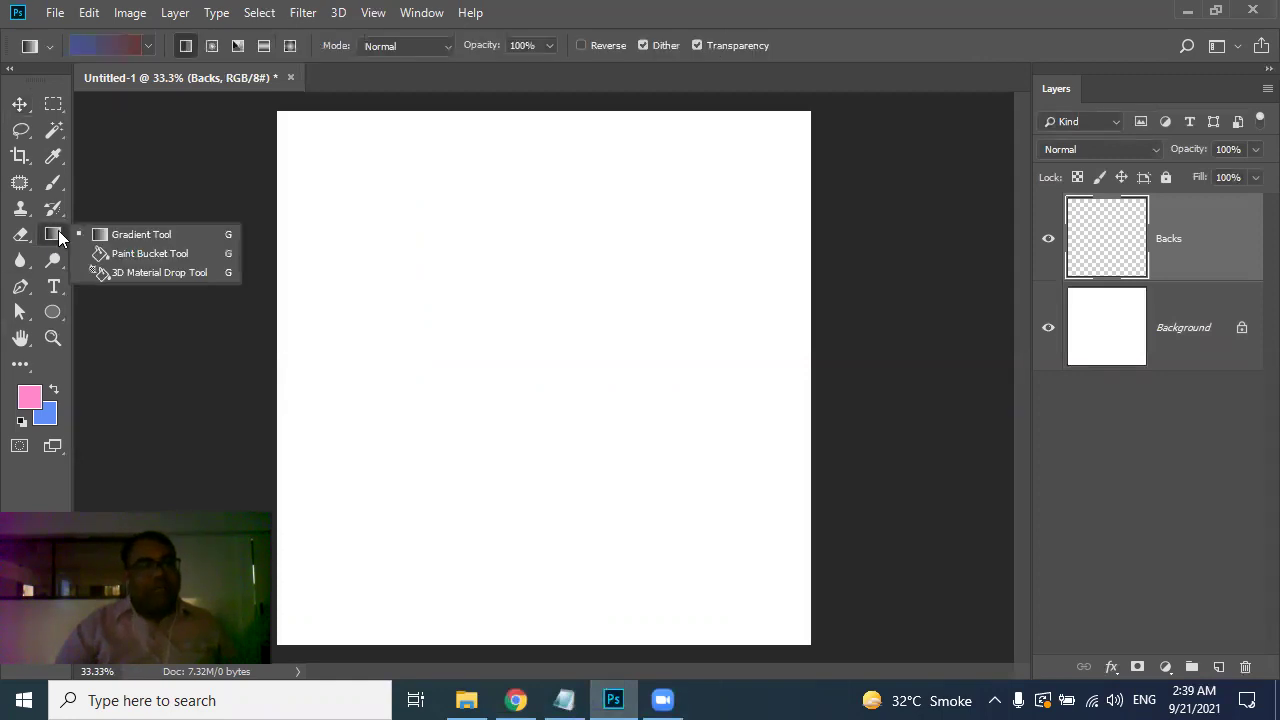
{"action": "left_click", "coordinate": [106, 232]}
{"action": "left_click", "coordinate": [148, 45]}
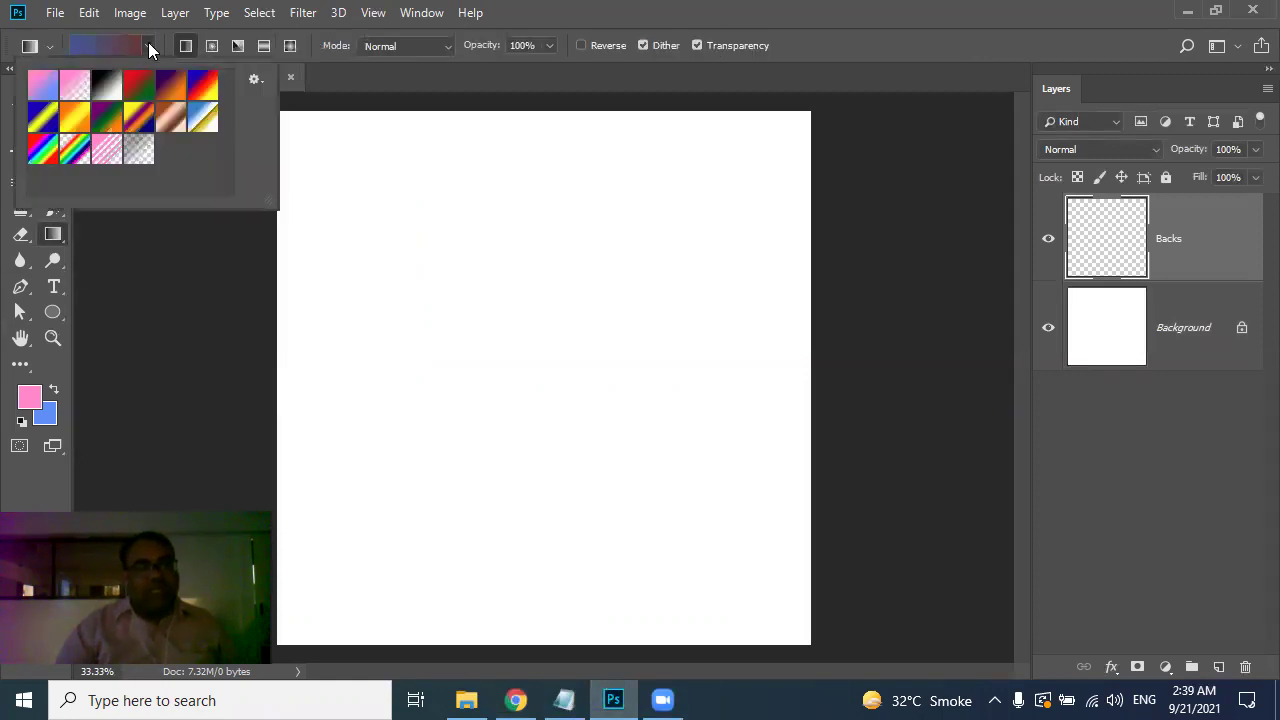
{"action": "left_click", "coordinate": [136, 95]}
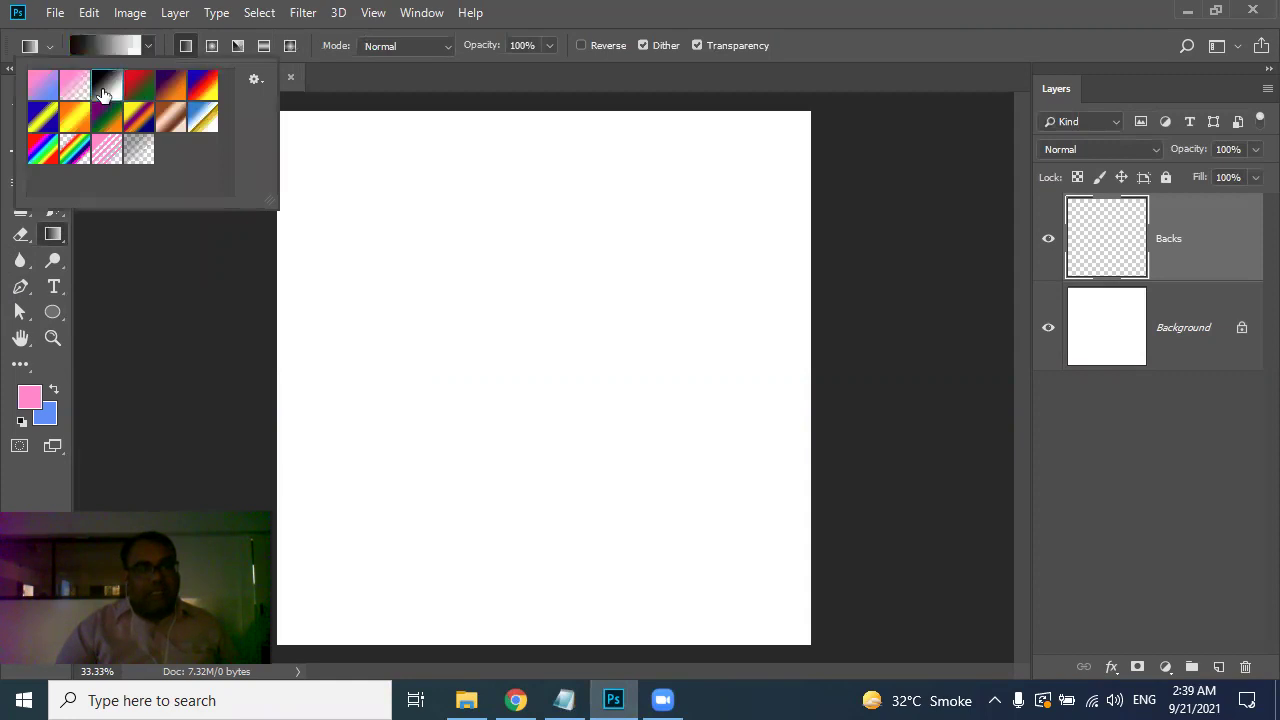
{"action": "left_click", "coordinate": [486, 177]}
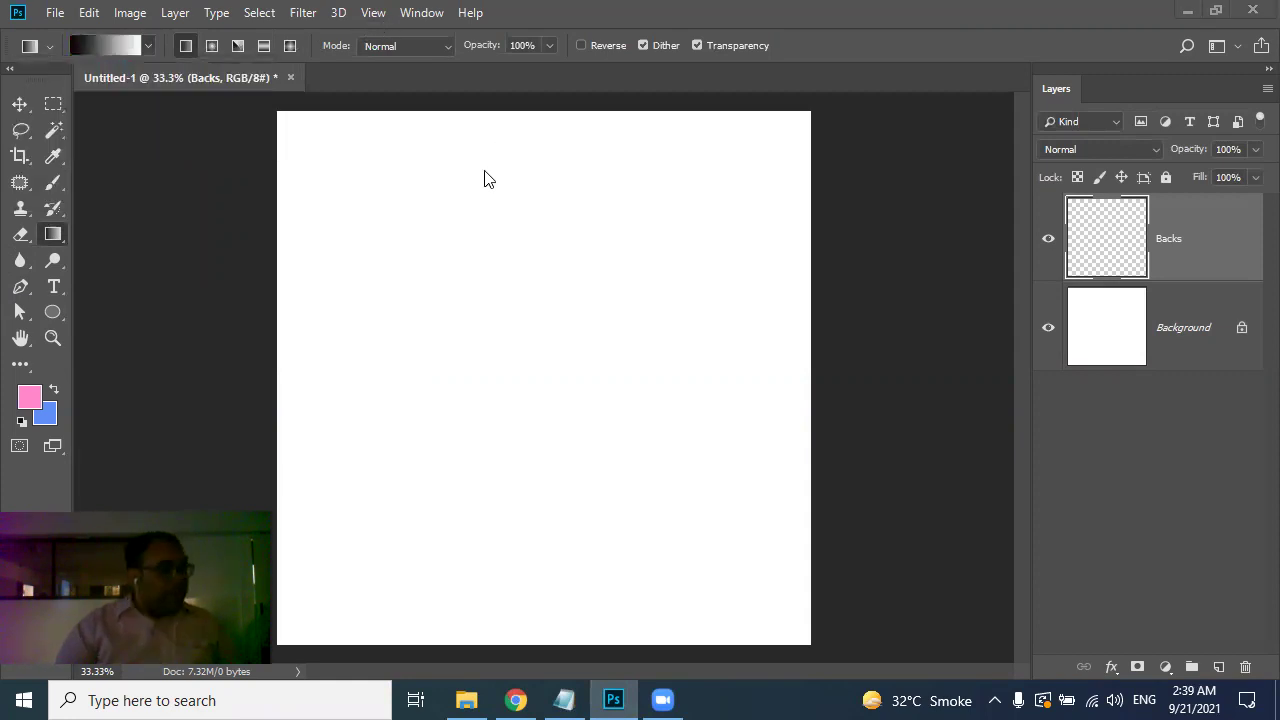
{"action": "left_click", "coordinate": [116, 50]}
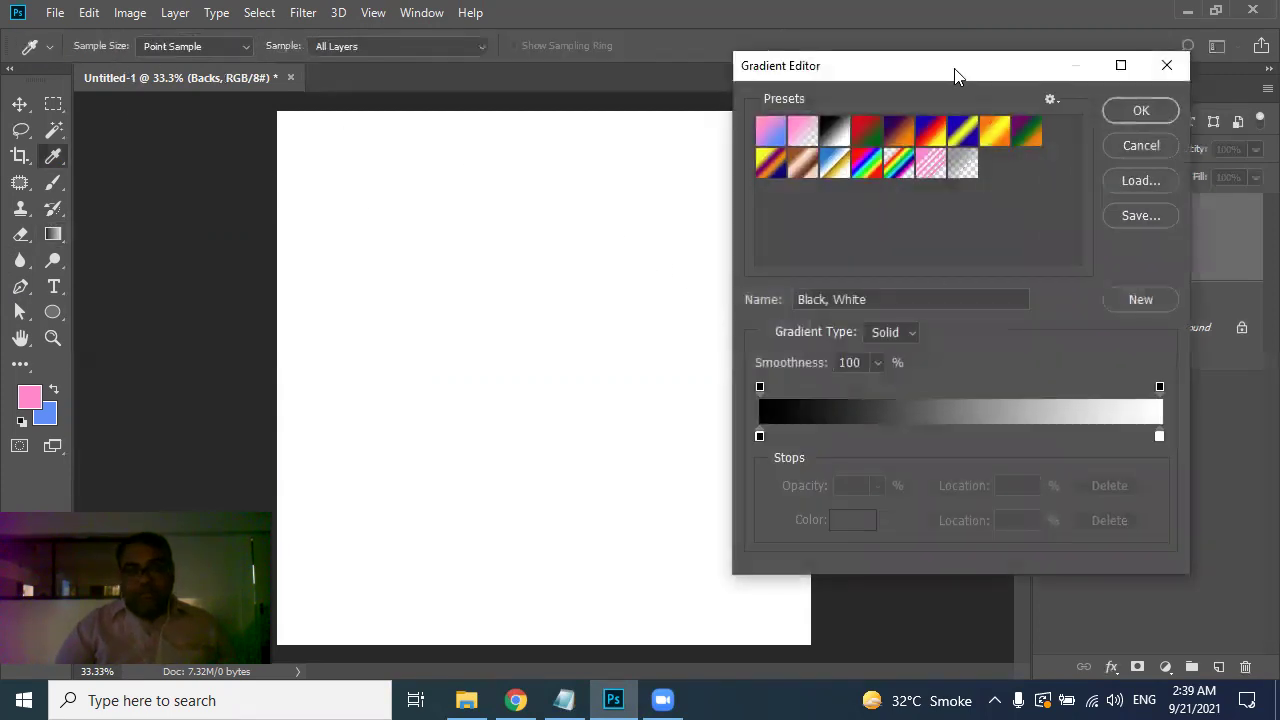
Step: Set the gradient's left colour stop to bright red
{"action": "left_click_drag", "start_coordinate": [776, 58], "coordinate": [480, 27]}
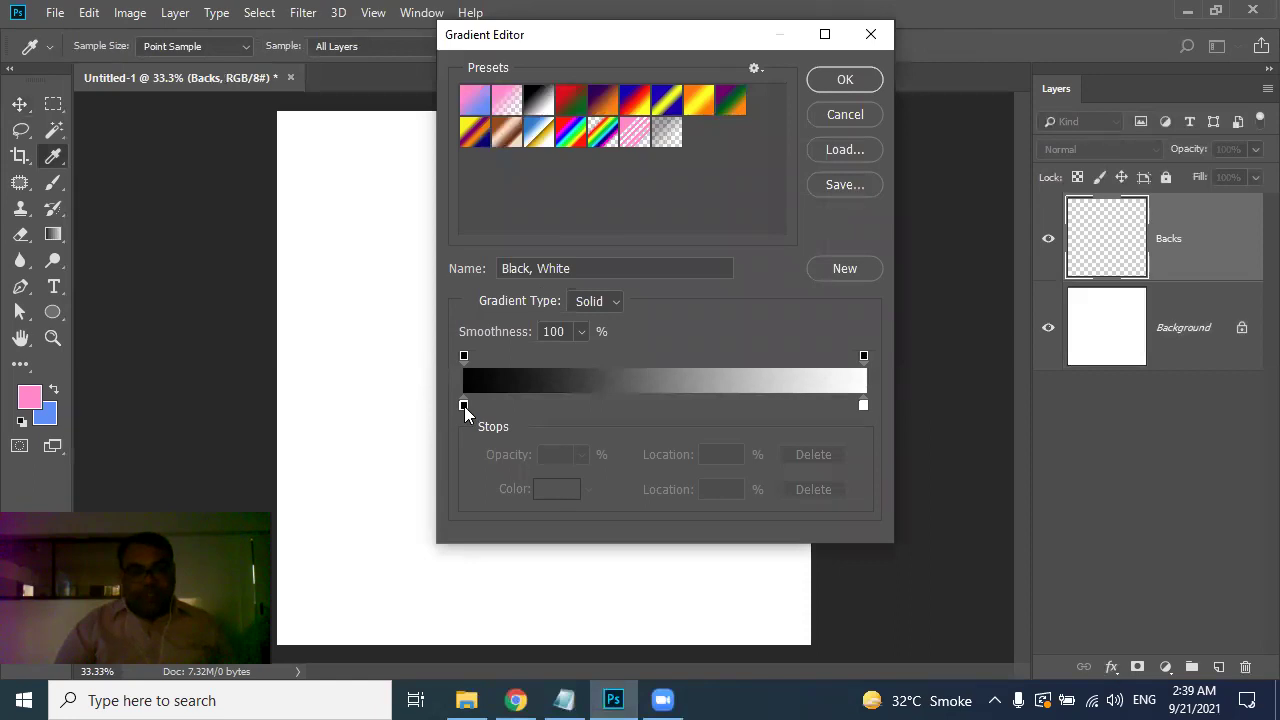
{"action": "left_click", "coordinate": [516, 698]}
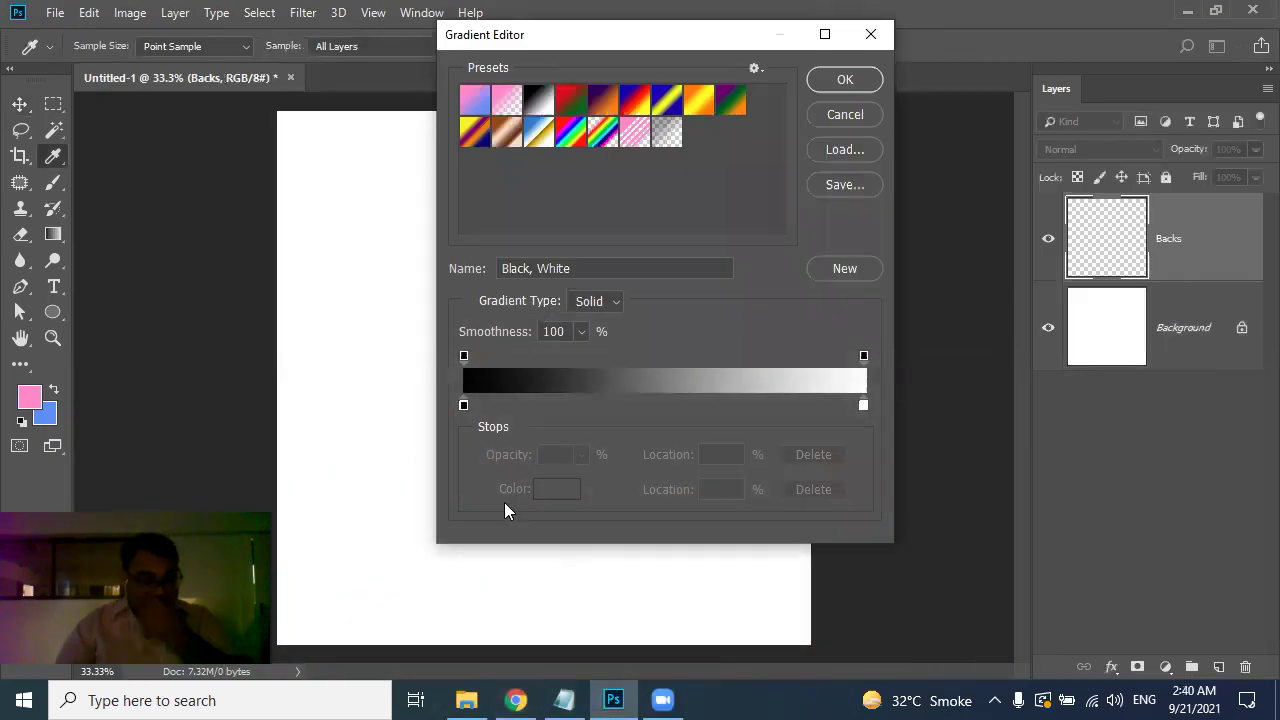
{"action": "left_click", "coordinate": [463, 406]}
{"action": "left_click", "coordinate": [557, 489]}
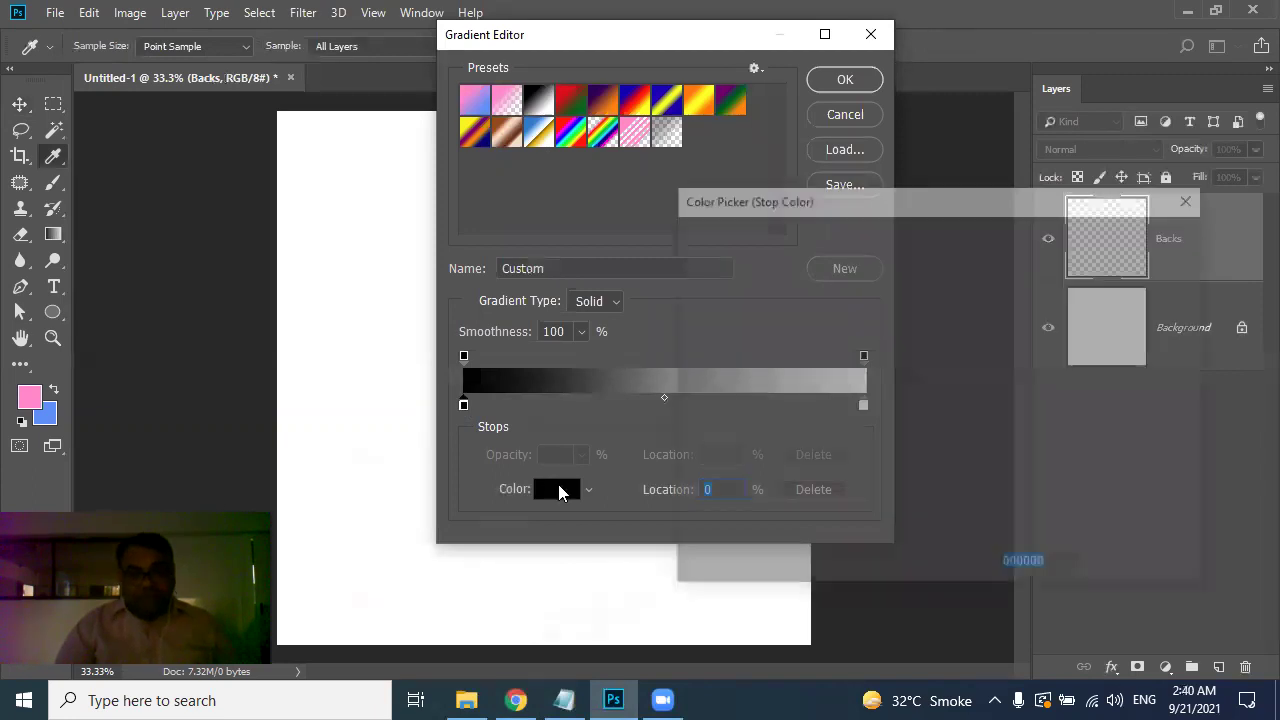
{"action": "left_click_drag", "start_coordinate": [958, 274], "coordinate": [946, 237]}
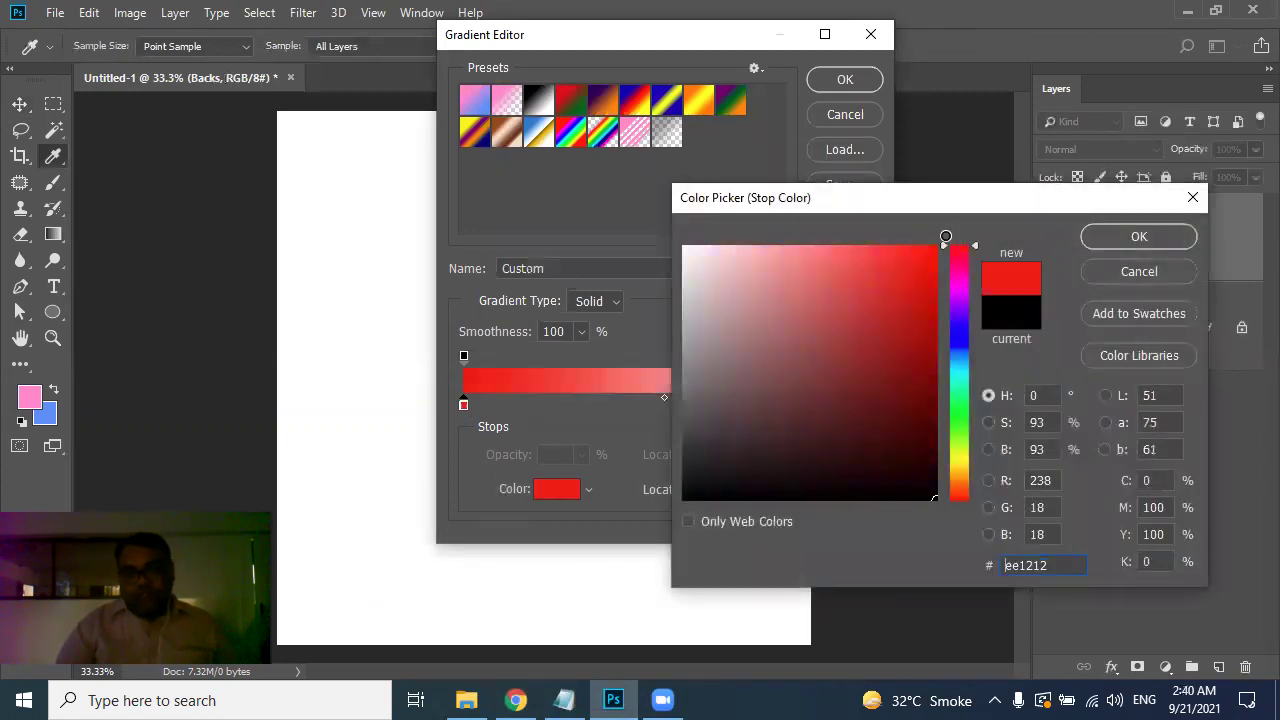
{"action": "left_click", "coordinate": [1139, 236]}
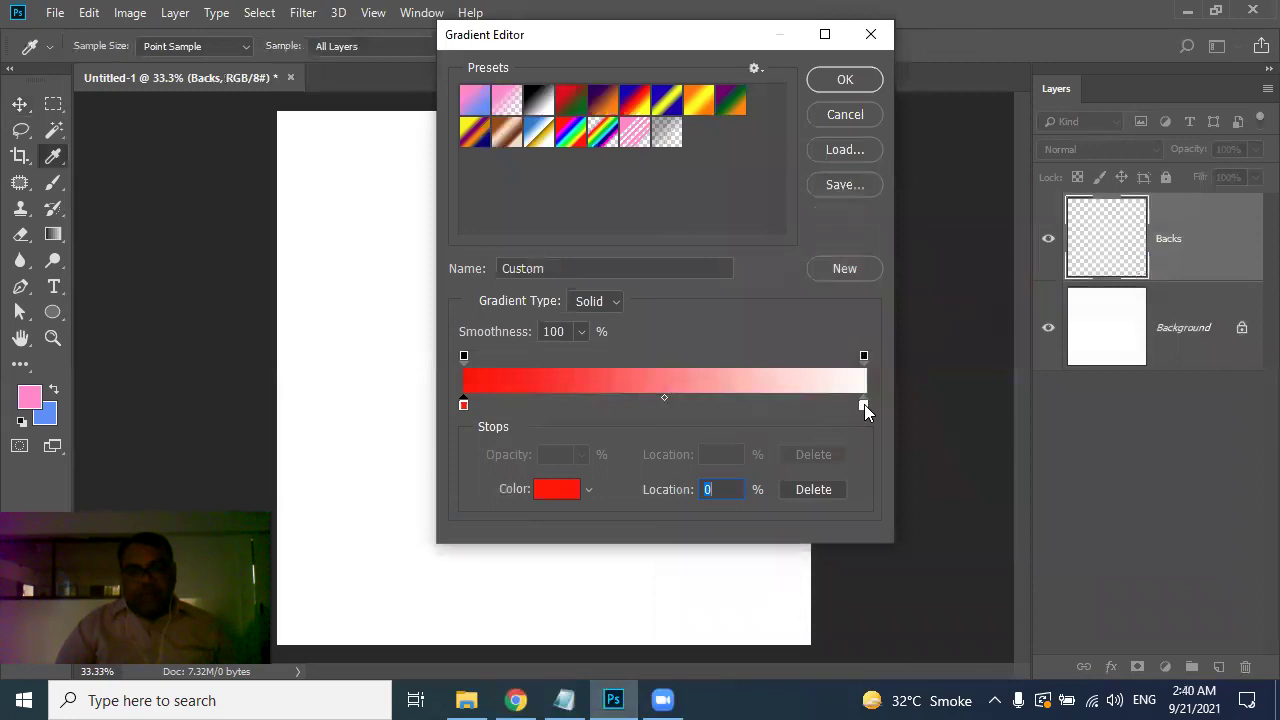
Step: Set the gradient's right colour stop to dark navy blue
{"action": "left_click", "coordinate": [864, 404]}
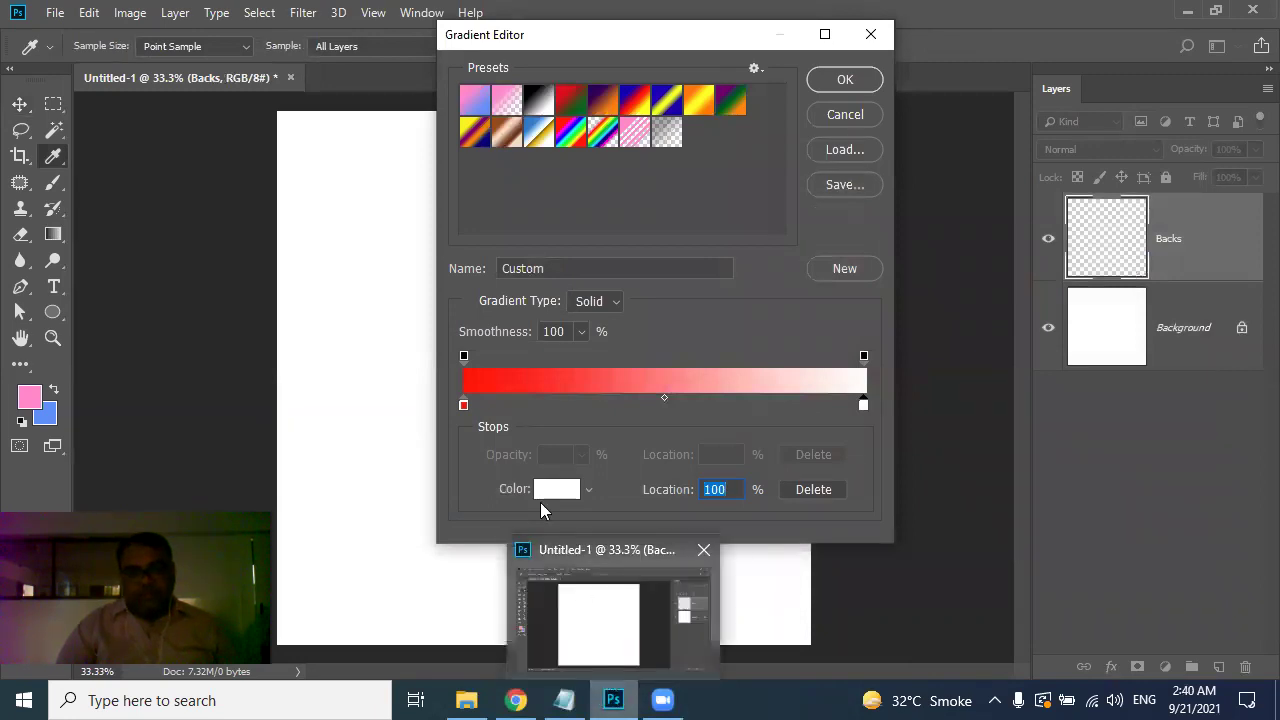
{"action": "left_click", "coordinate": [557, 489]}
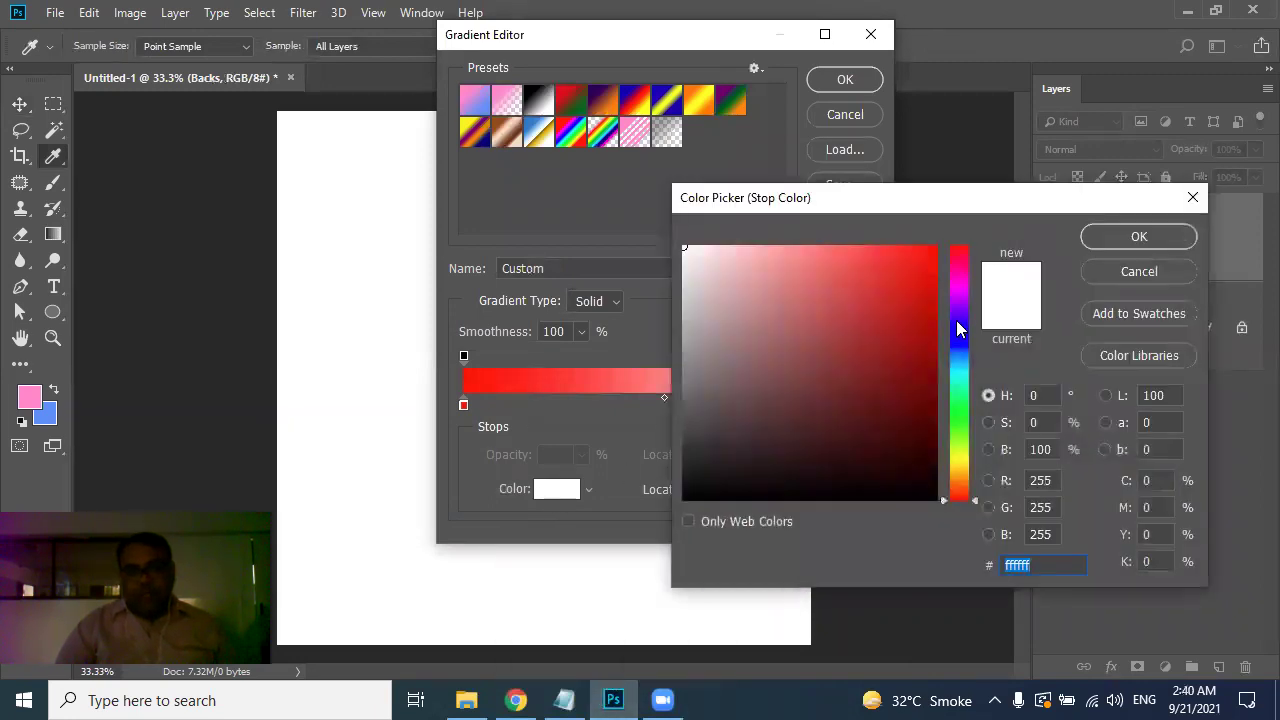
{"action": "left_click", "coordinate": [958, 330]}
{"action": "left_click", "coordinate": [929, 385]}
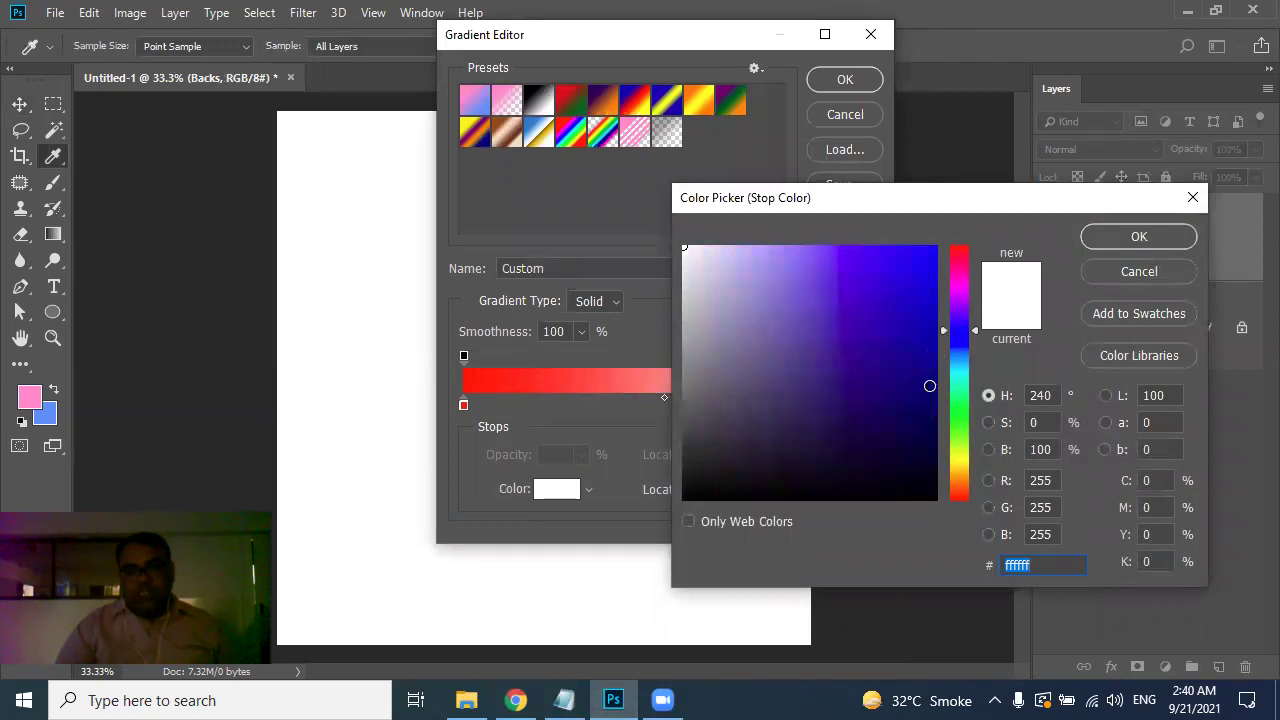
{"action": "left_click", "coordinate": [1136, 239]}
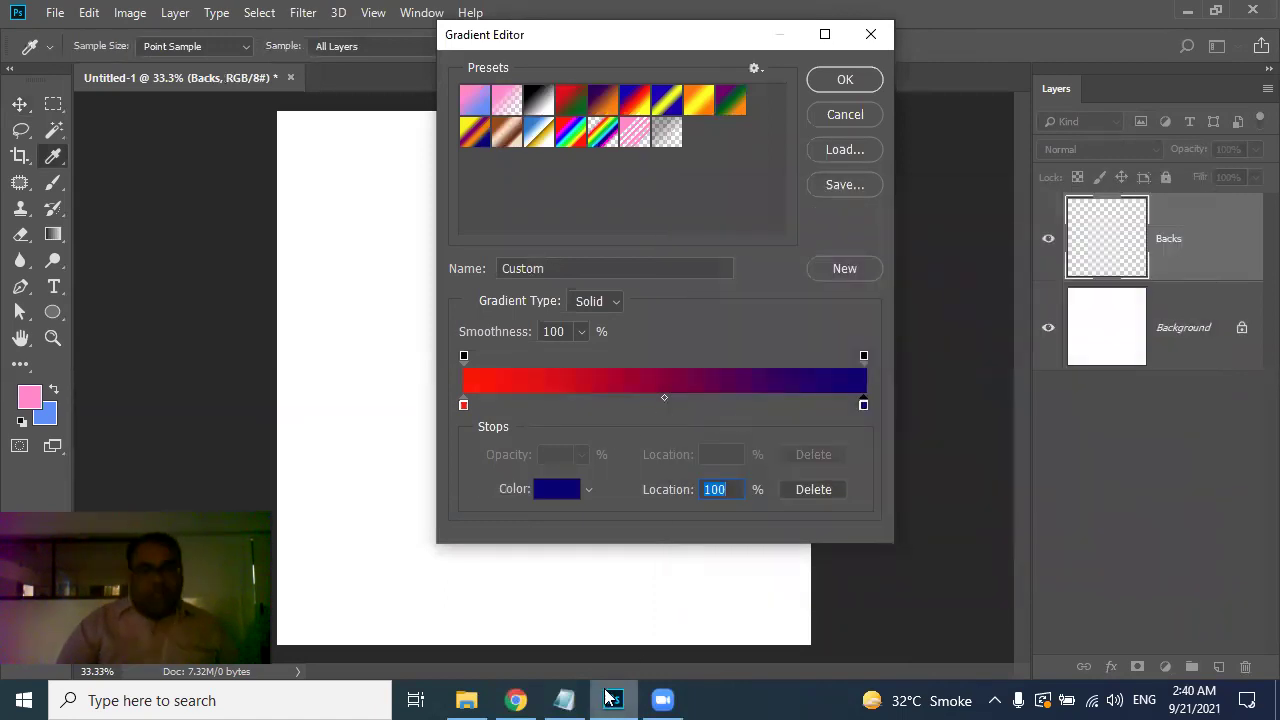
{"action": "left_click", "coordinate": [528, 699]}
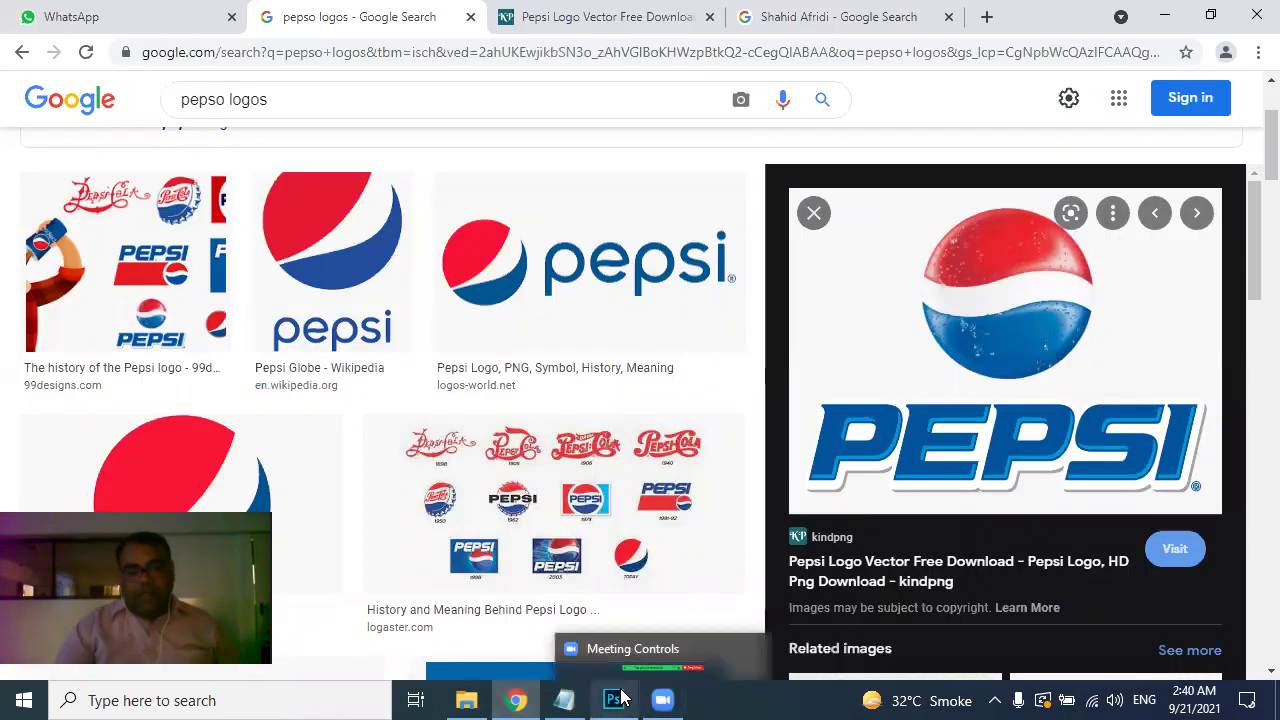
{"action": "left_click", "coordinate": [613, 699]}
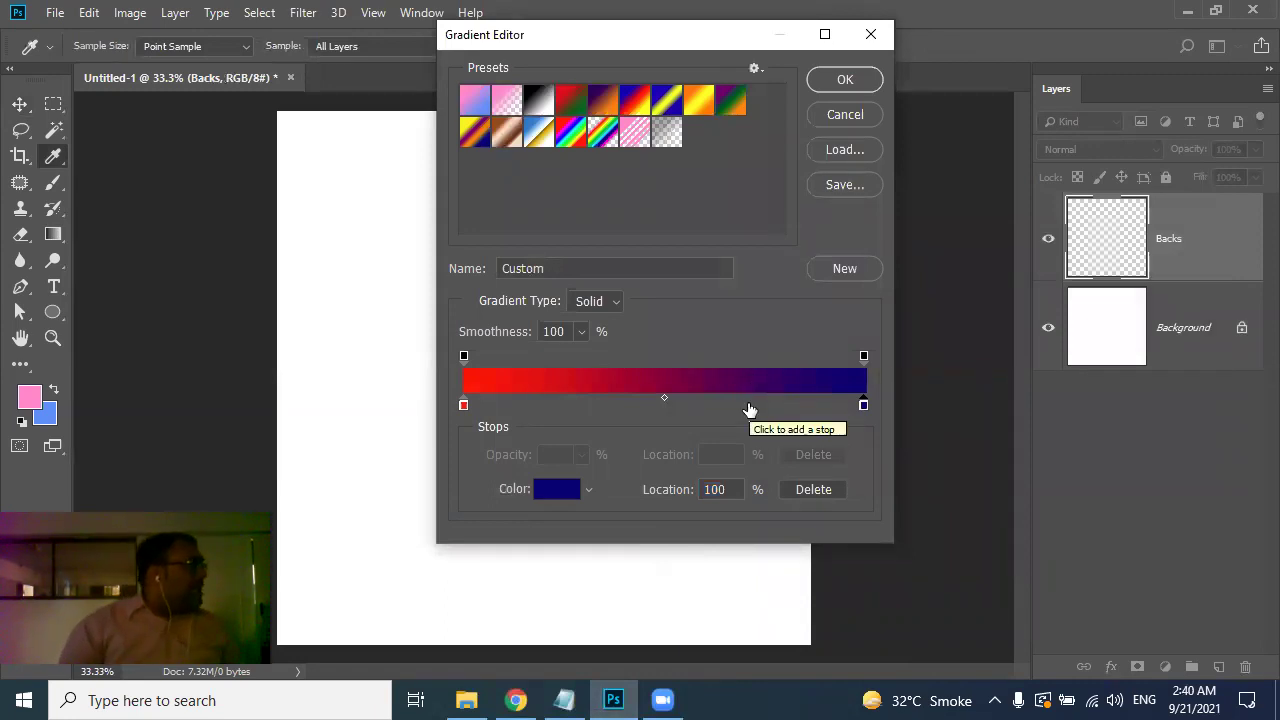
Step: Add a pure white middle stop at 53%, adjust the white-navy midpoint, and accept the gradient
{"action": "left_click_drag", "start_coordinate": [750, 410], "coordinate": [683, 407]}
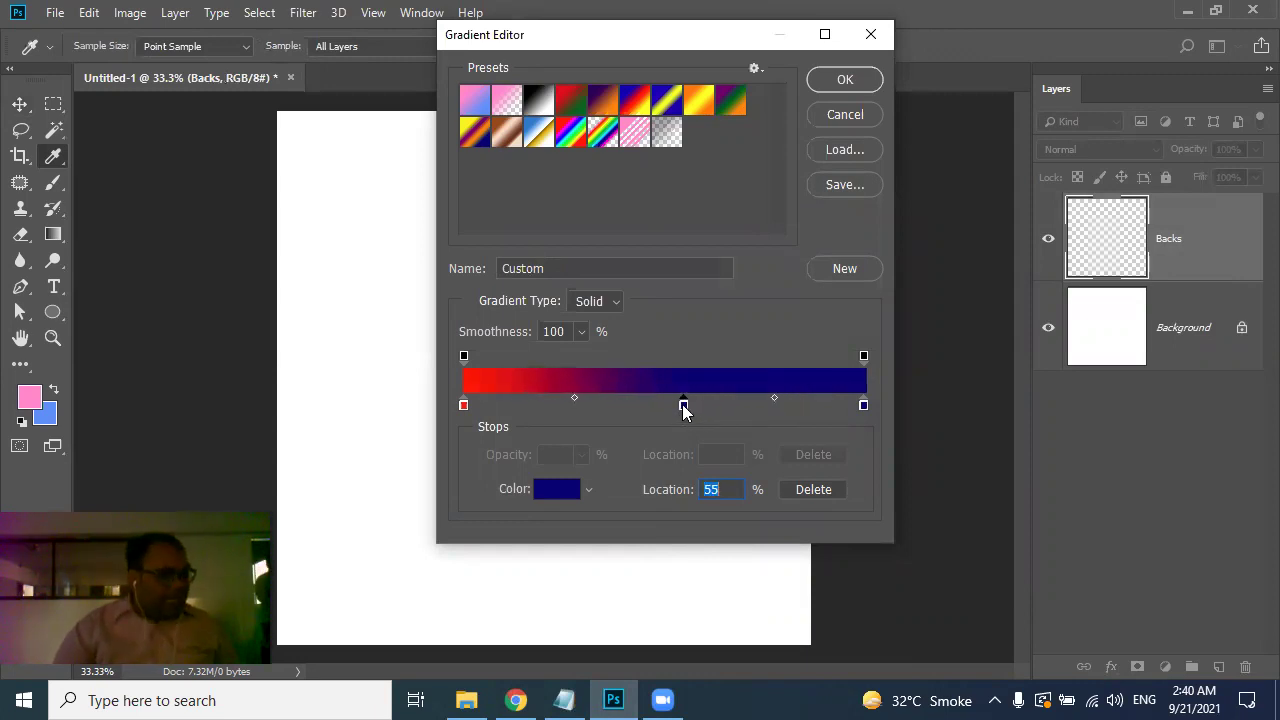
{"action": "left_click_drag", "start_coordinate": [682, 404], "coordinate": [690, 444]}
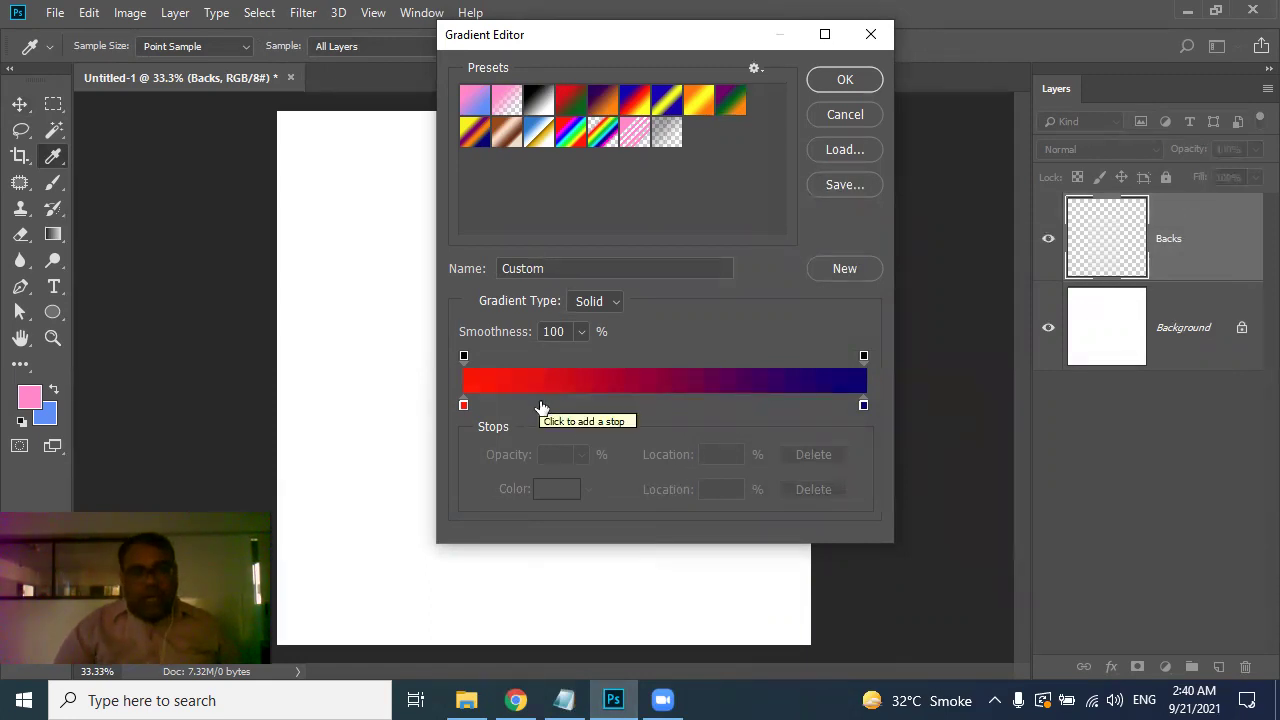
{"action": "left_click_drag", "start_coordinate": [539, 404], "coordinate": [687, 406]}
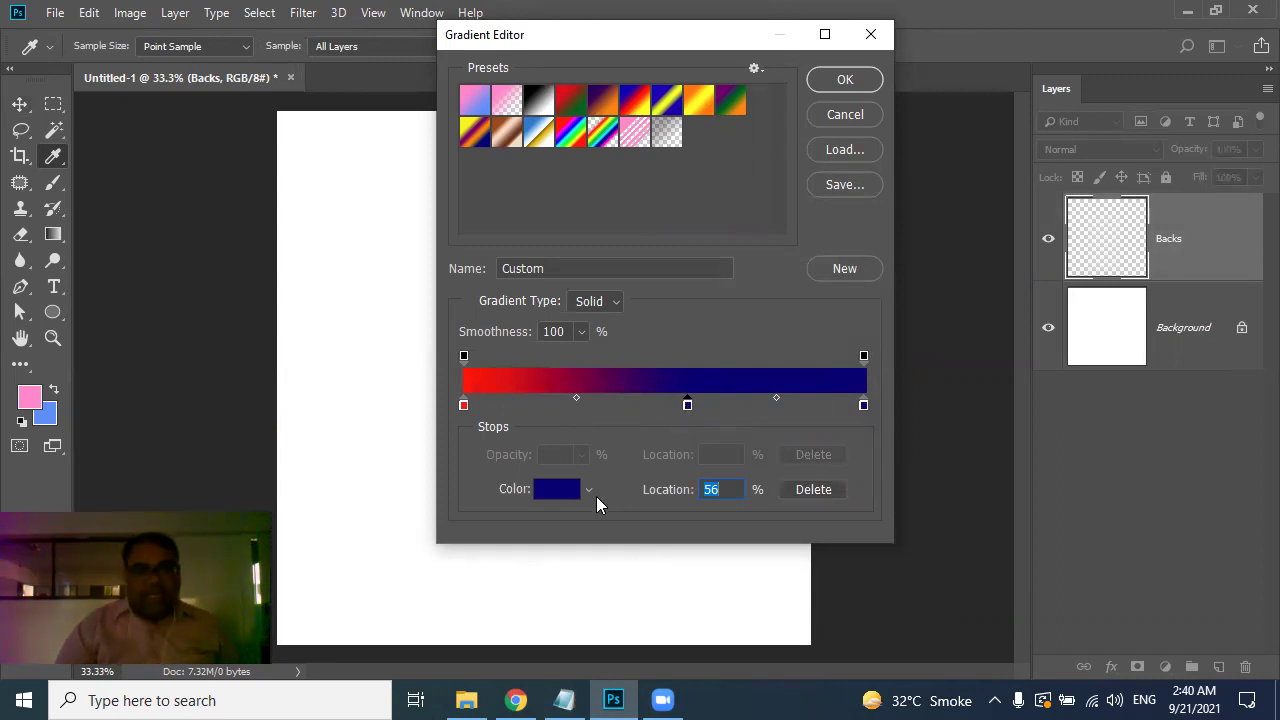
{"action": "left_click", "coordinate": [557, 492]}
{"action": "left_click_drag", "start_coordinate": [814, 363], "coordinate": [712, 240]}
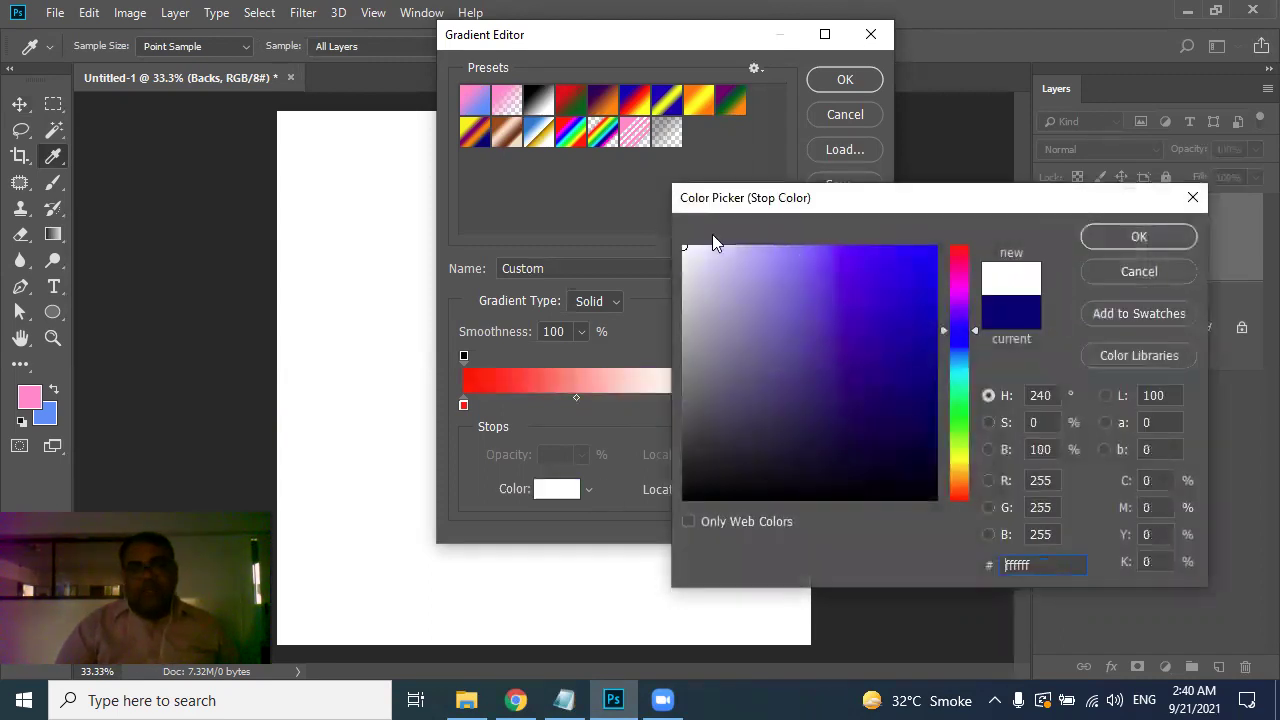
{"action": "left_click", "coordinate": [1110, 238]}
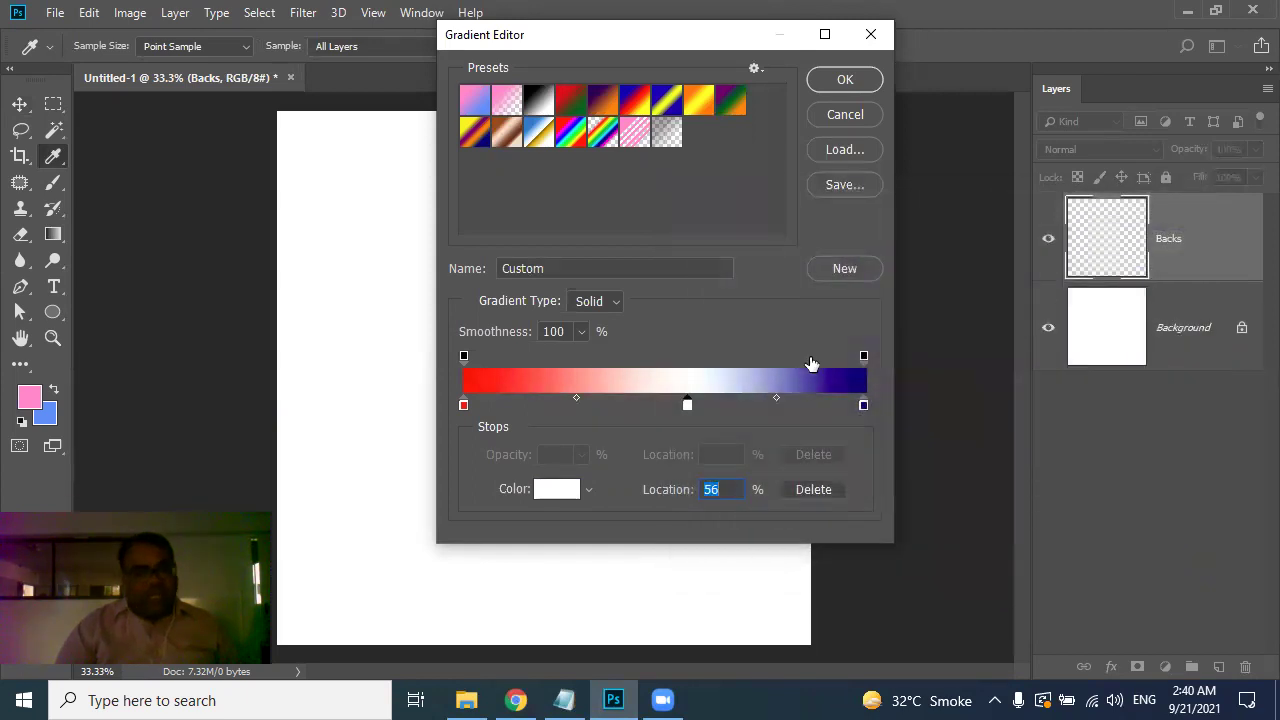
{"action": "left_click_drag", "start_coordinate": [688, 408], "coordinate": [676, 408]}
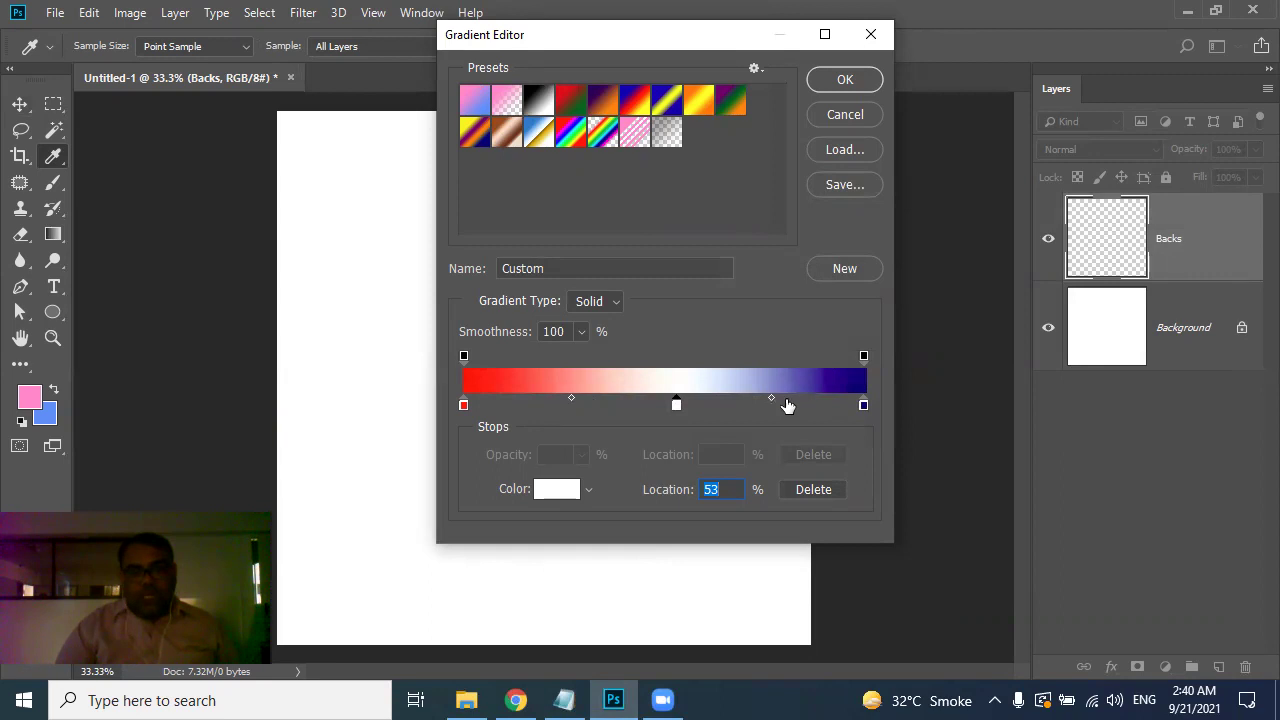
{"action": "left_click_drag", "start_coordinate": [774, 397], "coordinate": [752, 401]}
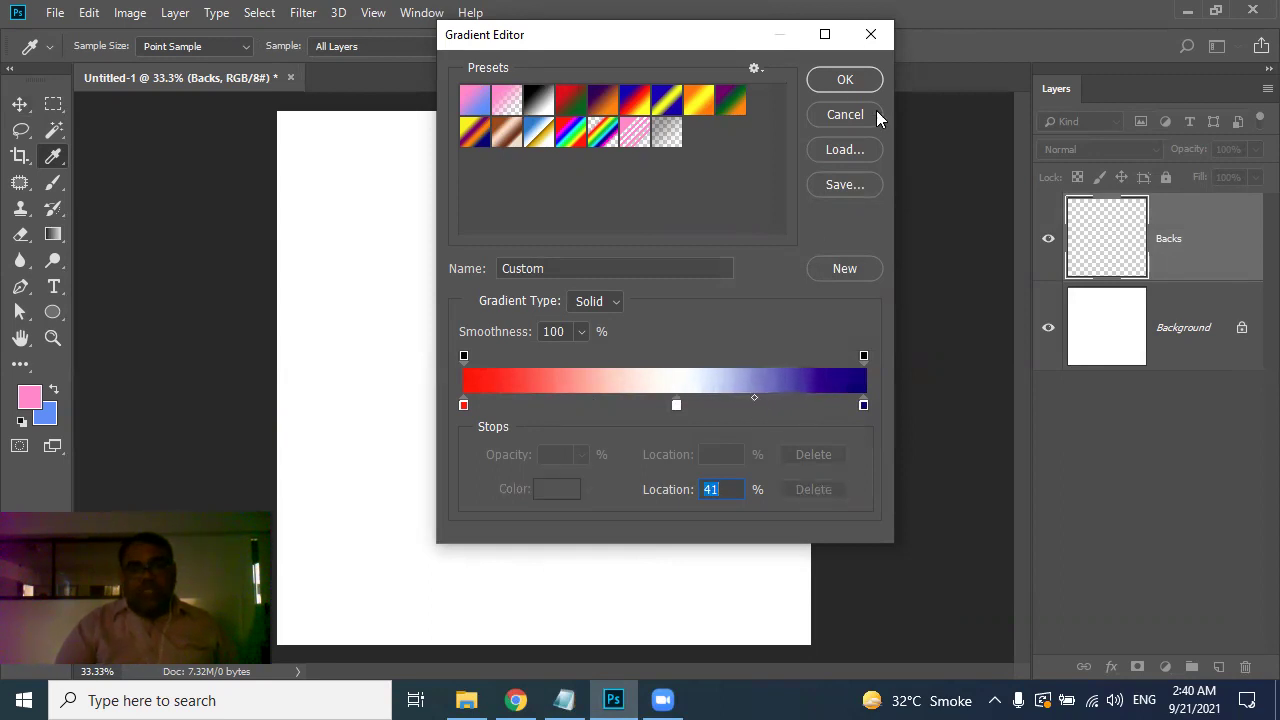
{"action": "left_click", "coordinate": [845, 80]}
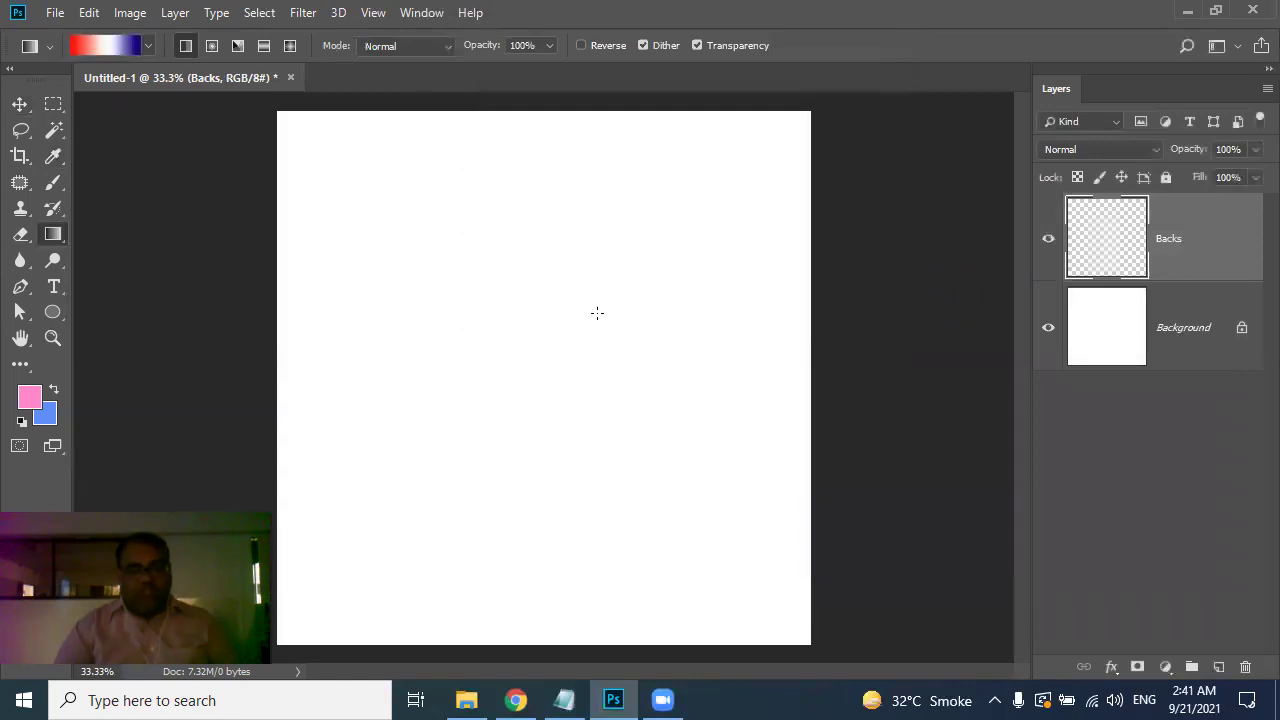
Step: Drag the red-white-navy gradient top to bottom on Backs, redrawing until the white band blends softly
{"action": "left_click_drag", "start_coordinate": [546, 238], "coordinate": [569, 477]}
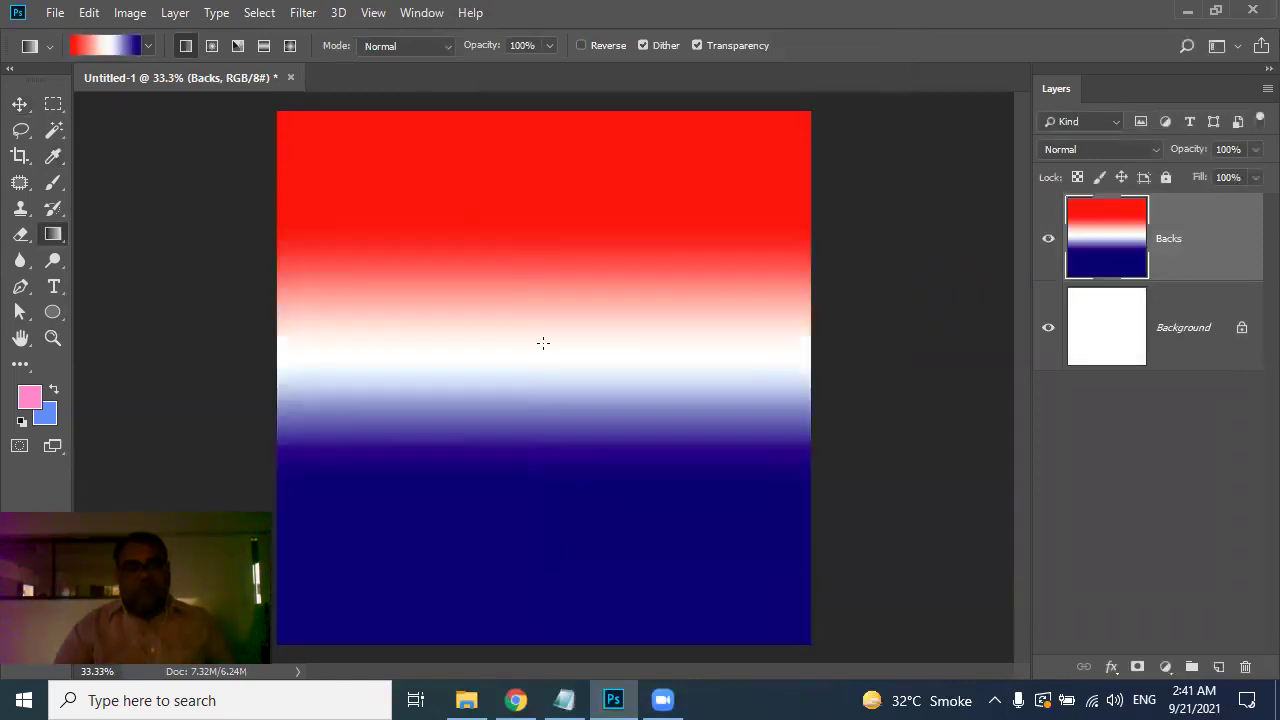
{"action": "left_click_drag", "start_coordinate": [540, 227], "coordinate": [561, 621]}
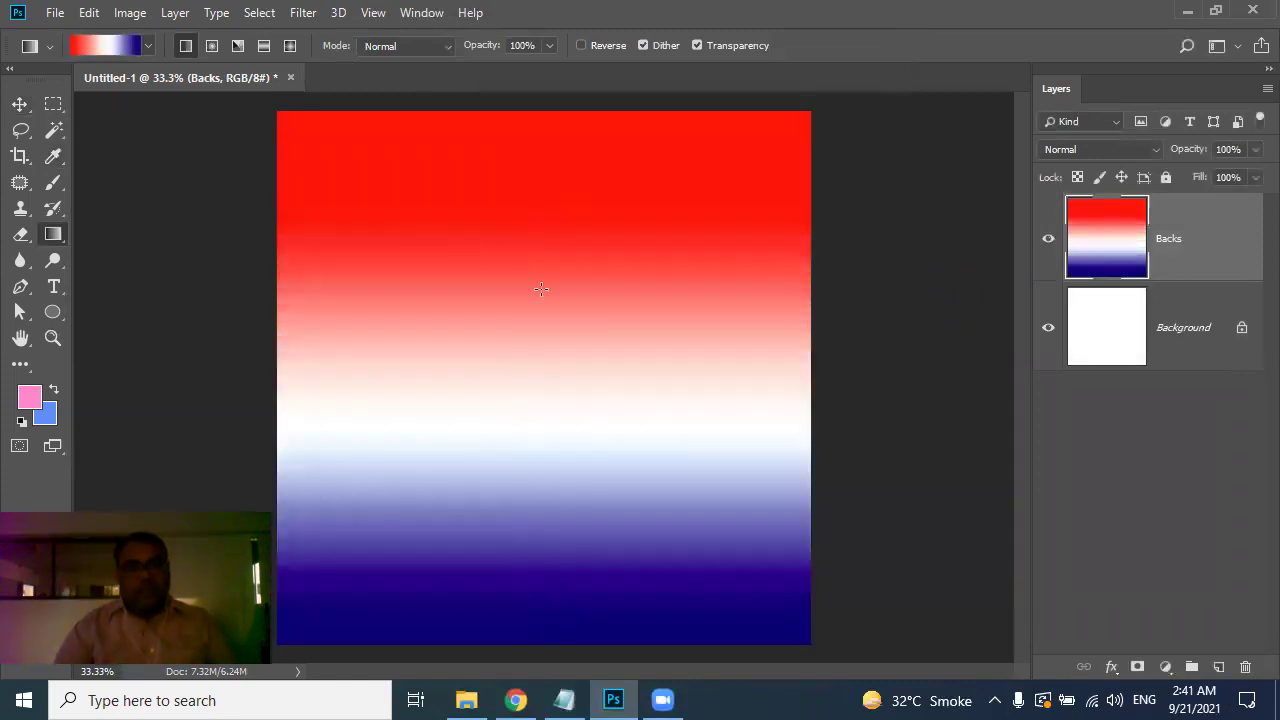
{"action": "left_click_drag", "start_coordinate": [533, 348], "coordinate": [539, 593]}
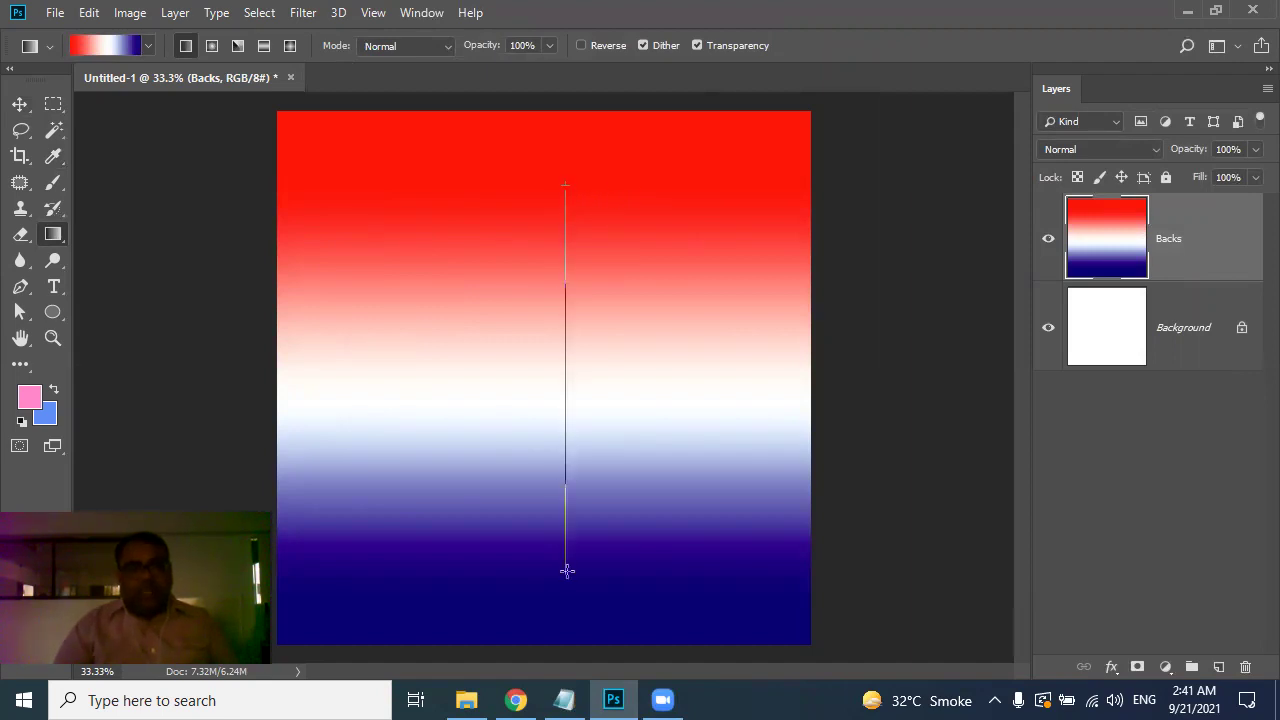
{"action": "left_click_drag", "start_coordinate": [565, 457], "coordinate": [568, 575]}
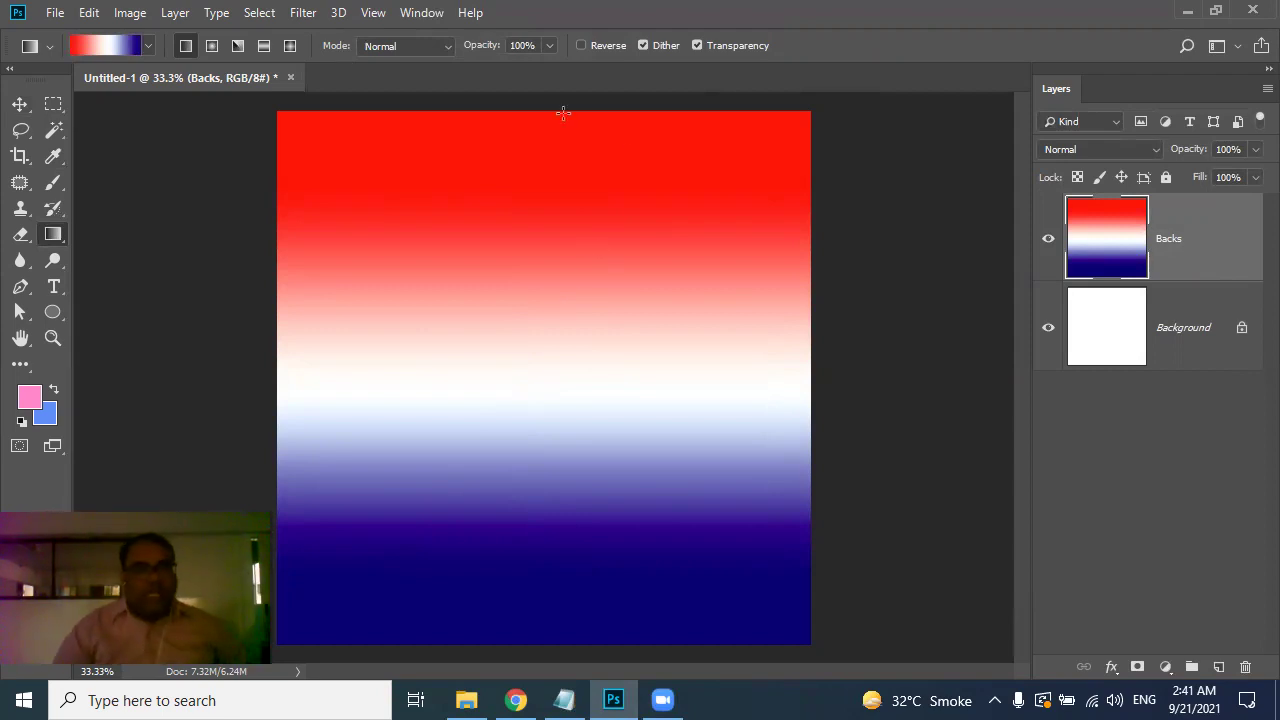
{"action": "left_click", "coordinate": [300, 13]}
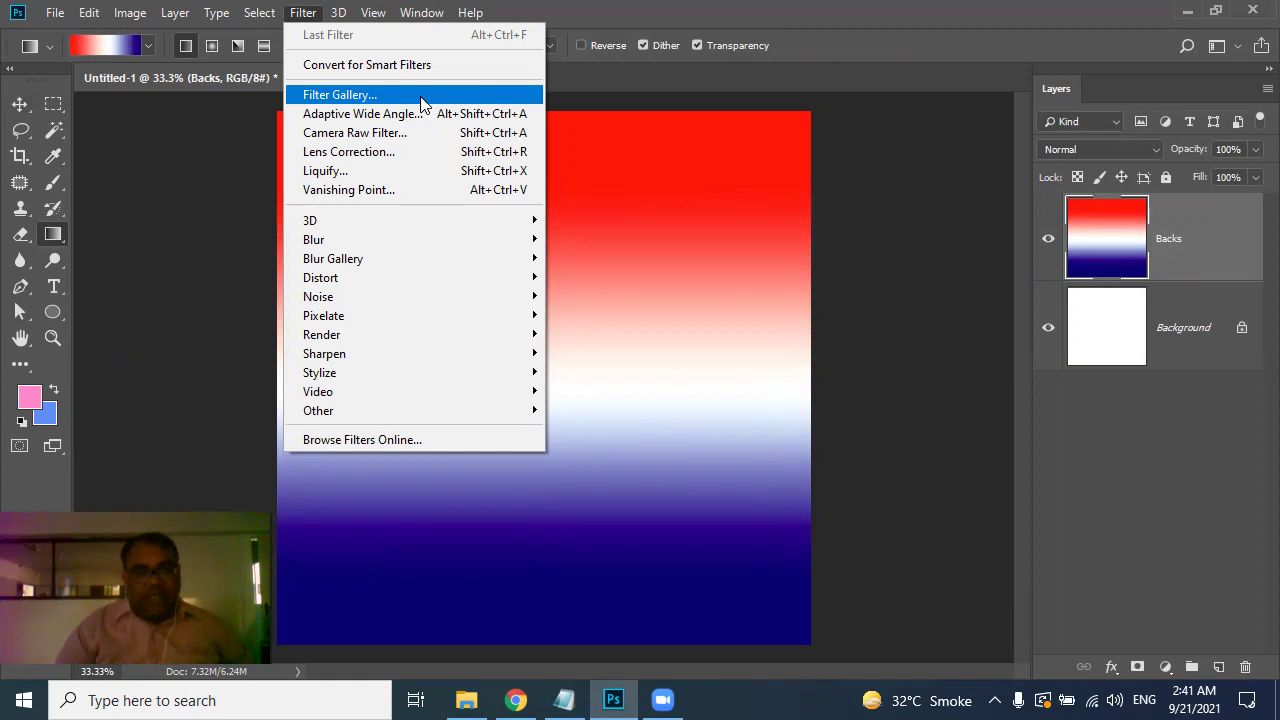
Step: Preview the Texture > Mosaic Tiles effect in the Filter Gallery with Tile Size 2
{"action": "left_click", "coordinate": [420, 95]}
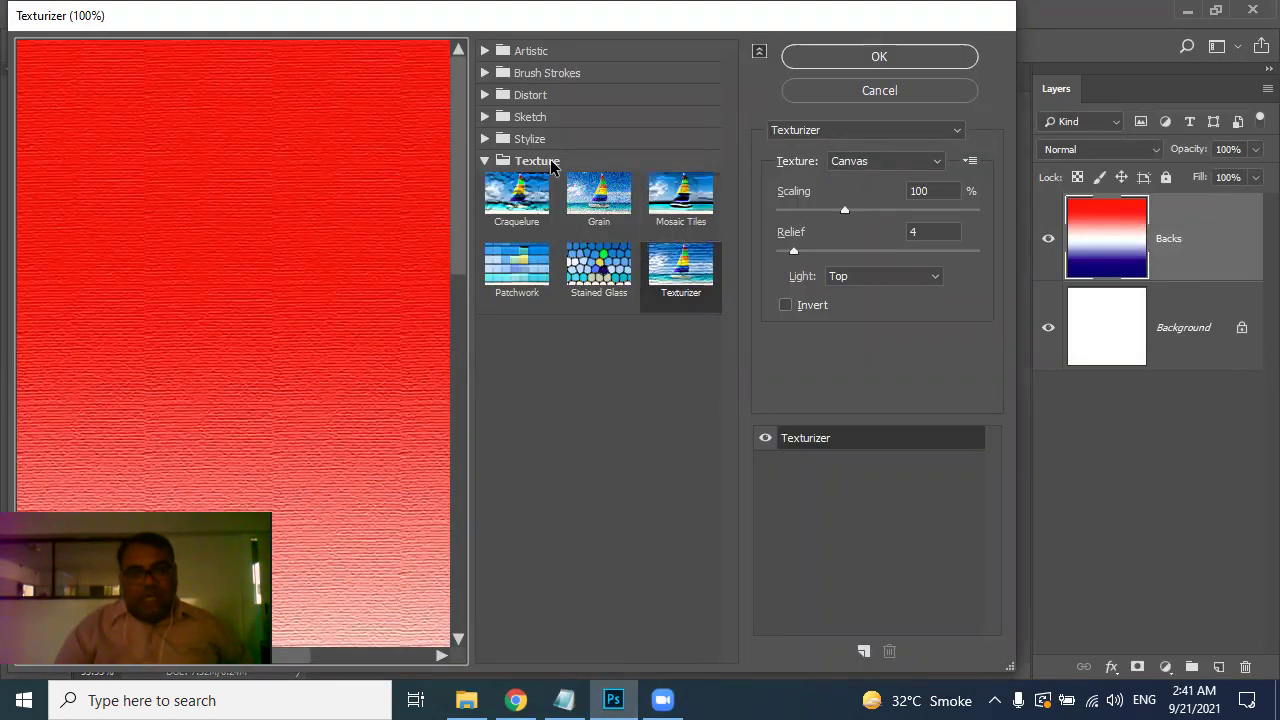
{"action": "left_click", "coordinate": [678, 203]}
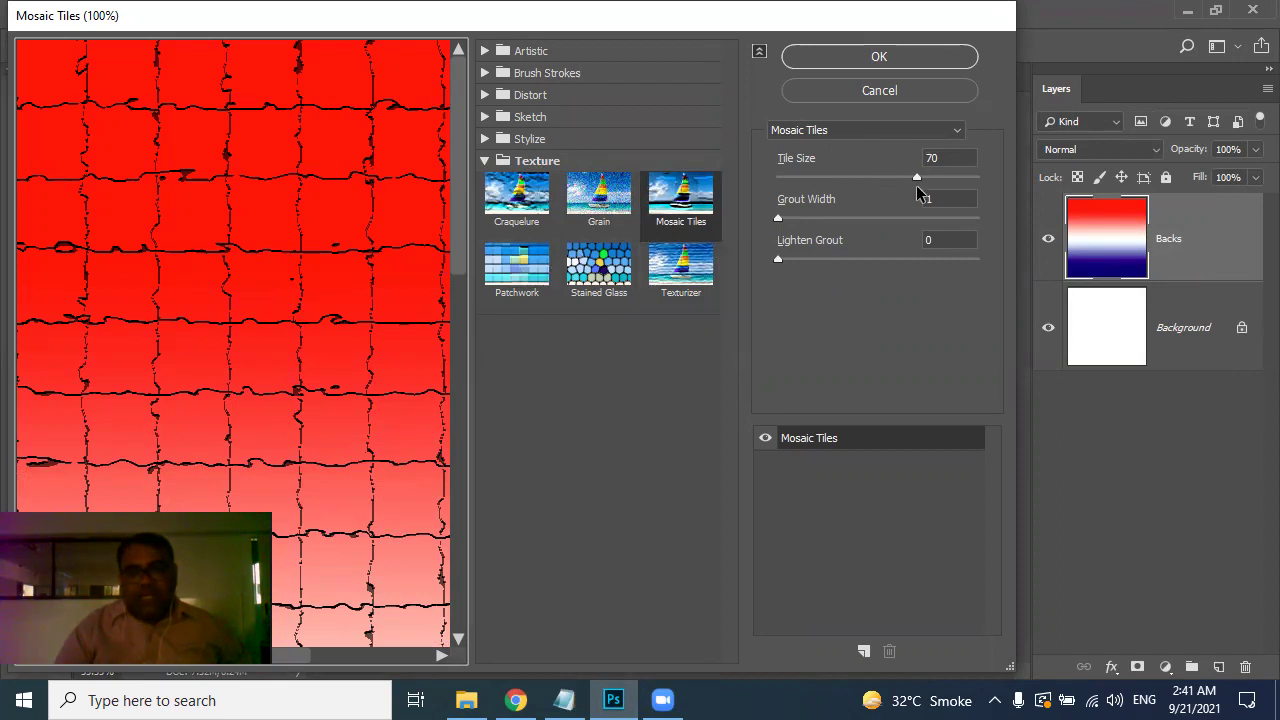
{"action": "mouse_move", "coordinate": [916, 177]}
{"action": "left_mouse_down"}
{"action": "mouse_move", "coordinate": [954, 177]}
{"action": "mouse_move", "coordinate": [739, 185]}
{"action": "left_mouse_up"}
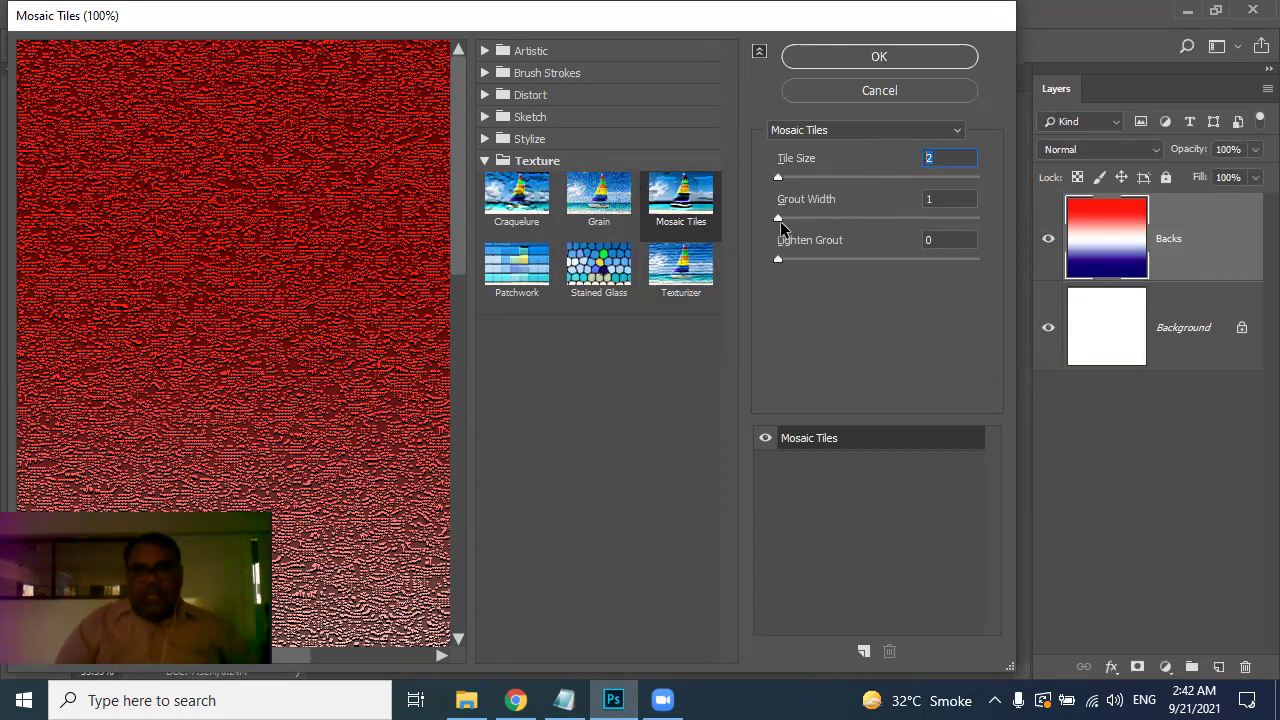
Step: Set Mosaic Tiles to Grout Width 5 and Lighten Grout 3, and apply it to Backs
{"action": "left_click_drag", "start_coordinate": [778, 219], "coordinate": [815, 240]}
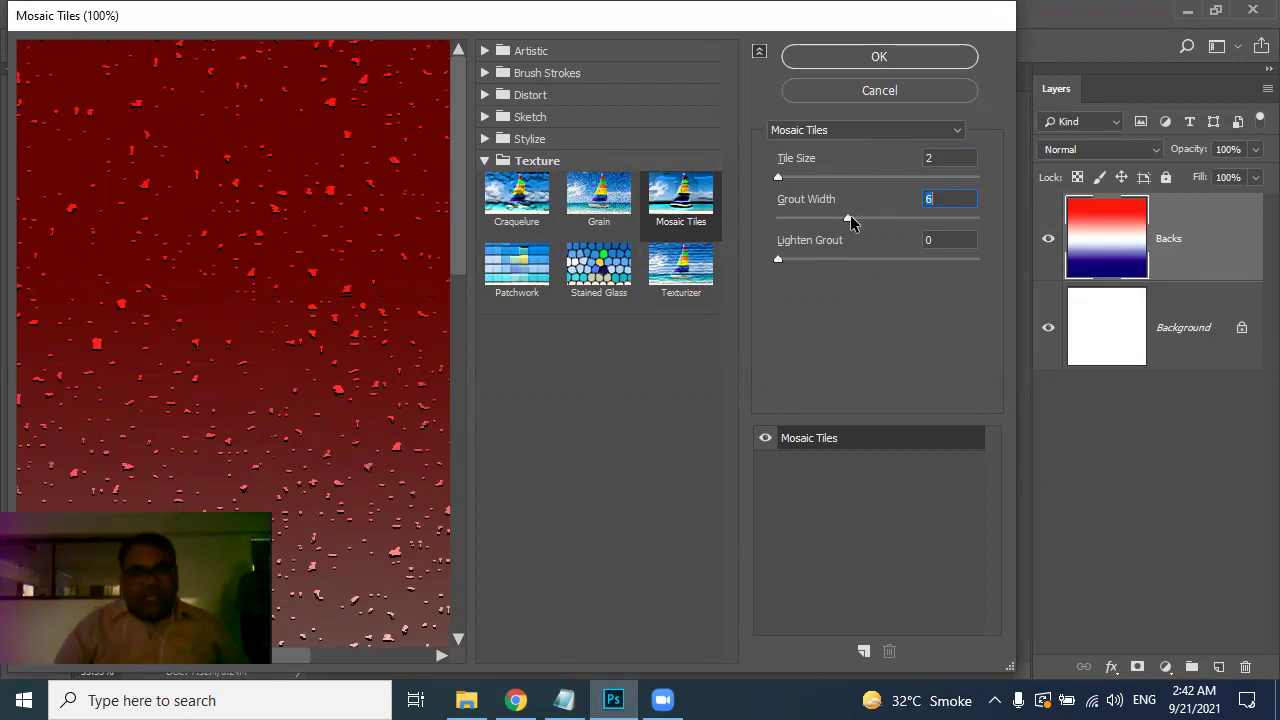
{"action": "left_click_drag", "start_coordinate": [818, 219], "coordinate": [832, 218]}
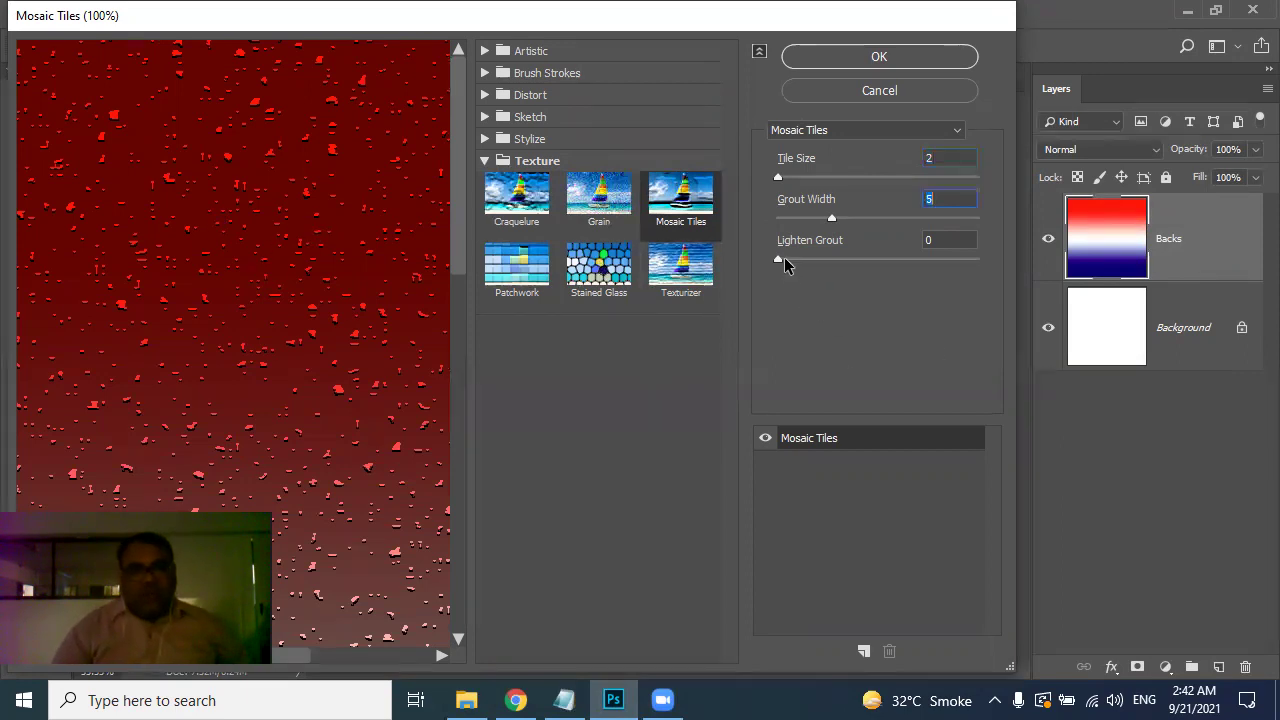
{"action": "left_click_drag", "start_coordinate": [782, 257], "coordinate": [820, 263]}
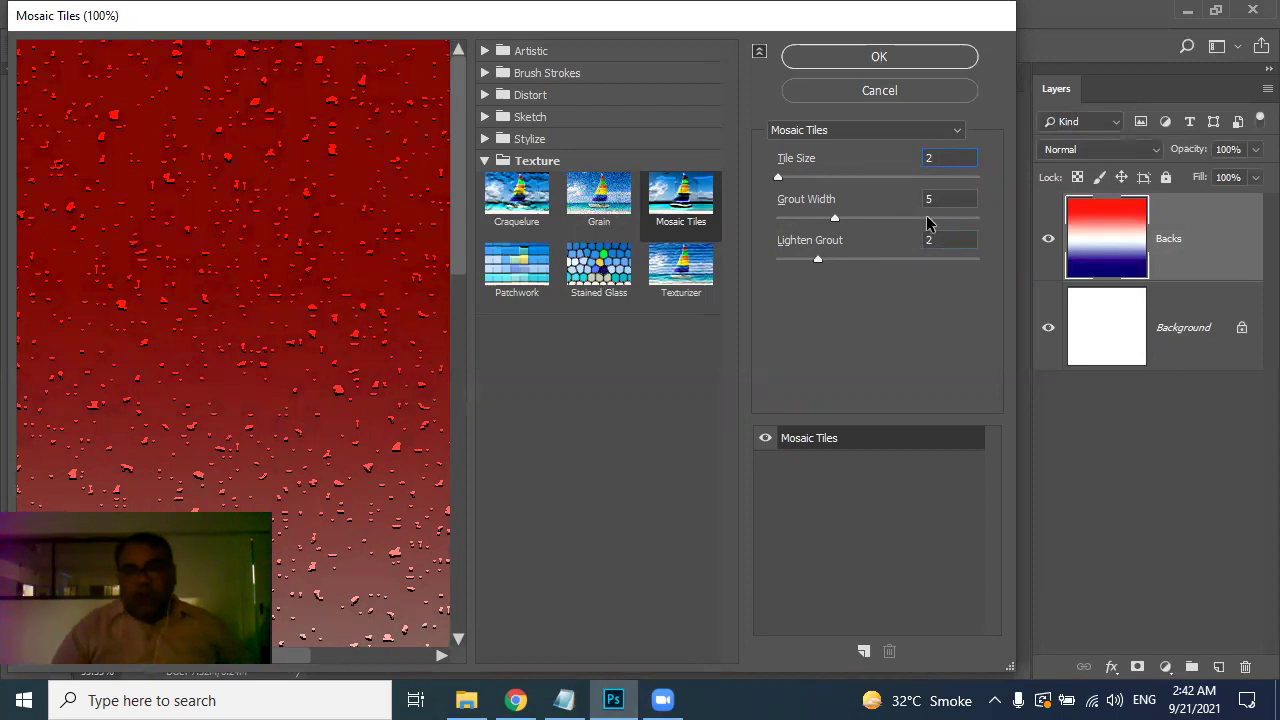
{"action": "key", "text": "Tab"}
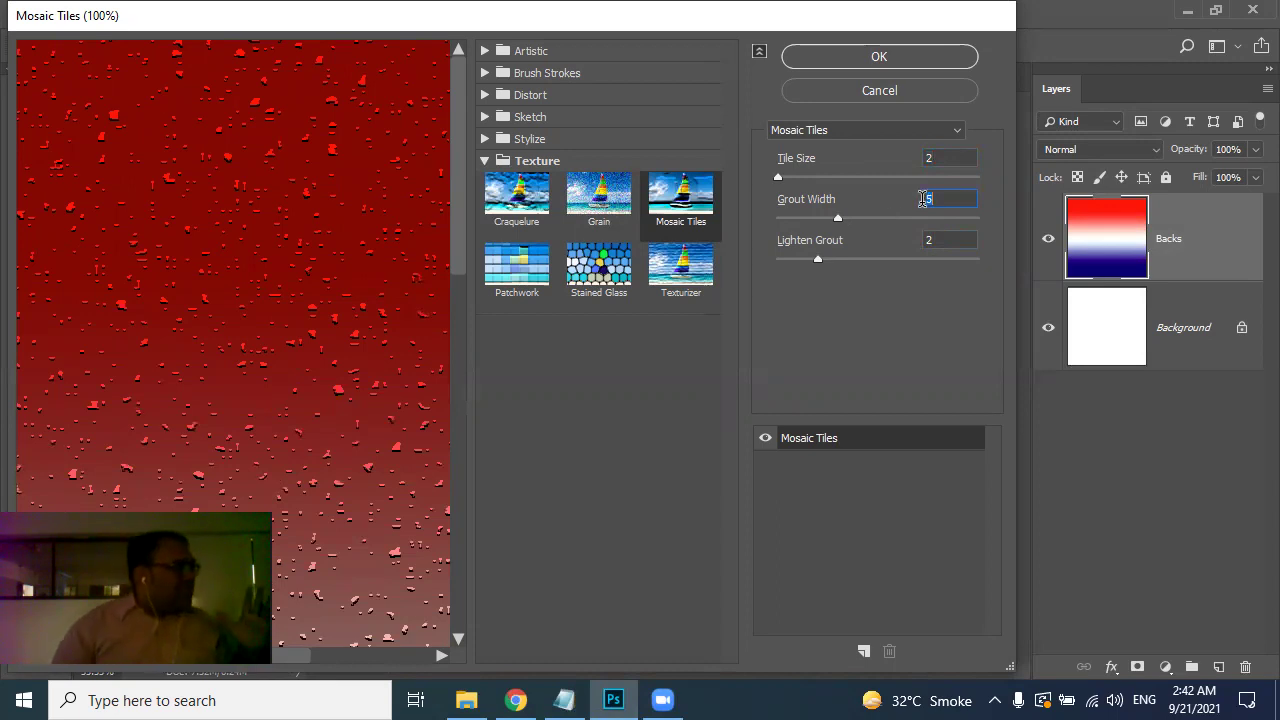
{"action": "type", "text": "5"}
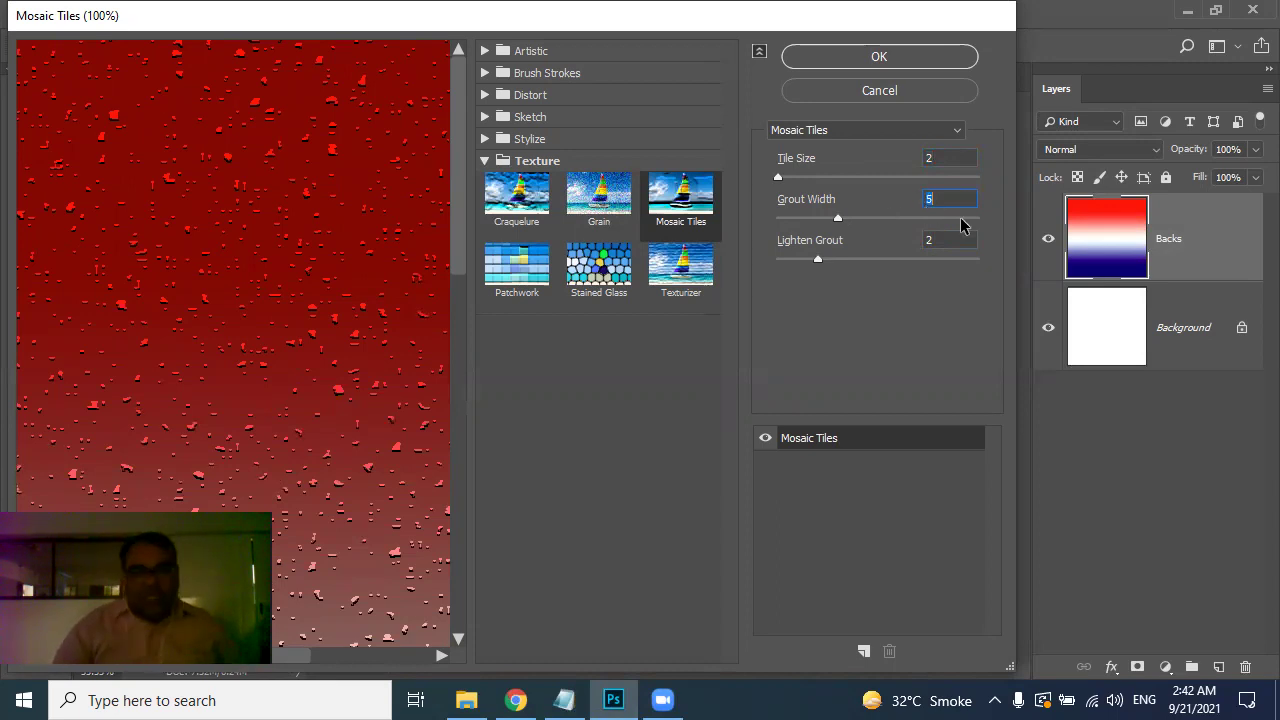
{"action": "left_click_drag", "start_coordinate": [830, 259], "coordinate": [830, 259]}
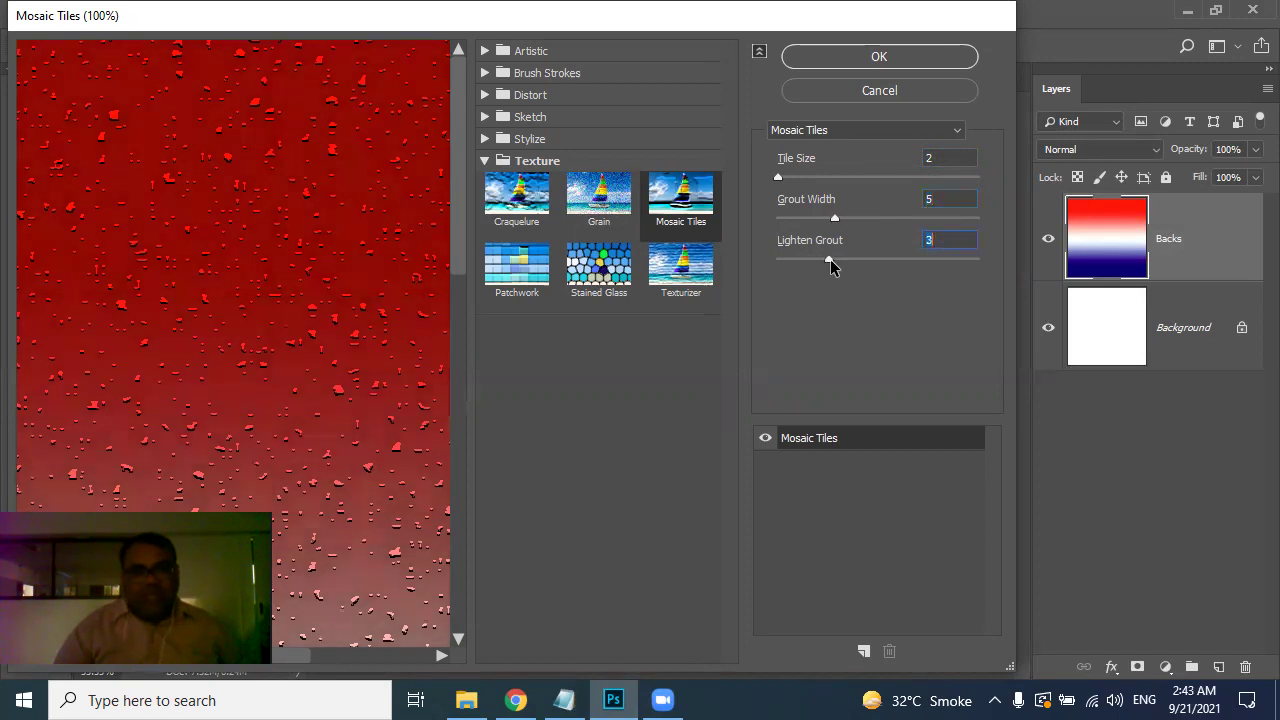
{"action": "left_click", "coordinate": [944, 237]}
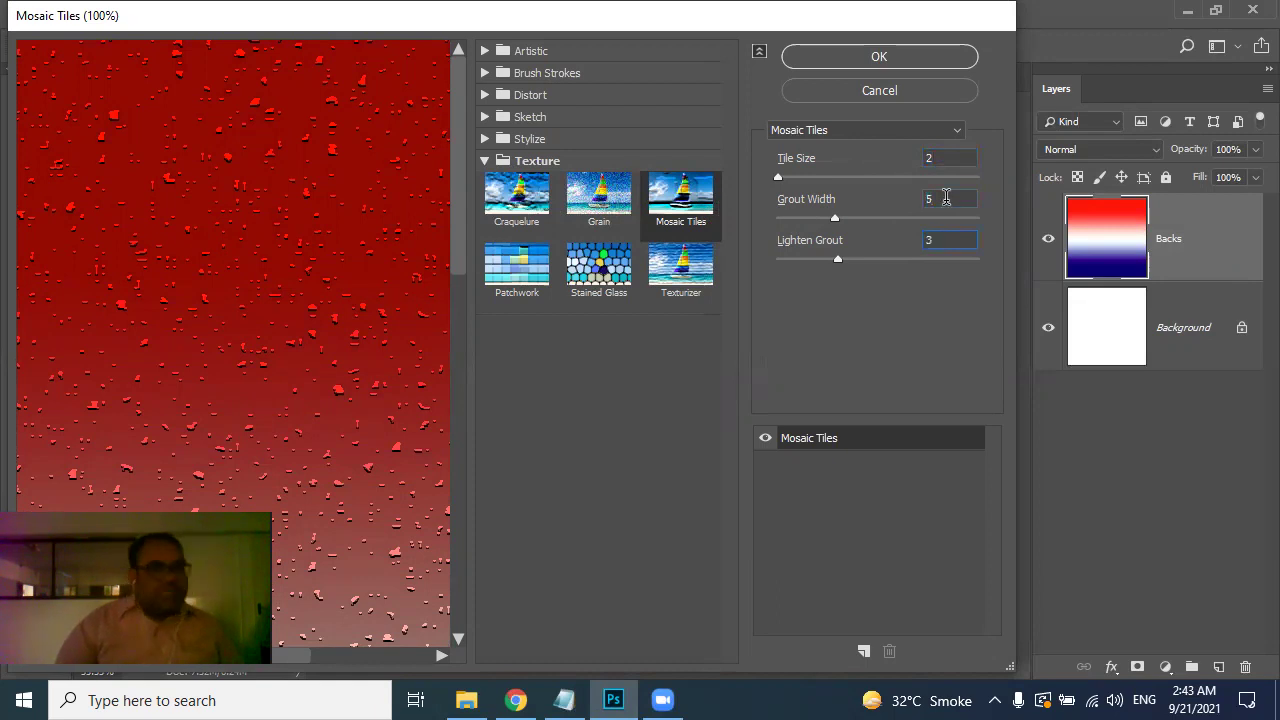
{"action": "left_click", "coordinate": [898, 58]}
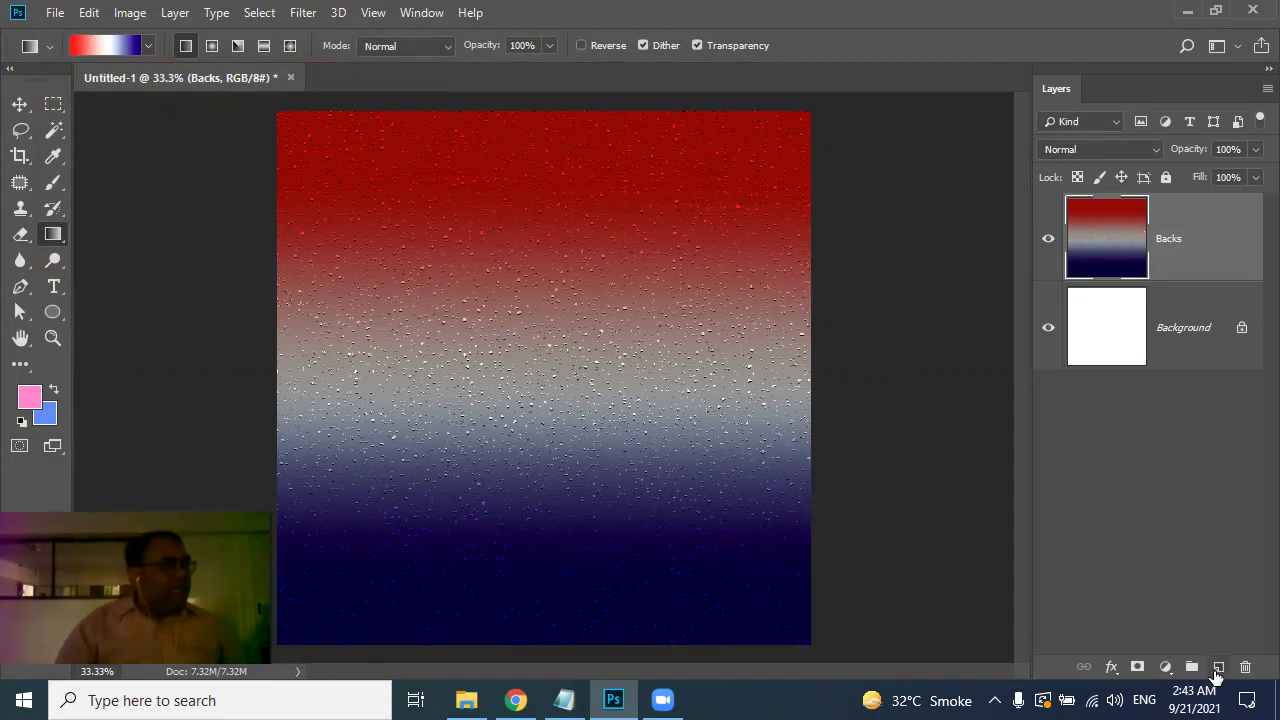
{"action": "left_click", "coordinate": [516, 700]}
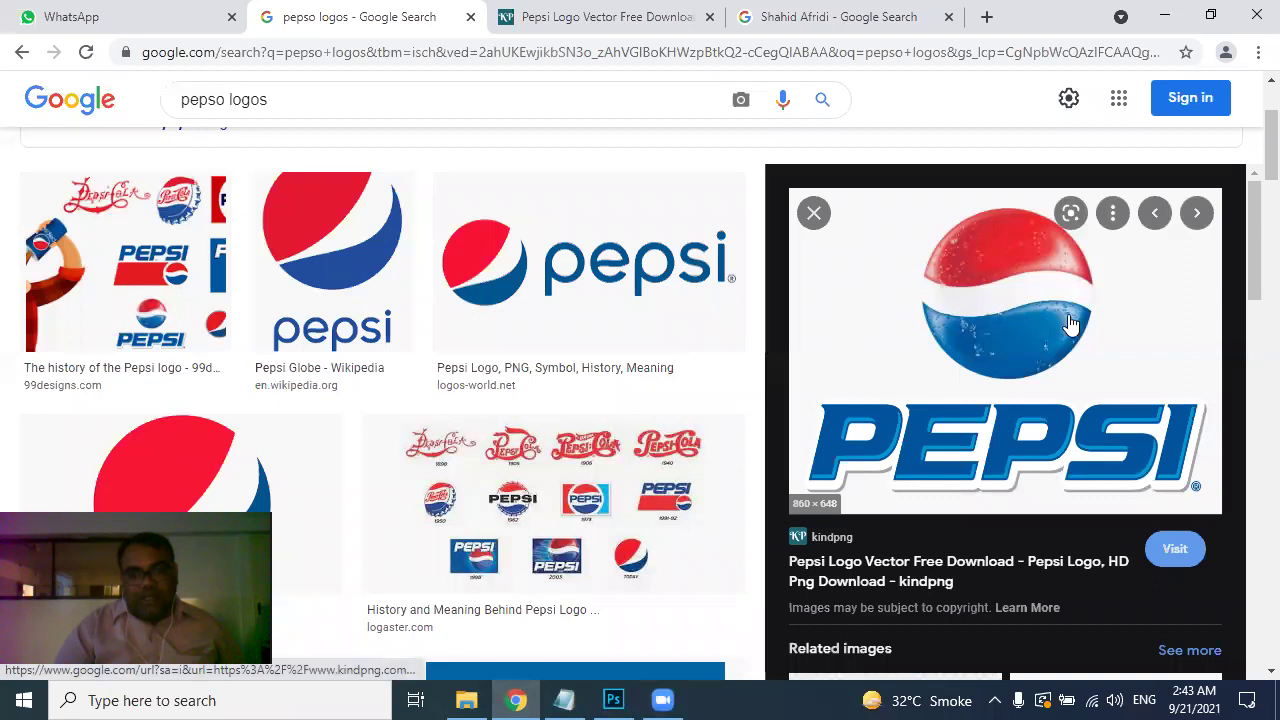
Step: Add a new empty Layer 1 above the Backs layer
{"action": "left_click", "coordinate": [1164, 16]}
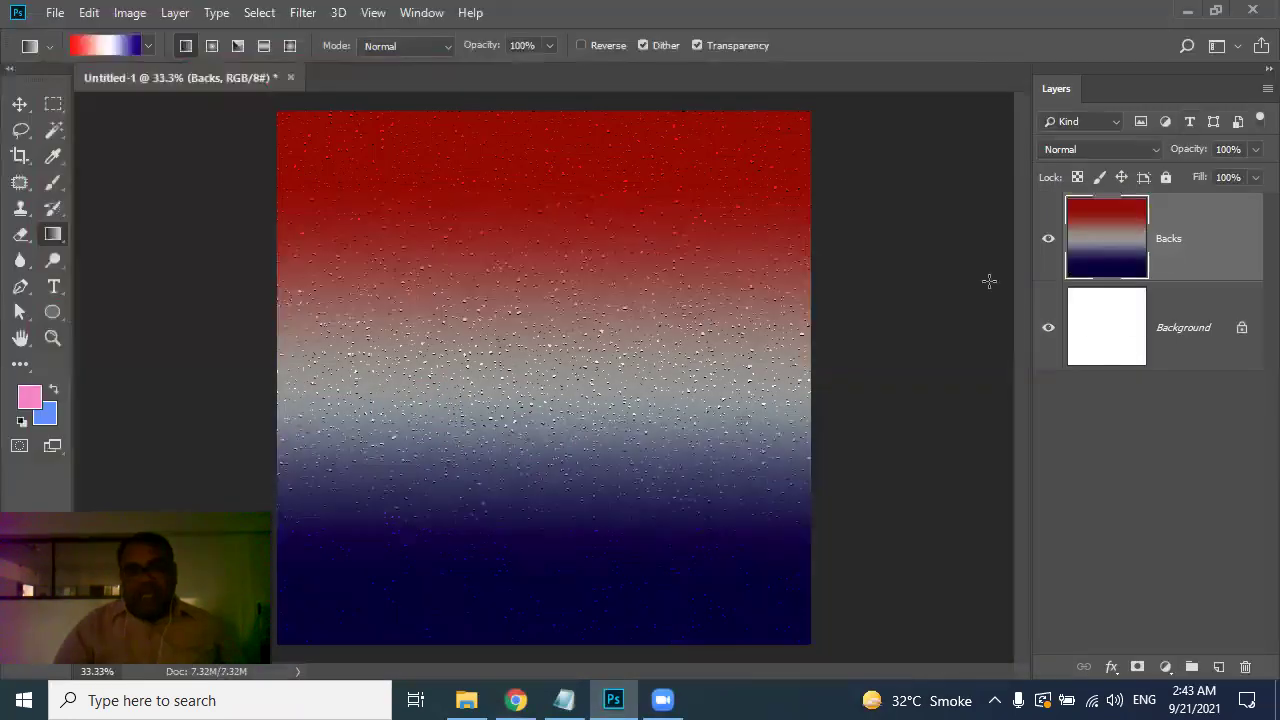
{"action": "left_click", "coordinate": [1218, 666]}
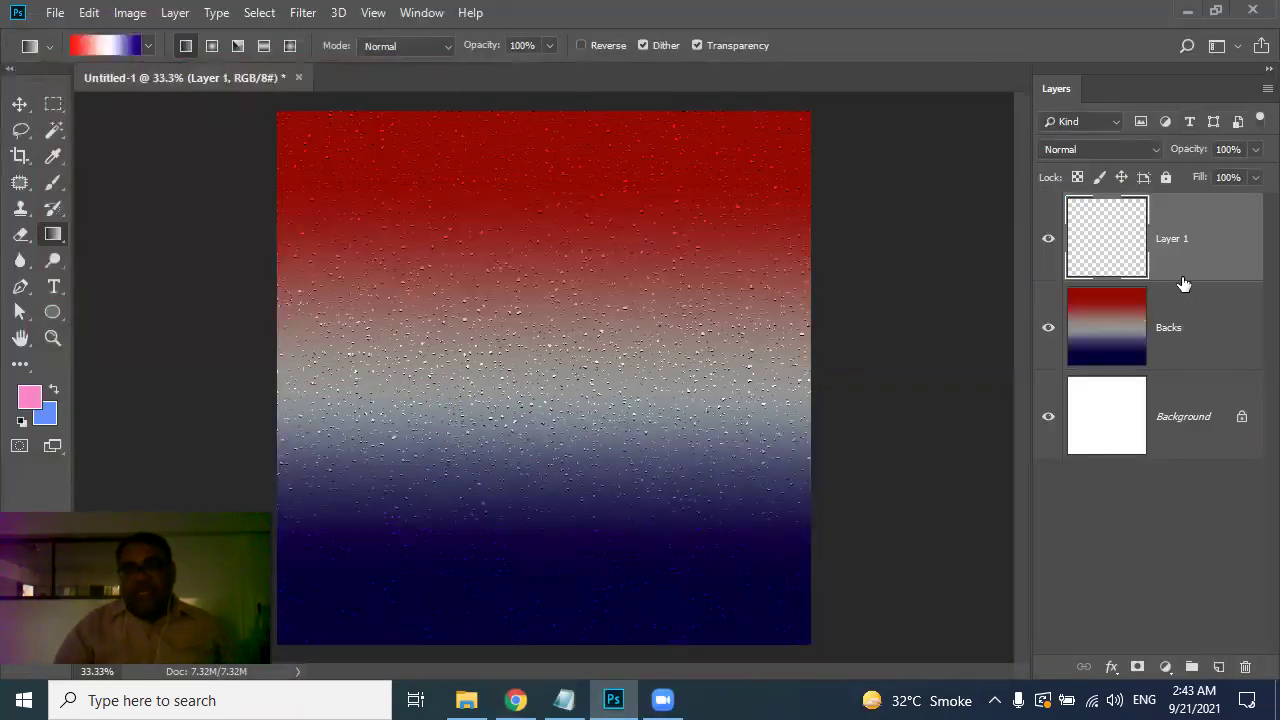
{"action": "double_click", "coordinate": [1173, 240]}
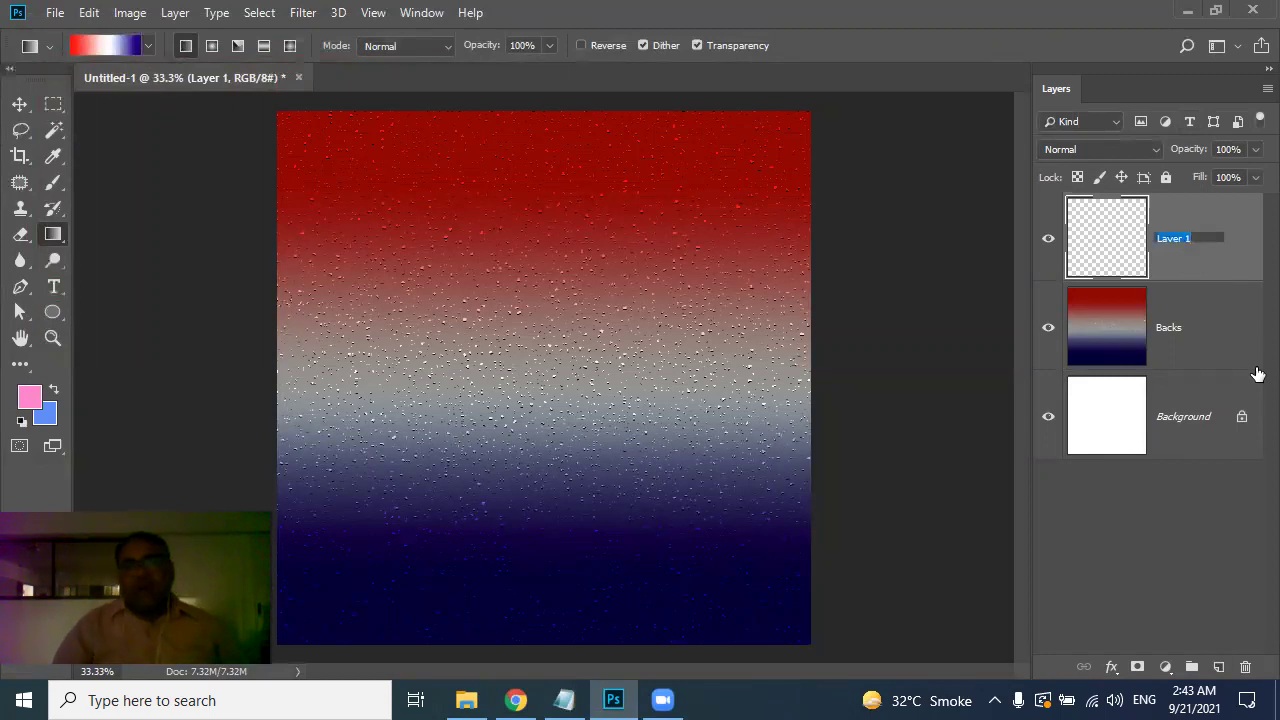
{"action": "left_click", "coordinate": [57, 235]}
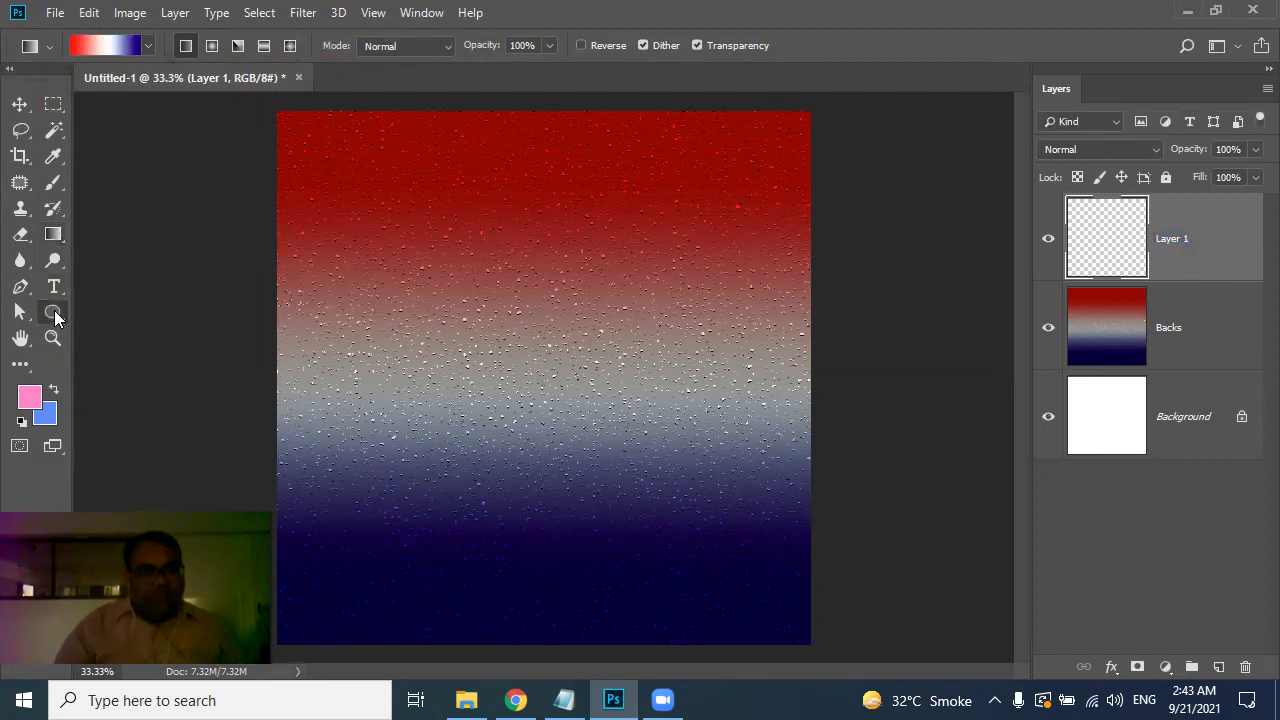
Step: Draw a roughly 873 × 891 px ellipse path in the canvas centre and convert it to a selection
{"action": "left_click", "coordinate": [55, 315]}
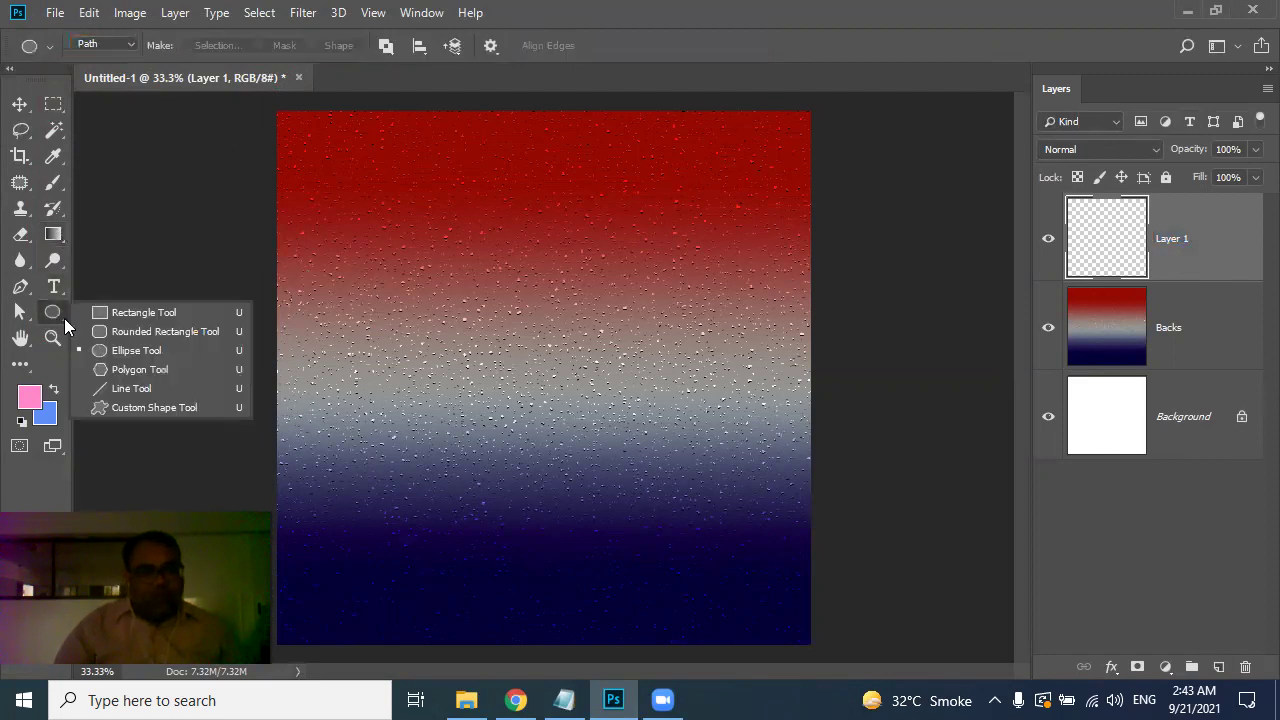
{"action": "left_click", "coordinate": [118, 356]}
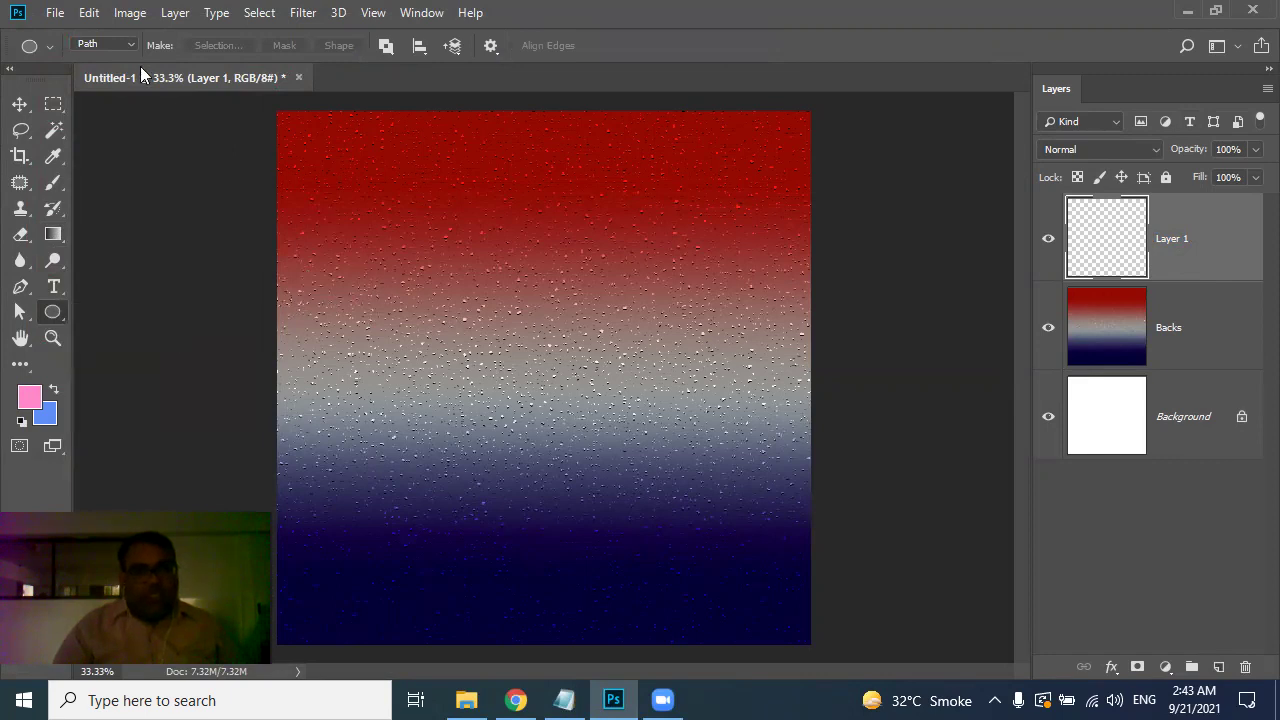
{"action": "left_click_drag", "start_coordinate": [415, 233], "coordinate": [706, 529]}
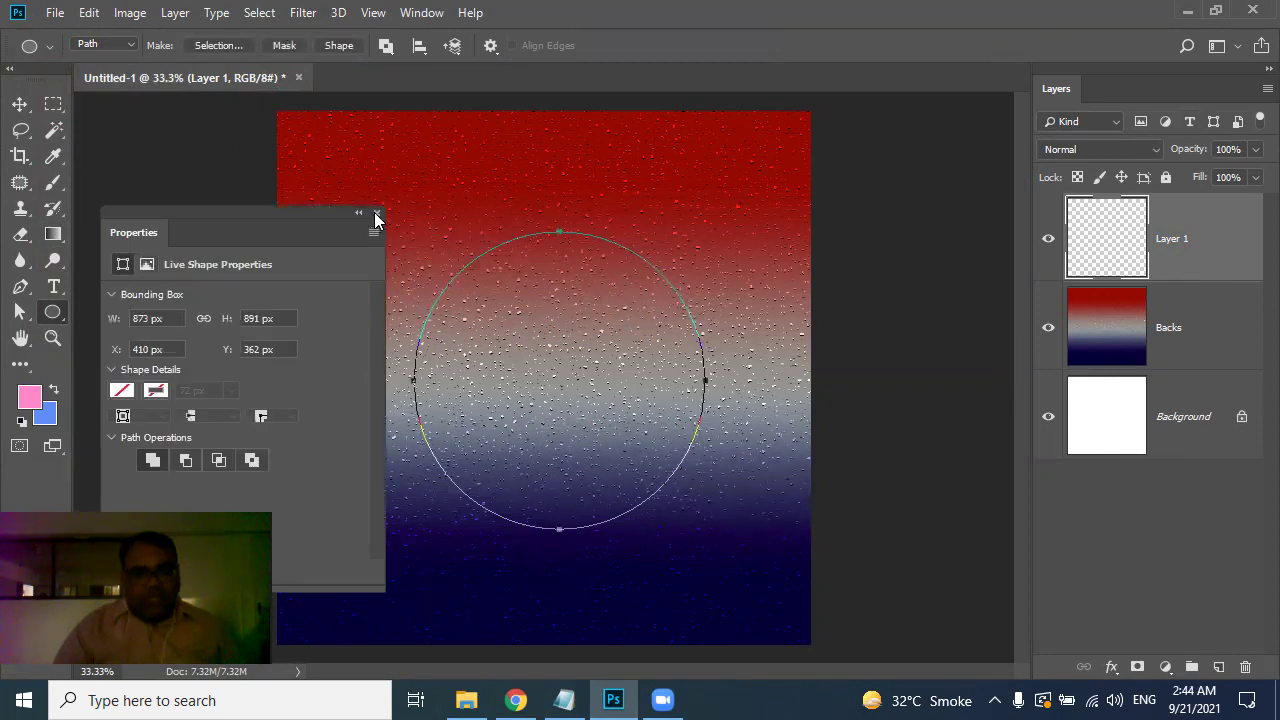
{"action": "left_click", "coordinate": [376, 216]}
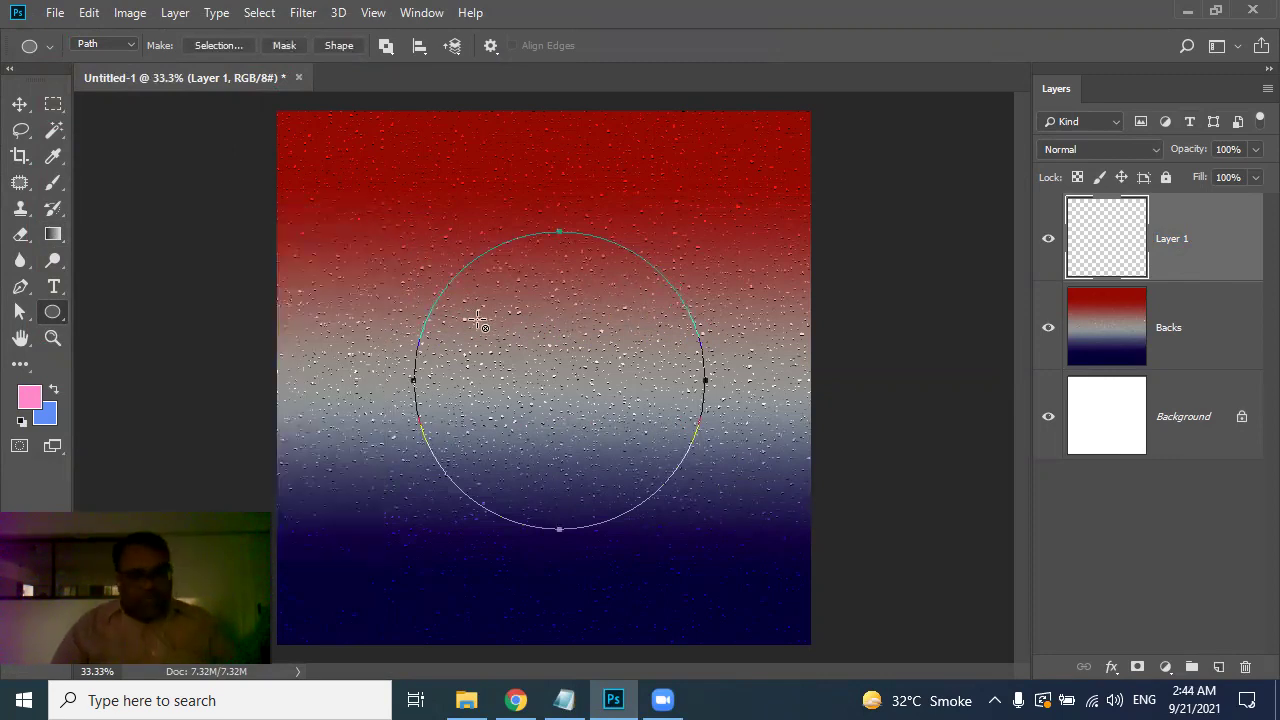
{"action": "key", "text": "ctrl+Return"}
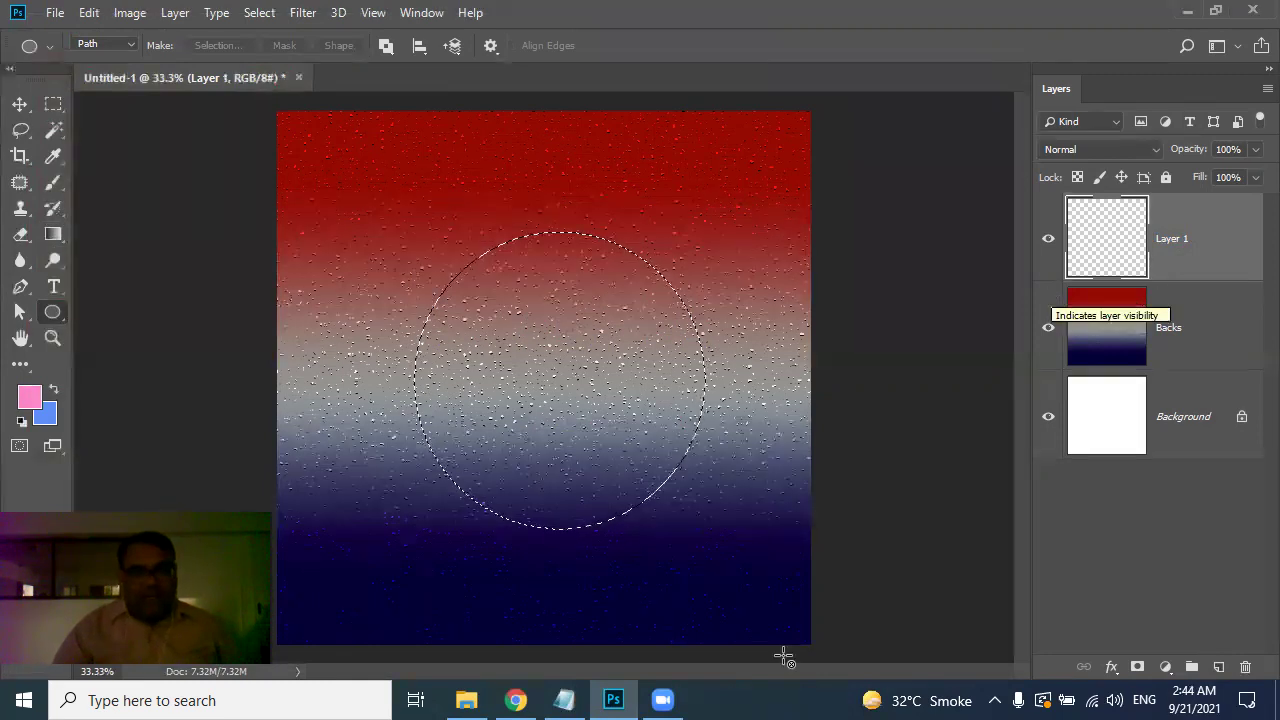
Step: Set the foreground colour to strong red and paint-bucket fill the circular selection
{"action": "left_click", "coordinate": [53, 234]}
{"action": "left_click", "coordinate": [120, 251]}
{"action": "left_click", "coordinate": [30, 400]}
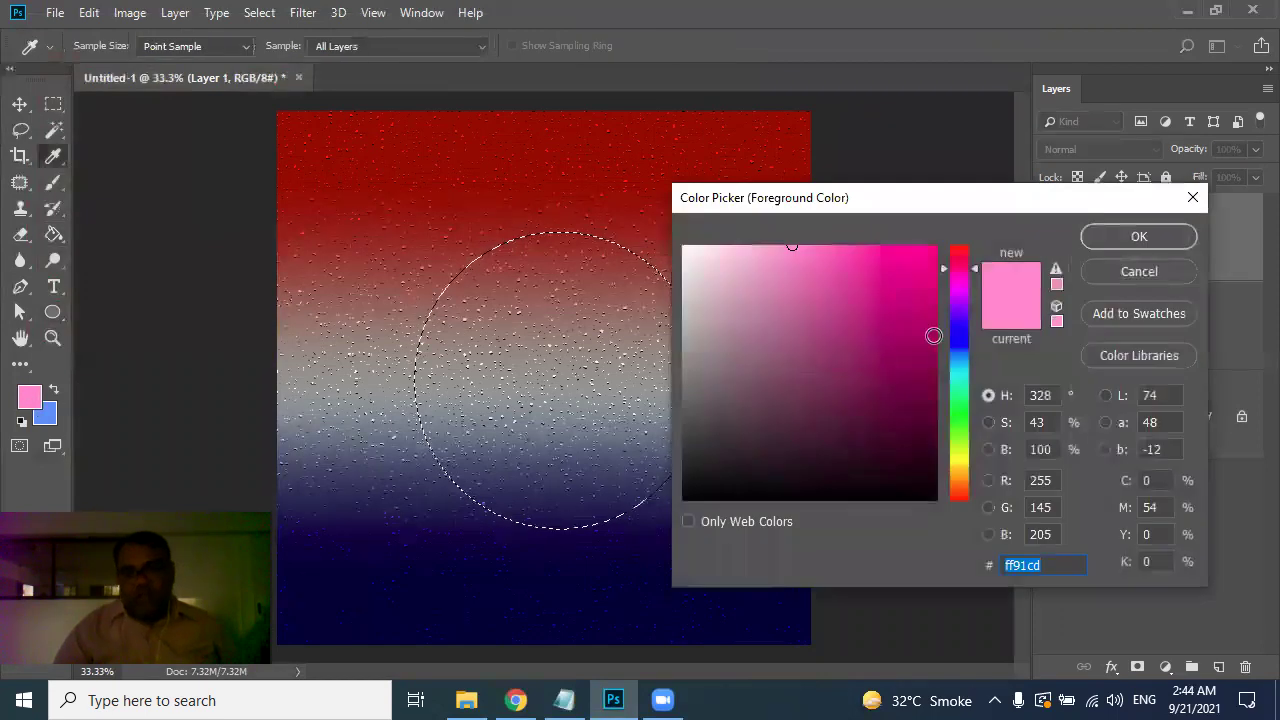
{"action": "left_click_drag", "start_coordinate": [964, 266], "coordinate": [965, 245]}
{"action": "left_click", "coordinate": [941, 245]}
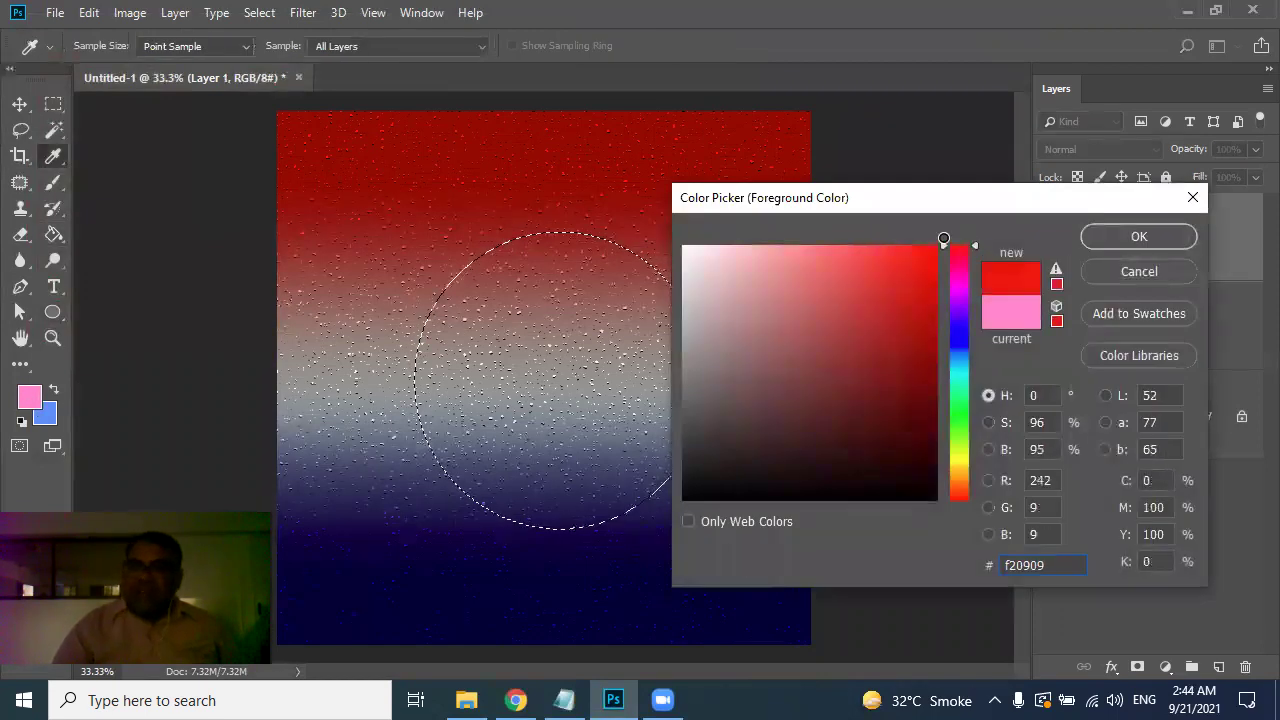
{"action": "left_click", "coordinate": [1180, 240]}
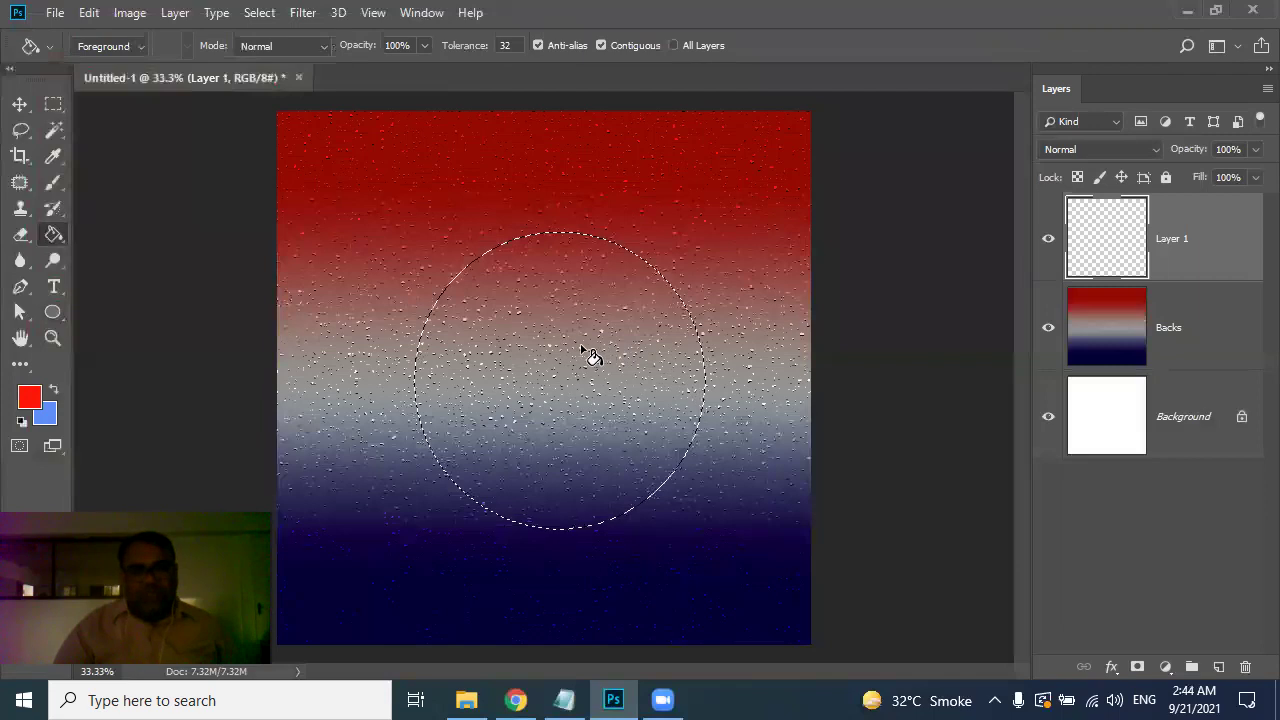
{"action": "left_click", "coordinate": [588, 356]}
Step: Deselect, nudge the red circle upward, and rename its layer 'Red Oval'
{"action": "key", "text": "ctrl+d"}
{"action": "key", "text": "v"}
{"action": "mouse_move", "coordinate": [588, 360]}
{"action": "left_mouse_down"}
{"action": "mouse_move", "coordinate": [565, 353]}
{"action": "mouse_move", "coordinate": [569, 372]}
{"action": "mouse_move", "coordinate": [573, 349]}
{"action": "left_mouse_up"}
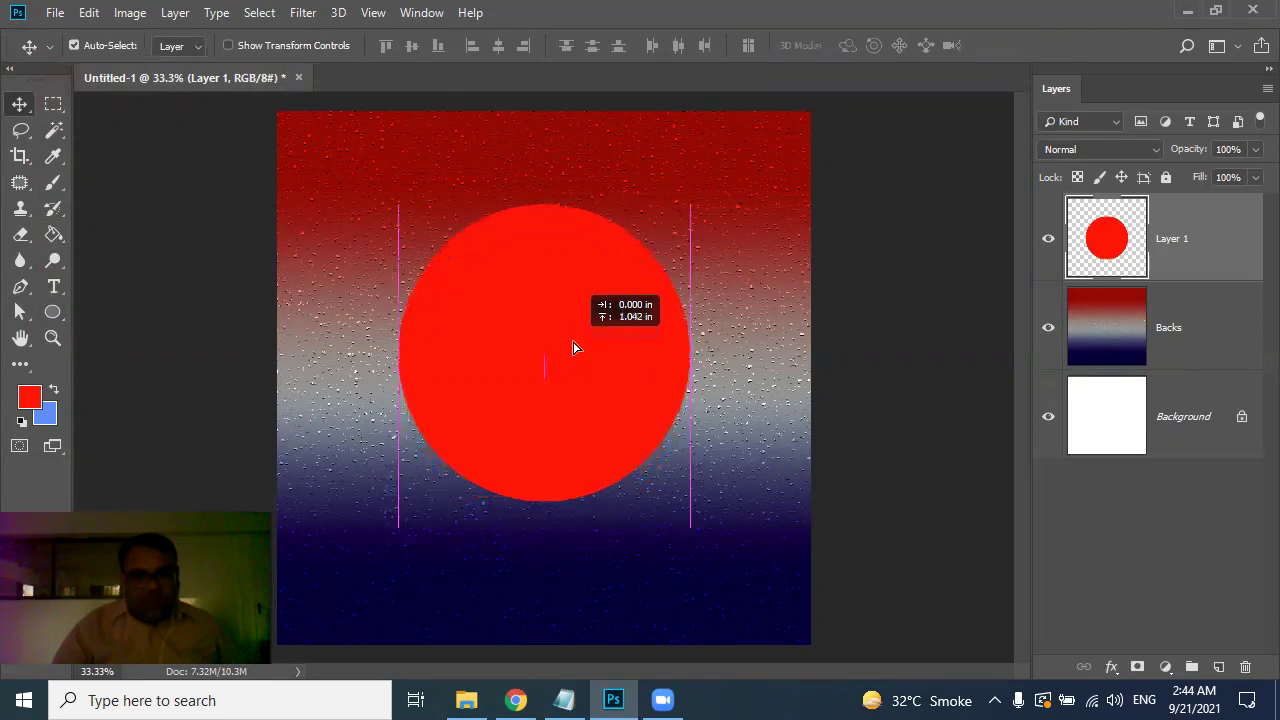
{"action": "double_click", "coordinate": [1172, 238]}
{"action": "type", "text": "Red"}
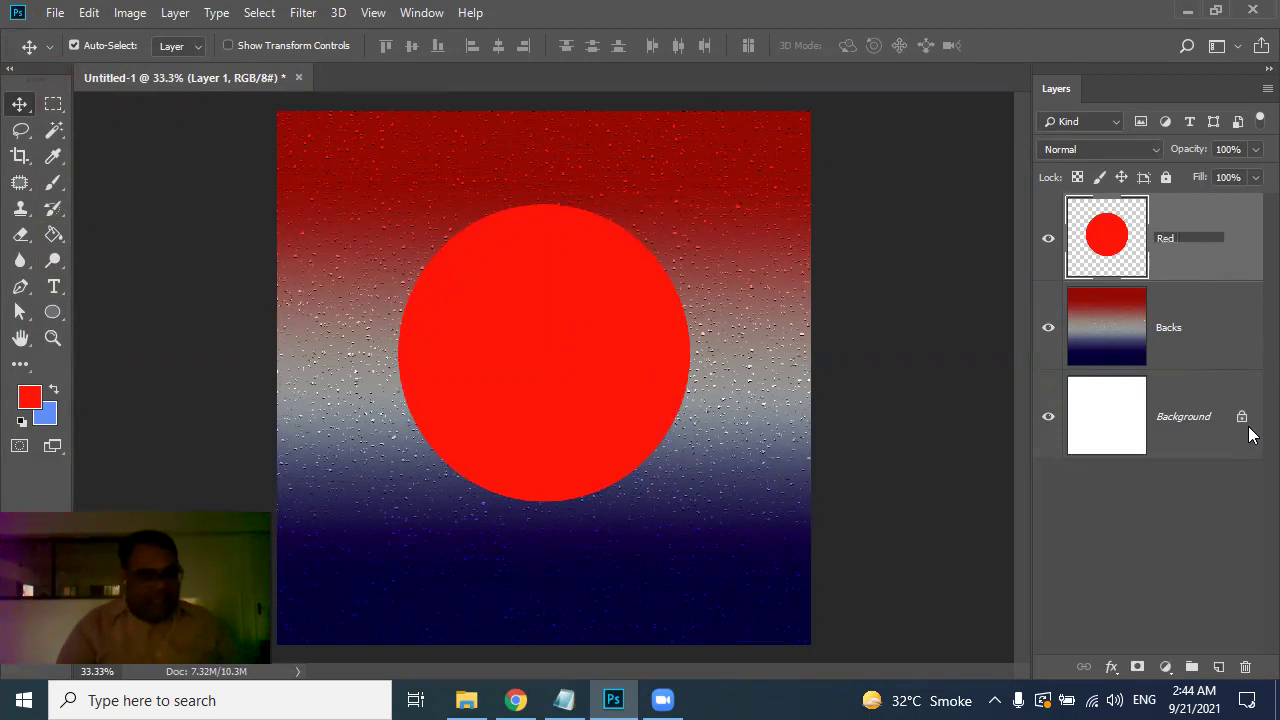
{"action": "type", "text": "C"}
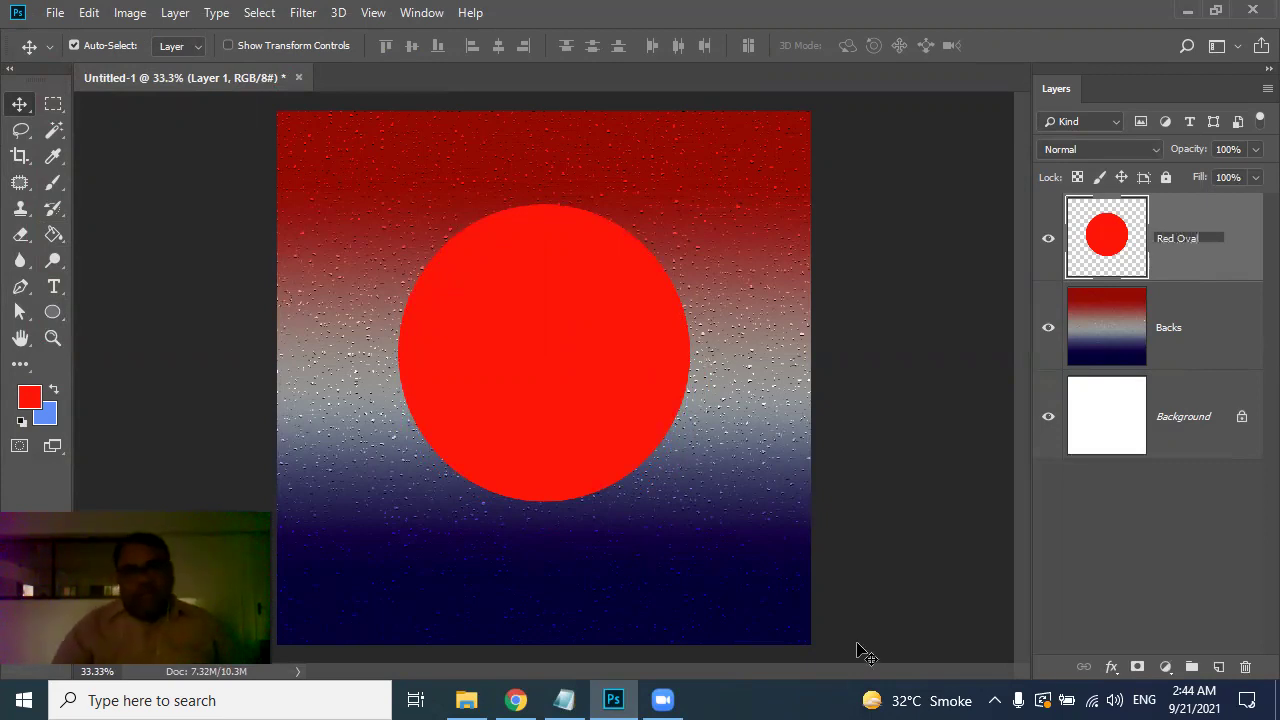
Step: Switch to Chrome to view the Pepsi logo reference image preview
{"action": "left_click", "coordinate": [517, 699]}
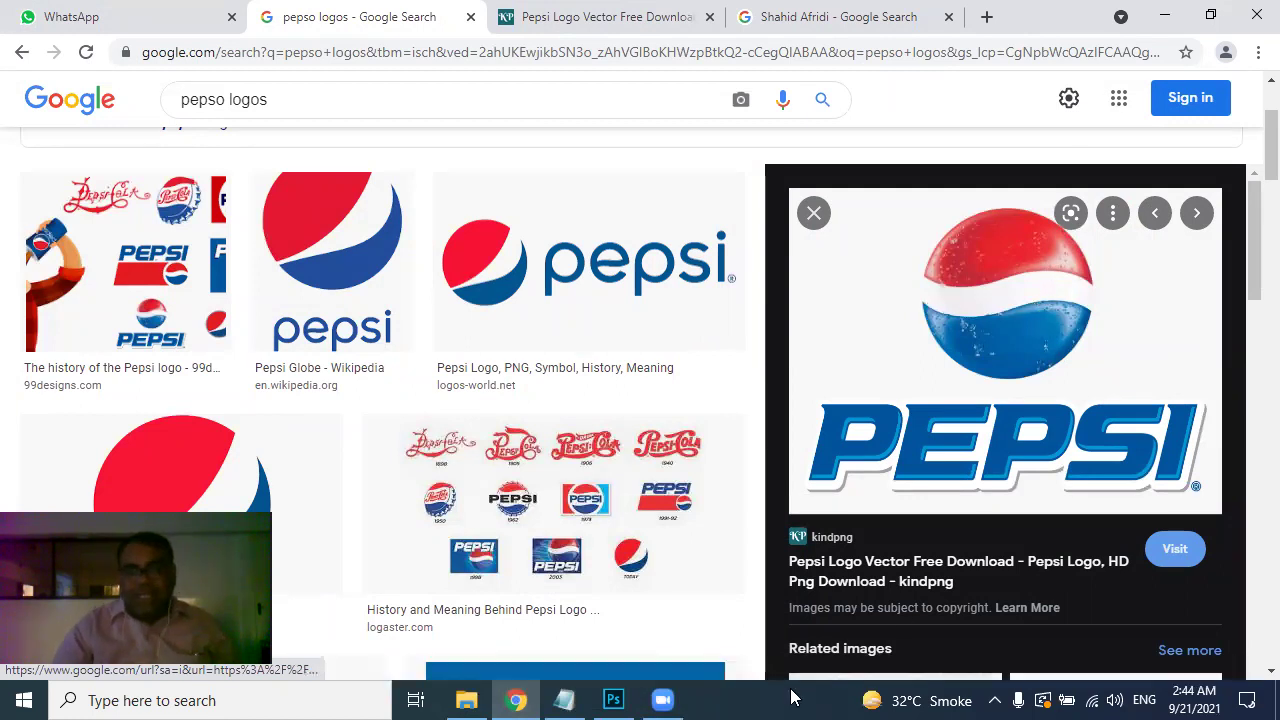
Step: Back in Photoshop, add a new layer above Red Oval named 'White Rect Tools'
{"action": "left_click", "coordinate": [620, 697]}
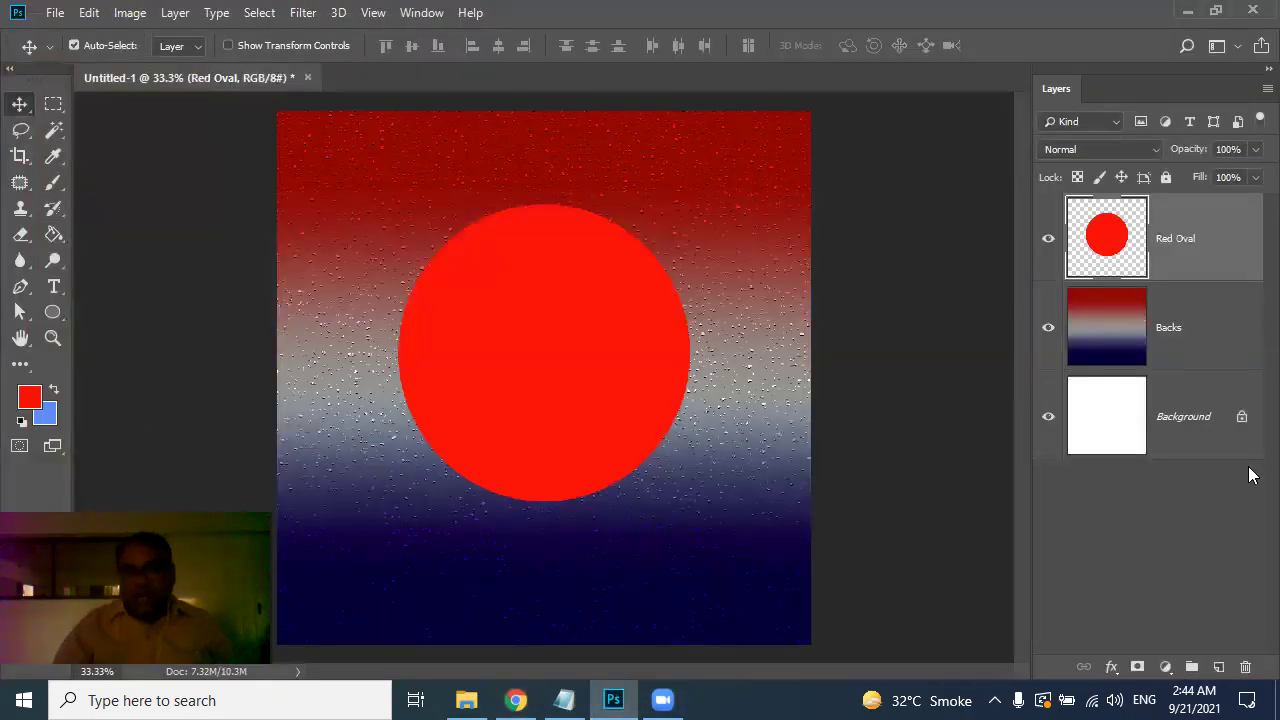
{"action": "left_click", "coordinate": [1218, 667]}
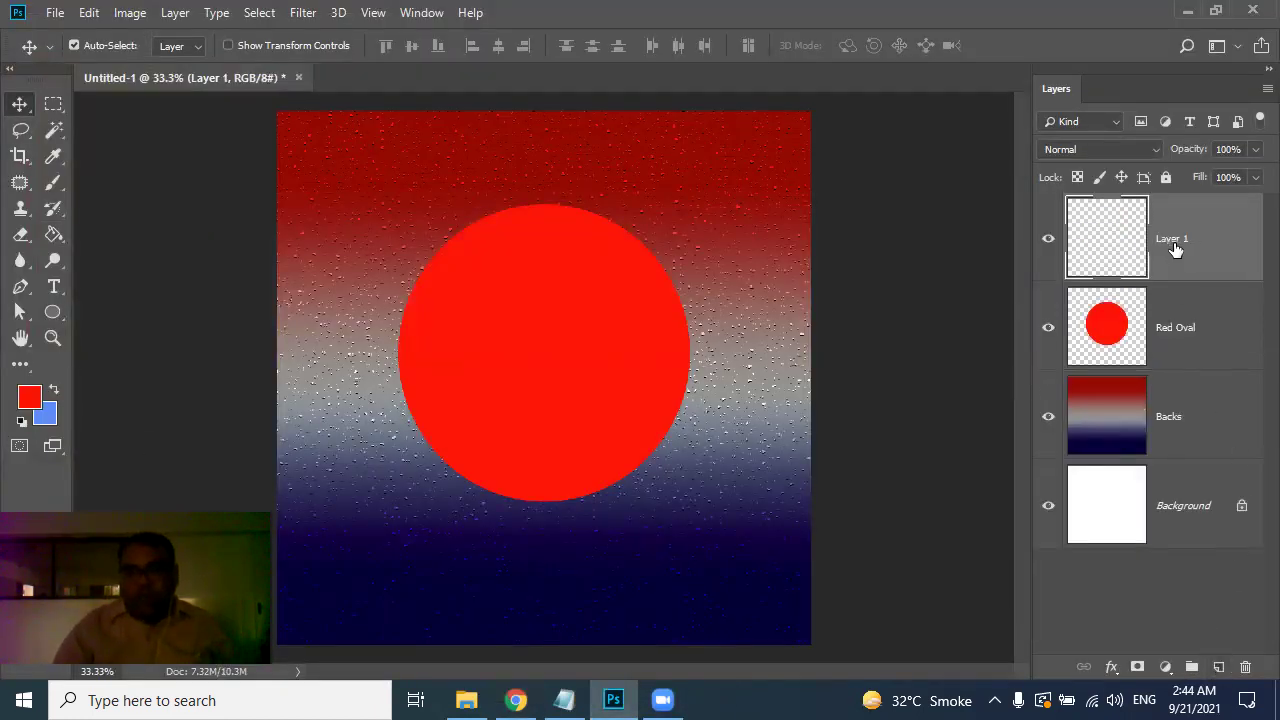
{"action": "type", "text": "White Rect"}
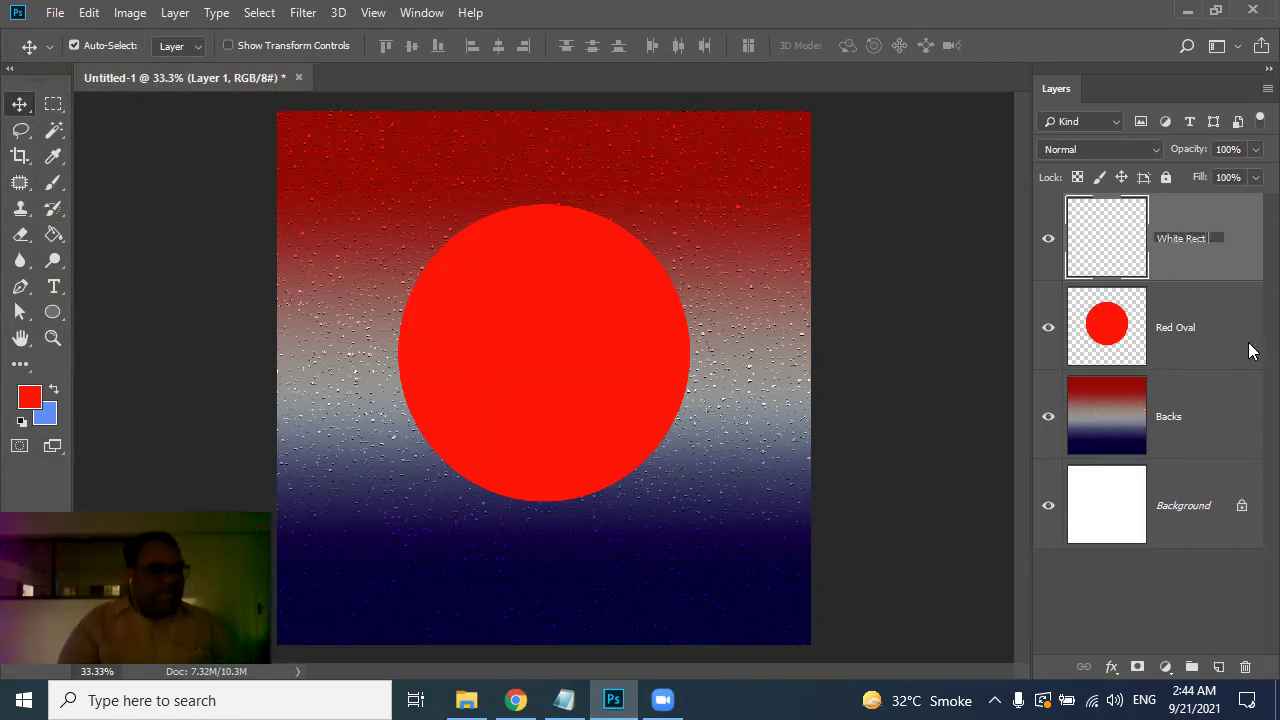
{"action": "type", "text": "ols"}
{"action": "key", "text": "Return"}
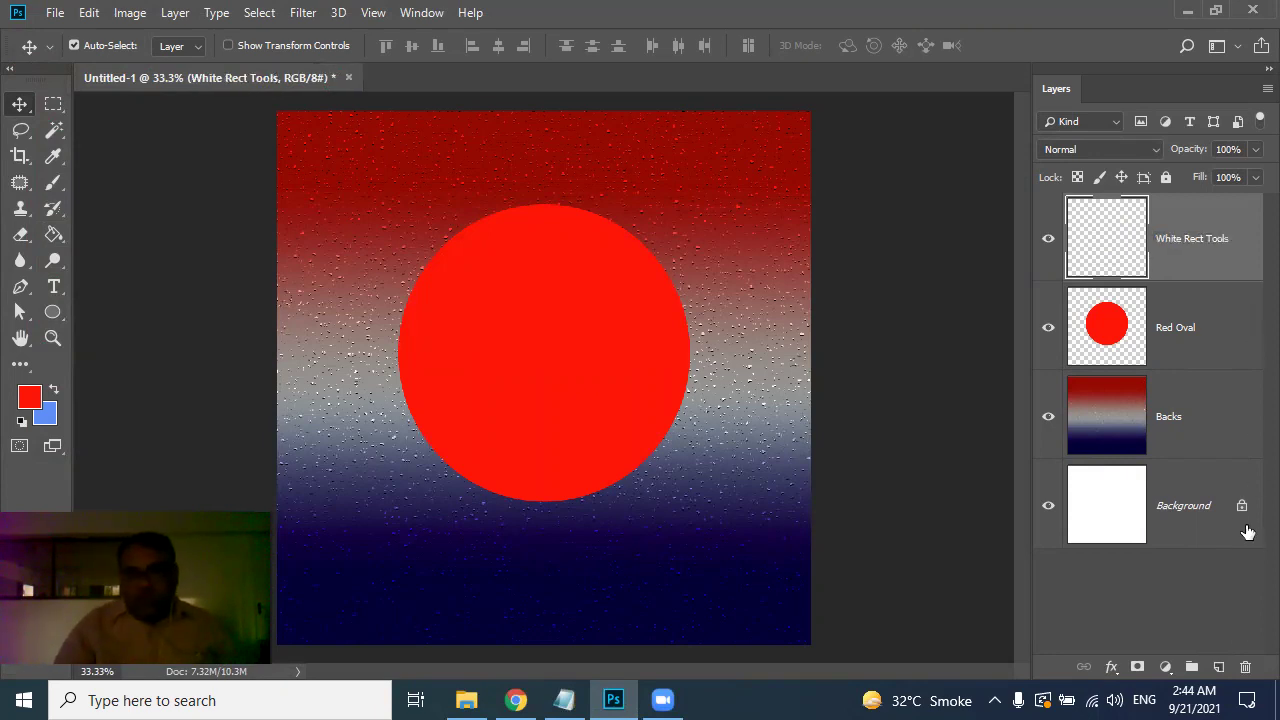
Step: Draw a 1326 × 192 px rectangle path across the red circle's middle
{"action": "left_click", "coordinate": [53, 315]}
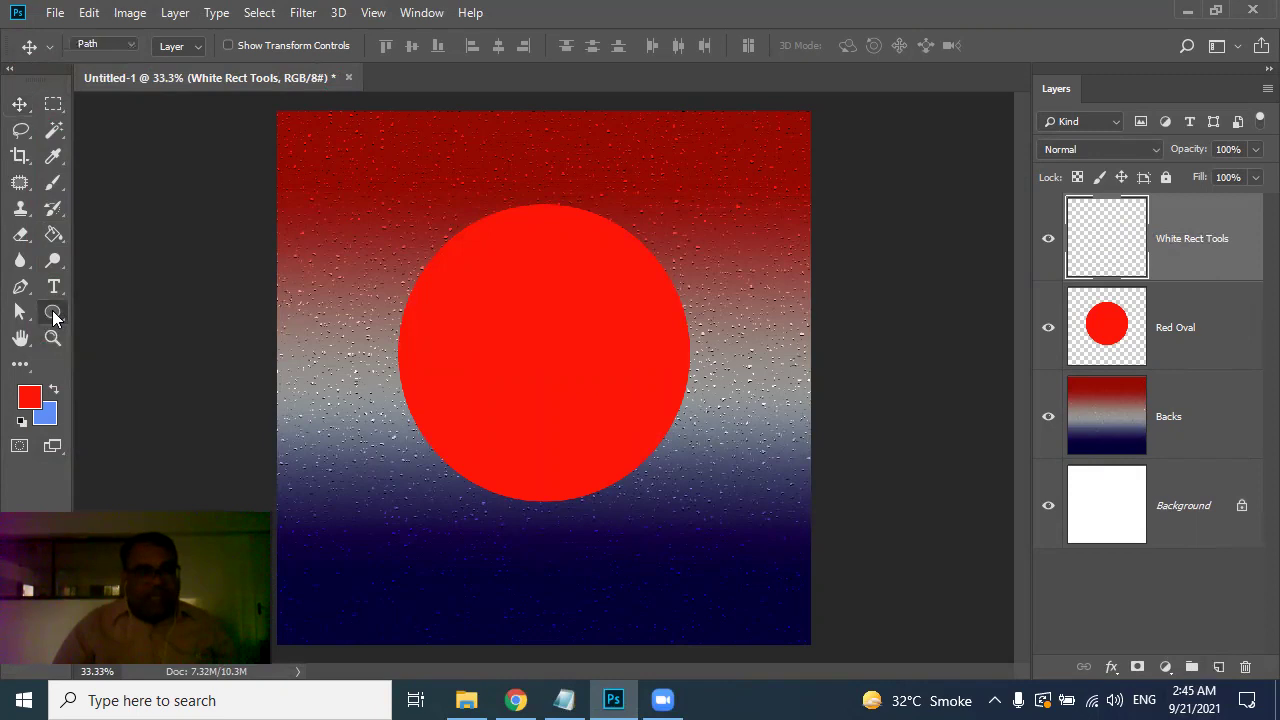
{"action": "right_click", "coordinate": [53, 315]}
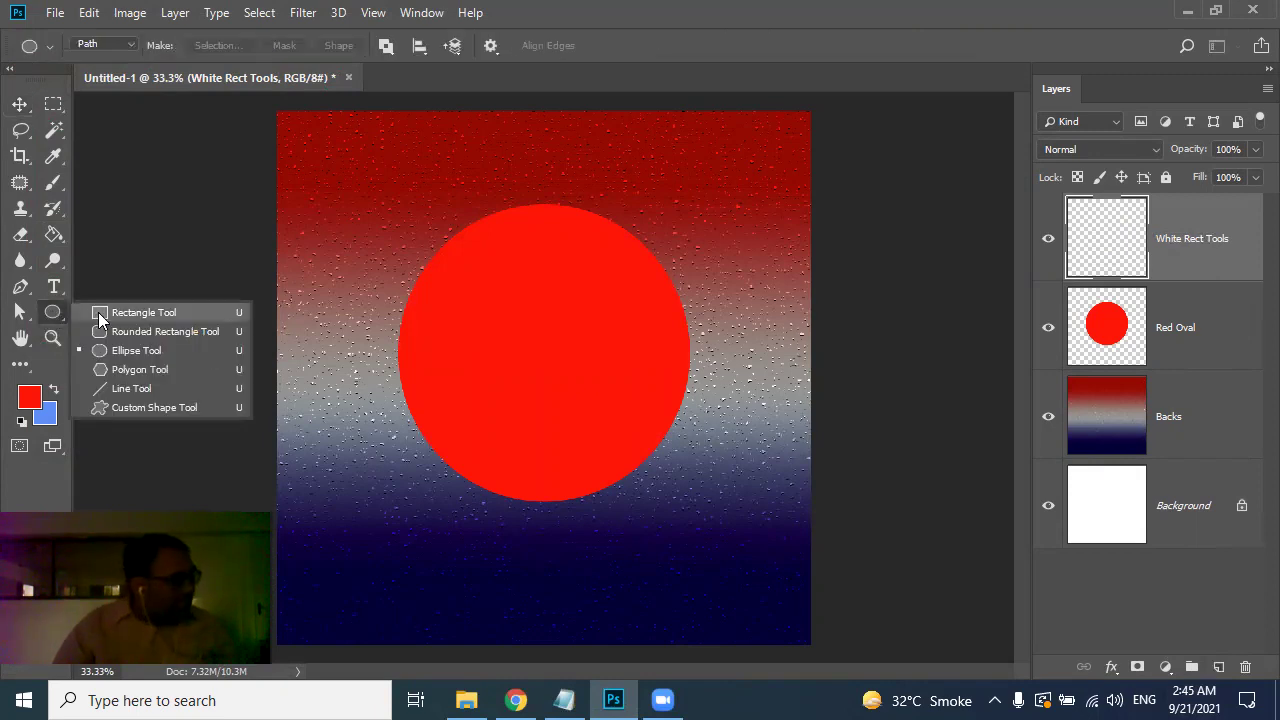
{"action": "left_click", "coordinate": [100, 318]}
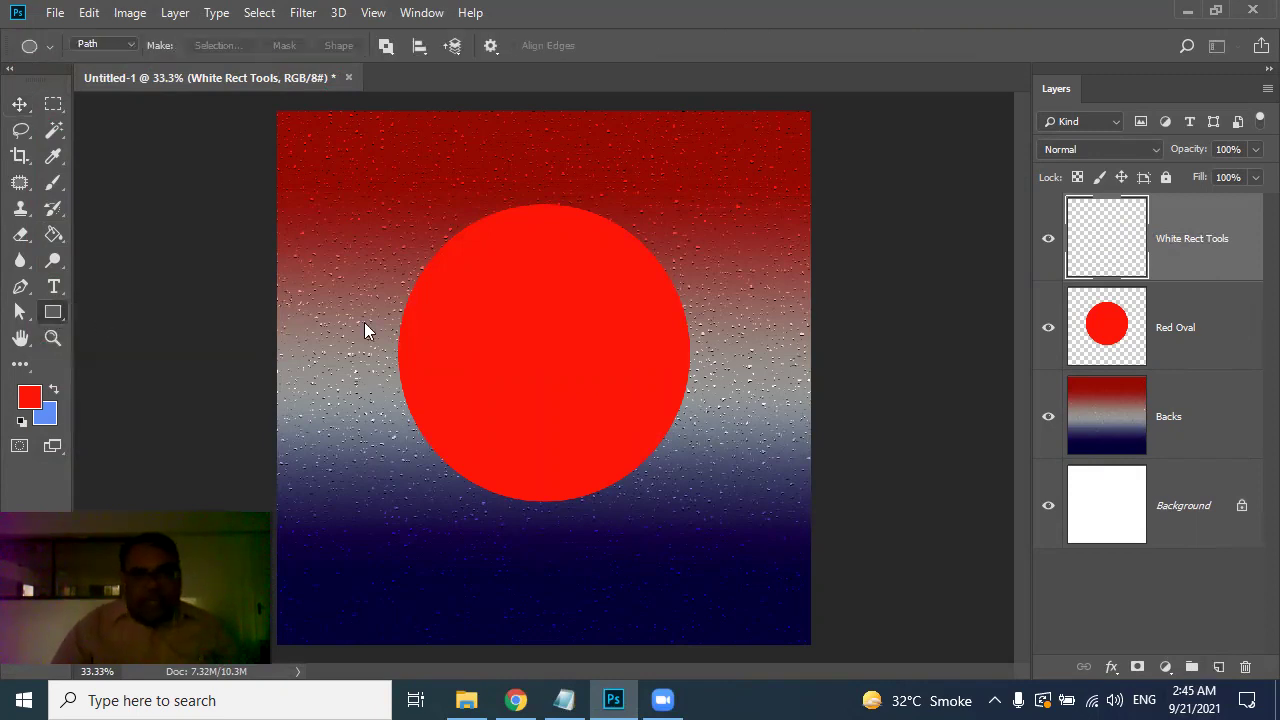
{"action": "left_click_drag", "start_coordinate": [323, 318], "coordinate": [765, 381]}
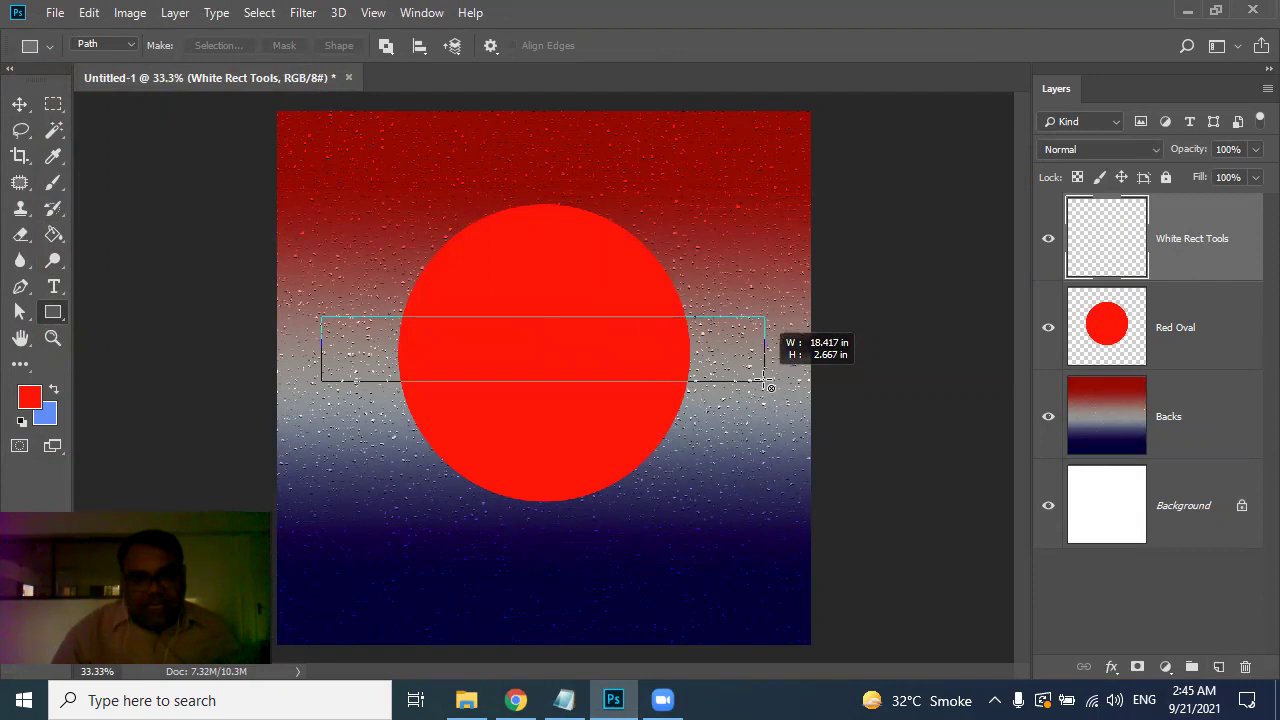
{"action": "left_click_drag", "start_coordinate": [765, 381], "coordinate": [765, 381]}
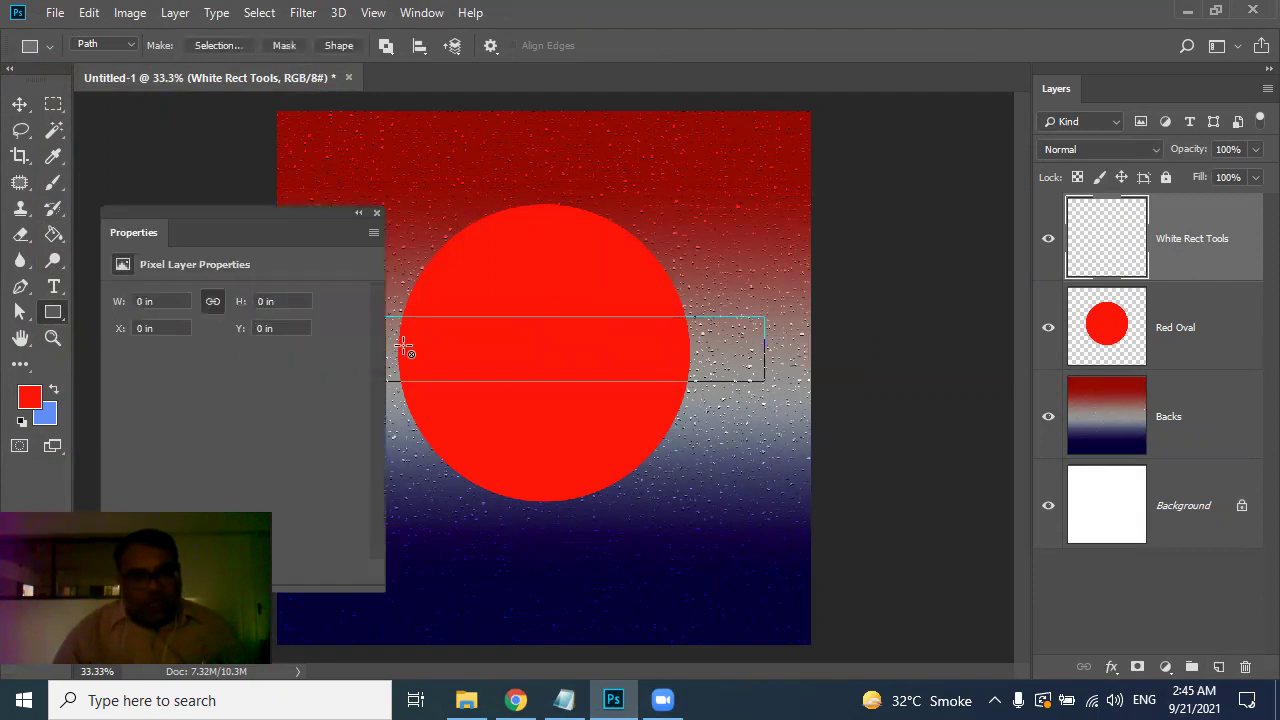
{"action": "left_click", "coordinate": [376, 214]}
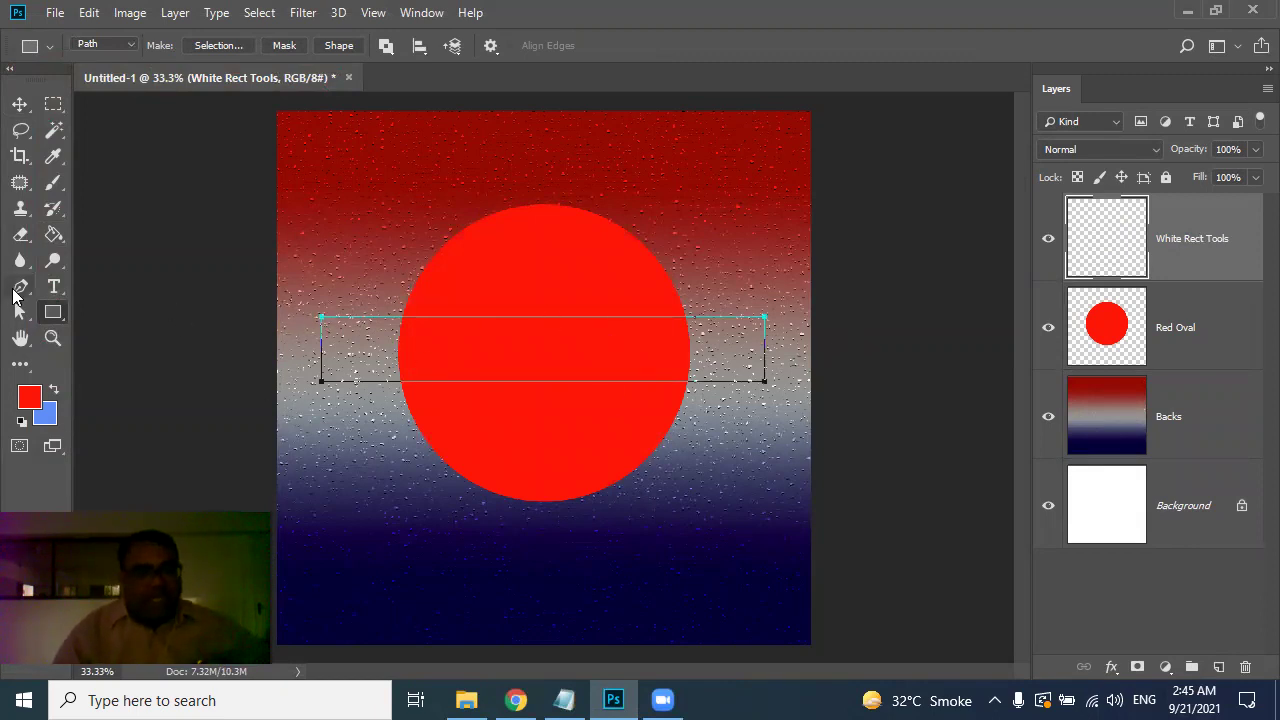
Step: Add a middle anchor to the rectangle path's top edge and bend it into an S-curve
{"action": "left_click", "coordinate": [16, 290]}
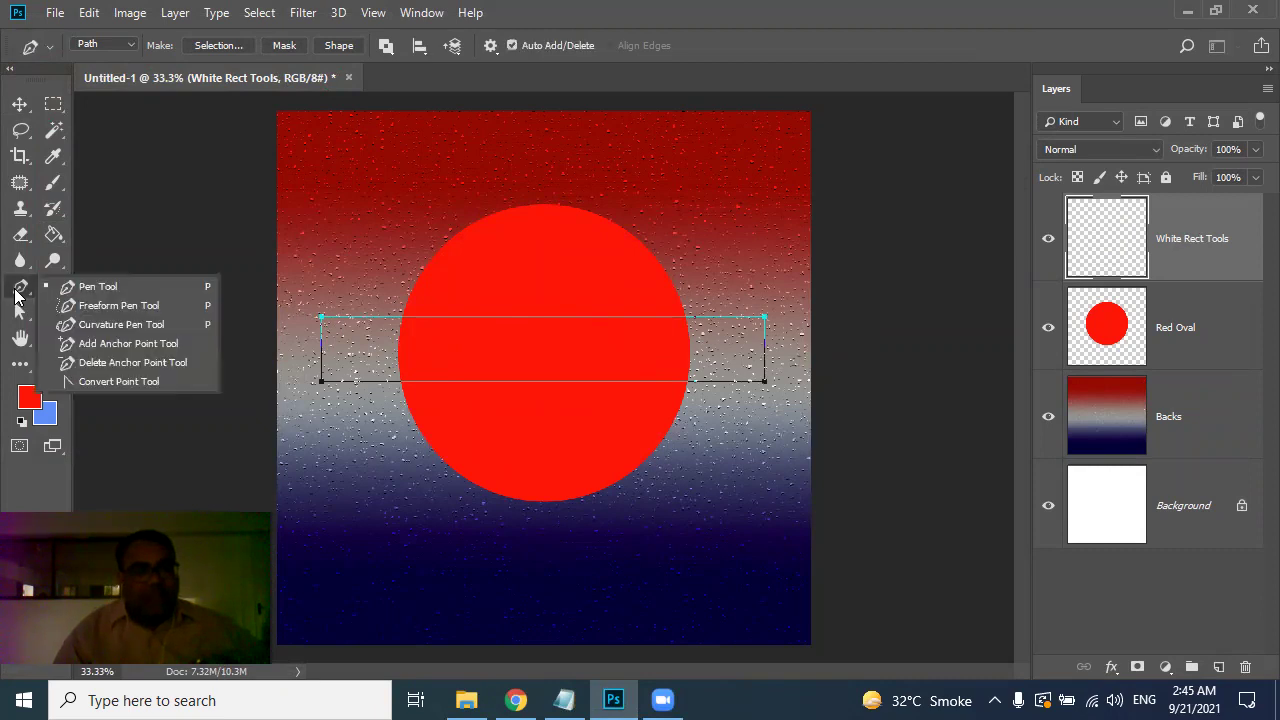
{"action": "left_click", "coordinate": [68, 344]}
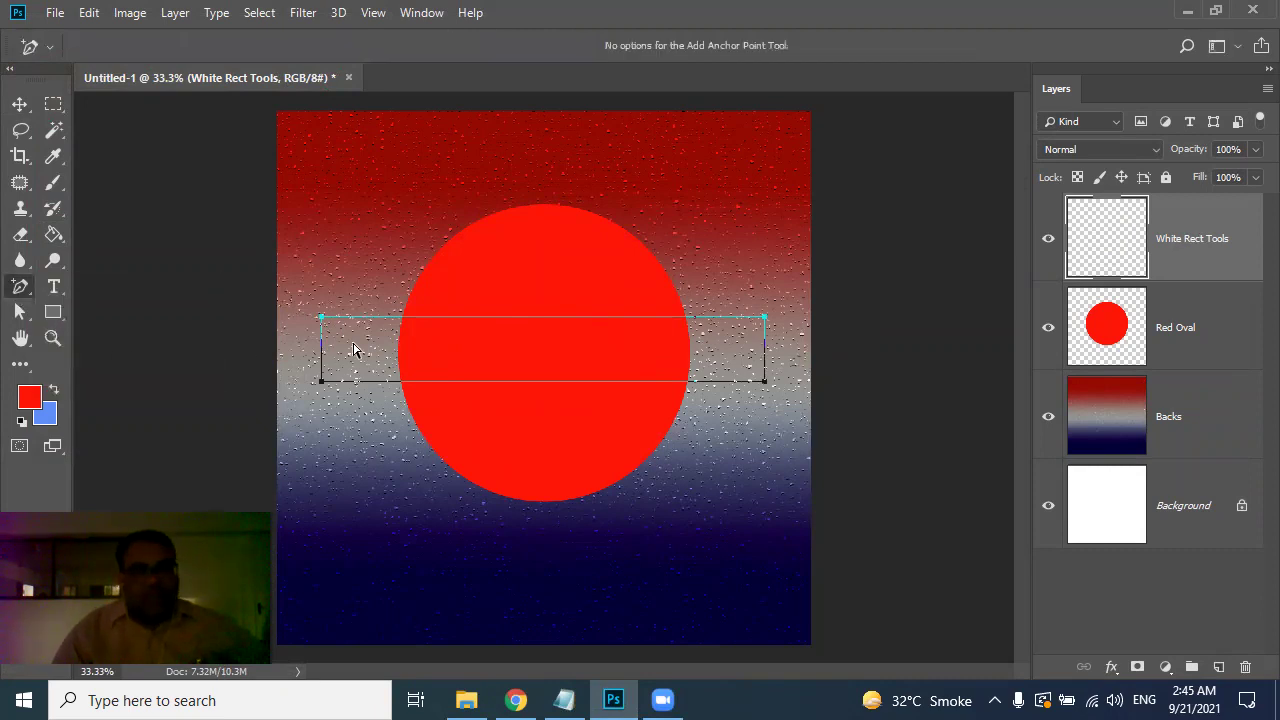
{"action": "left_click", "coordinate": [556, 318]}
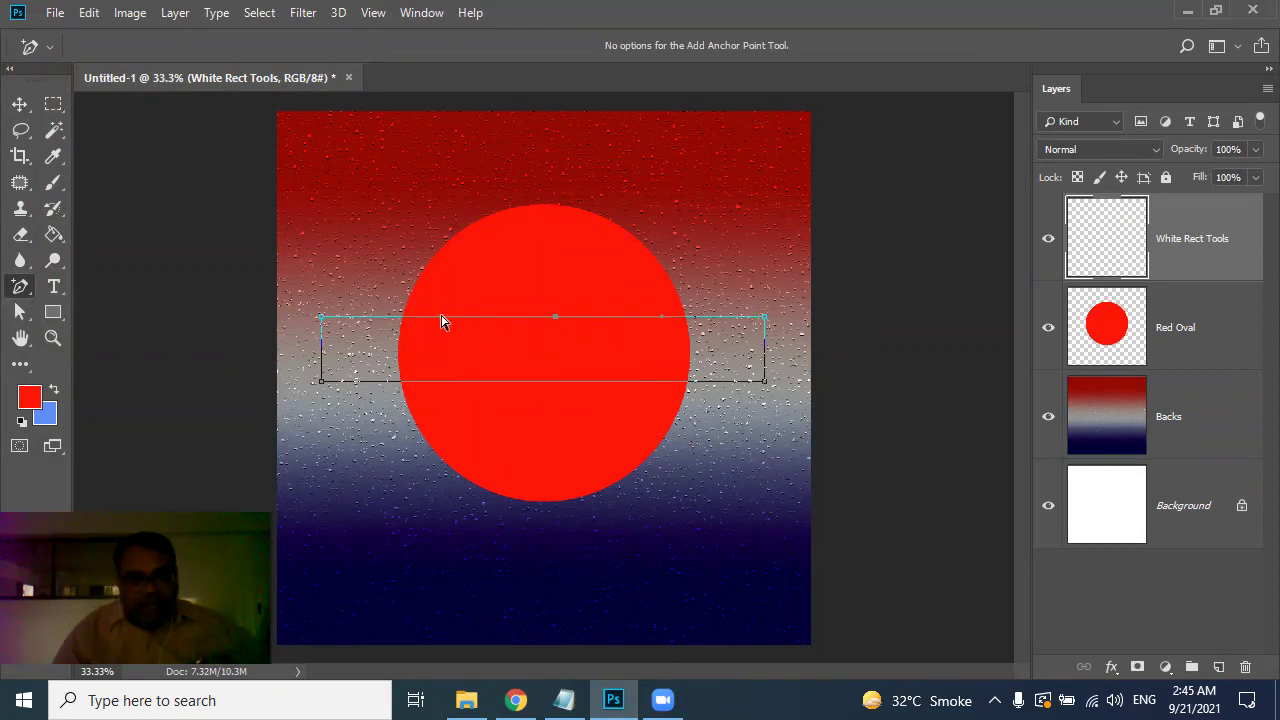
{"action": "left_click_drag", "start_coordinate": [443, 322], "coordinate": [461, 380]}
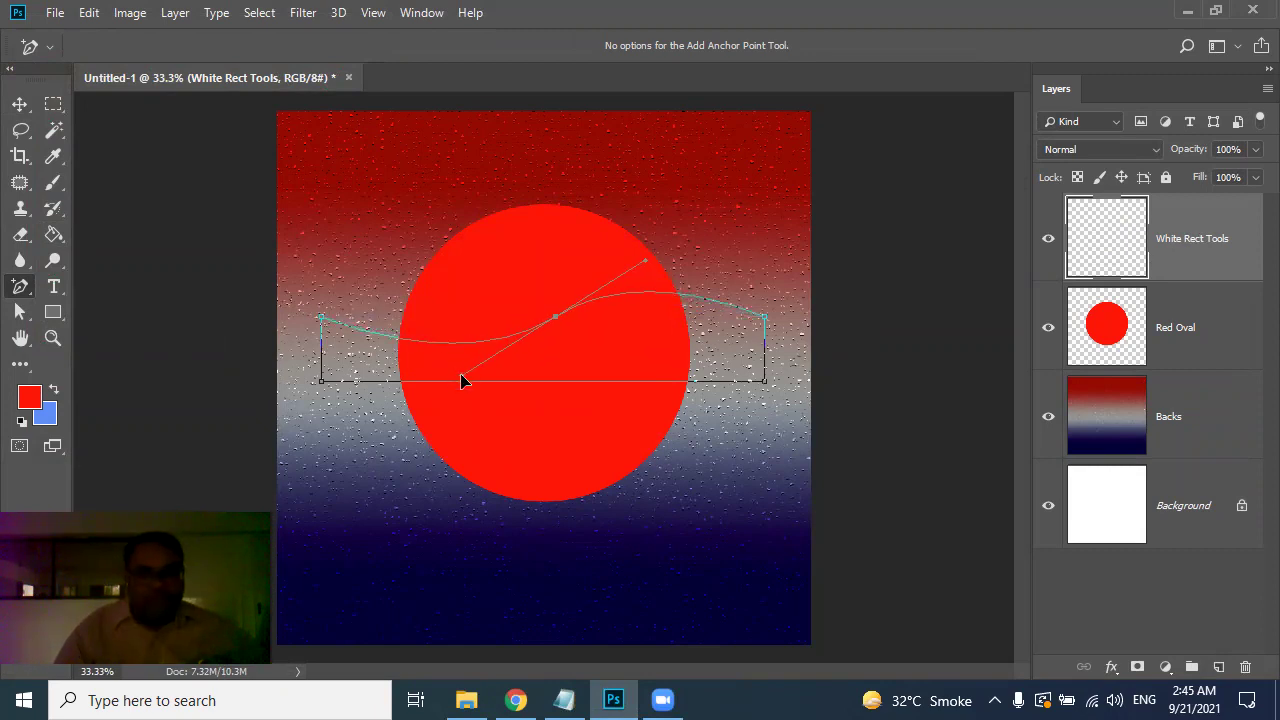
{"action": "left_click_drag", "start_coordinate": [460, 380], "coordinate": [463, 385]}
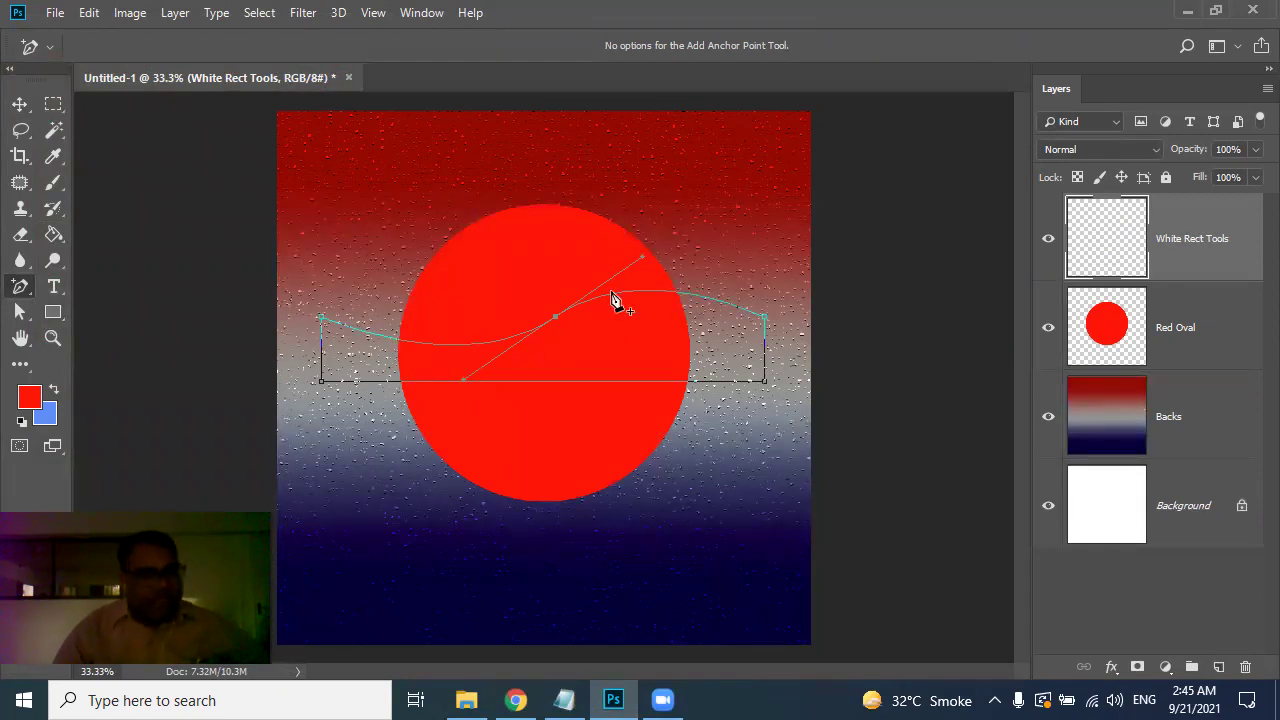
Step: Curve the bottom edge the same way and convert the wavy path into a selection
{"action": "left_click", "coordinate": [557, 381]}
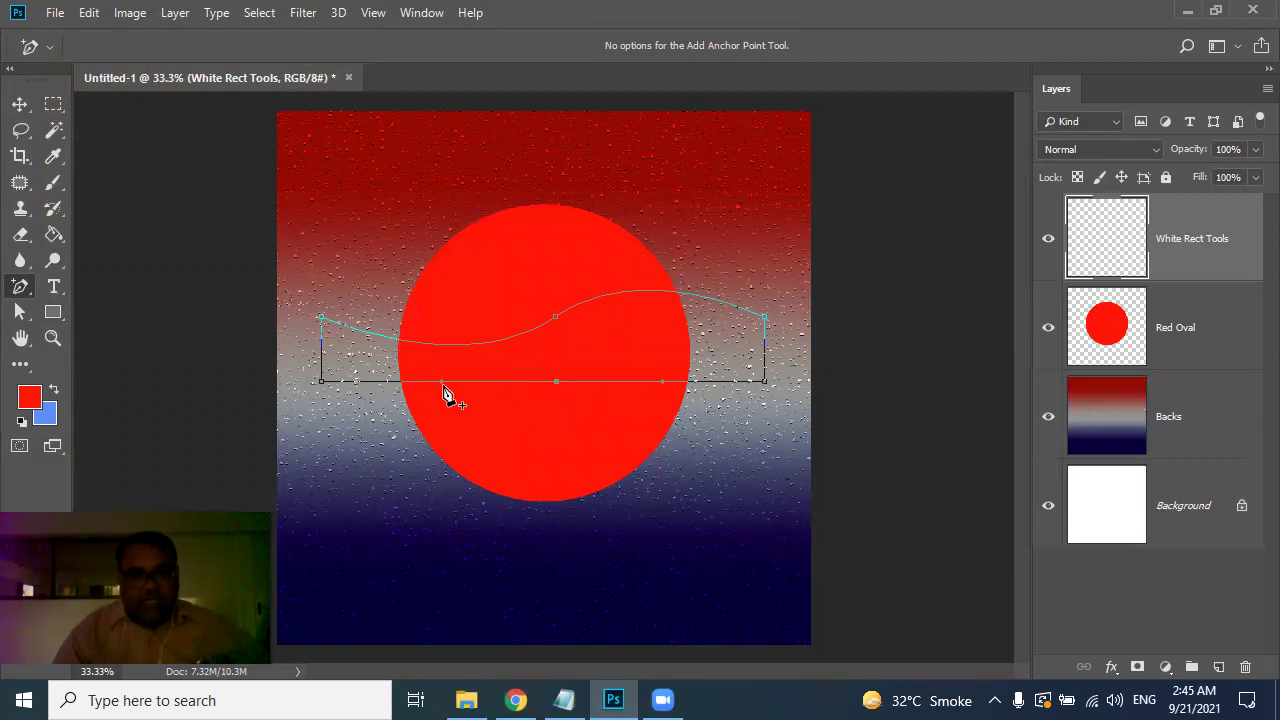
{"action": "left_click_drag", "start_coordinate": [441, 388], "coordinate": [473, 467]}
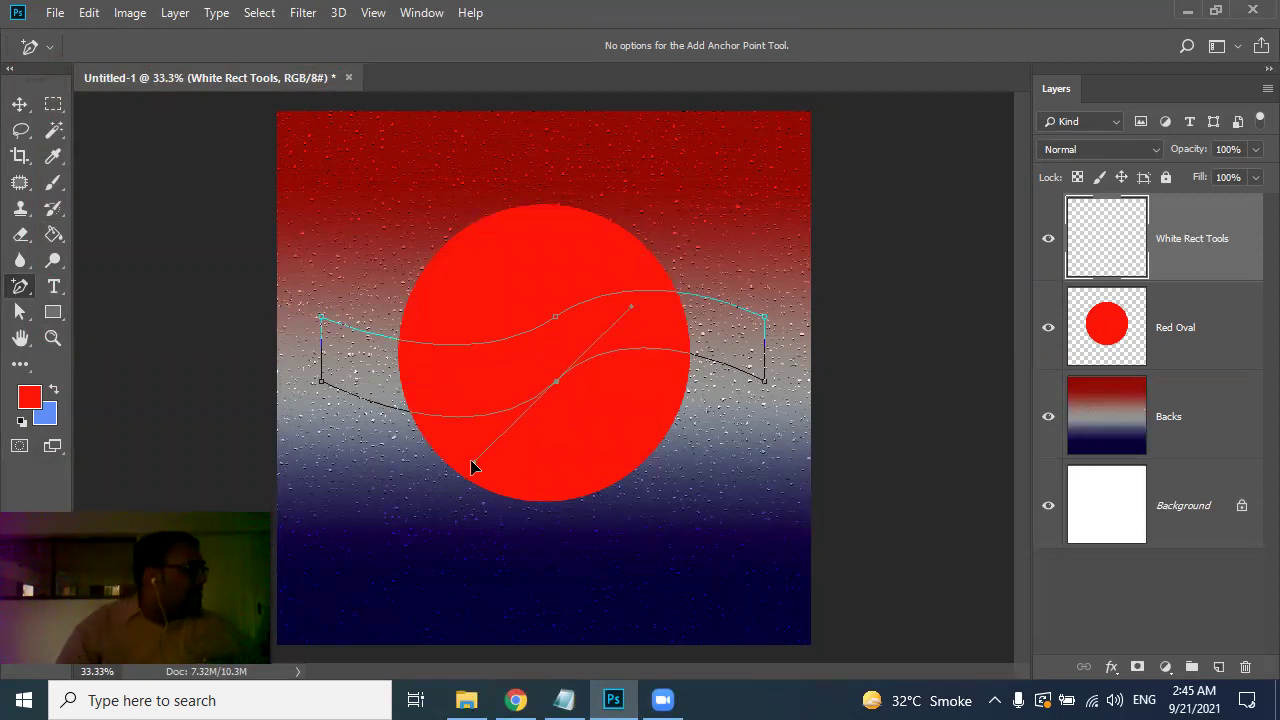
{"action": "key", "text": "Escape"}
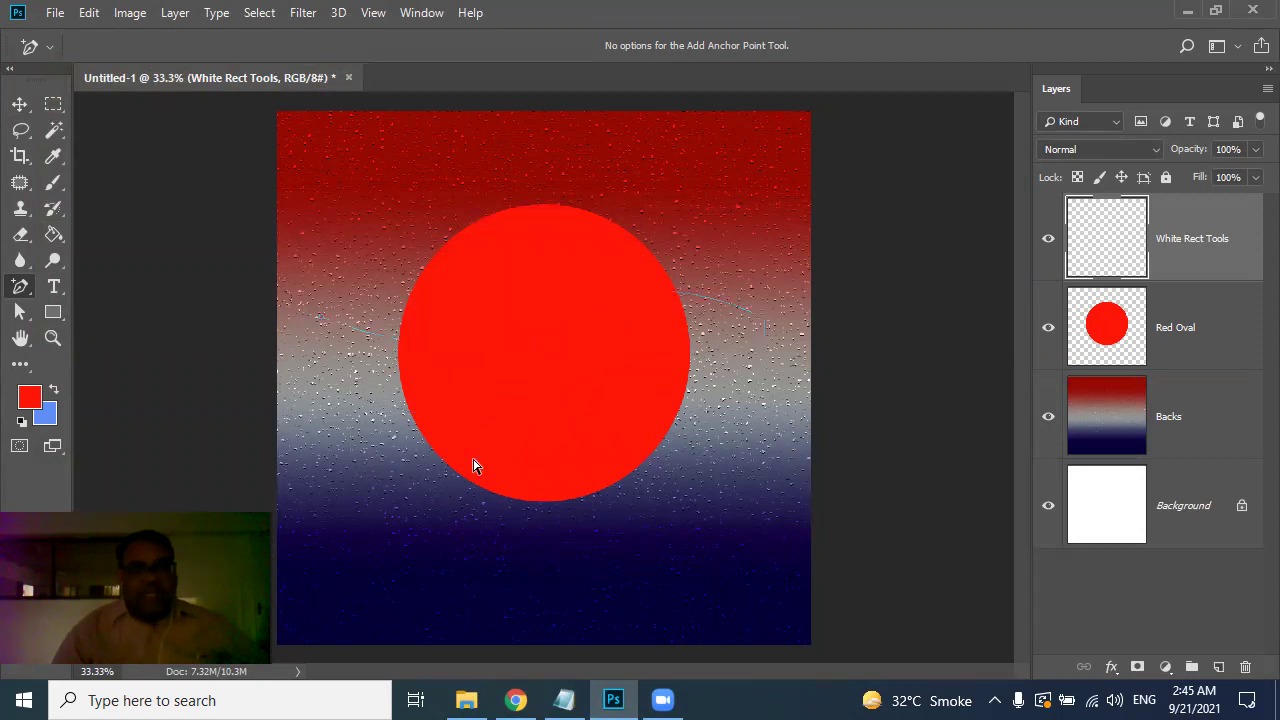
{"action": "key", "text": "ctrl+z"}
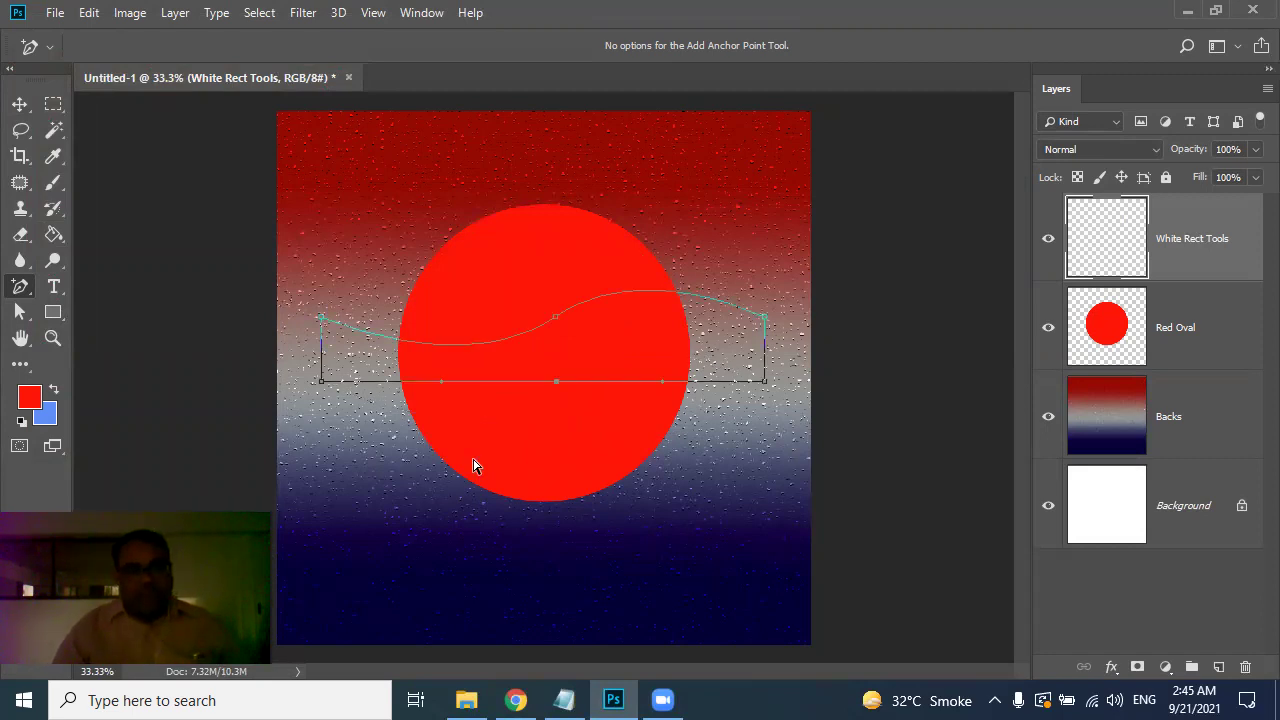
{"action": "mouse_move", "coordinate": [556, 381]}
{"action": "left_mouse_down"}
{"action": "mouse_move", "coordinate": [465, 464]}
{"action": "mouse_move", "coordinate": [479, 460]}
{"action": "left_mouse_up"}
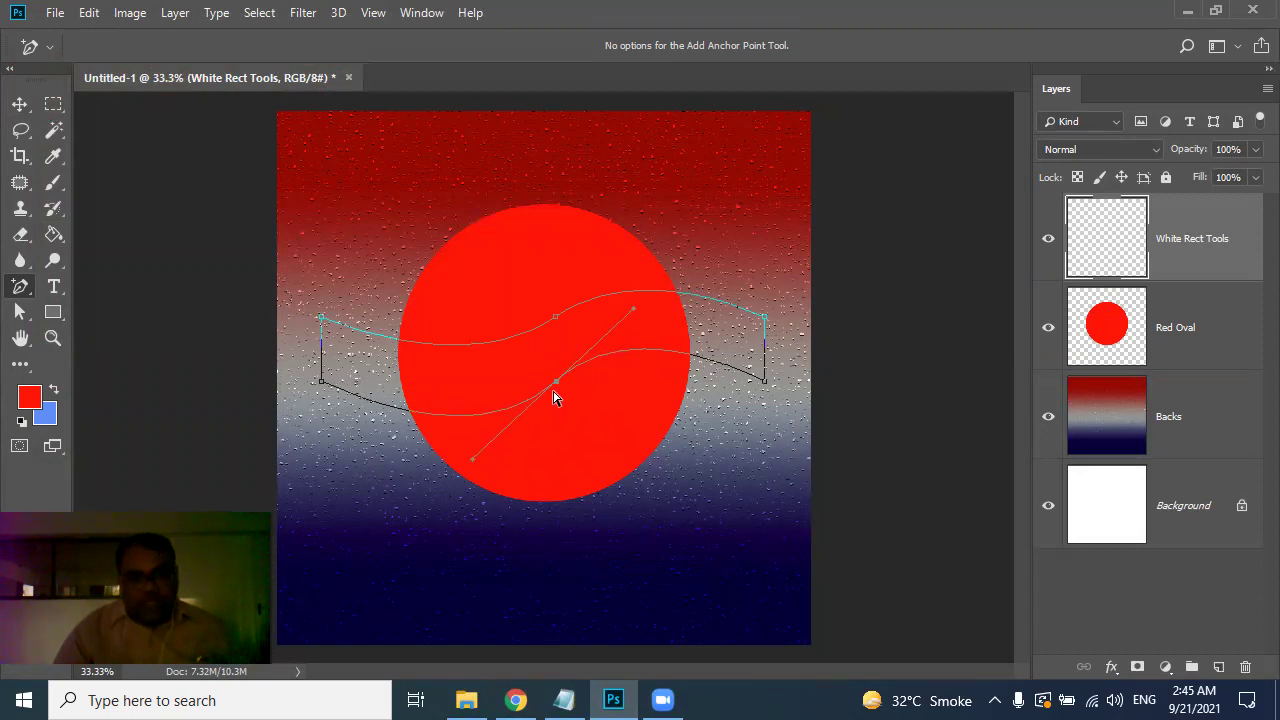
{"action": "left_click_drag", "start_coordinate": [556, 382], "coordinate": [559, 390]}
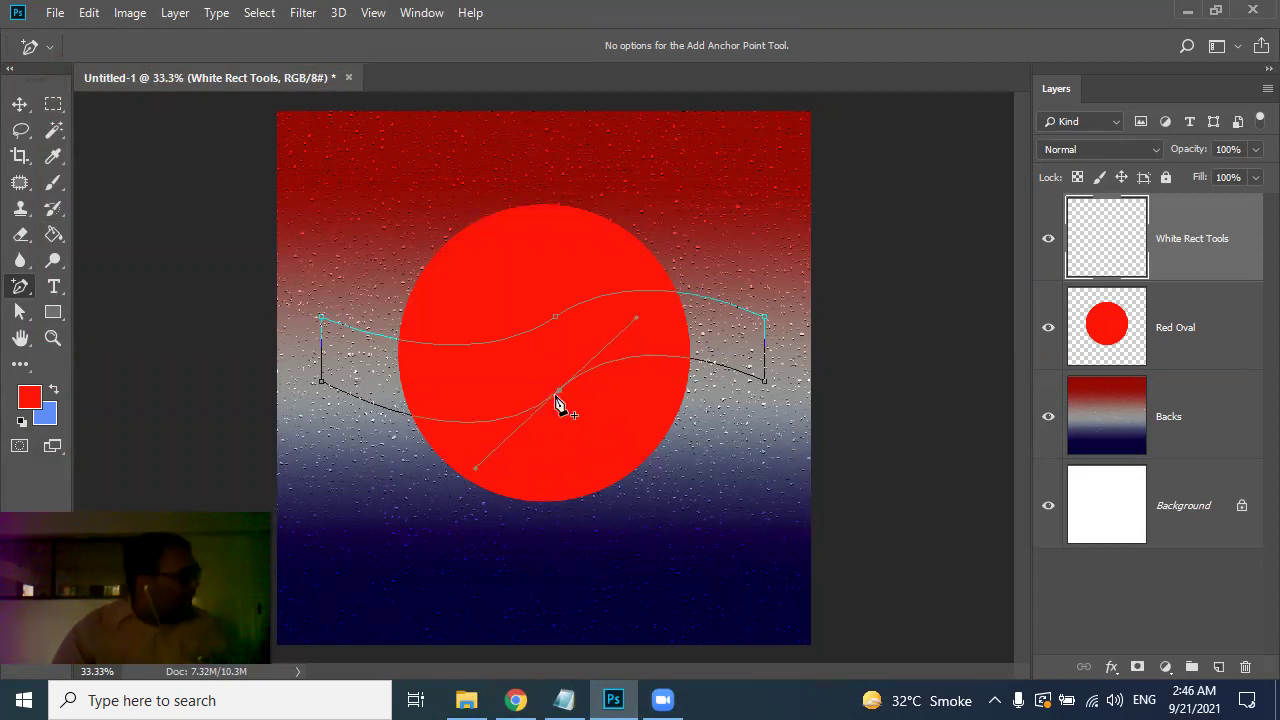
{"action": "key", "text": "ctrl+Return"}
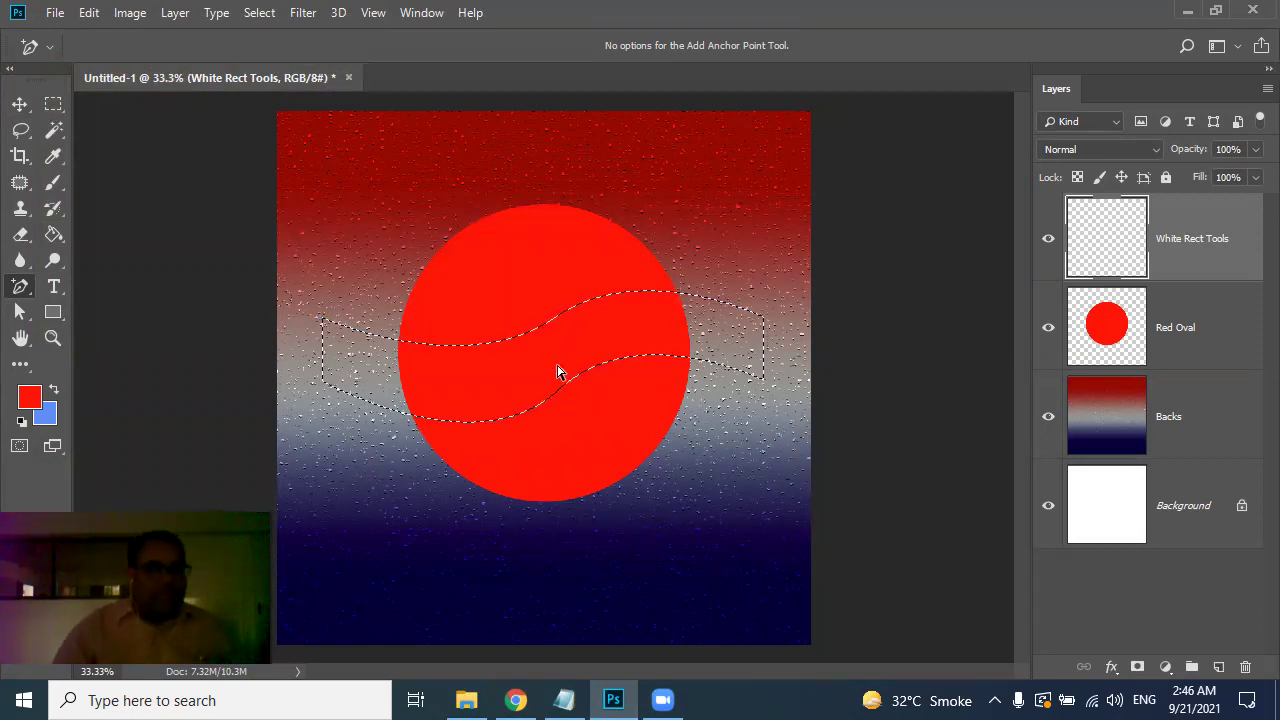
Step: Undo an accidental red fill and set the foreground colour to pure white
{"action": "left_click", "coordinate": [54, 234]}
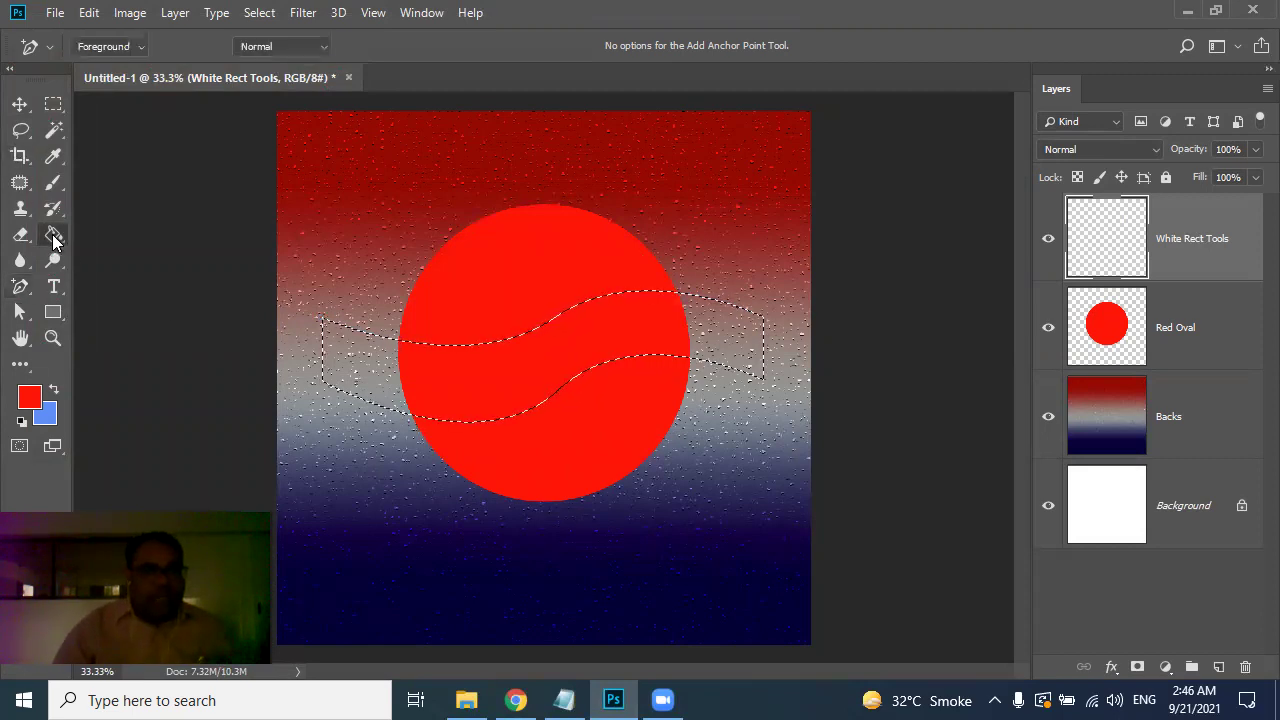
{"action": "left_click", "coordinate": [364, 372]}
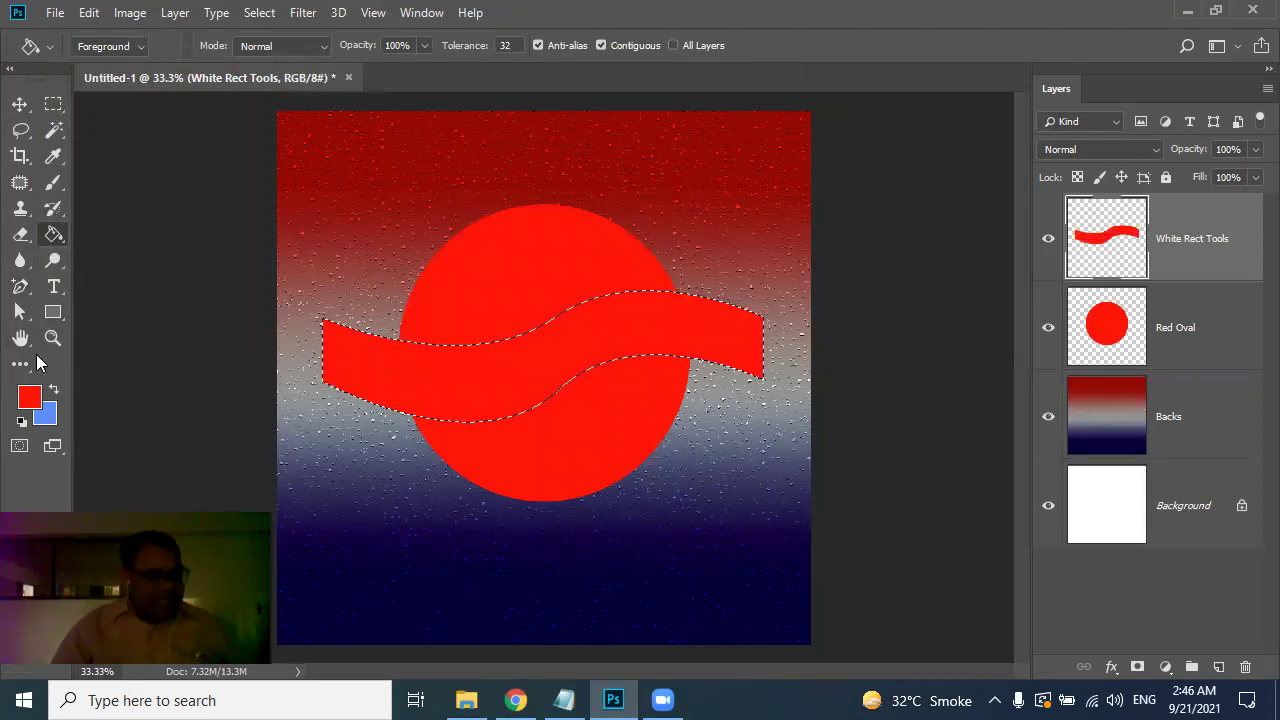
{"action": "key", "text": "ctrl+z"}
{"action": "left_click", "coordinate": [54, 390]}
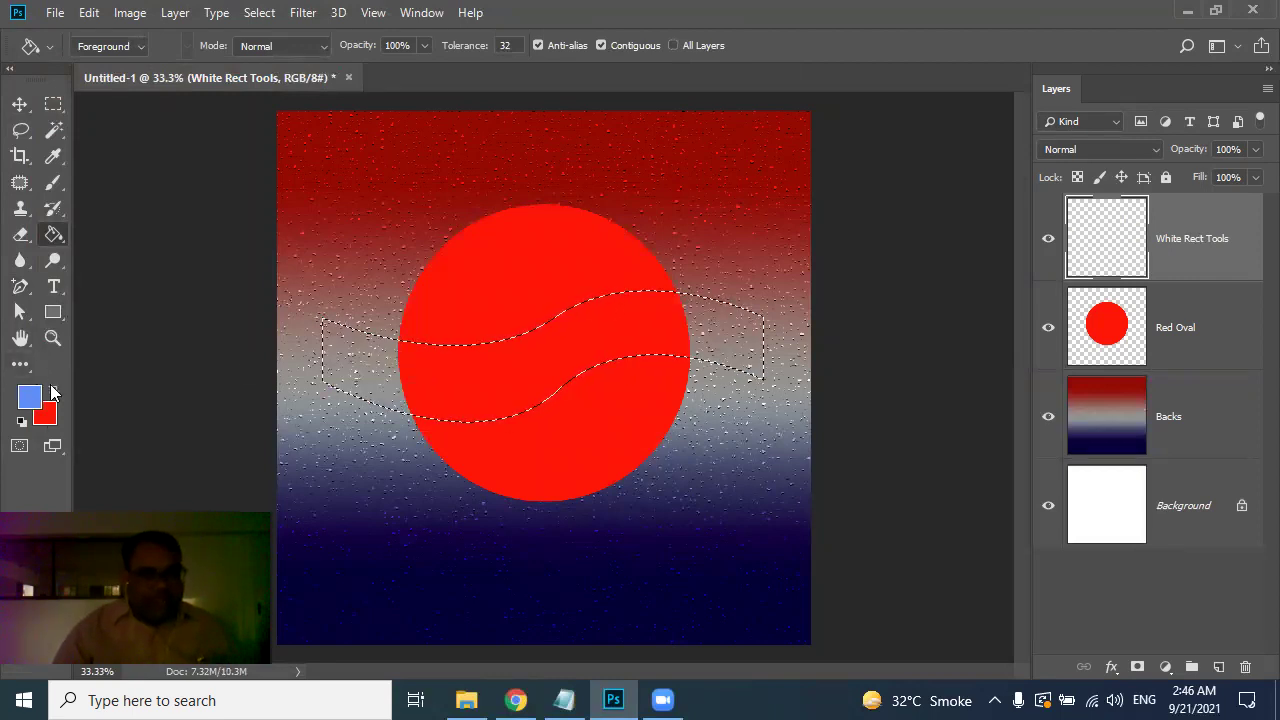
{"action": "left_click", "coordinate": [30, 400]}
{"action": "left_click_drag", "start_coordinate": [690, 254], "coordinate": [683, 246]}
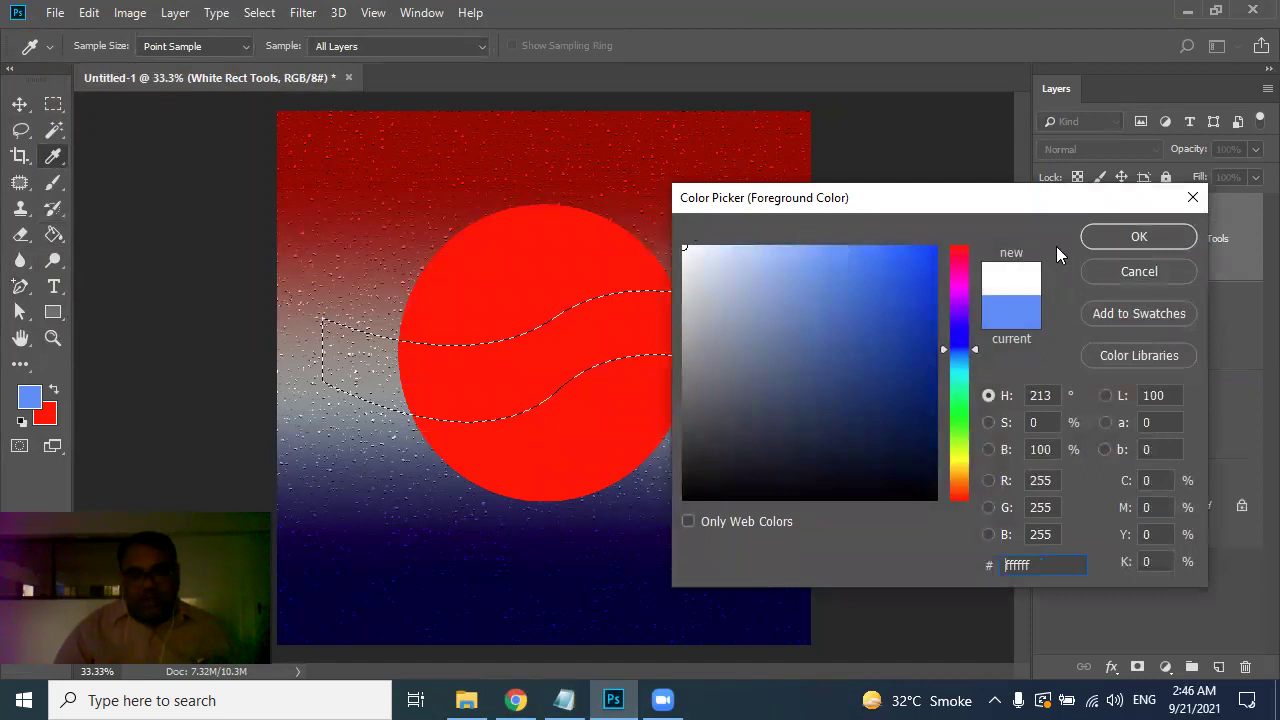
{"action": "left_click", "coordinate": [1100, 238]}
Step: Fill the wavy band selection with white and deselect it
{"action": "key", "text": "g"}
{"action": "left_click", "coordinate": [484, 350]}
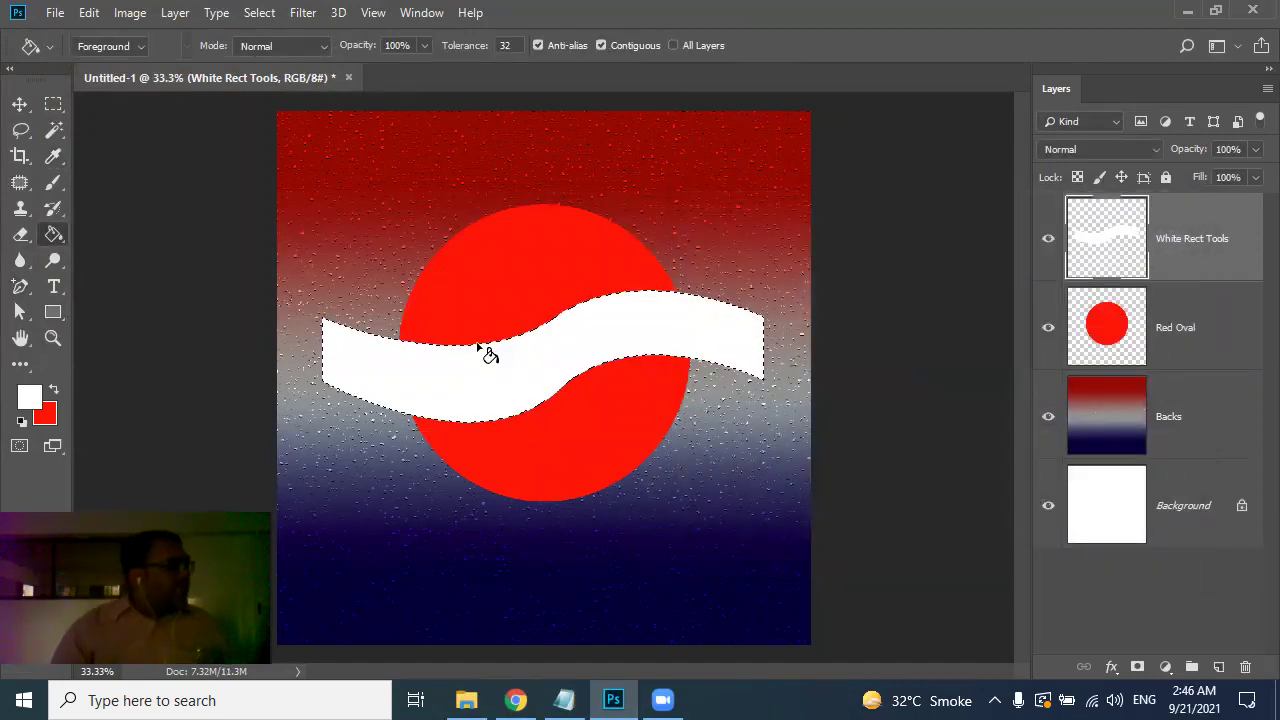
{"action": "key", "text": "ctrl+d"}
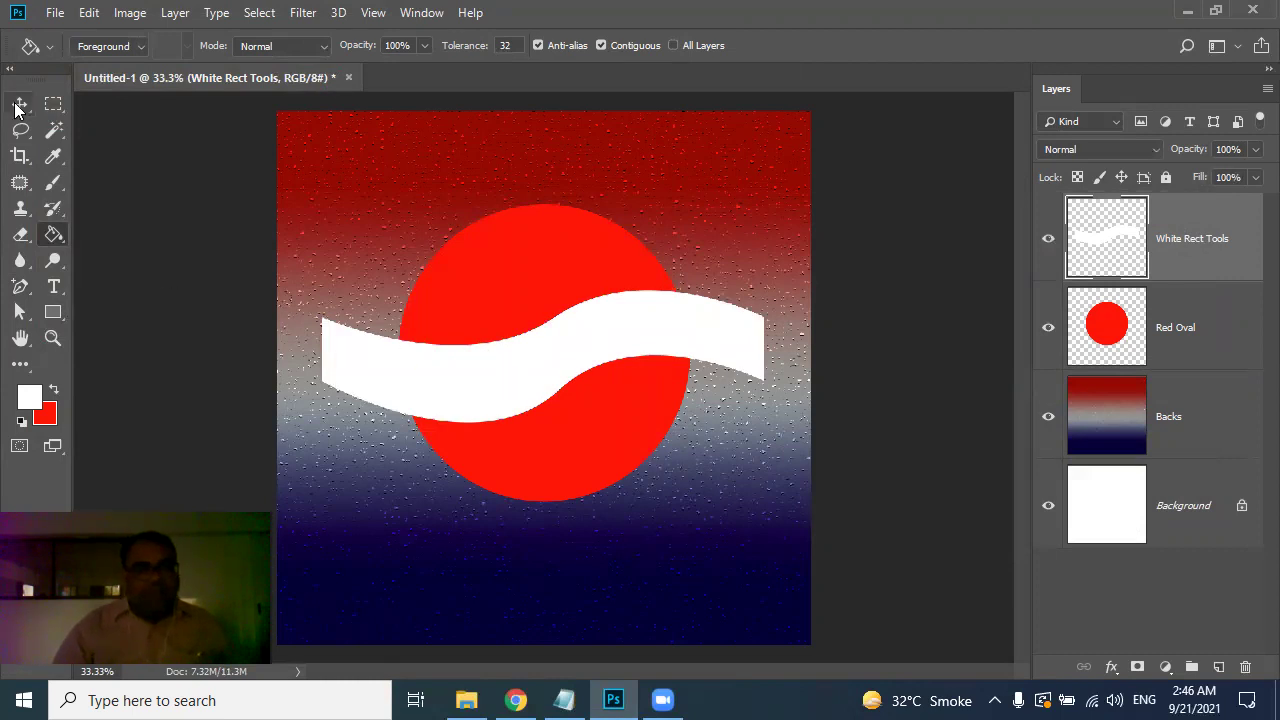
{"action": "left_click", "coordinate": [19, 104]}
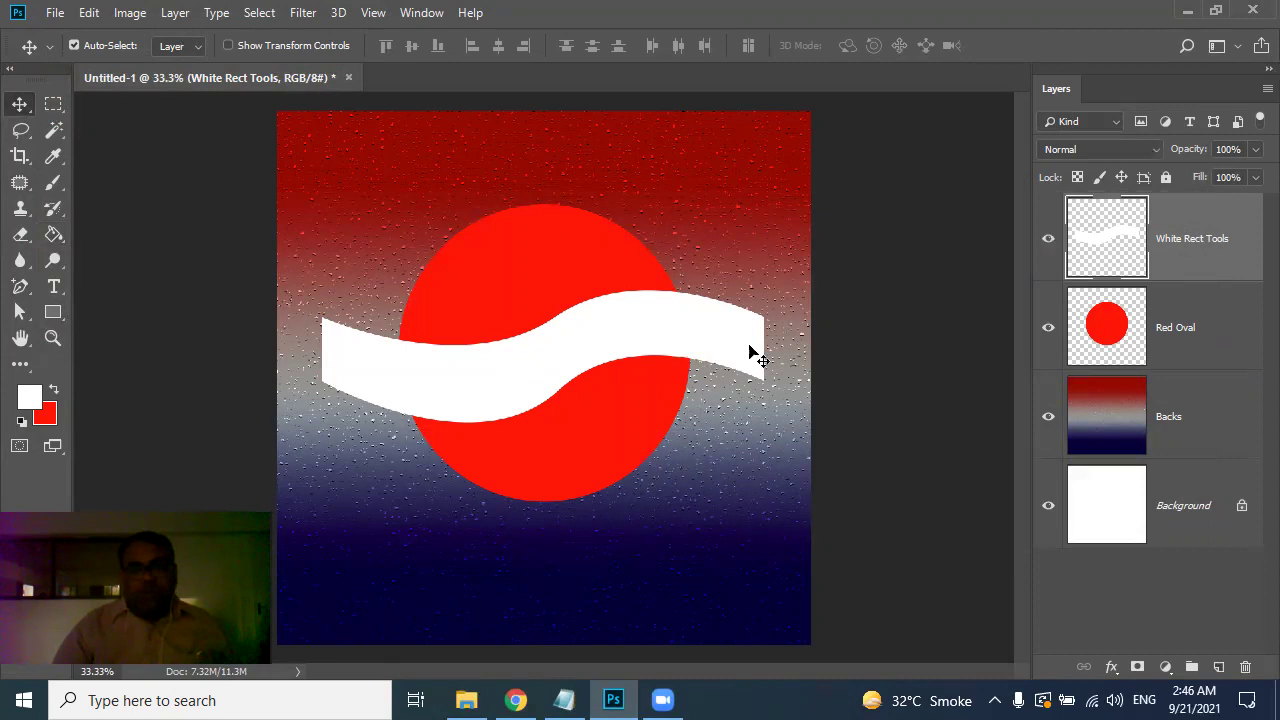
Step: Clip the White Rect Tools layer to Red Oval as a clipping mask
{"action": "right_click", "coordinate": [1189, 237]}
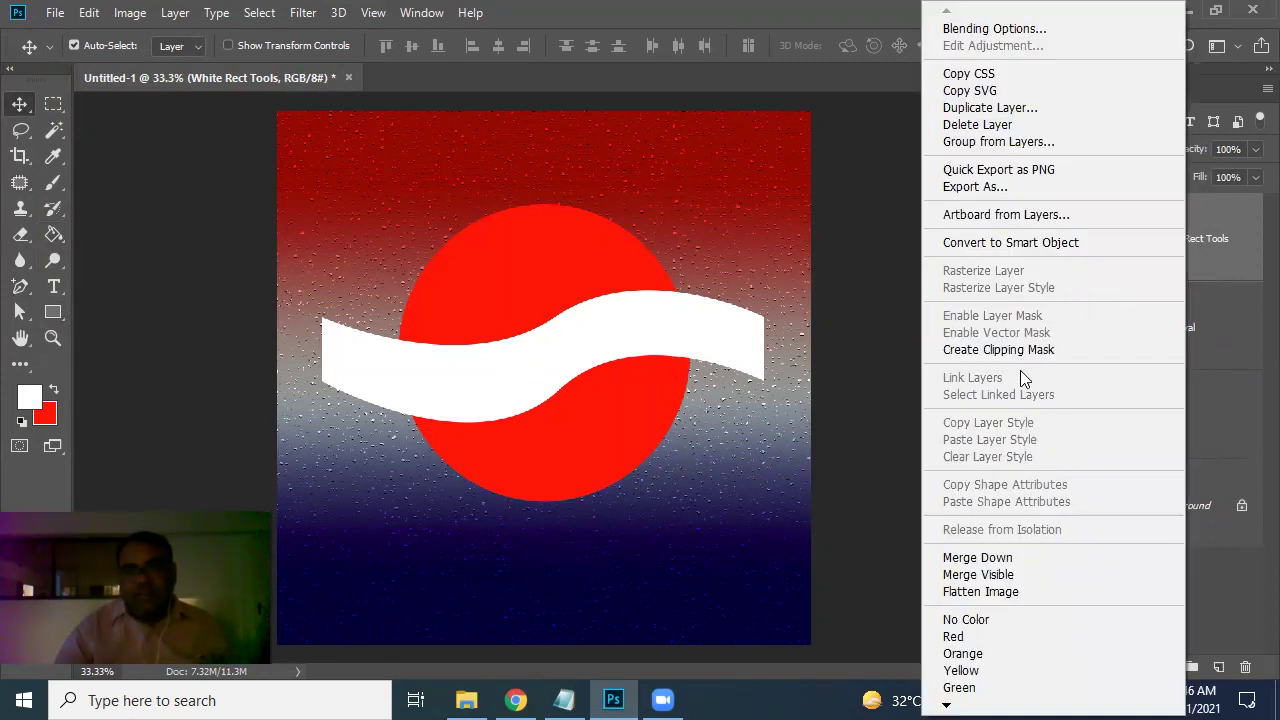
{"action": "left_click", "coordinate": [998, 349]}
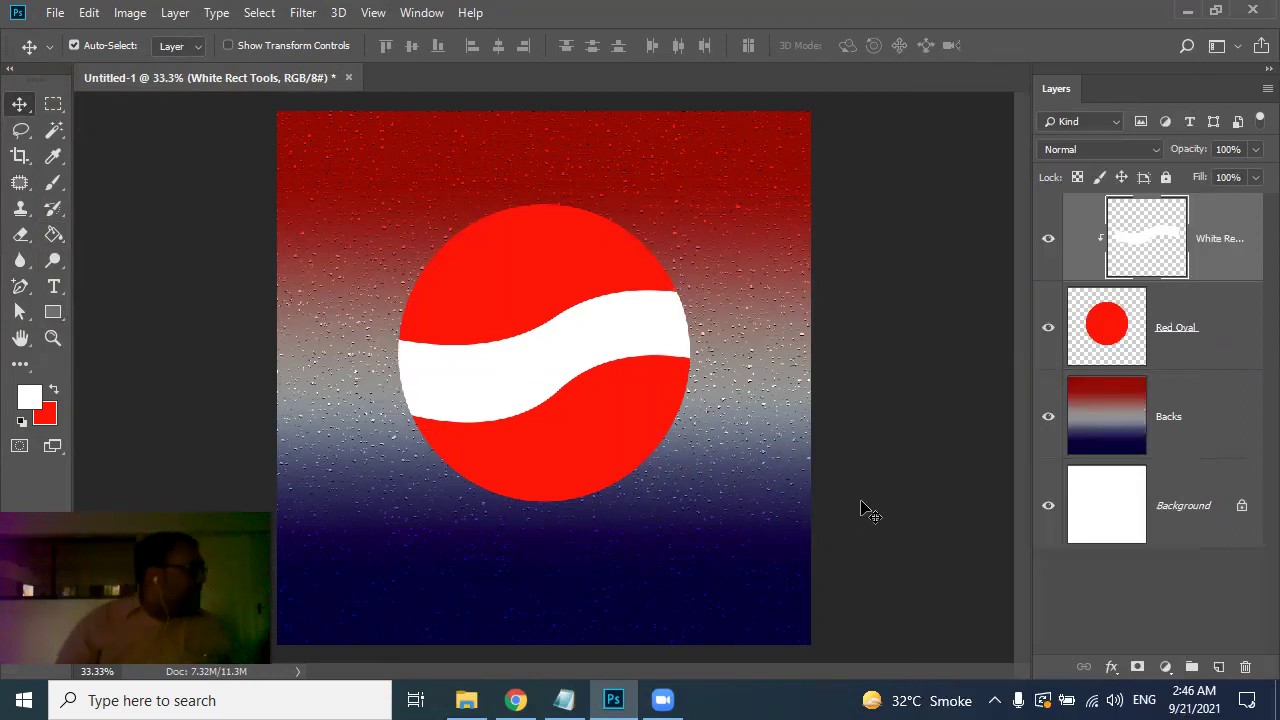
{"action": "key", "text": "ctrl+alt+g"}
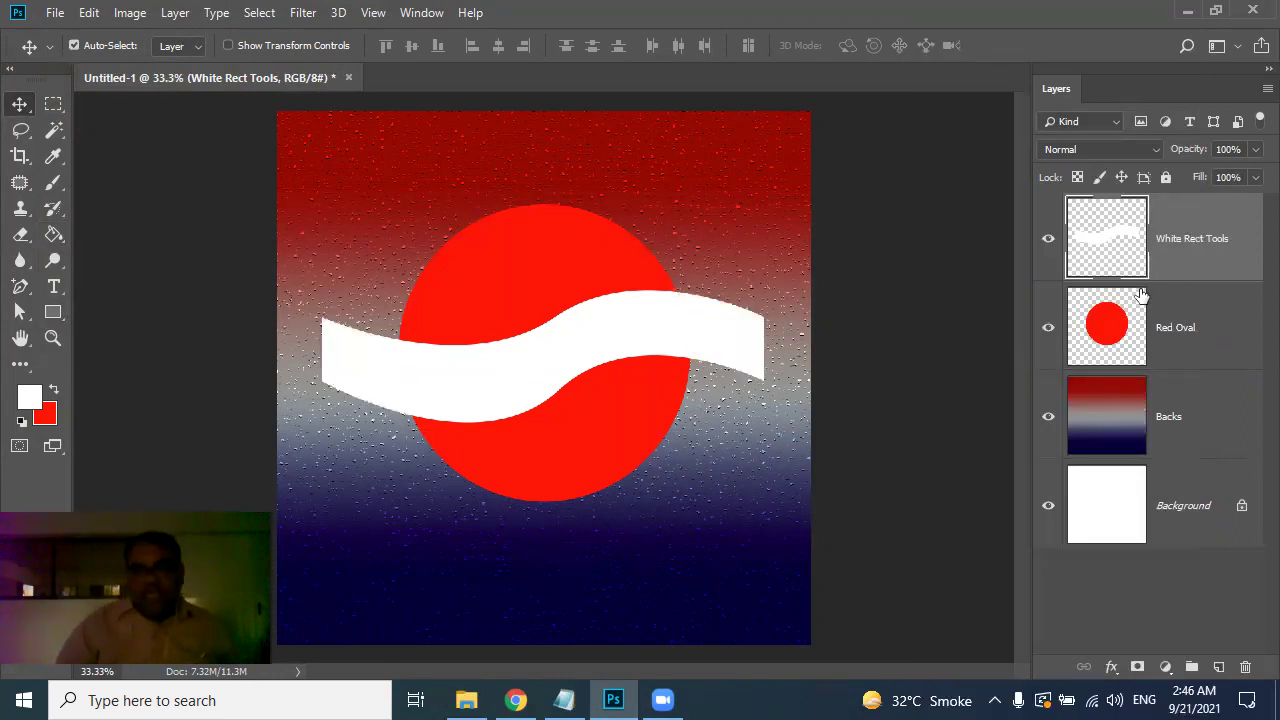
{"action": "right_click", "coordinate": [1190, 236]}
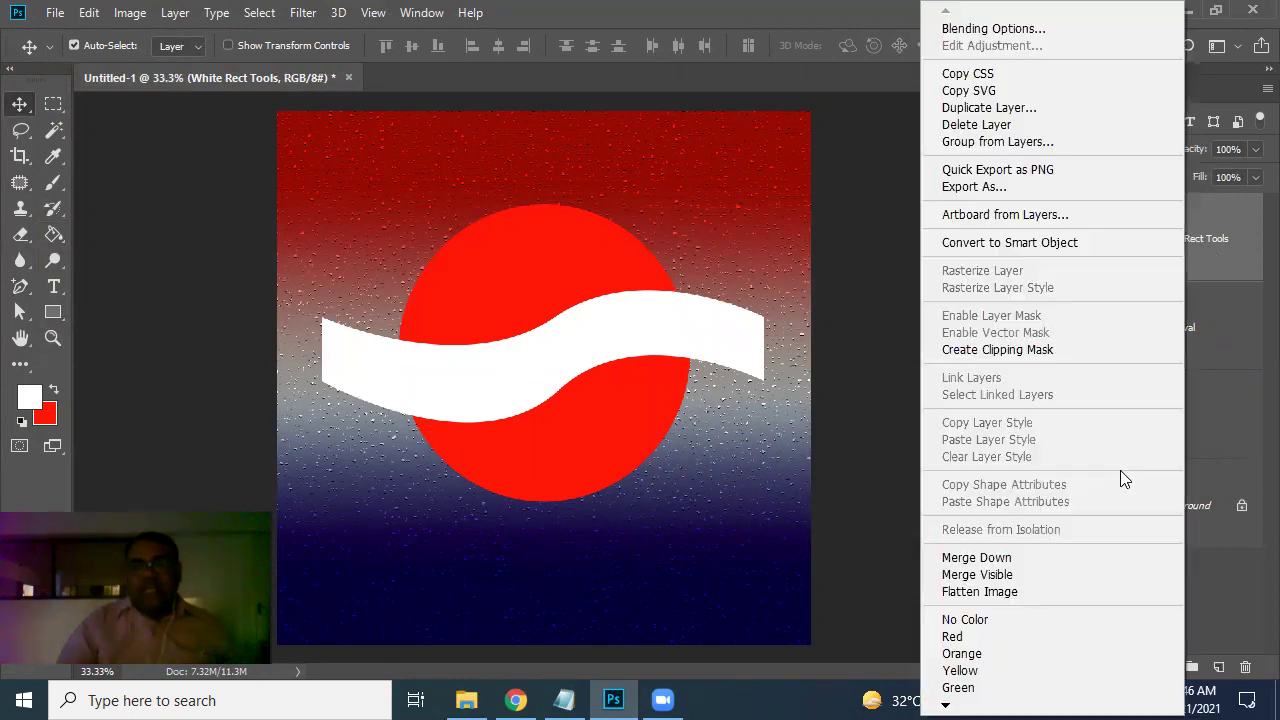
{"action": "left_click", "coordinate": [1050, 358]}
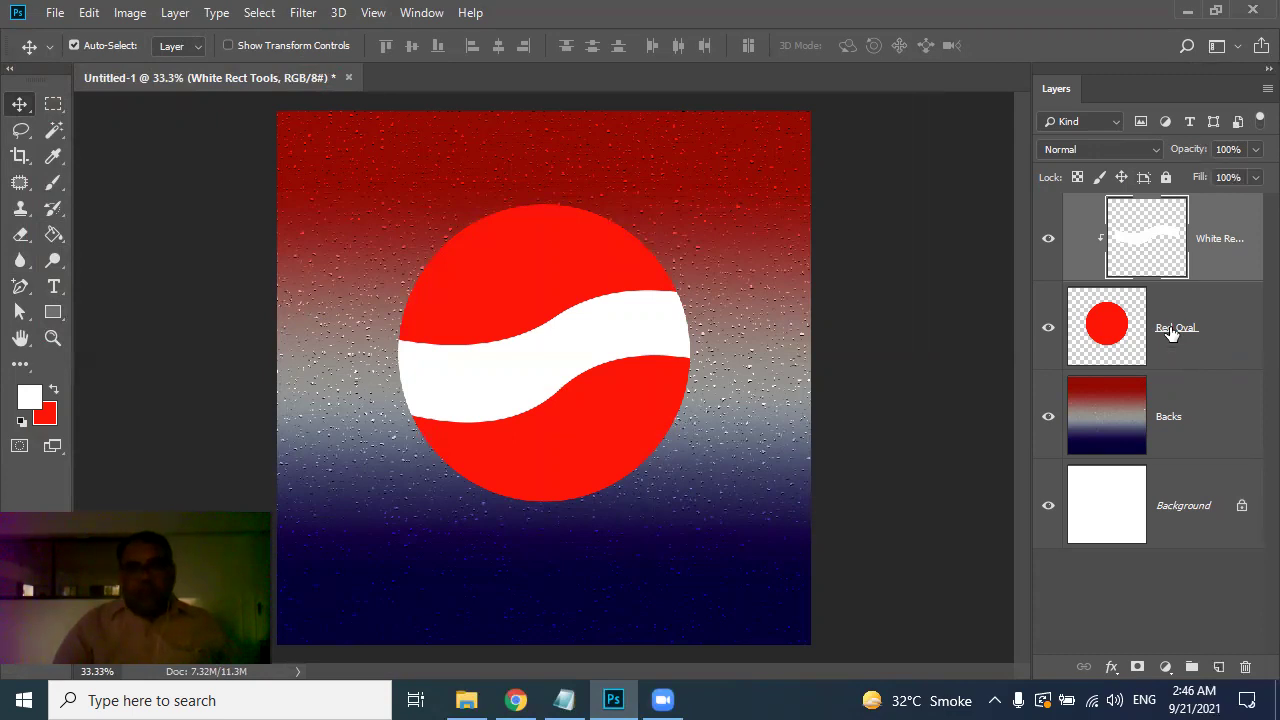
Step: Rotate the Red Oval globe clockwise by about 11°
{"action": "left_click", "coordinate": [1170, 333]}
{"action": "key", "text": "ctrl+t"}
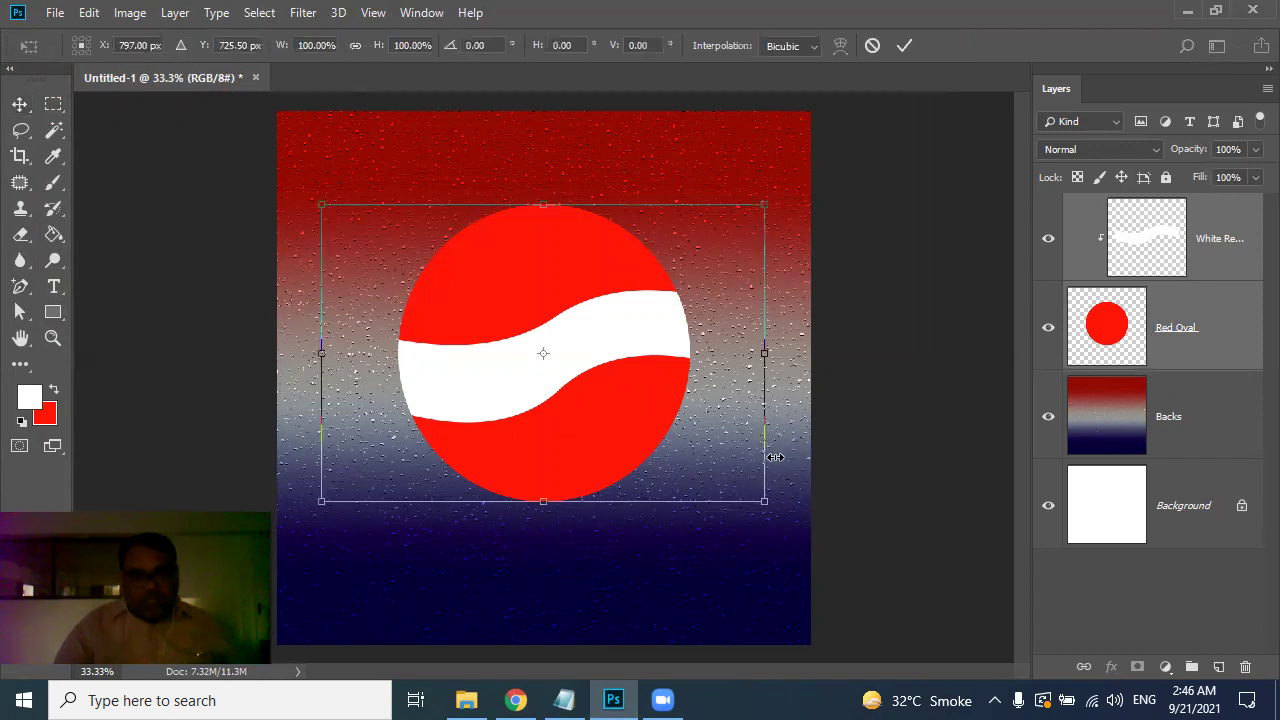
{"action": "mouse_move", "coordinate": [799, 503]}
{"action": "left_mouse_down"}
{"action": "mouse_move", "coordinate": [771, 571]}
{"action": "mouse_move", "coordinate": [785, 571]}
{"action": "left_mouse_up"}
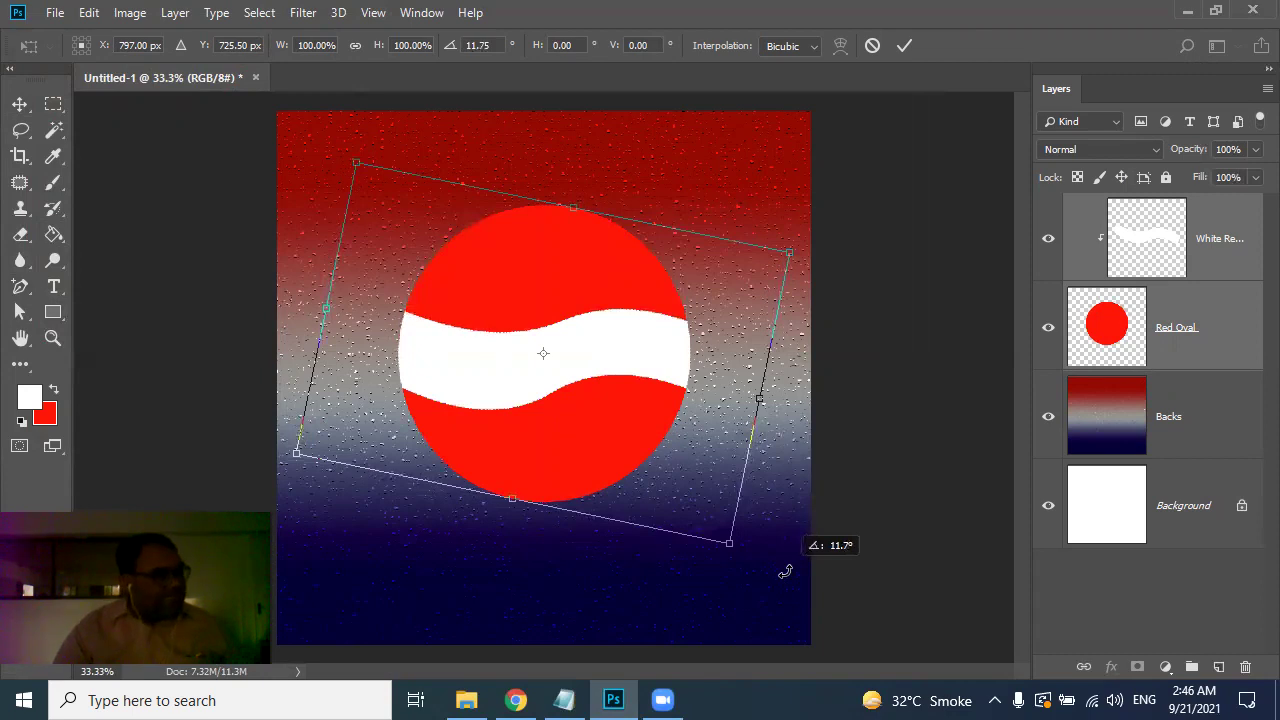
{"action": "left_click_drag", "start_coordinate": [785, 571], "coordinate": [788, 568]}
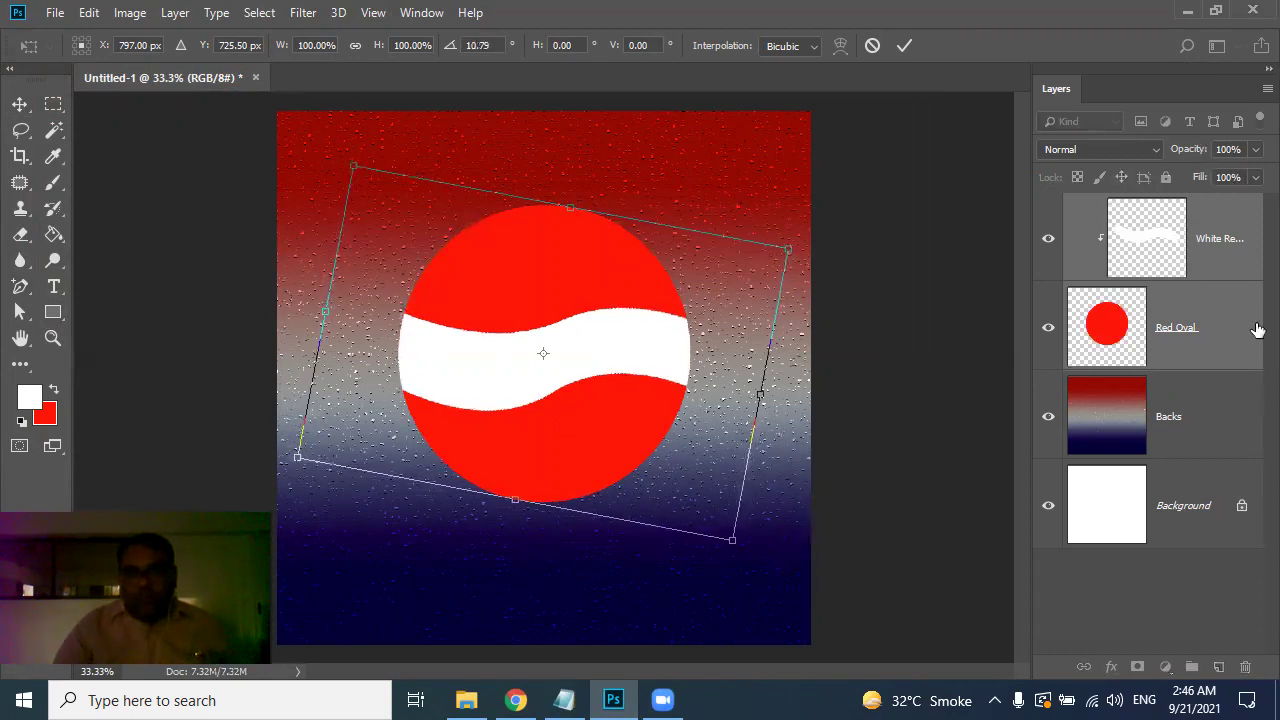
{"action": "key", "text": "Return"}
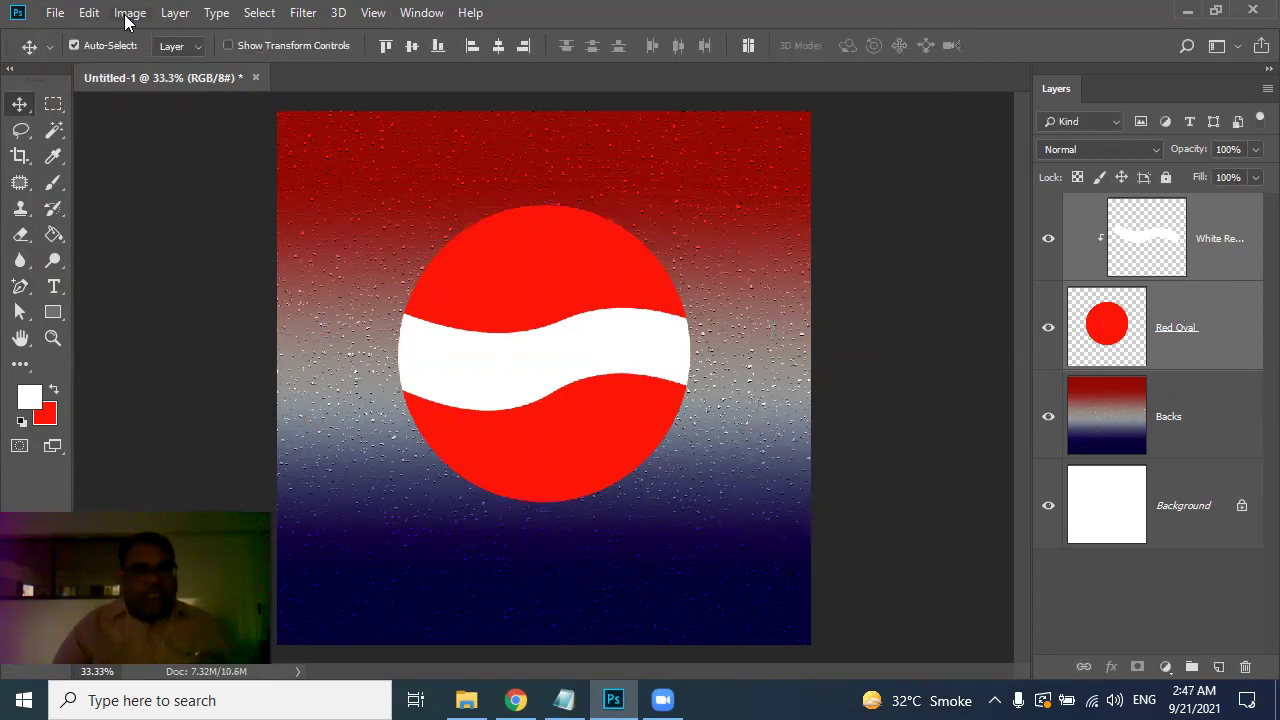
Step: Merge the white band down into the red circle, then check the Chrome Pepsi reference
{"action": "left_click", "coordinate": [181, 16]}
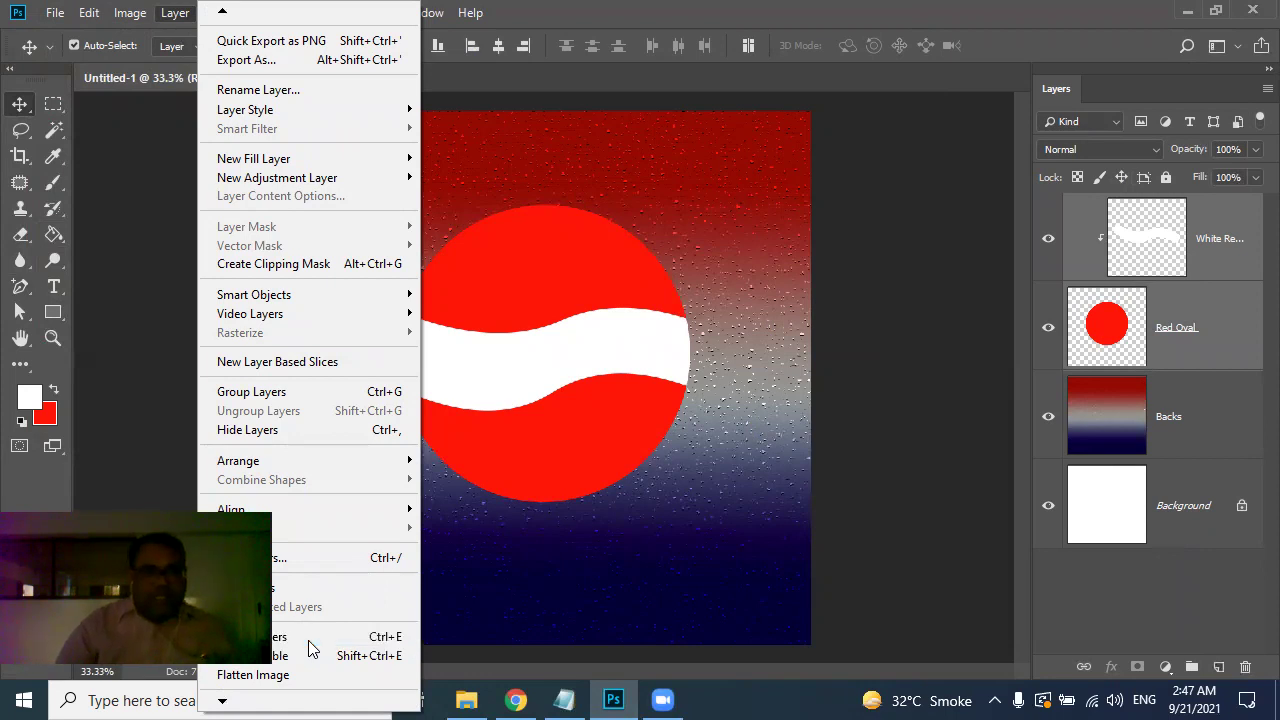
{"action": "left_click", "coordinate": [310, 640]}
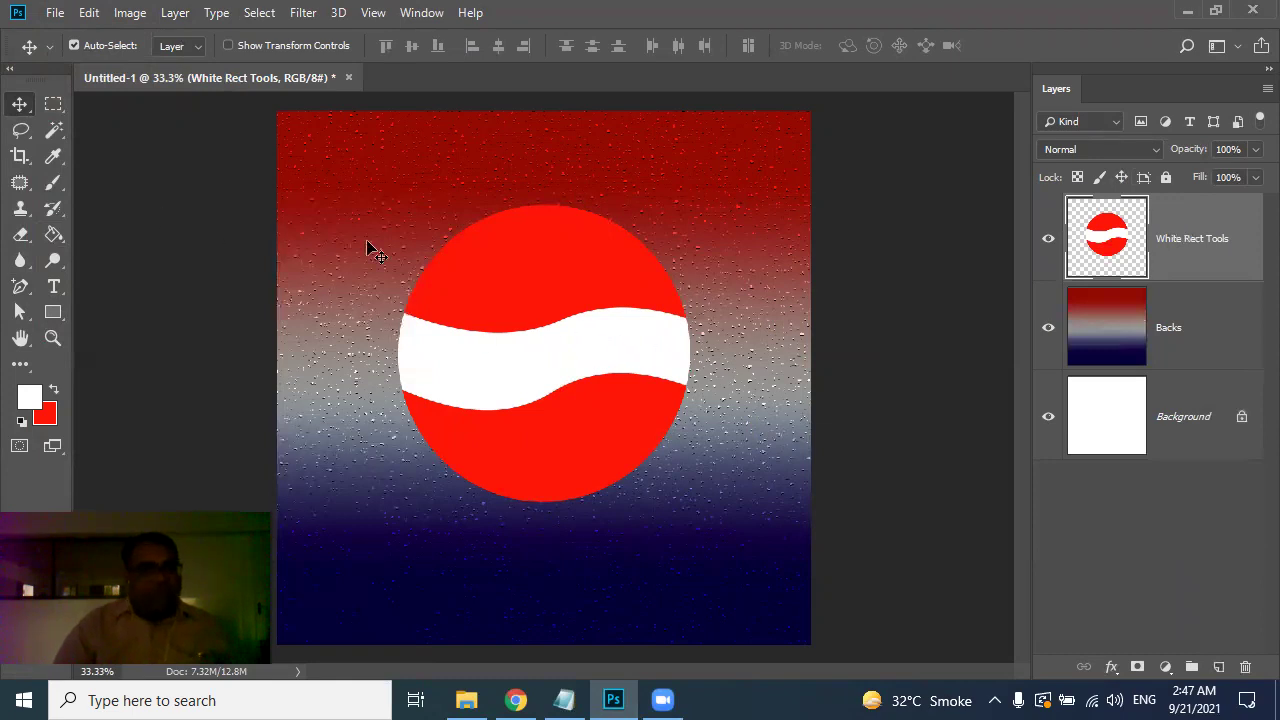
{"action": "left_click", "coordinate": [516, 699]}
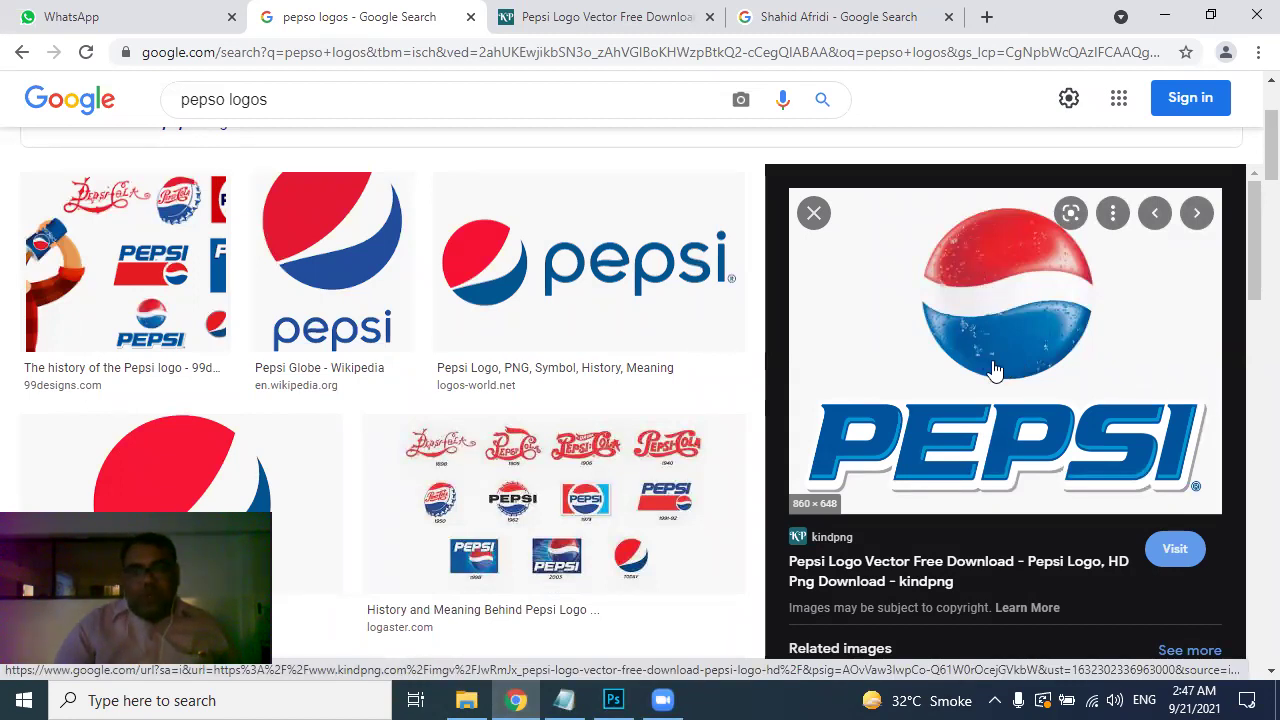
{"action": "left_click", "coordinate": [518, 700]}
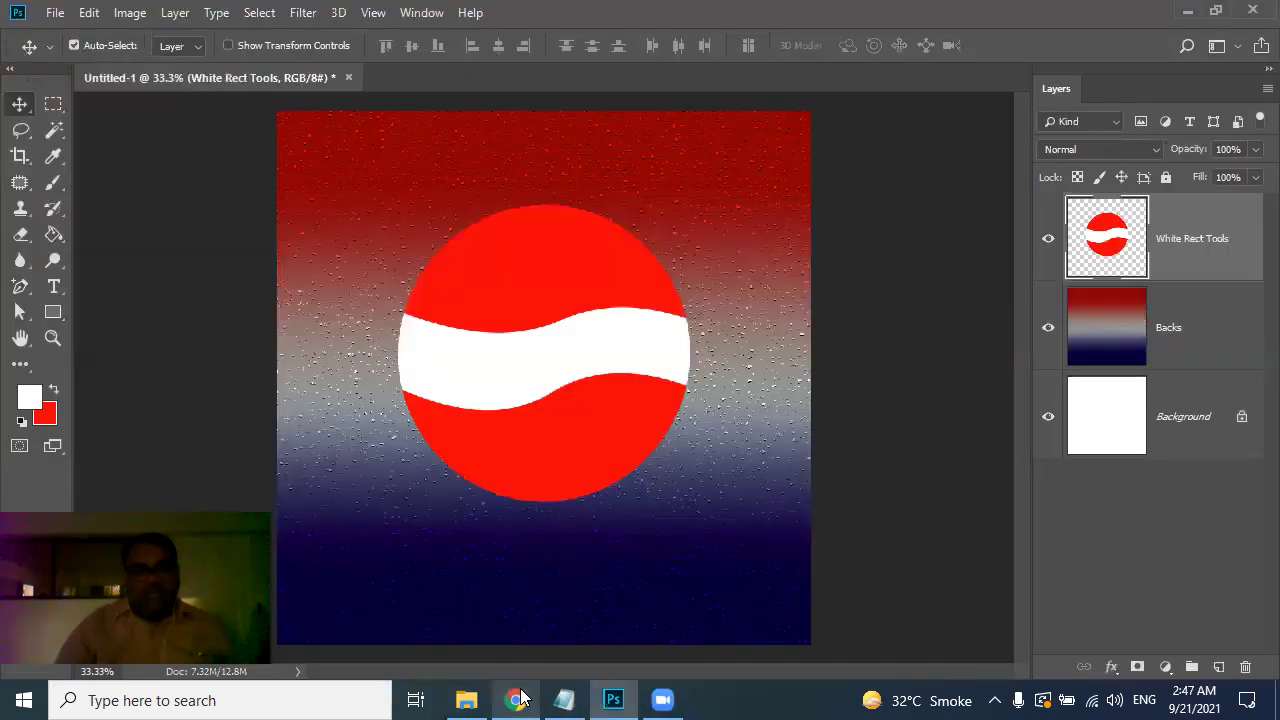
Step: Select the lower red area and fill it with navy sampled from the background
{"action": "left_click", "coordinate": [59, 137]}
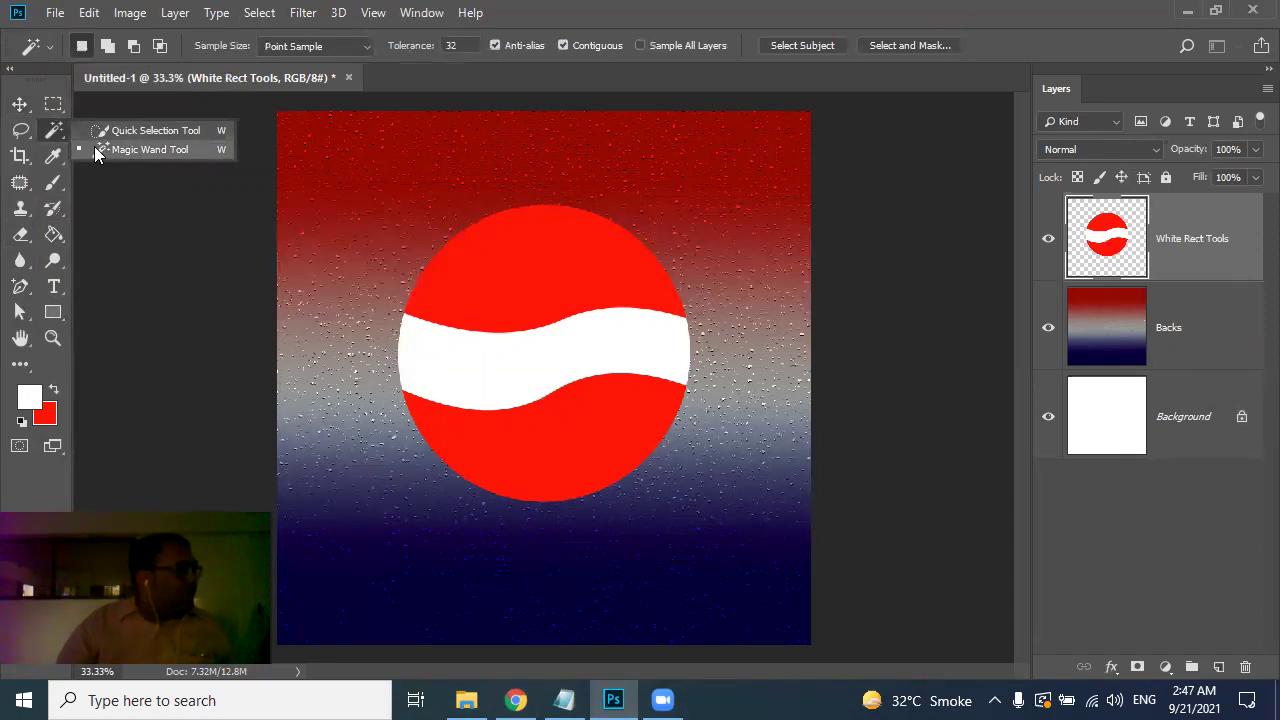
{"action": "left_click", "coordinate": [96, 150]}
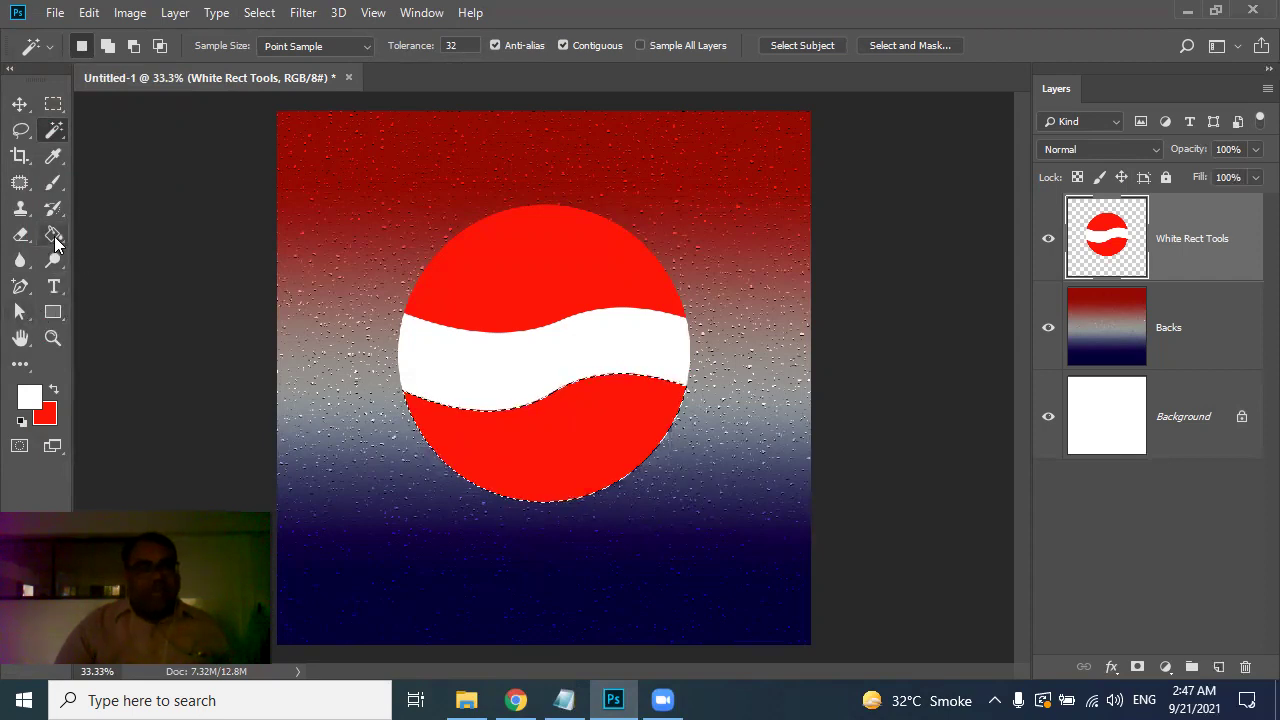
{"action": "left_click", "coordinate": [55, 238]}
{"action": "left_click", "coordinate": [30, 400]}
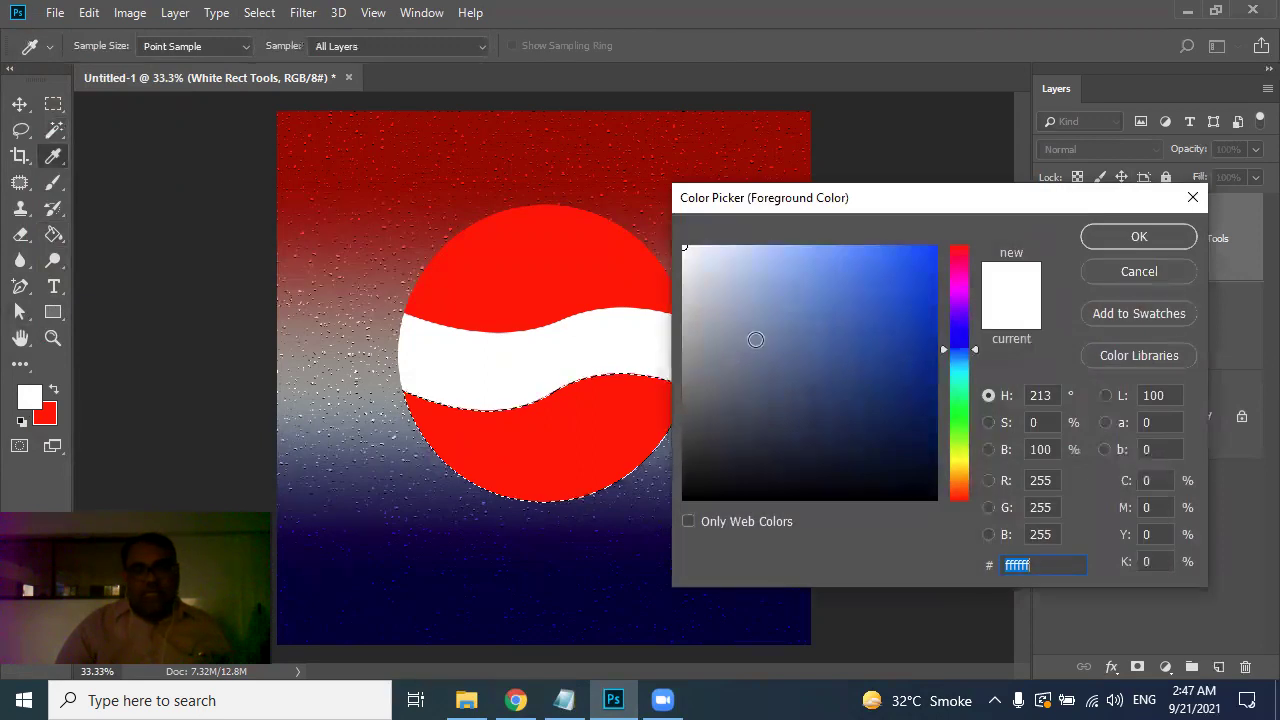
{"action": "left_click", "coordinate": [643, 582]}
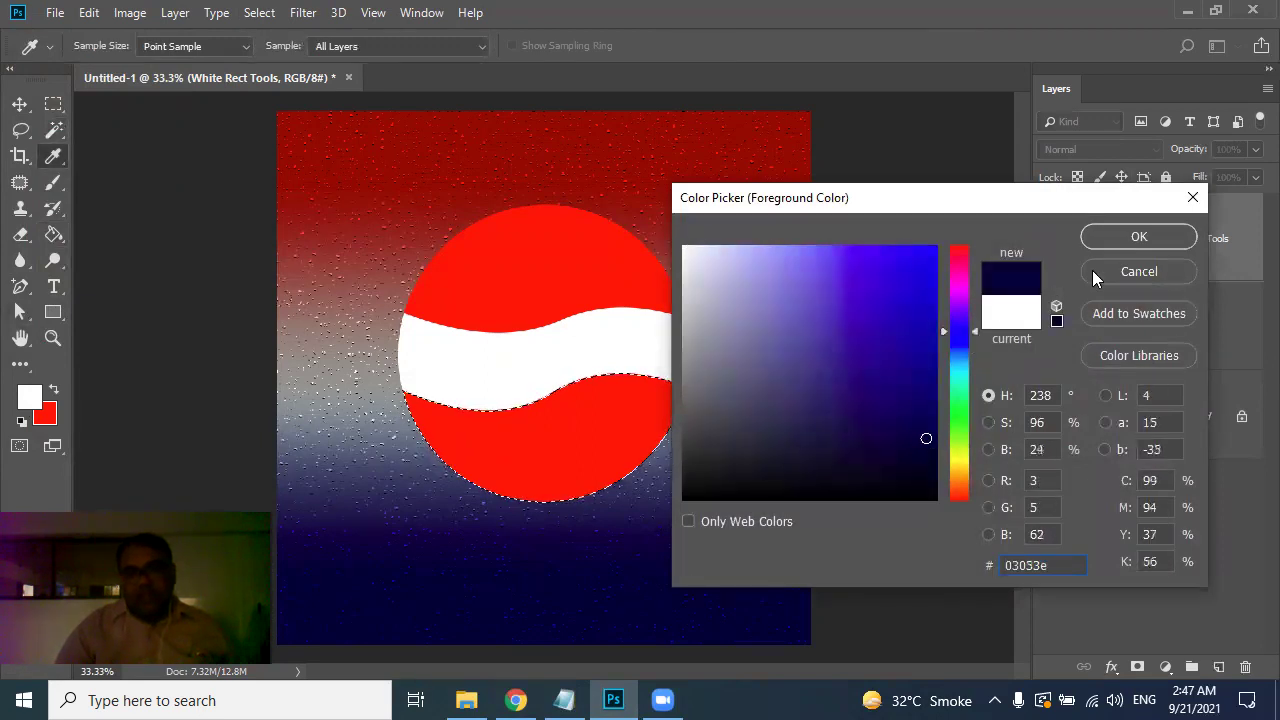
{"action": "left_click", "coordinate": [1125, 237]}
{"action": "left_click", "coordinate": [557, 432]}
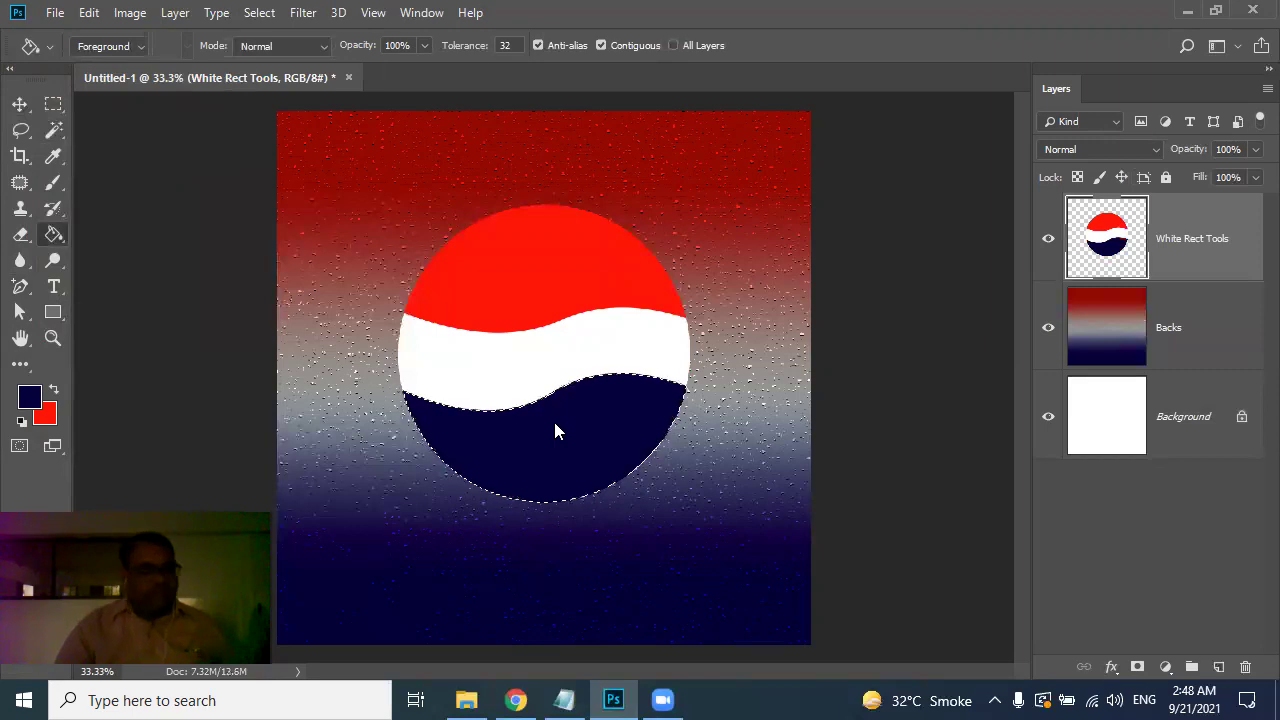
{"action": "key", "text": "ctrl+d"}
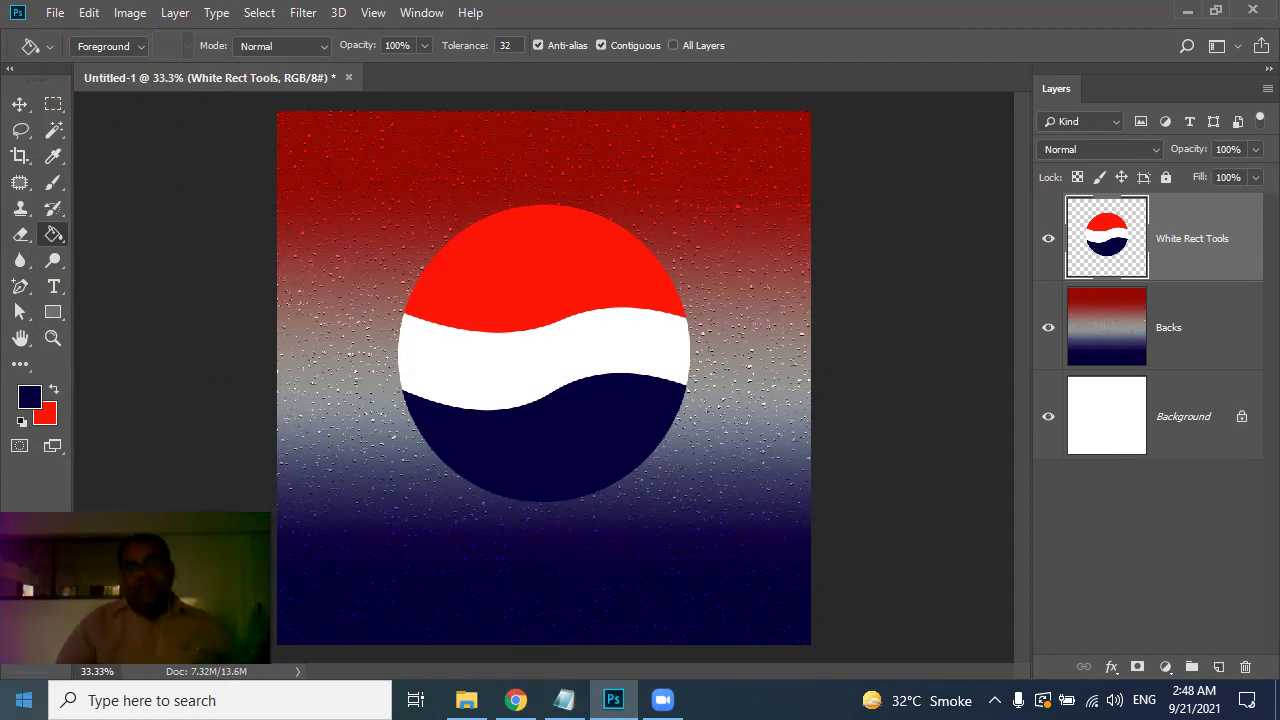
Step: Rename the layer 'Pepsi Logos' and scale the globe down to about 93%
{"action": "double_click", "coordinate": [1192, 240]}
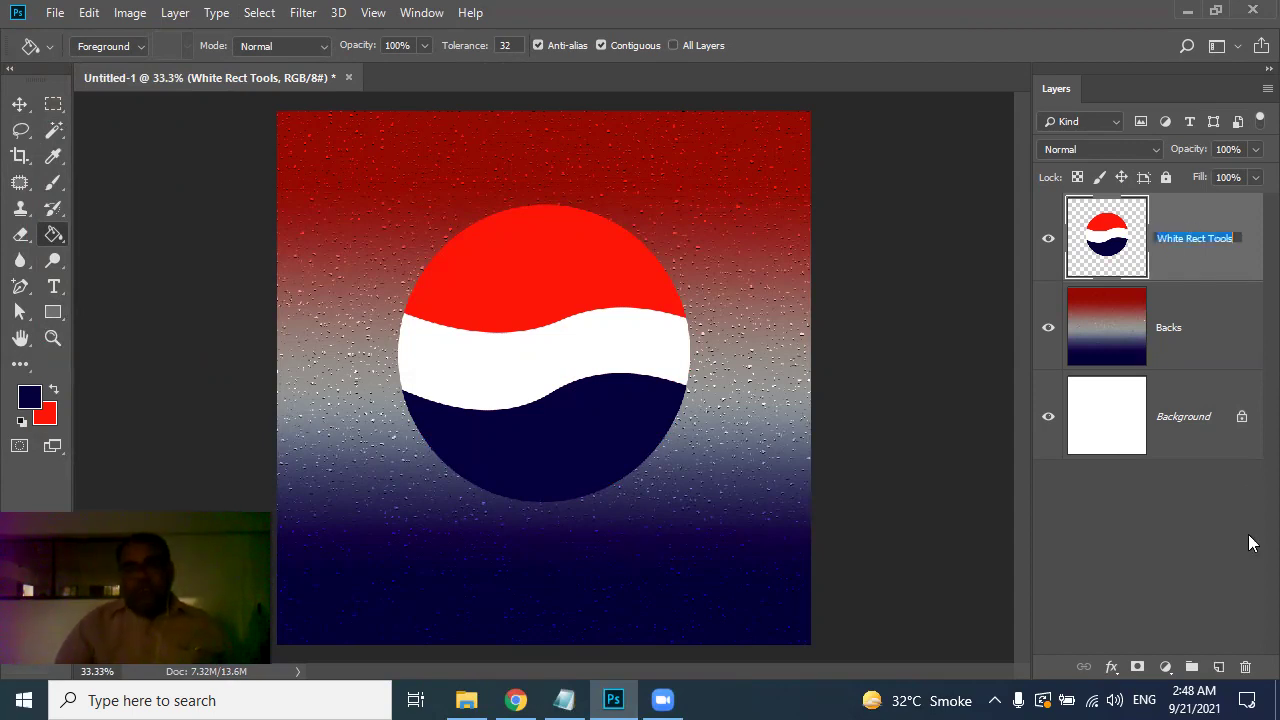
{"action": "type", "text": "Pepsi L"}
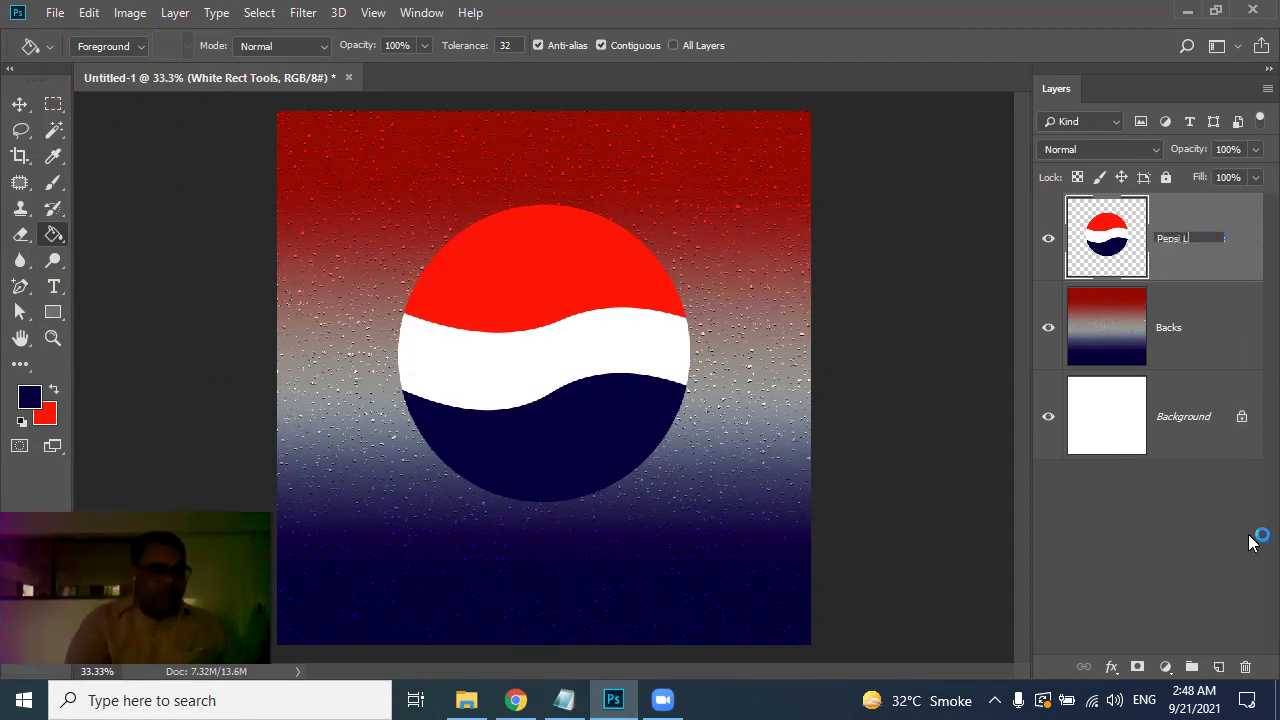
{"action": "type", "text": "ogos"}
{"action": "key", "text": "Return"}
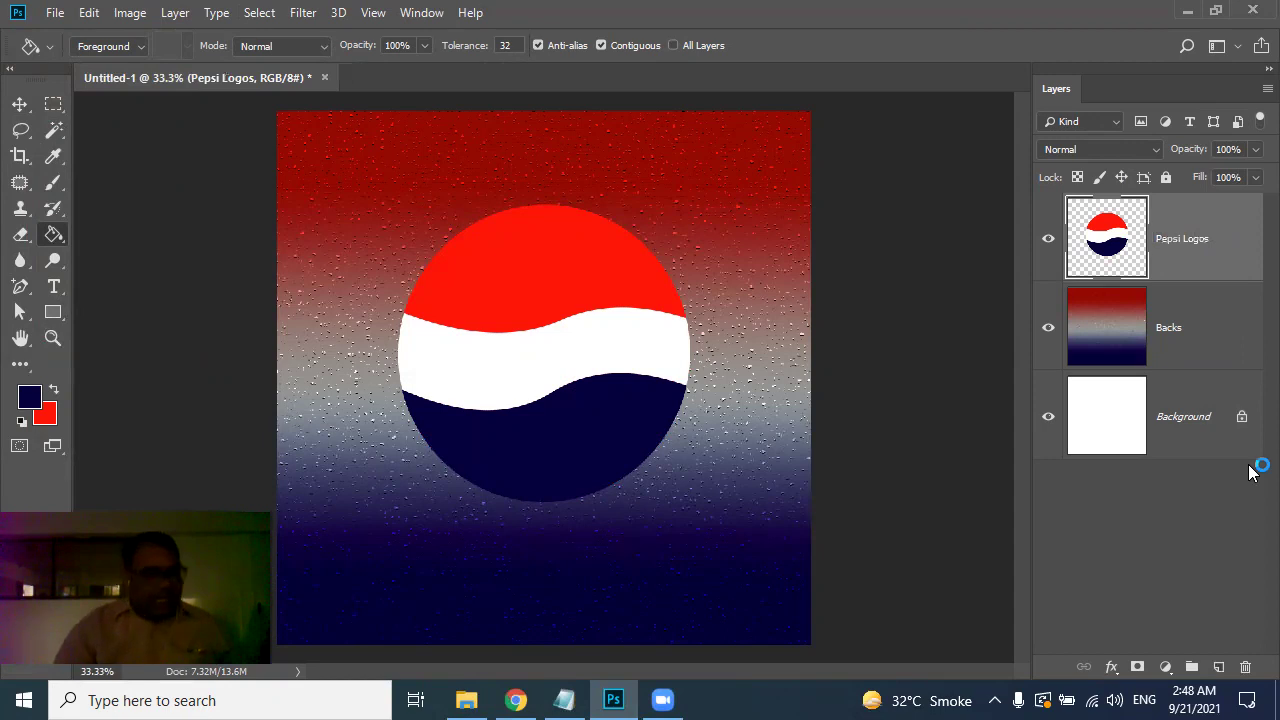
{"action": "key", "text": "ctrl+t"}
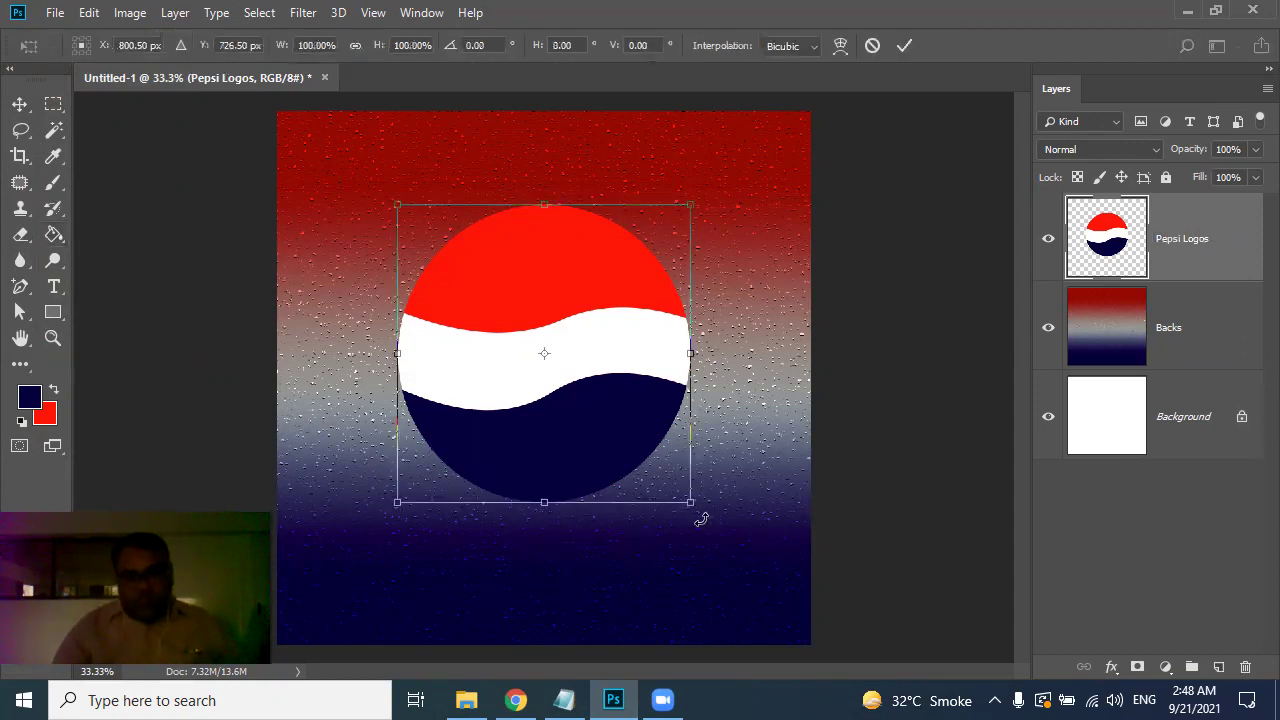
{"action": "left_click_drag", "start_coordinate": [690, 508], "coordinate": [670, 485]}
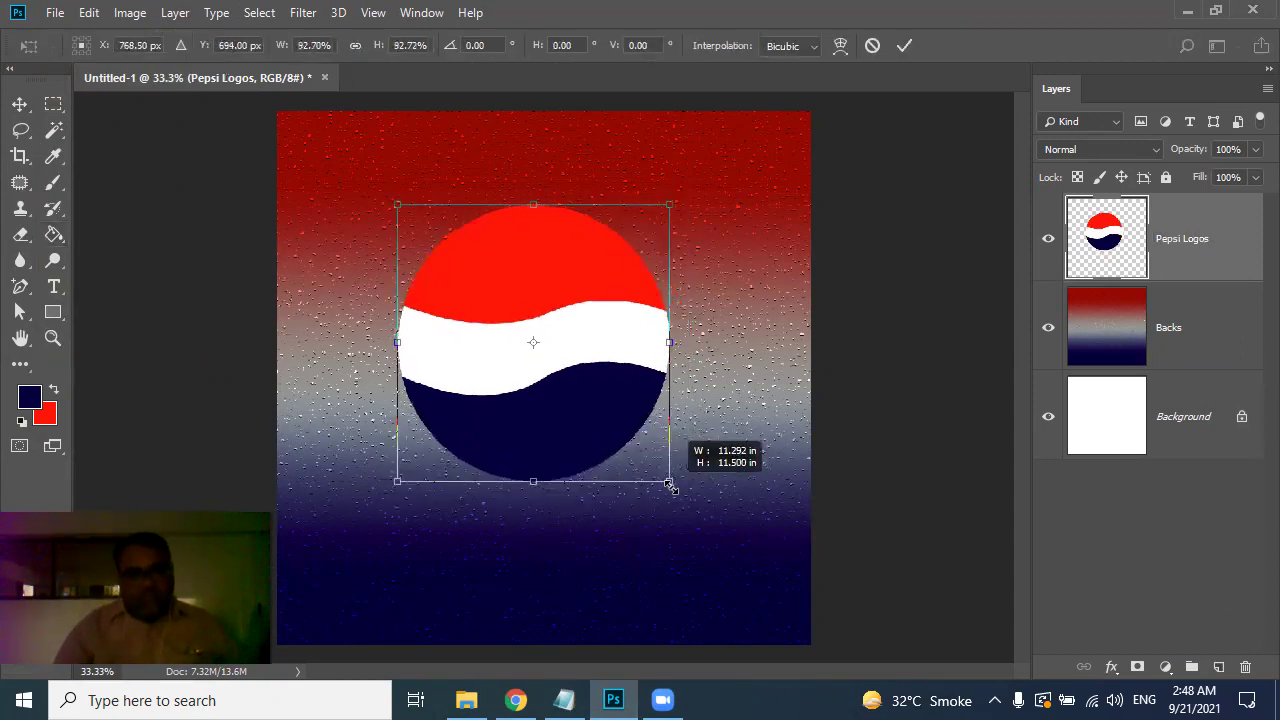
{"action": "key", "text": "Return"}
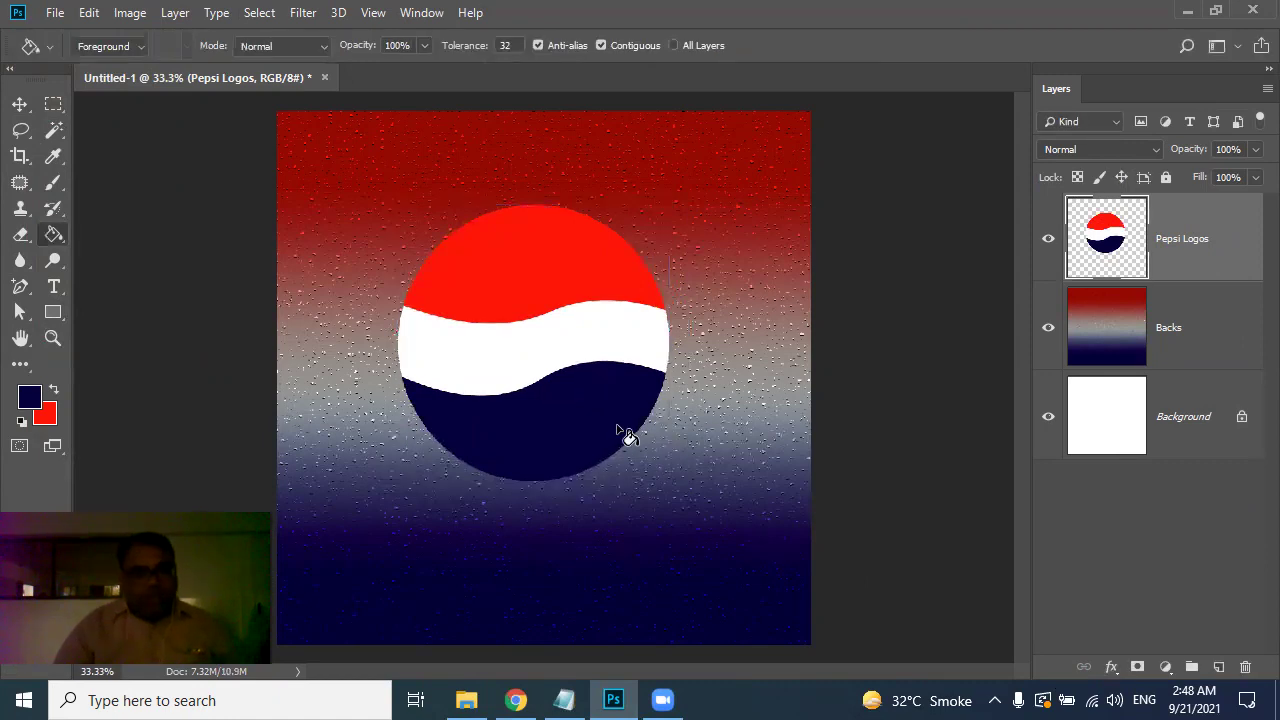
Step: Move the globe slightly lower and glance at the Pepsi references in Chrome
{"action": "key", "text": "v"}
{"action": "mouse_move", "coordinate": [626, 436]}
{"action": "left_mouse_down"}
{"action": "mouse_move", "coordinate": [626, 455]}
{"action": "mouse_move", "coordinate": [636, 450]}
{"action": "left_mouse_up"}
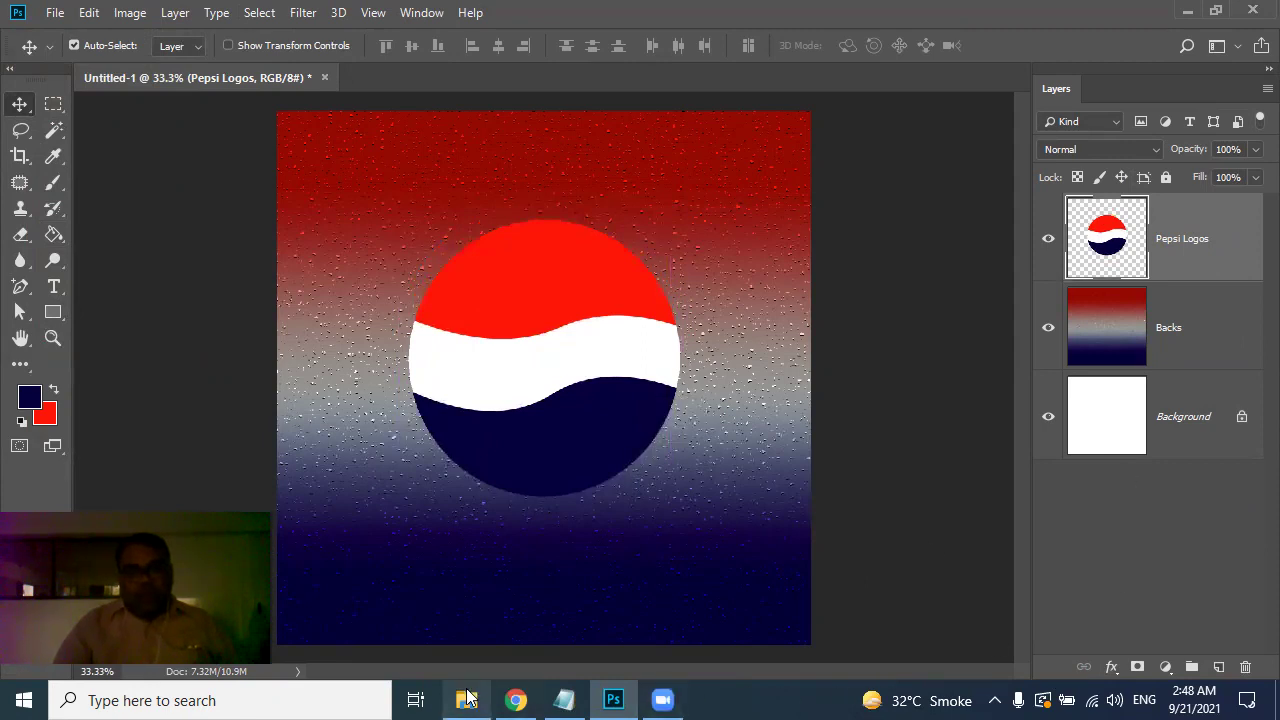
{"action": "left_click", "coordinate": [515, 700]}
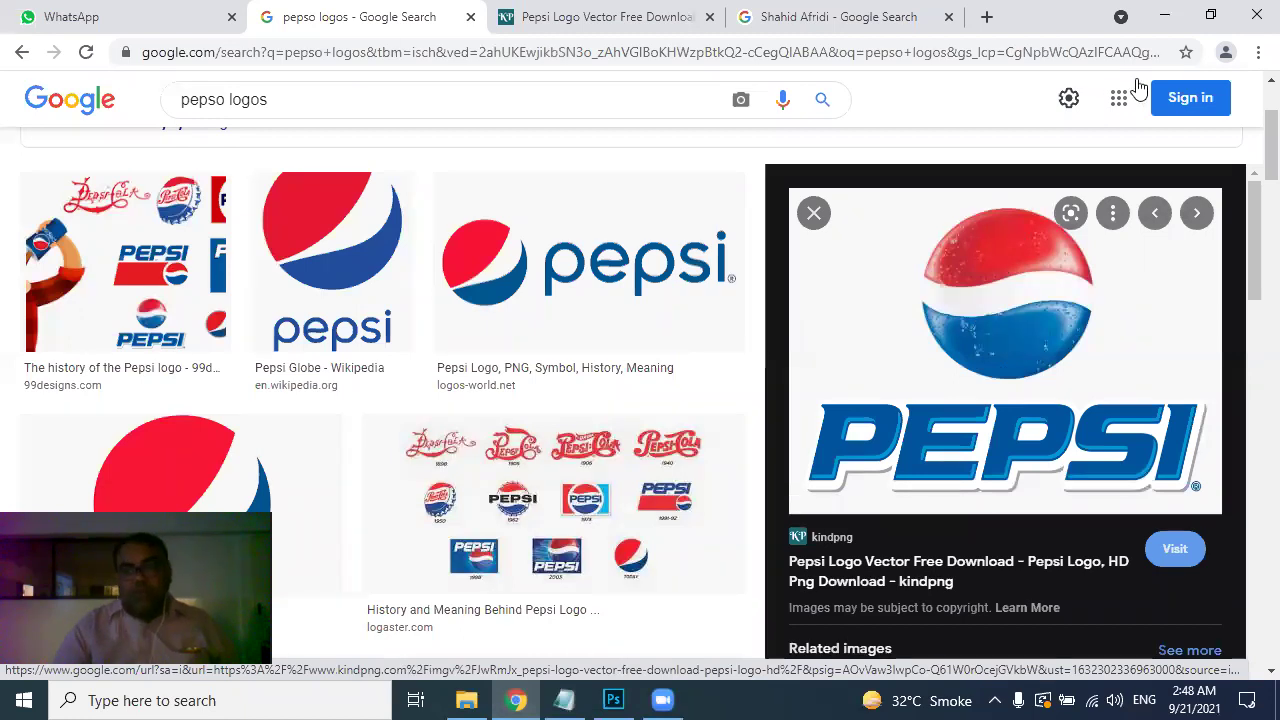
{"action": "left_click", "coordinate": [1164, 16]}
Step: Open the logo layer's Layer Style and enable Bevel & Emboss with larger size and depth
{"action": "right_click", "coordinate": [1208, 250]}
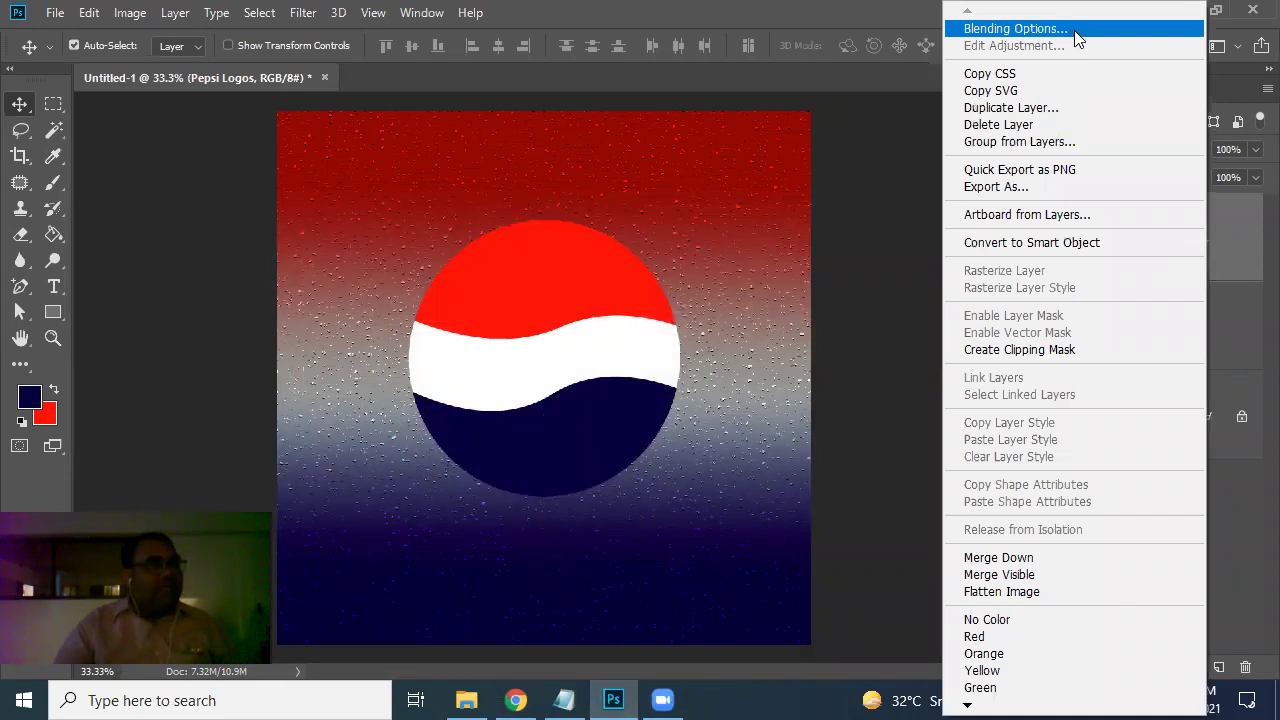
{"action": "left_click", "coordinate": [1076, 33]}
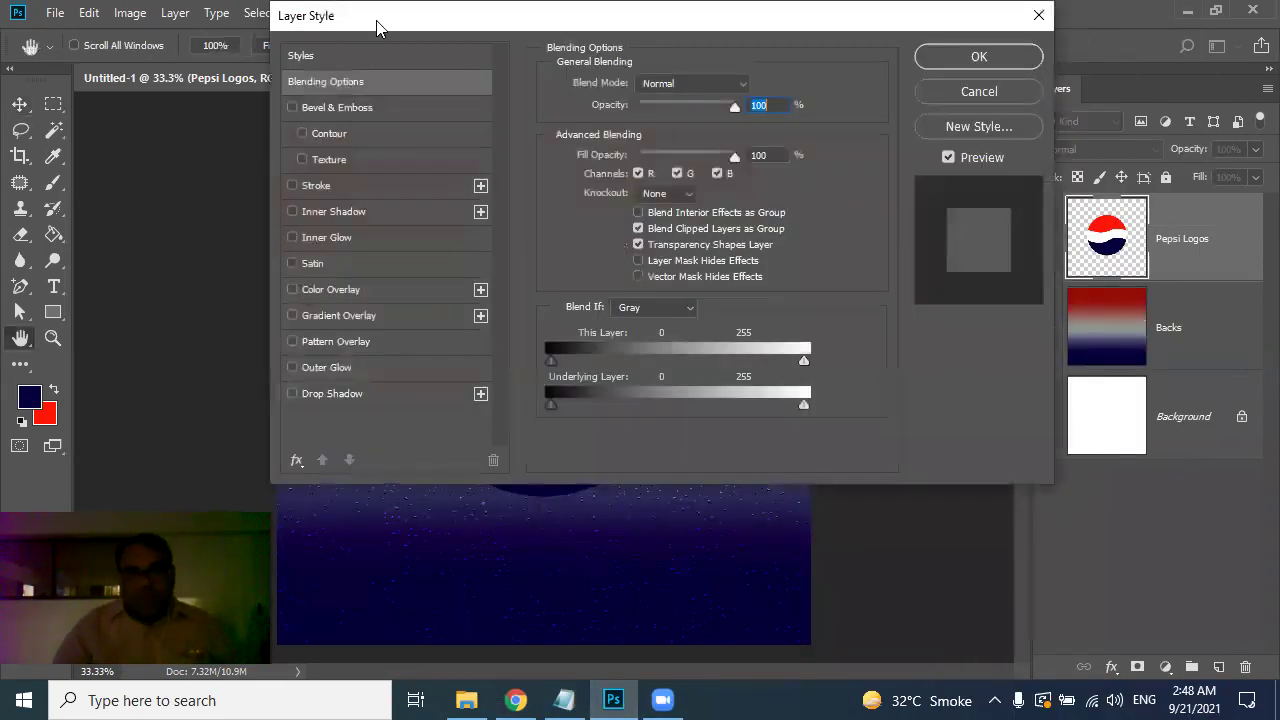
{"action": "left_click_drag", "start_coordinate": [376, 28], "coordinate": [816, 246]}
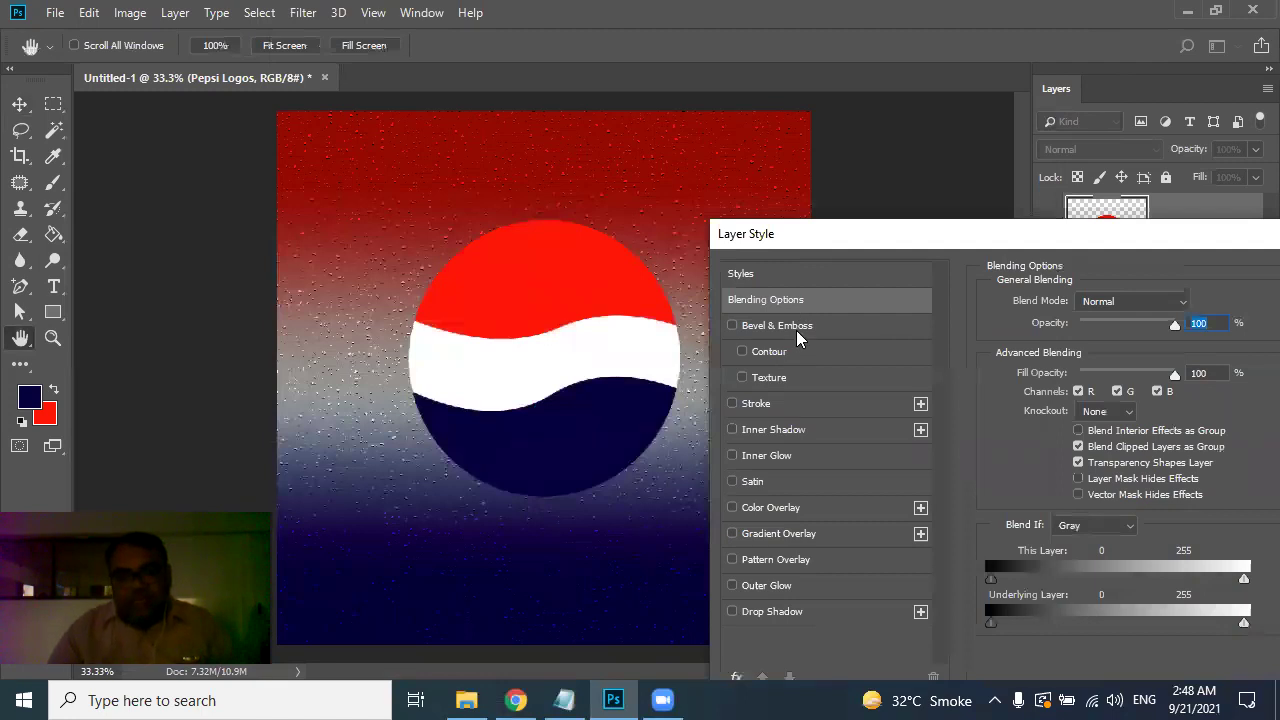
{"action": "left_click", "coordinate": [797, 337]}
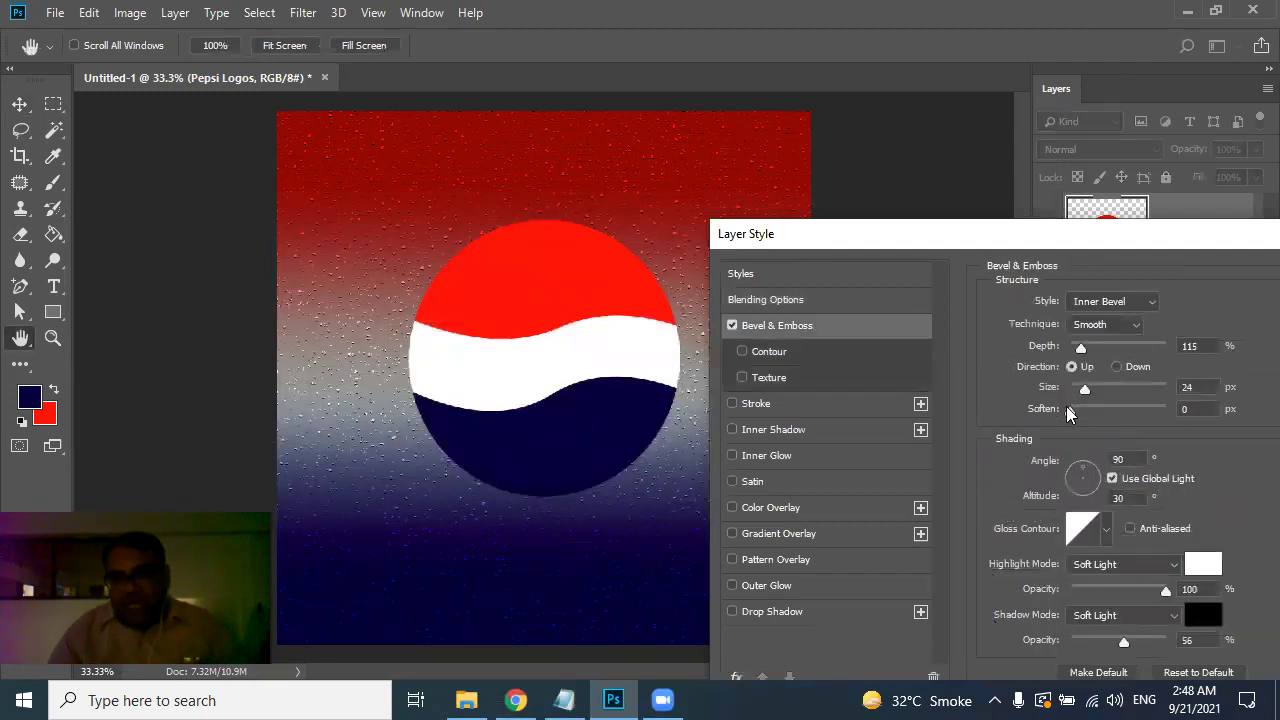
{"action": "left_click_drag", "start_coordinate": [1085, 390], "coordinate": [1100, 391]}
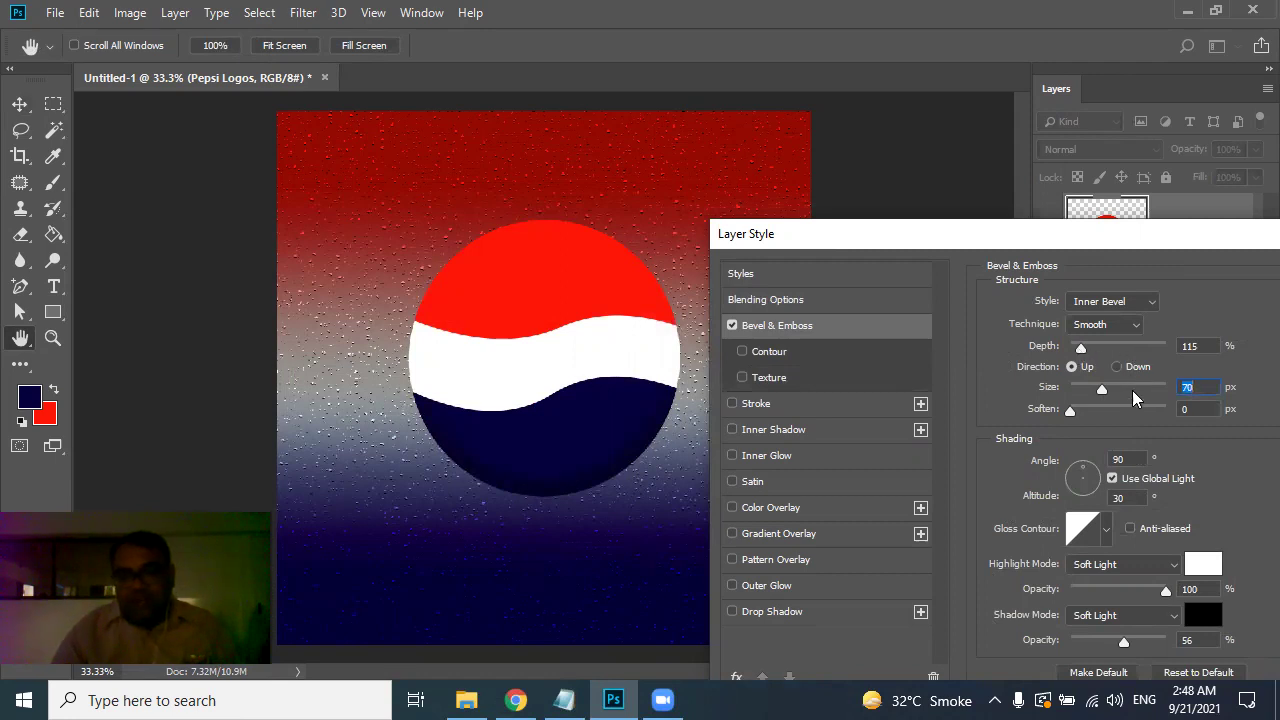
{"action": "left_click_drag", "start_coordinate": [1103, 391], "coordinate": [1119, 393]}
{"action": "left_click_drag", "start_coordinate": [1081, 352], "coordinate": [1112, 358]}
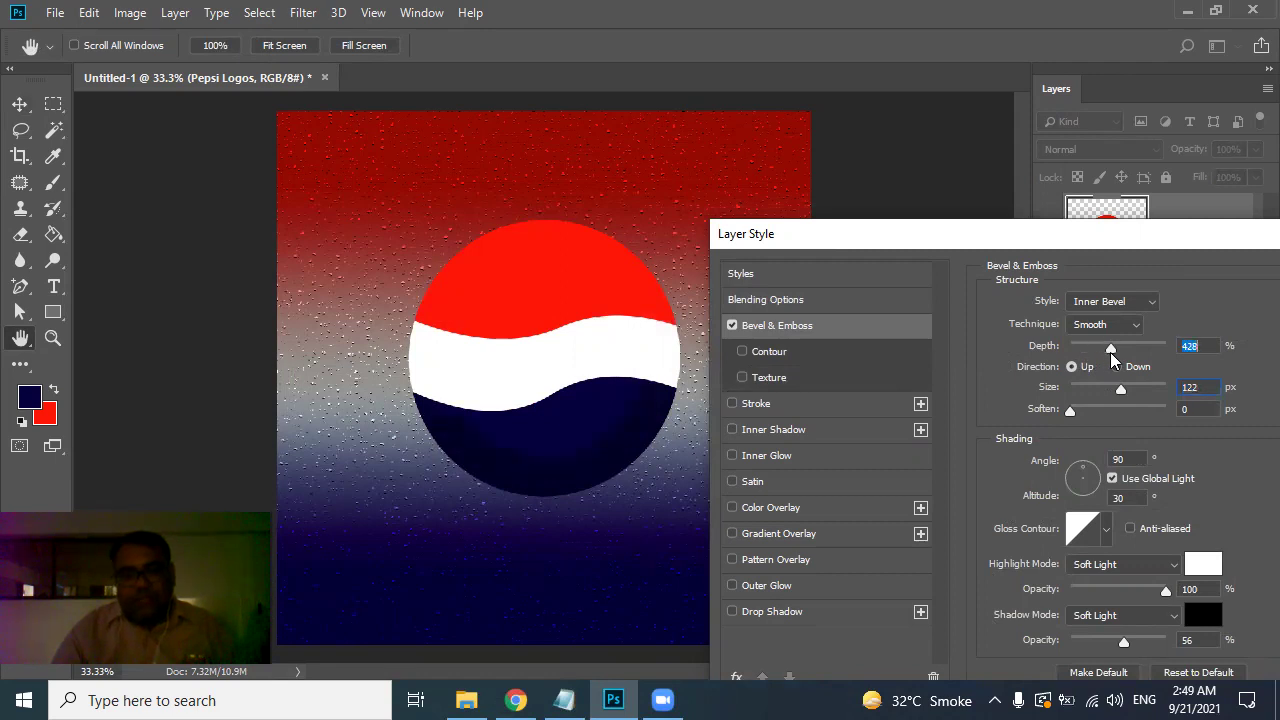
{"action": "left_click_drag", "start_coordinate": [1078, 232], "coordinate": [1068, 132]}
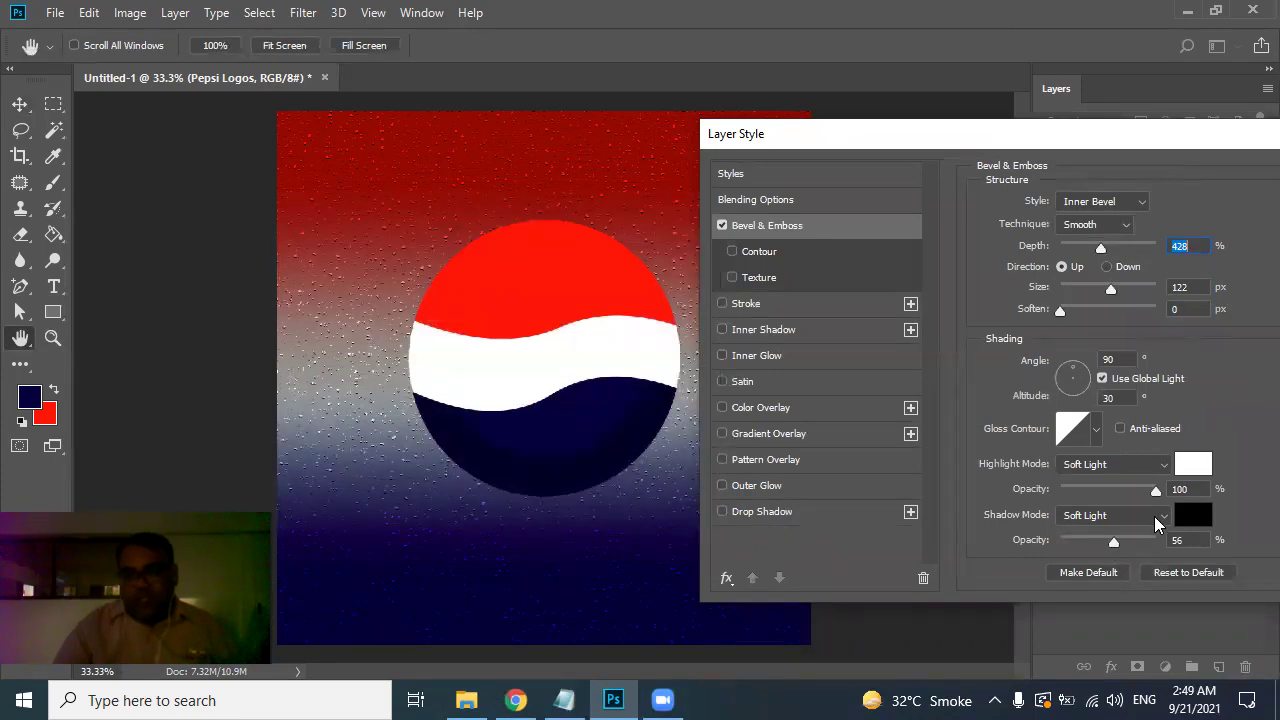
Step: Set the bevel highlight and shadow modes to Normal, shadow opacity 100%
{"action": "left_click", "coordinate": [1164, 514]}
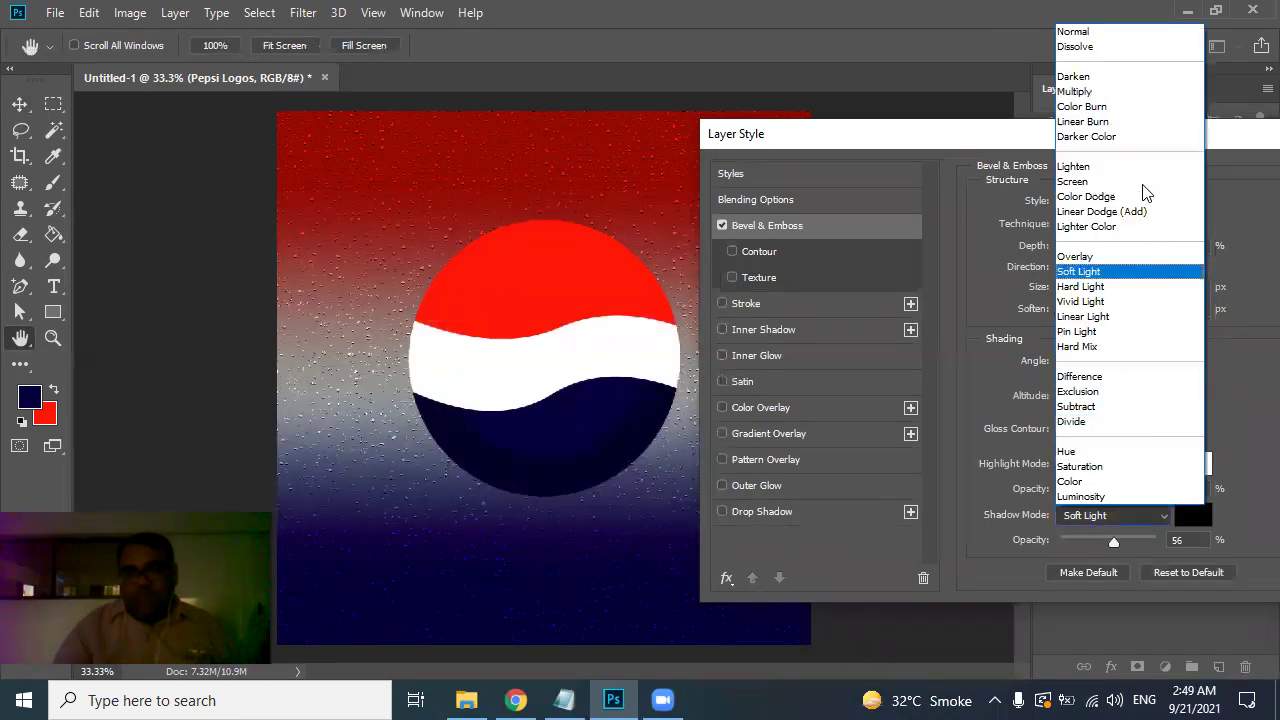
{"action": "left_click", "coordinate": [1142, 92]}
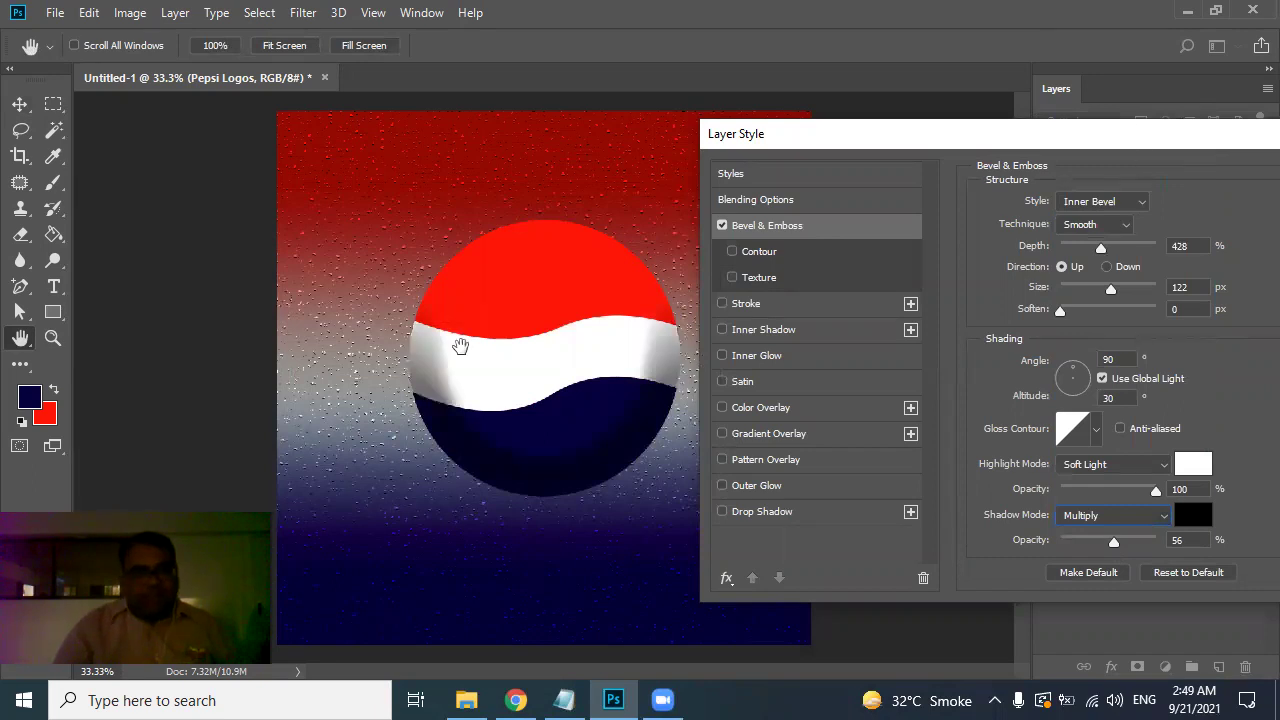
{"action": "left_click", "coordinate": [1158, 466]}
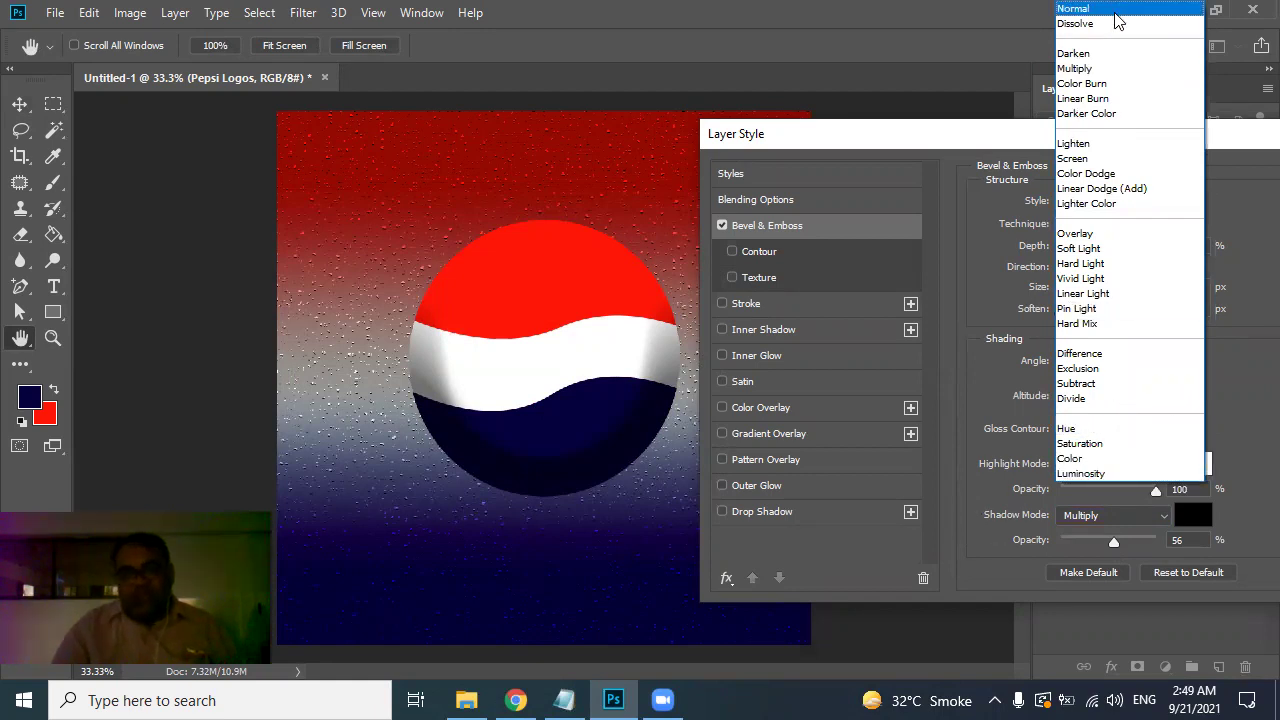
{"action": "left_click", "coordinate": [1116, 12]}
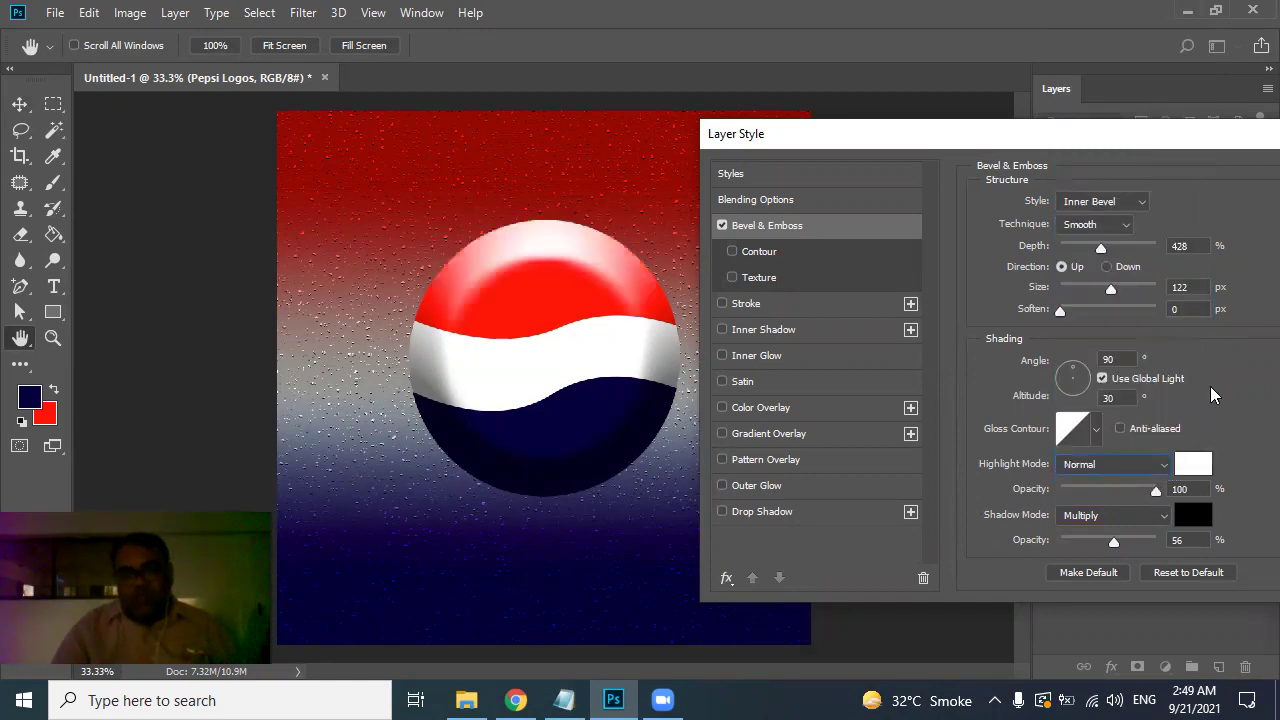
{"action": "left_click", "coordinate": [1162, 518]}
{"action": "left_click", "coordinate": [1116, 30]}
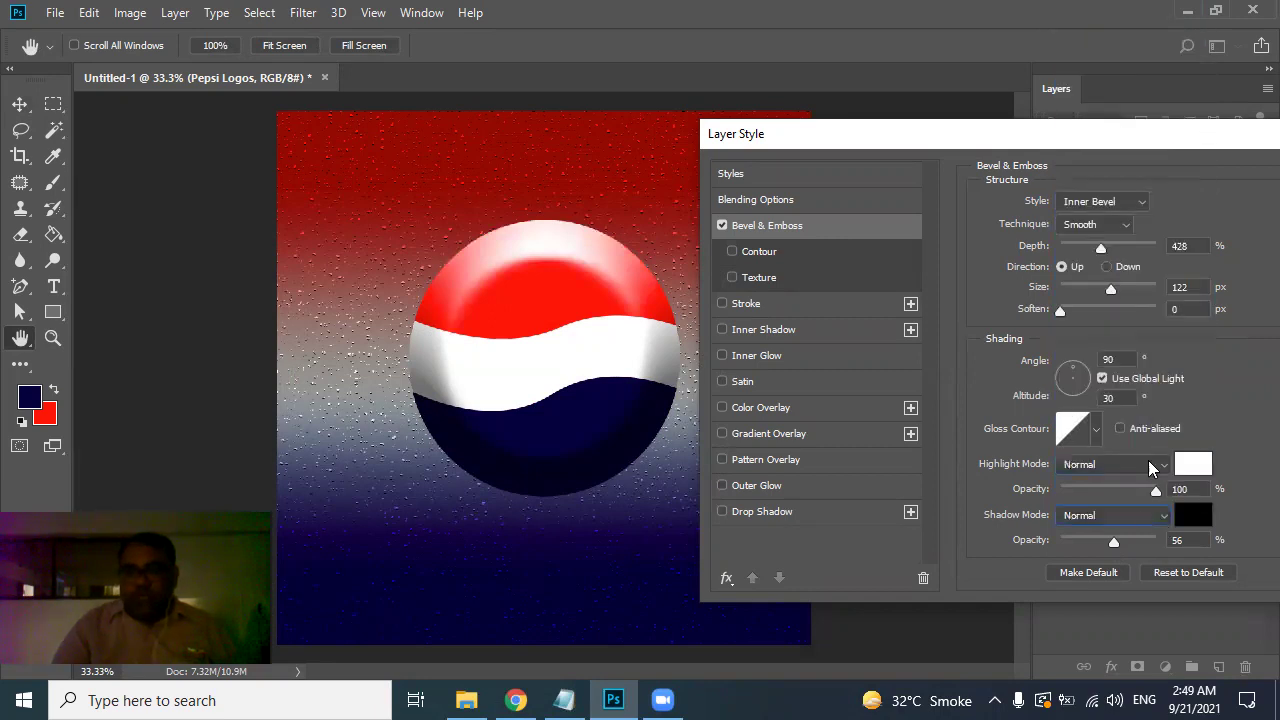
{"action": "left_click_drag", "start_coordinate": [1122, 546], "coordinate": [1158, 544]}
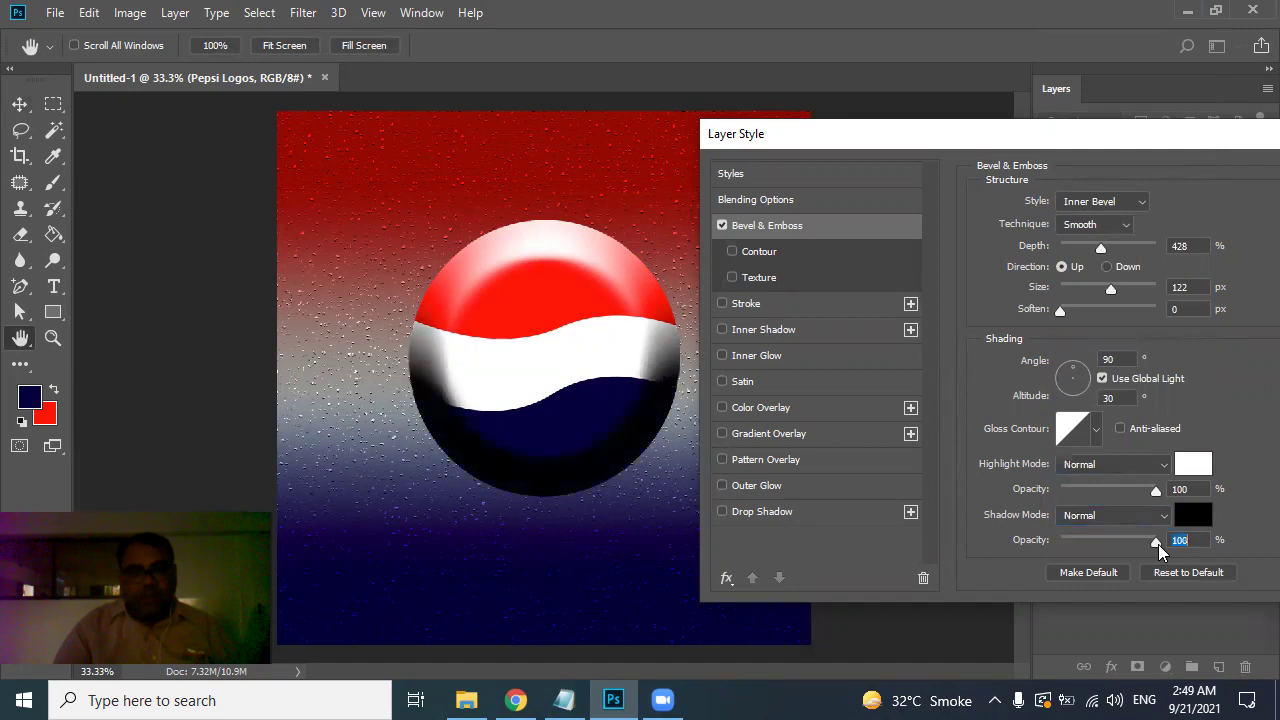
Step: Set the bevel depth to 120% and widen its size to 250 px
{"action": "left_click_drag", "start_coordinate": [1110, 289], "coordinate": [1081, 297]}
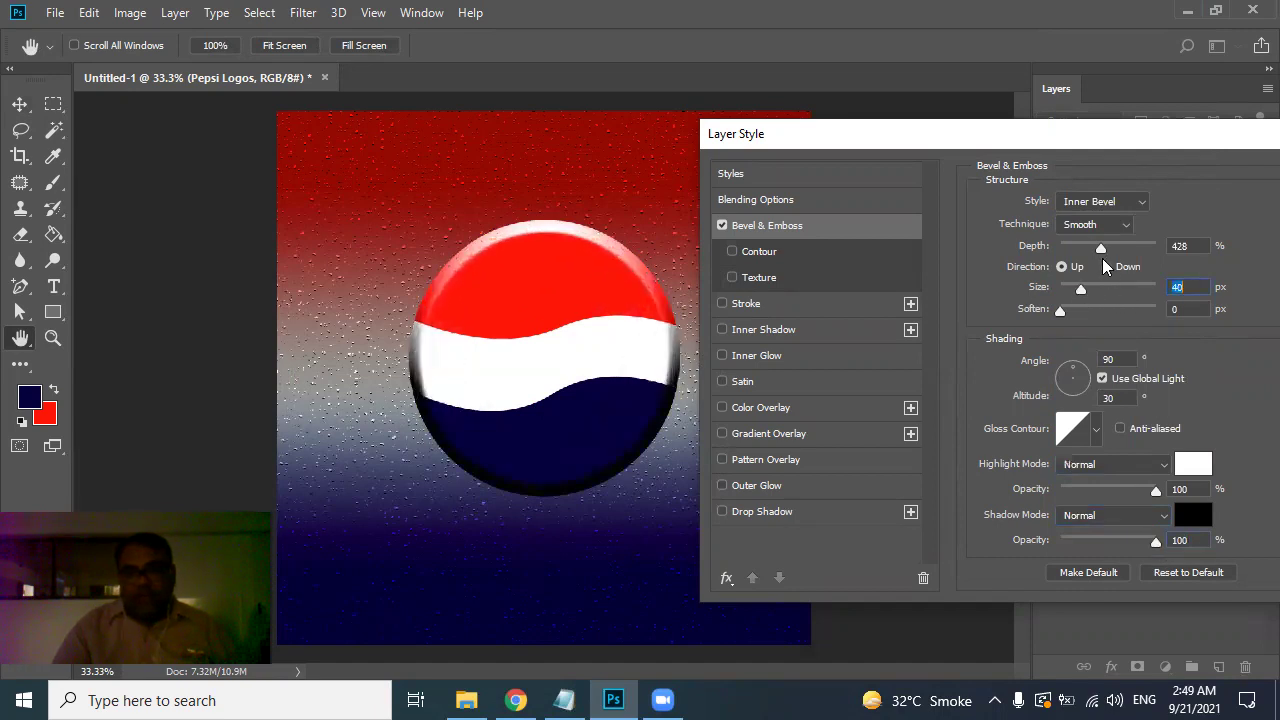
{"action": "left_click_drag", "start_coordinate": [1100, 252], "coordinate": [1076, 265]}
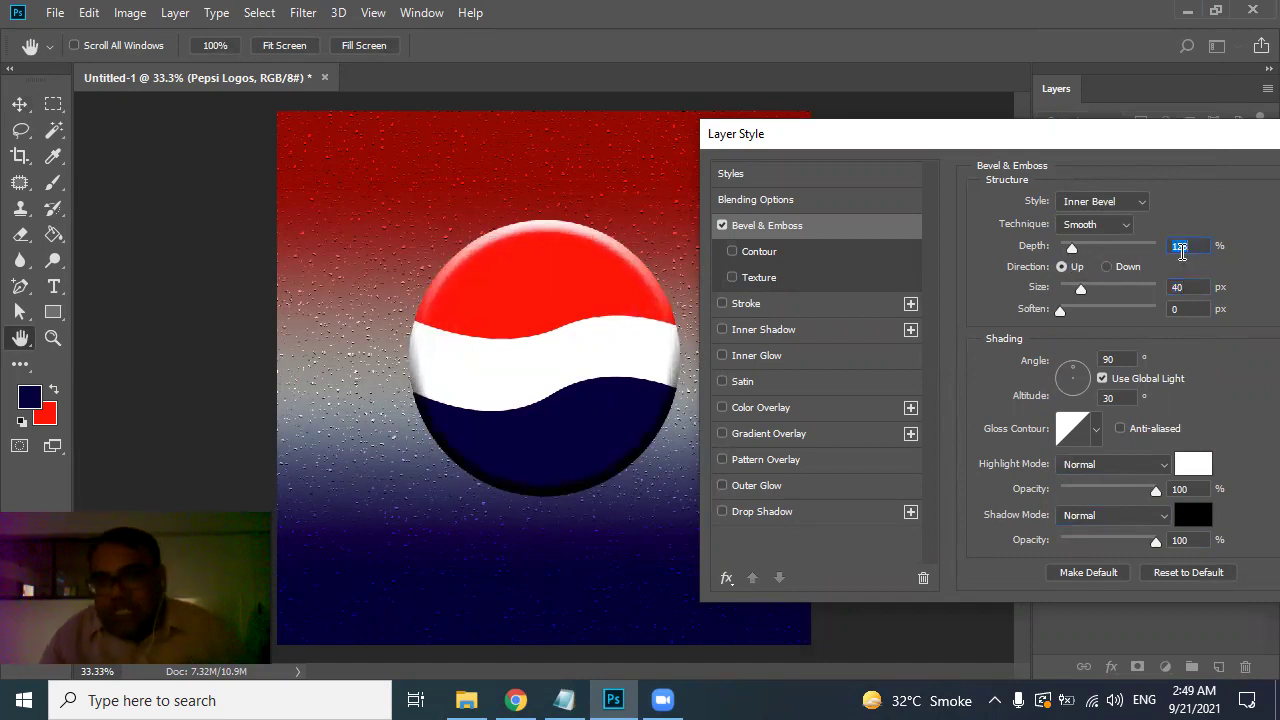
{"action": "type", "text": "120"}
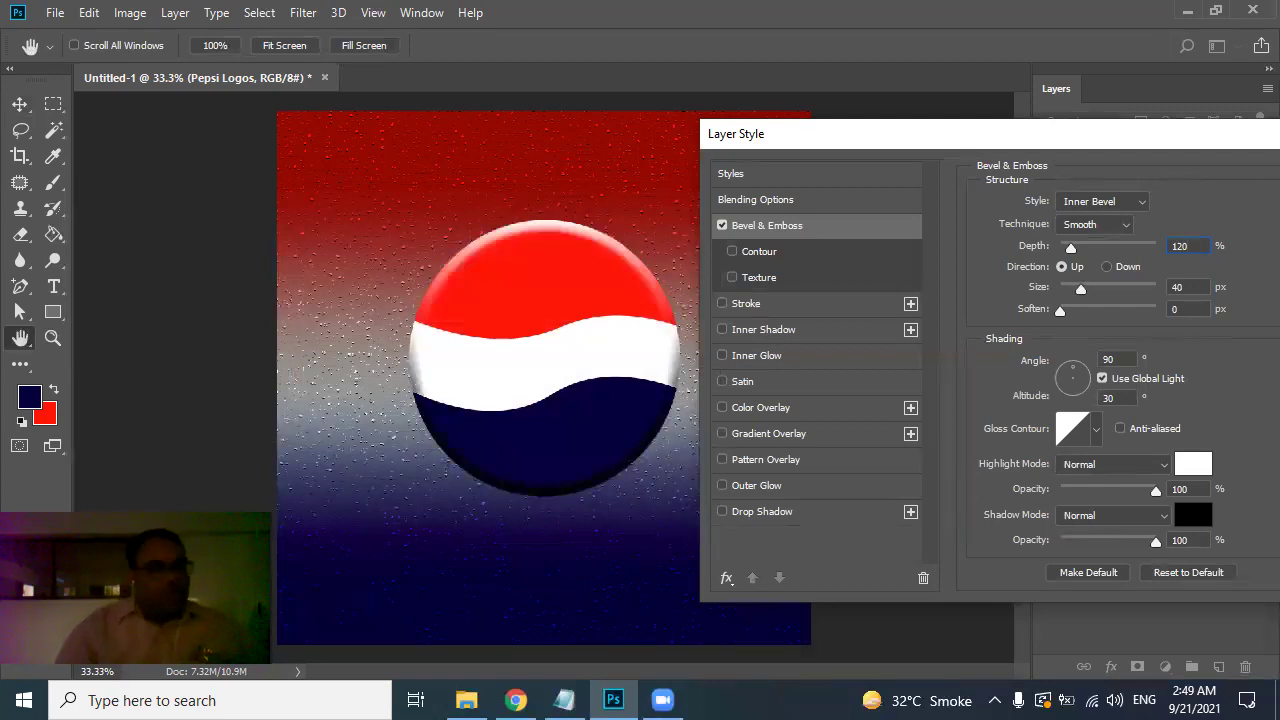
{"action": "left_click_drag", "start_coordinate": [1081, 290], "coordinate": [1203, 302]}
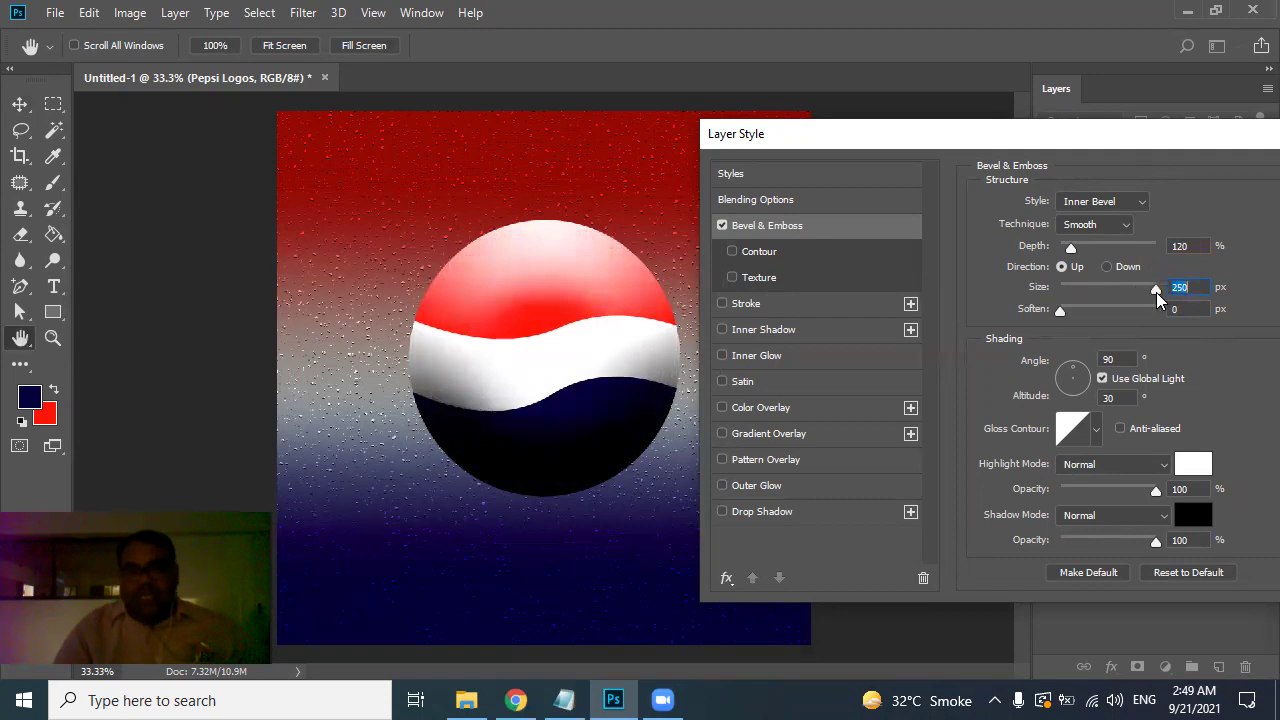
Step: Lower the bevel depth to 55% and try softening the bevel edges
{"action": "left_click_drag", "start_coordinate": [1070, 250], "coordinate": [1066, 250]}
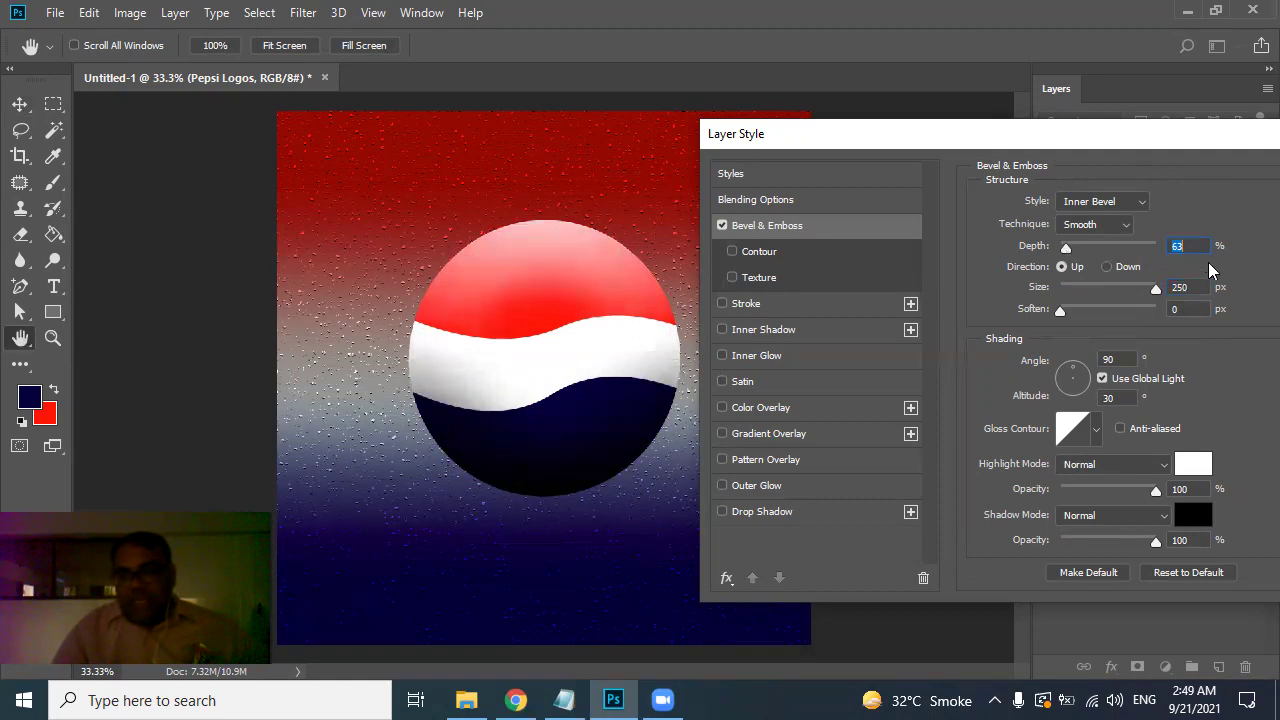
{"action": "double_click", "coordinate": [1178, 246]}
{"action": "type", "text": "60"}
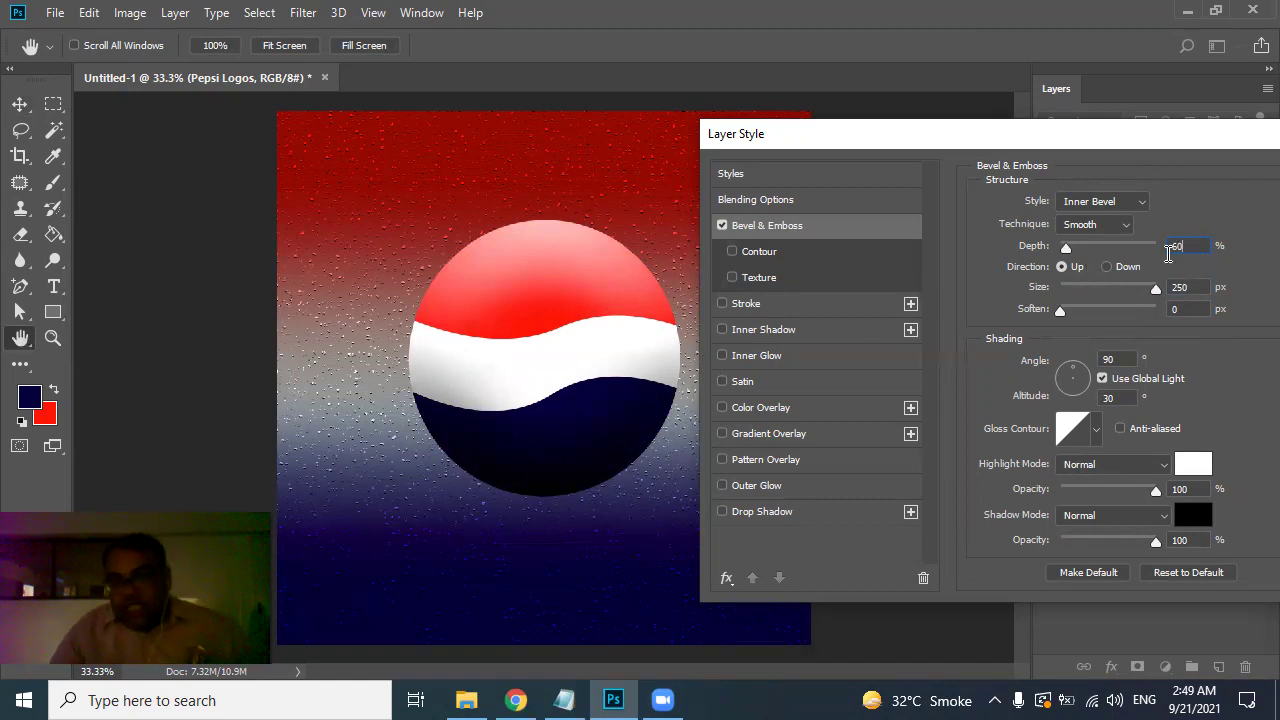
{"action": "left_click_drag", "start_coordinate": [1192, 247], "coordinate": [1160, 257]}
{"action": "type", "text": "55"}
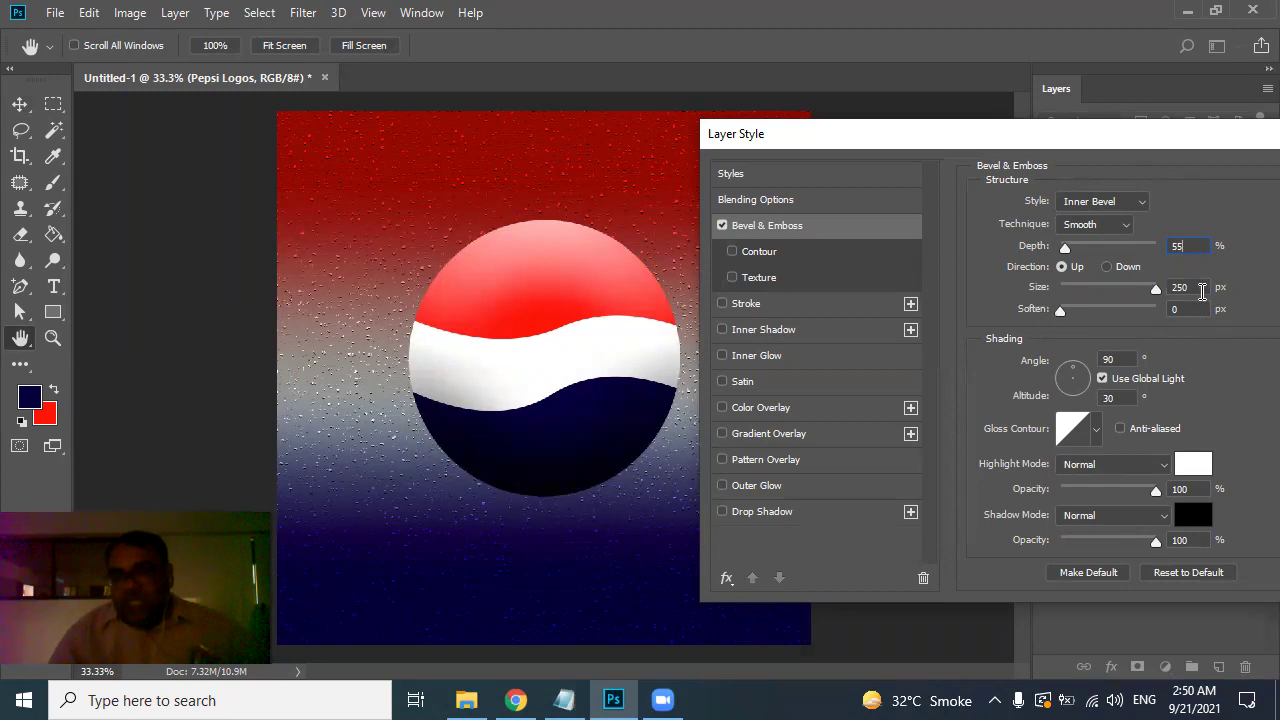
{"action": "left_click", "coordinate": [1202, 290]}
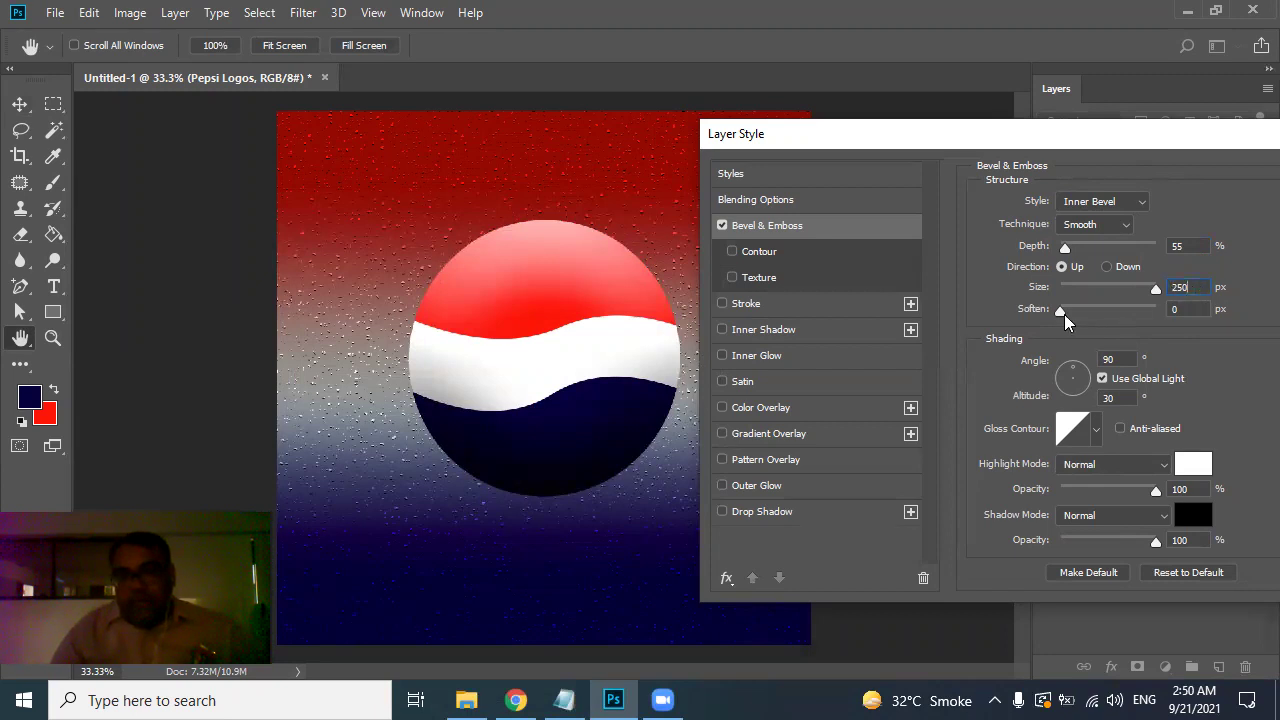
{"action": "mouse_move", "coordinate": [1060, 311]}
{"action": "left_mouse_down"}
{"action": "mouse_move", "coordinate": [1086, 322]}
{"action": "mouse_move", "coordinate": [1040, 330]}
{"action": "left_mouse_up"}
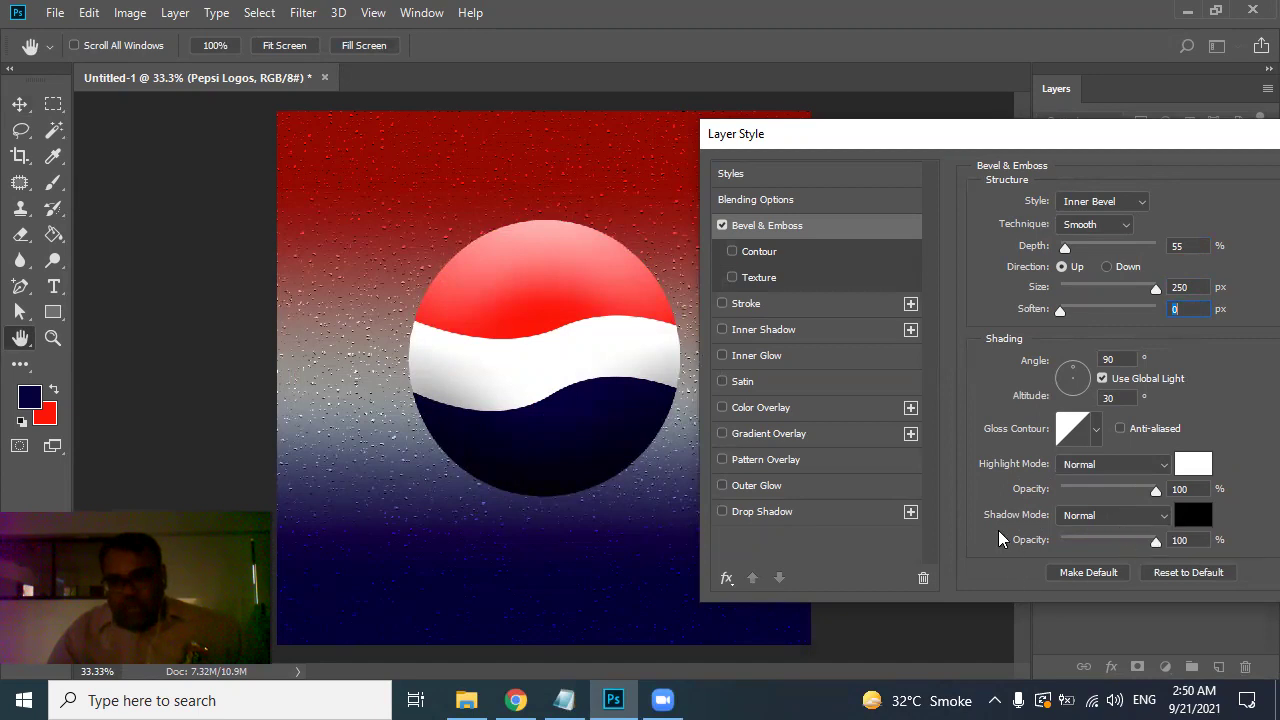
Step: Set the bevel shadow opacity to 70% and shift the Layer Style dialog left to reveal OK
{"action": "left_click_drag", "start_coordinate": [1155, 547], "coordinate": [1116, 554]}
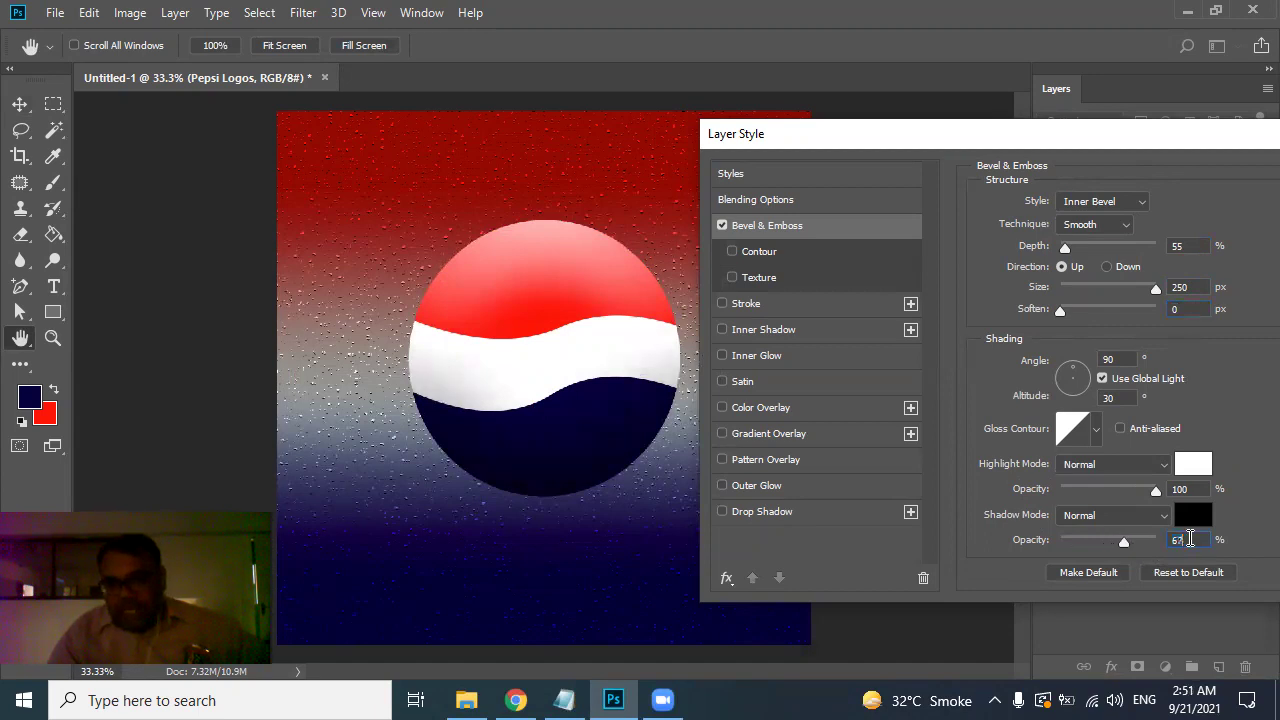
{"action": "type", "text": "70"}
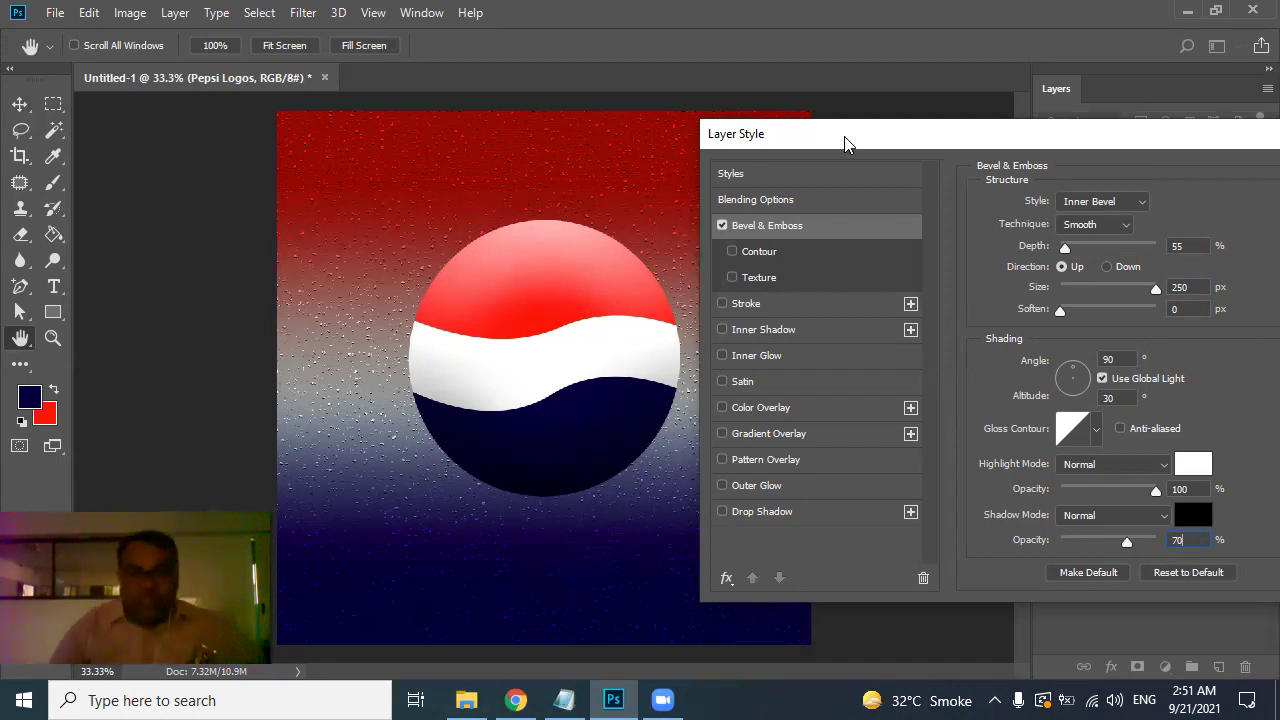
{"action": "left_click_drag", "start_coordinate": [844, 144], "coordinate": [836, 166]}
{"action": "left_click_drag", "start_coordinate": [1031, 160], "coordinate": [987, 170]}
{"action": "left_click_drag", "start_coordinate": [1206, 172], "coordinate": [1135, 185]}
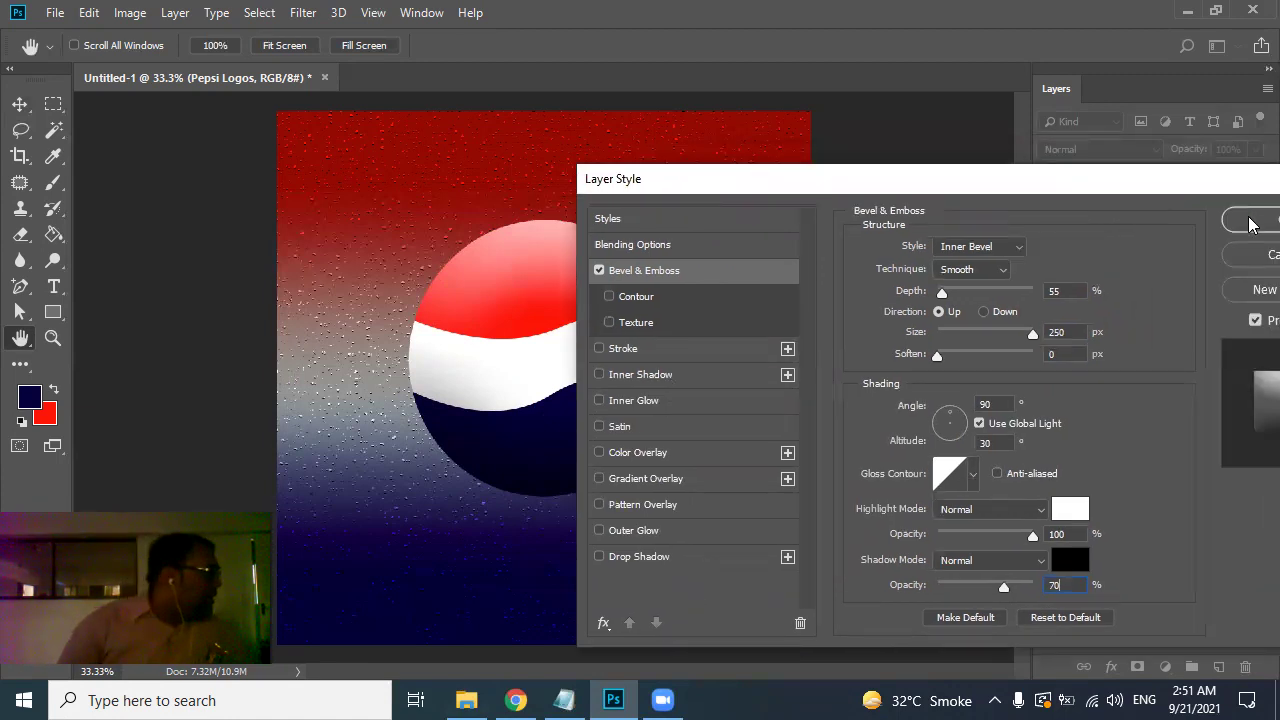
Step: Apply the globe's bevel settings and check the Pepsi reference images
{"action": "left_click", "coordinate": [1249, 224]}
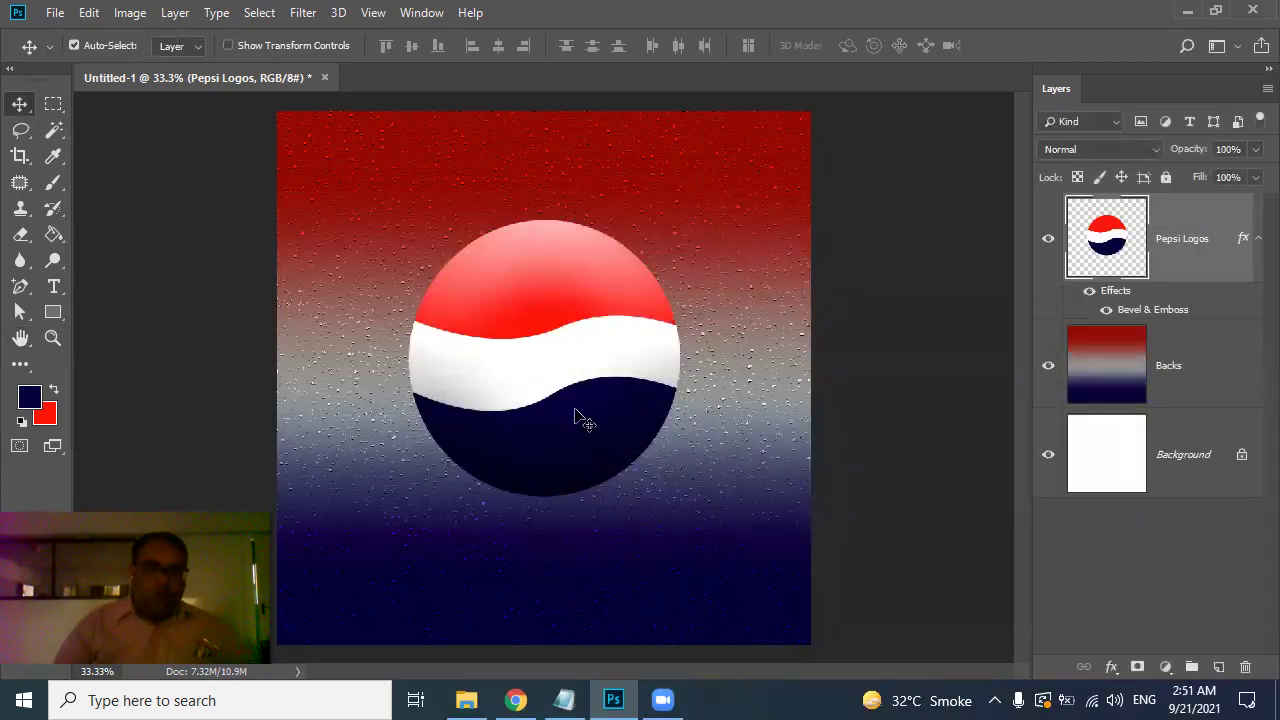
{"action": "left_click", "coordinate": [512, 700]}
{"action": "left_click", "coordinate": [512, 700]}
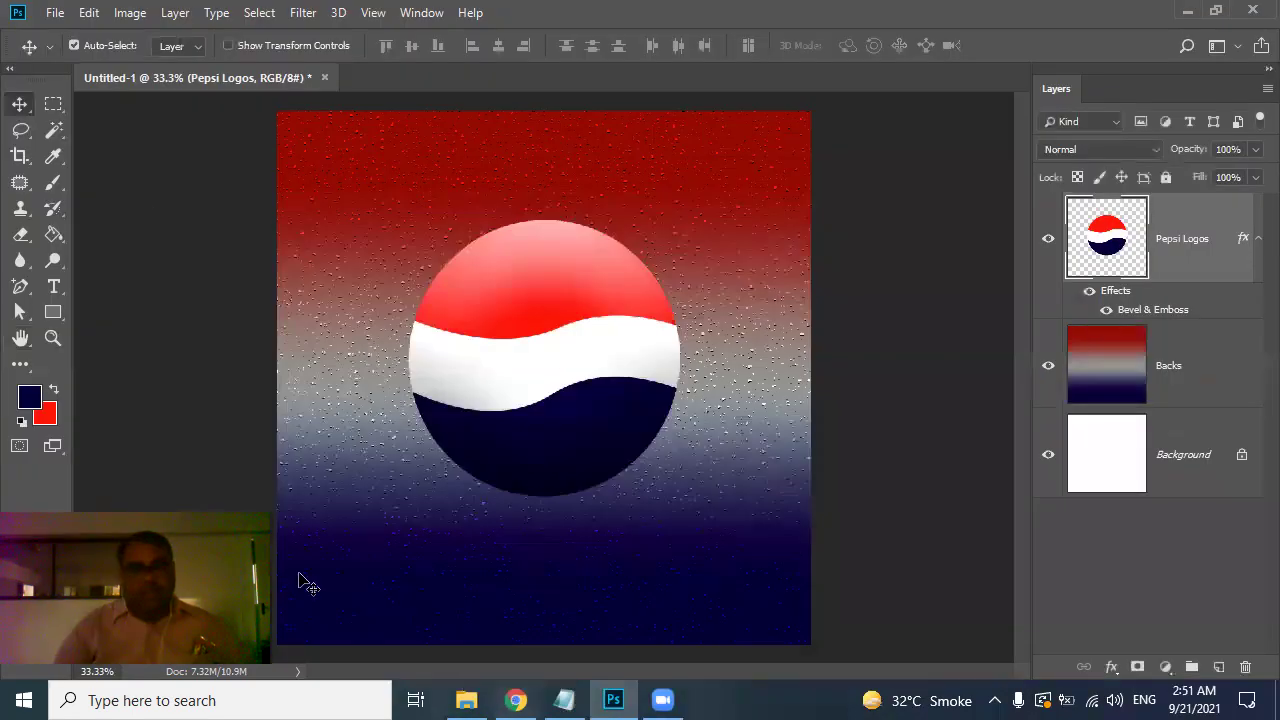
{"action": "left_click", "coordinate": [48, 290]}
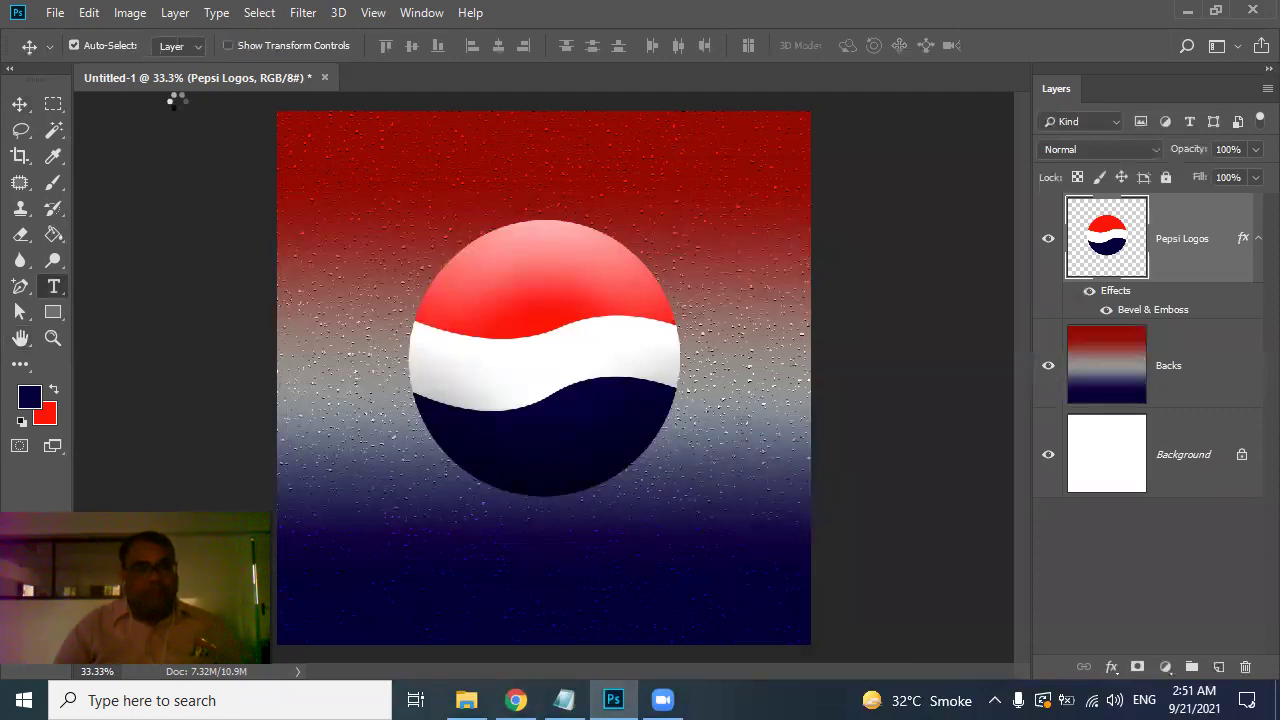
{"action": "left_click", "coordinate": [515, 700]}
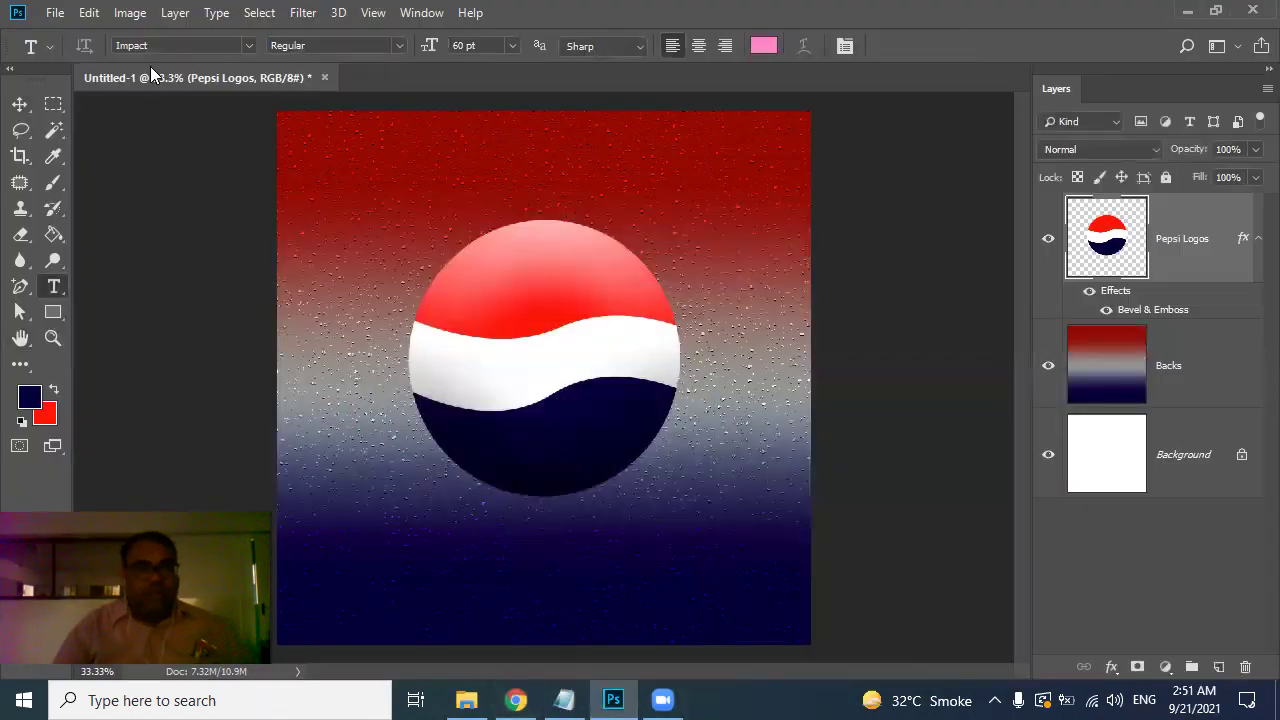
Step: Add a 72 pt text line reading PEPSI below the globe
{"action": "left_click", "coordinate": [390, 546]}
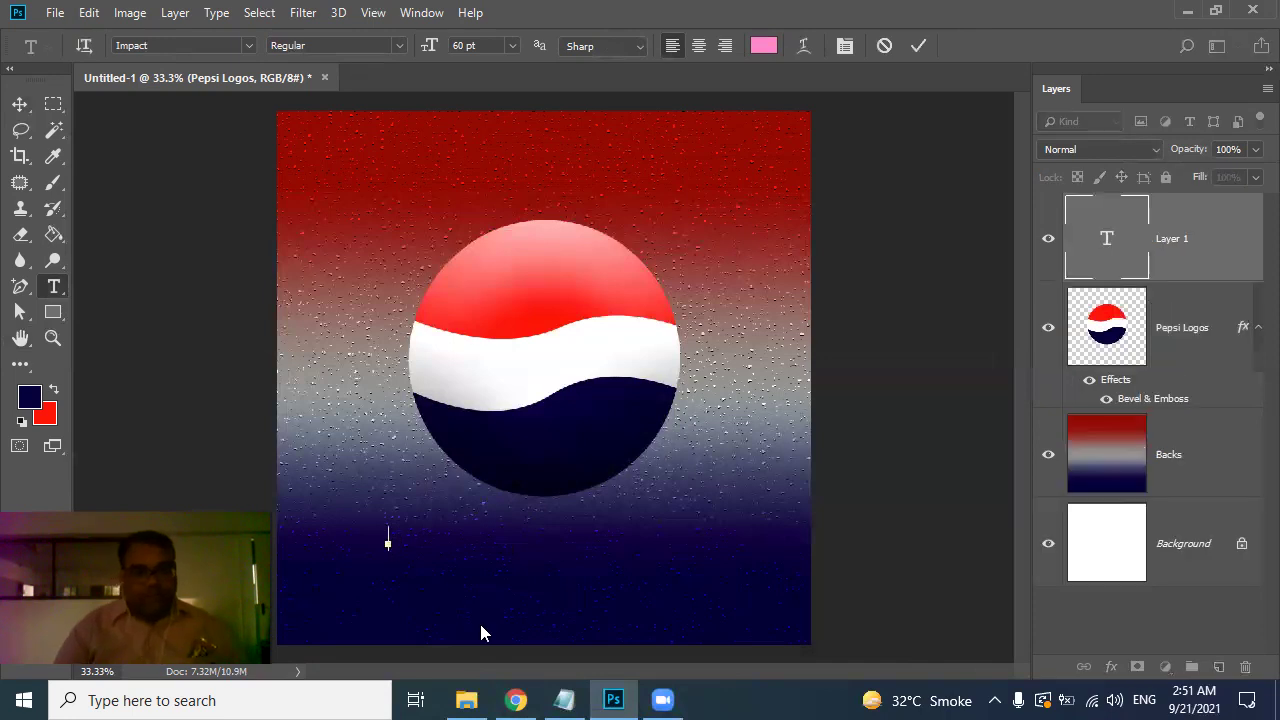
{"action": "left_click", "coordinate": [511, 45]}
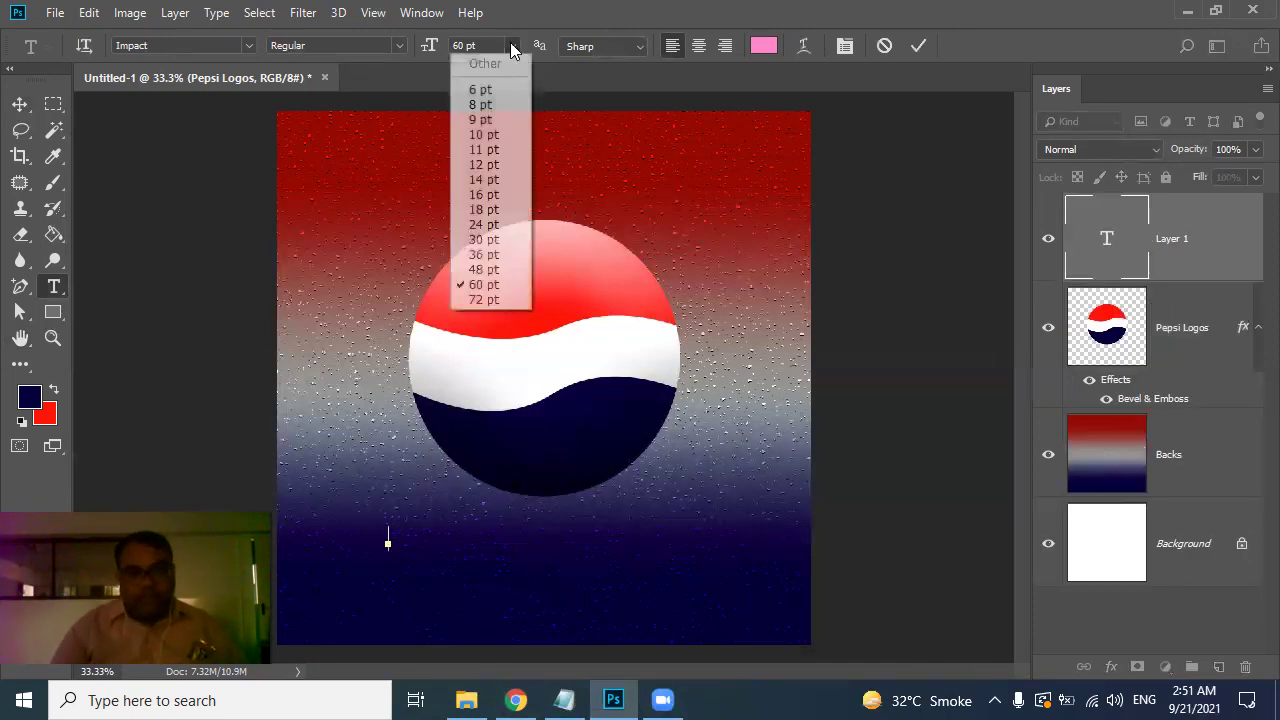
{"action": "left_click", "coordinate": [488, 300]}
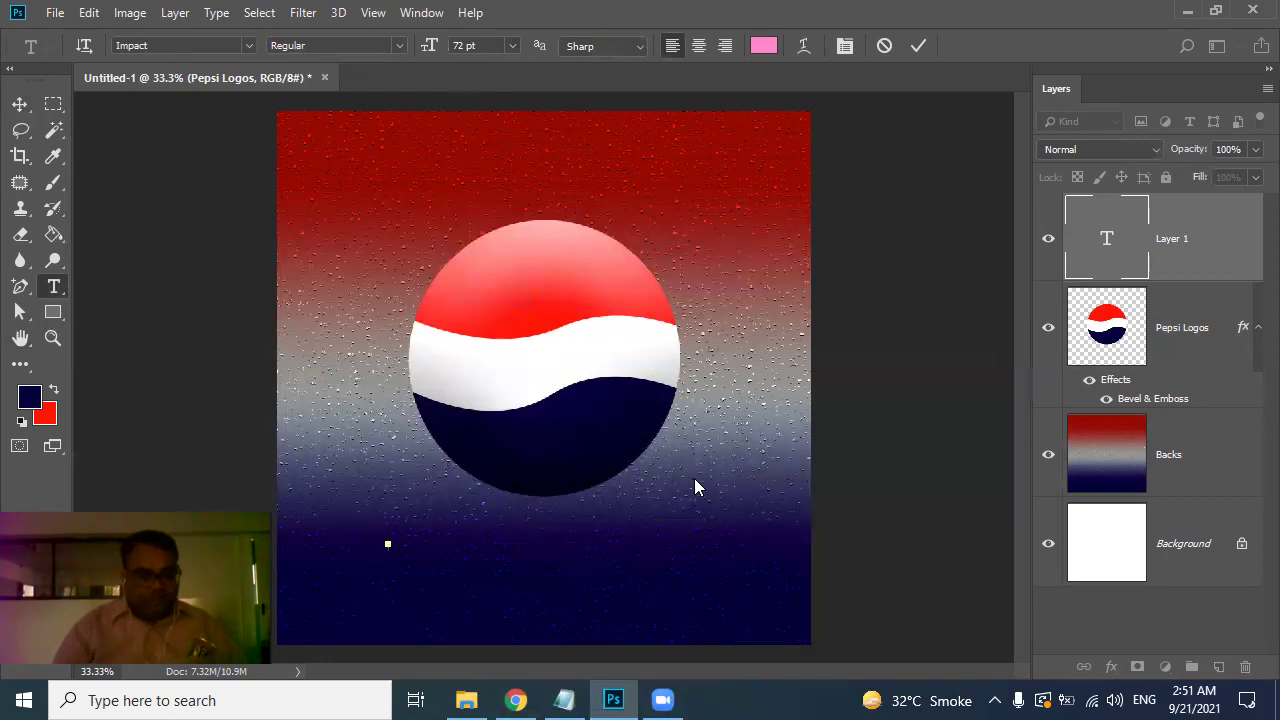
{"action": "type", "text": "PEP"}
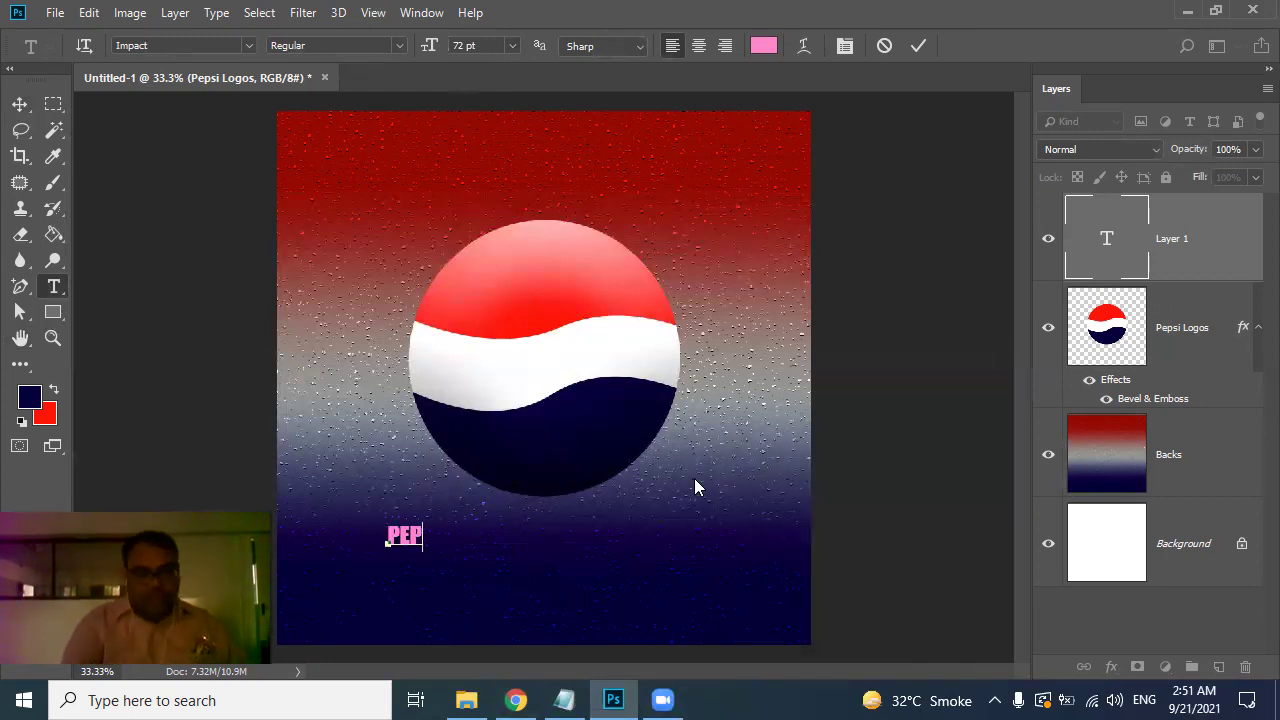
{"action": "type", "text": "SI"}
Step: Colour the whole PEPSI word navy
{"action": "key", "text": "ctrl+a"}
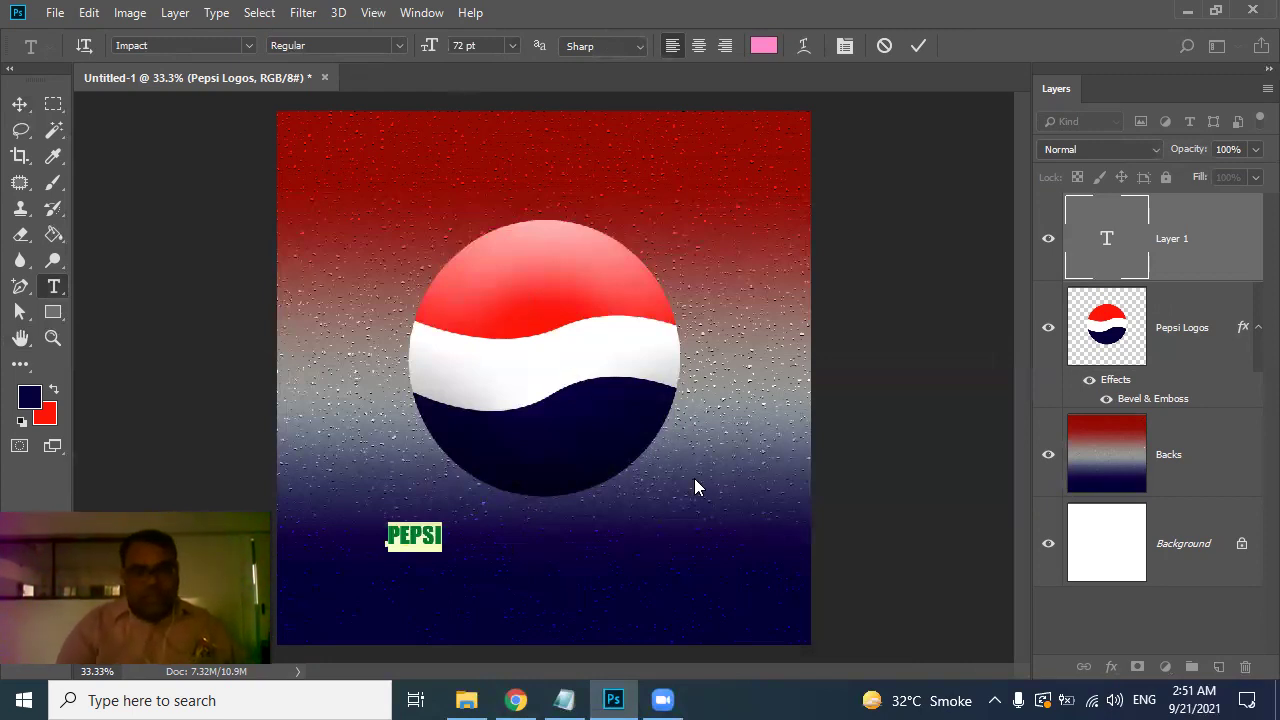
{"action": "left_click", "coordinate": [31, 395]}
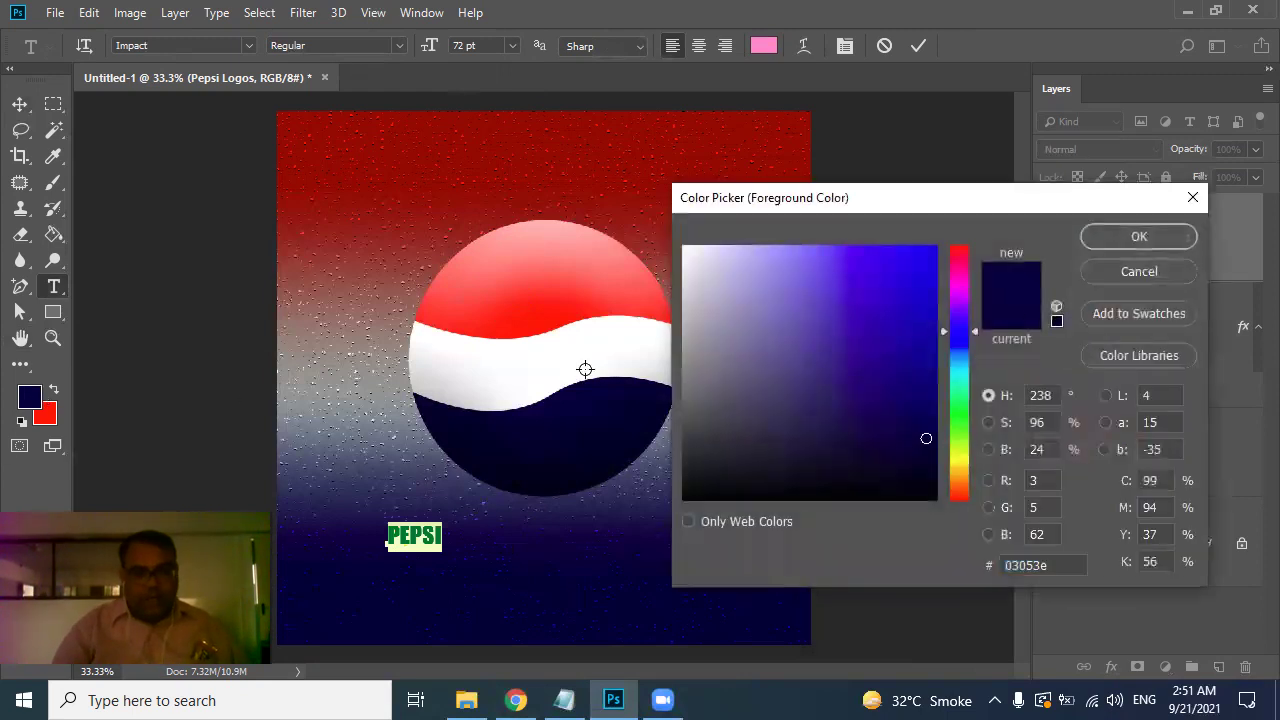
{"action": "left_click", "coordinate": [1137, 238]}
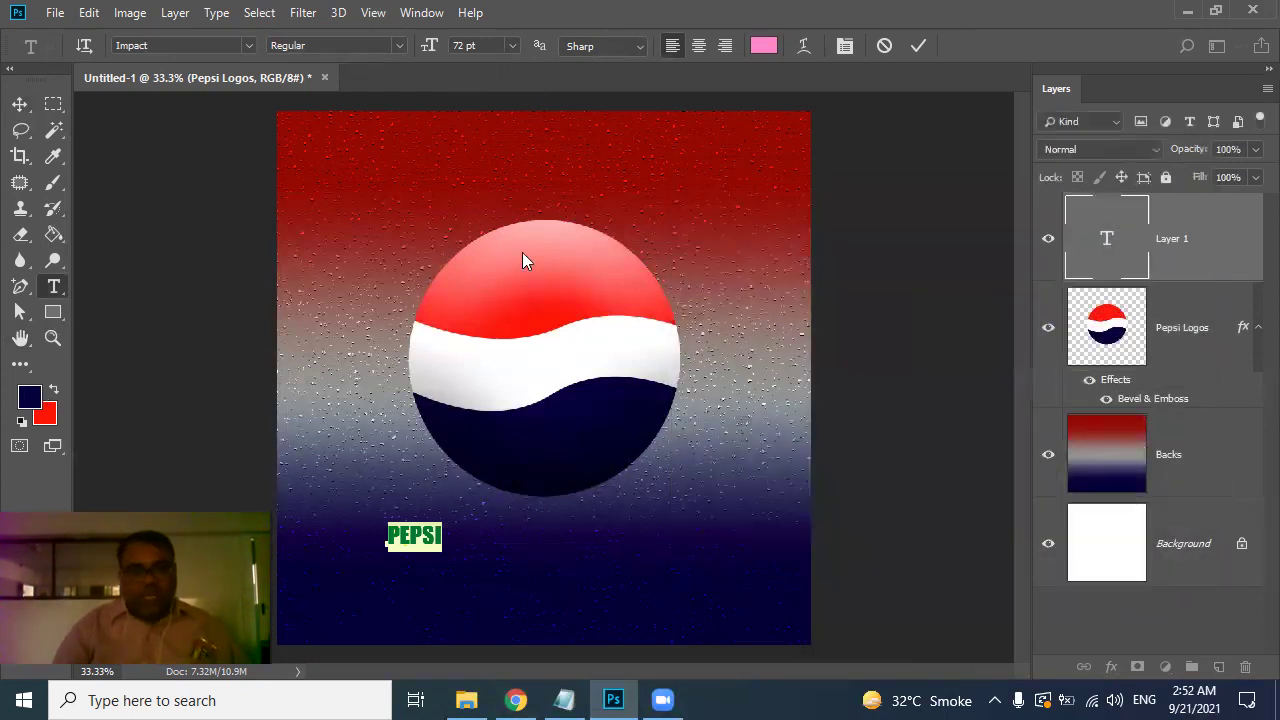
{"action": "left_click", "coordinate": [400, 47]}
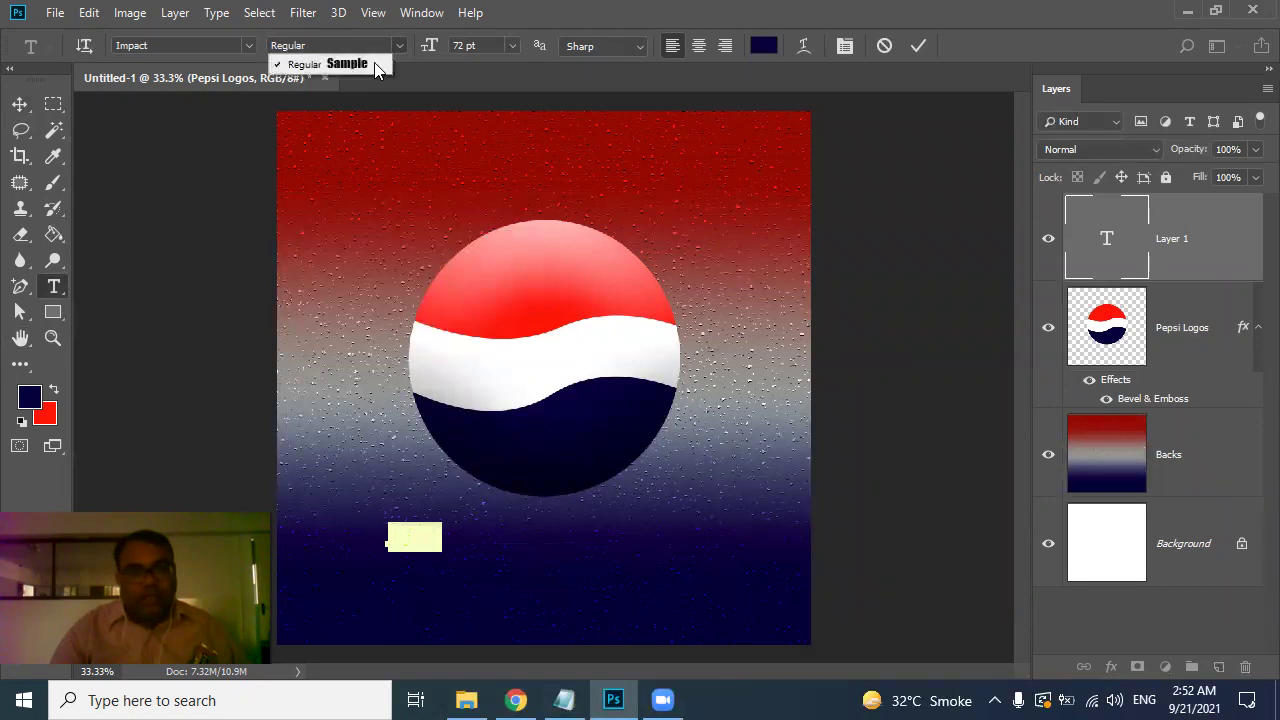
Step: Set the PEPSI text font to Arial Bold Italic and commit the text
{"action": "left_click", "coordinate": [180, 45]}
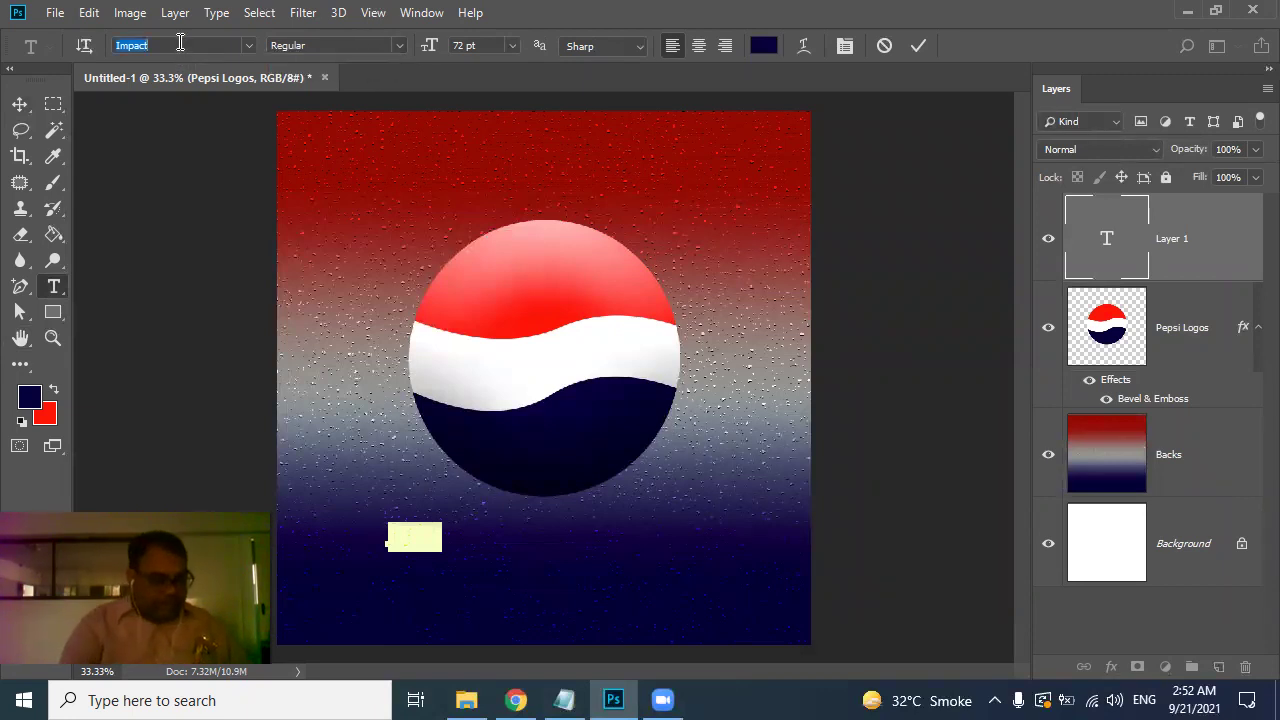
{"action": "left_click", "coordinate": [248, 45]}
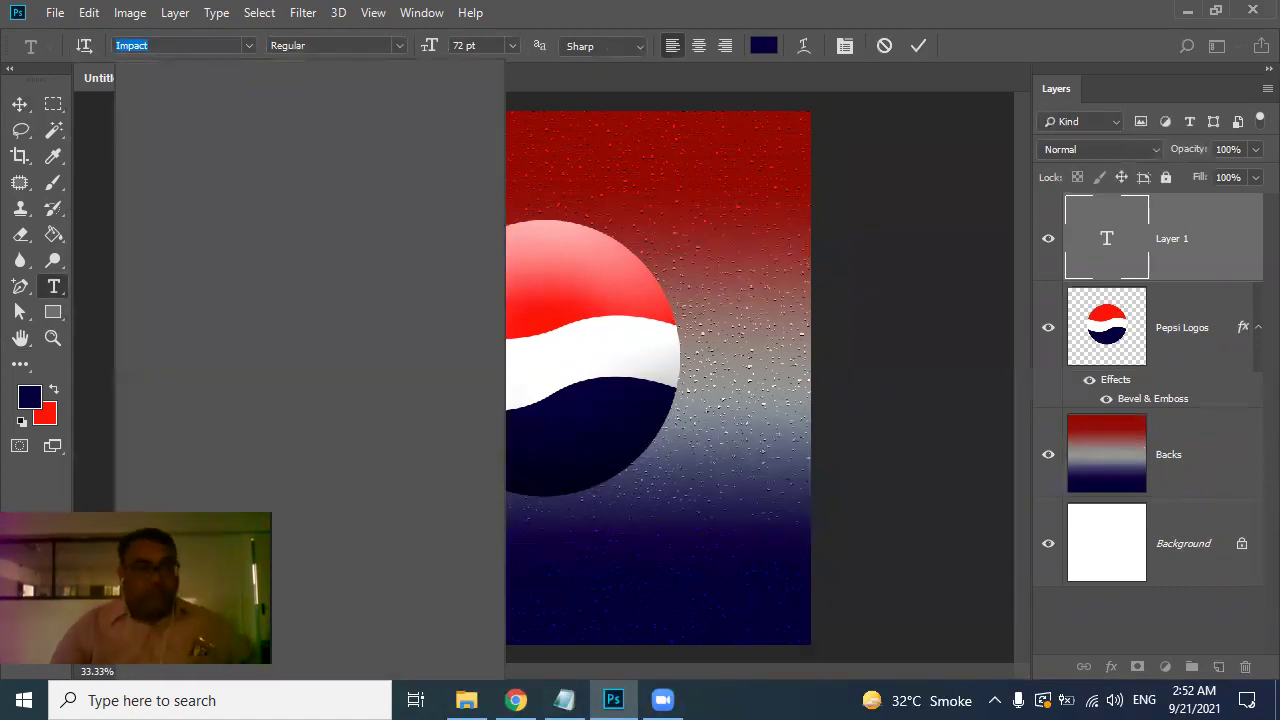
{"action": "type", "text": "ARIAL"}
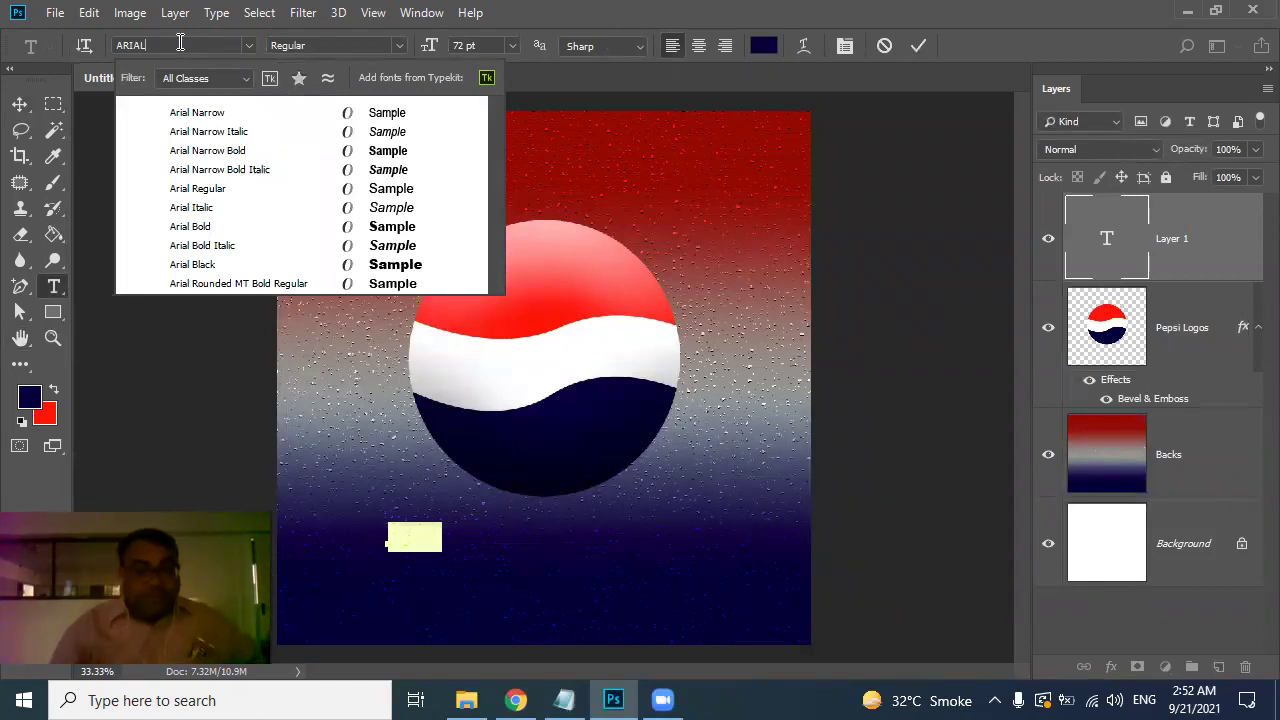
{"action": "key", "text": "Return"}
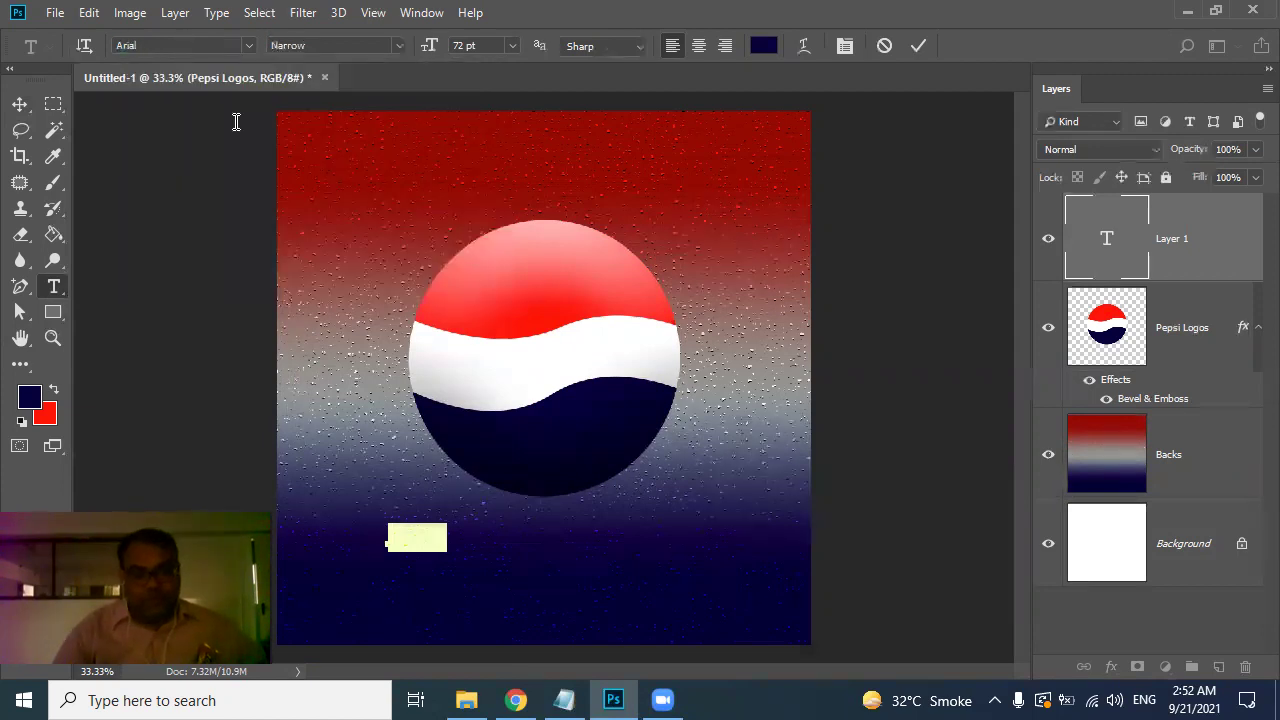
{"action": "left_click", "coordinate": [422, 537]}
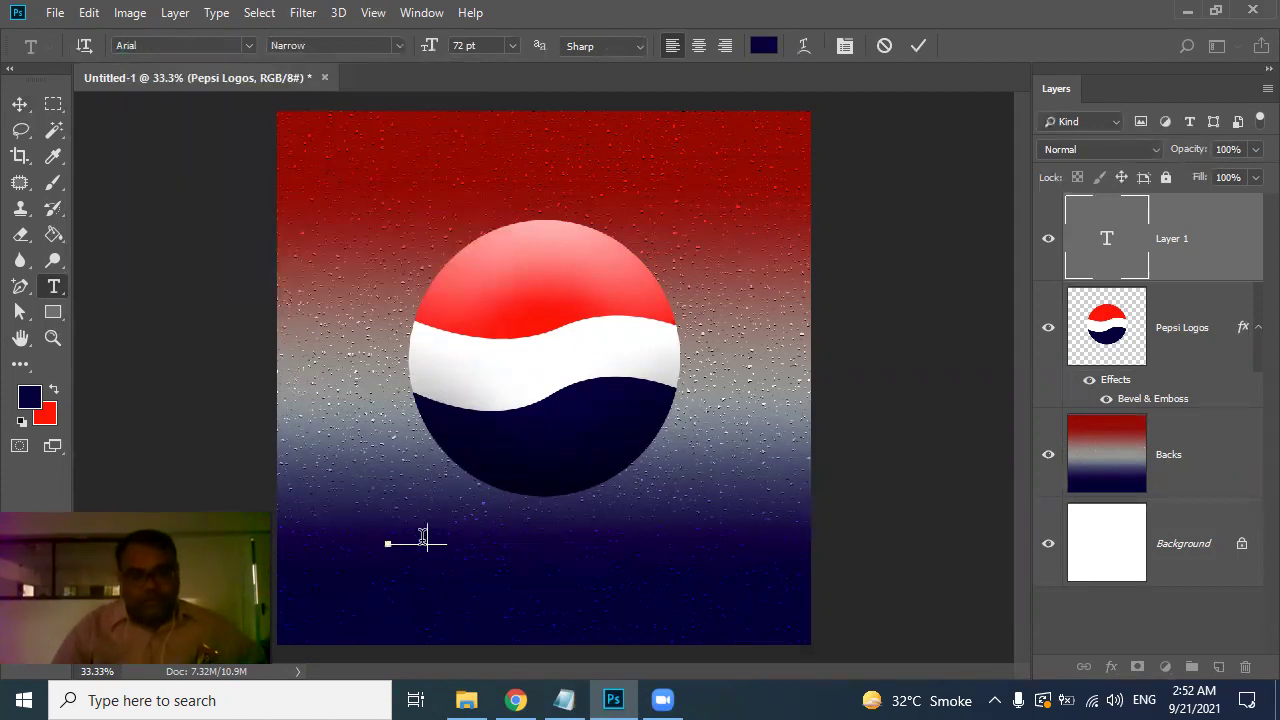
{"action": "double_click", "coordinate": [406, 537]}
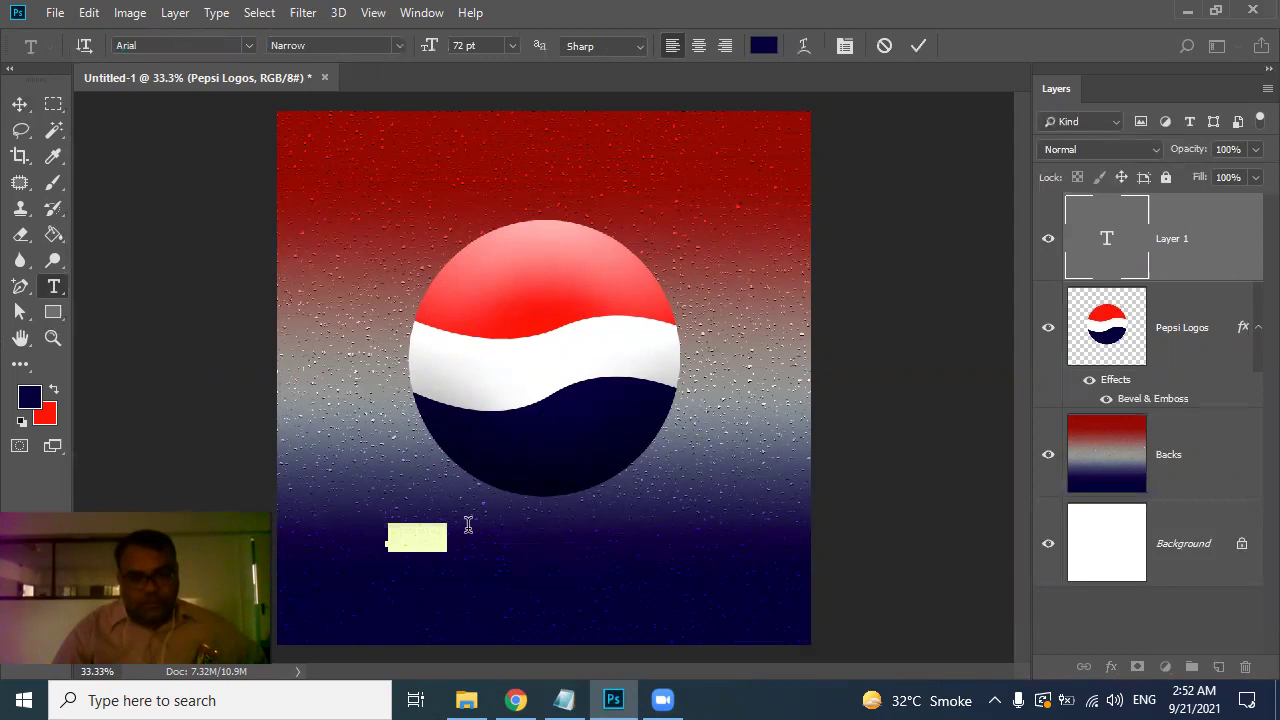
{"action": "left_click", "coordinate": [400, 46]}
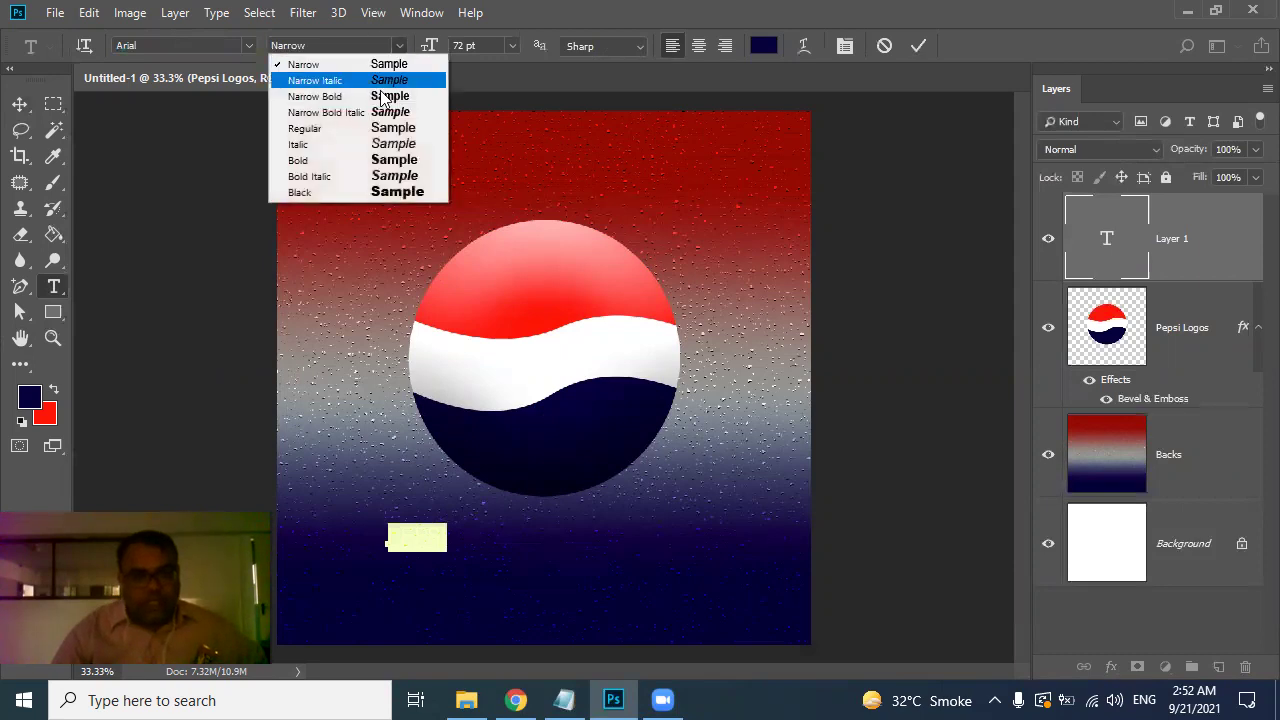
{"action": "left_click", "coordinate": [351, 177]}
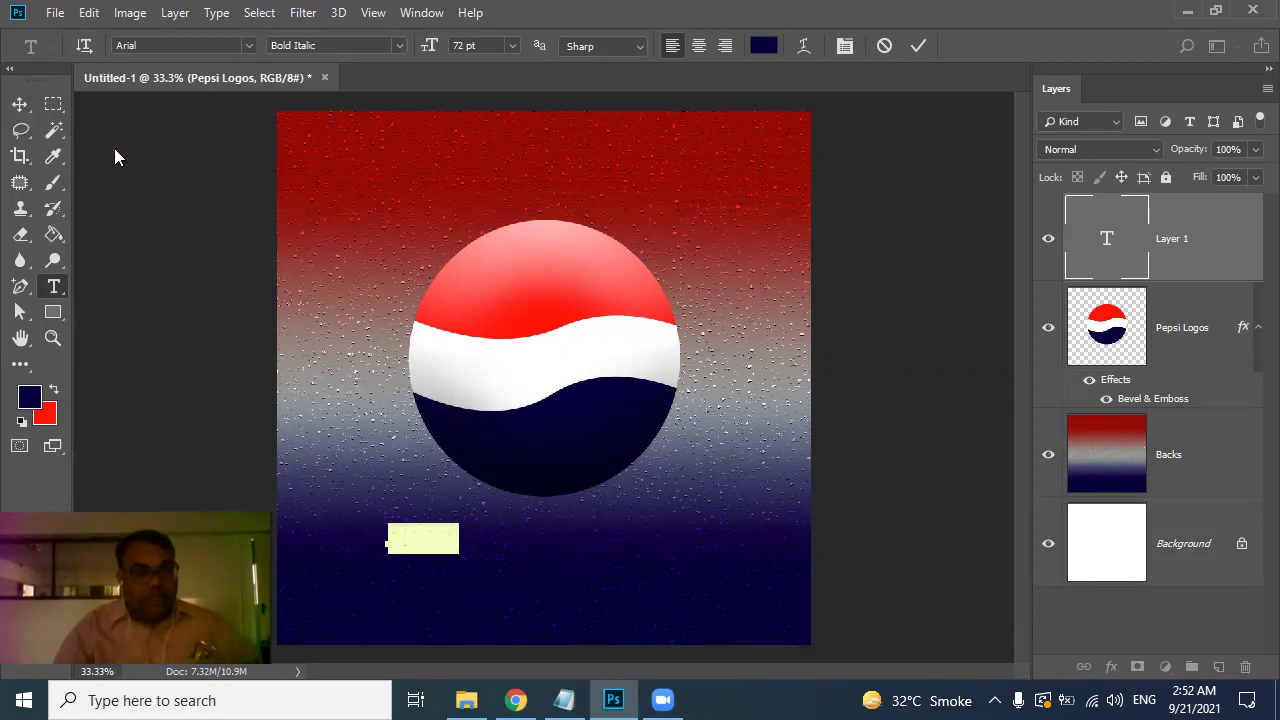
{"action": "left_click", "coordinate": [22, 105]}
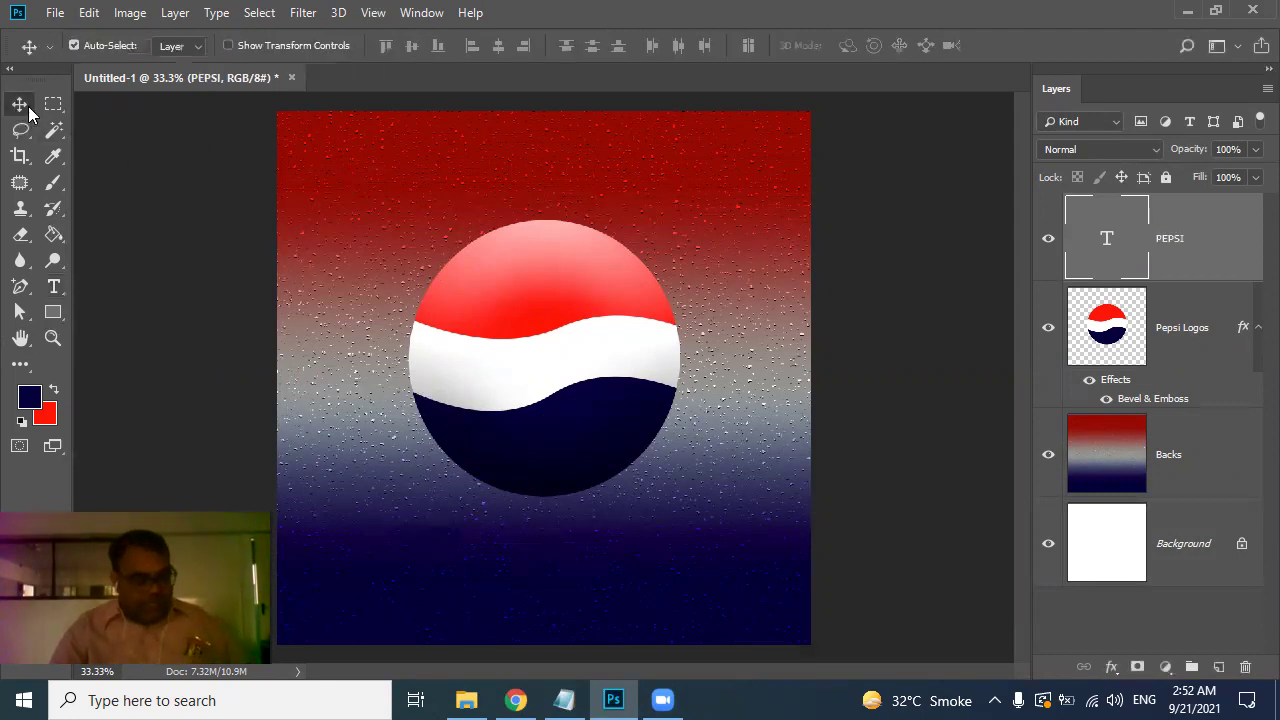
Step: Scale PEPSI up about 680%, move it over the globe's top, then shrink it to about 90%
{"action": "key", "text": "ctrl+t"}
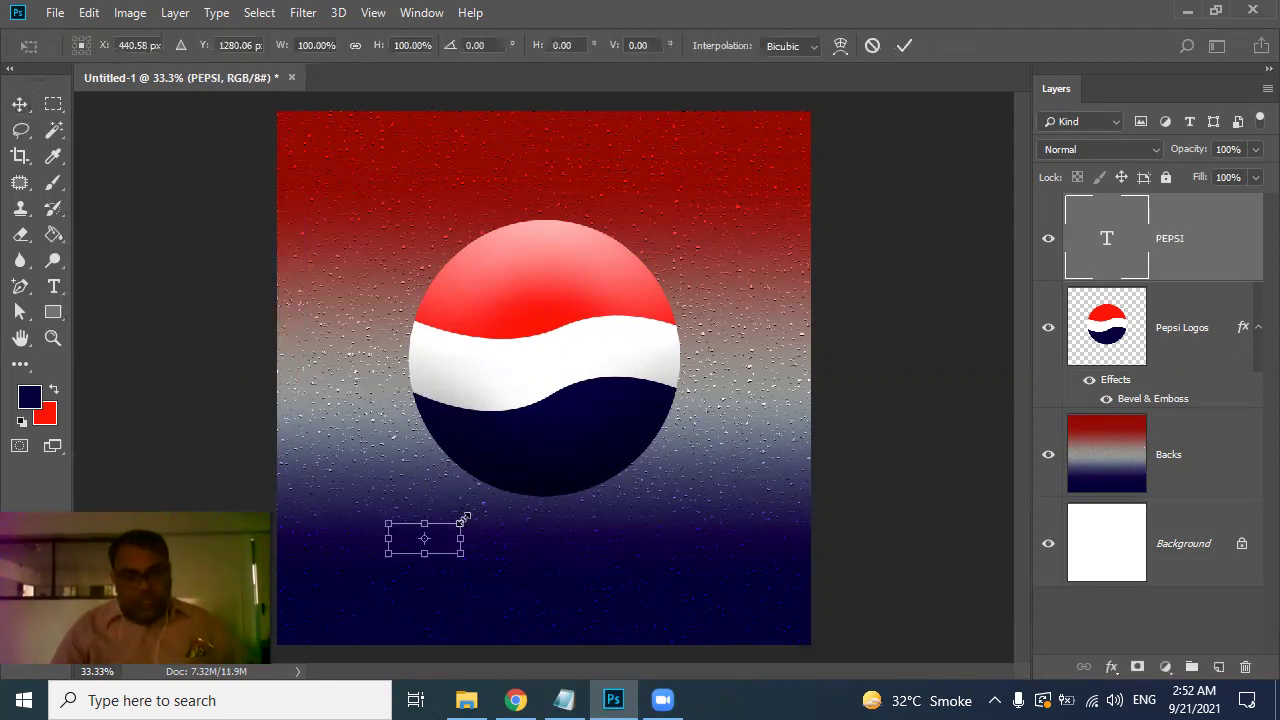
{"action": "left_click_drag", "start_coordinate": [494, 503], "coordinate": [657, 404]}
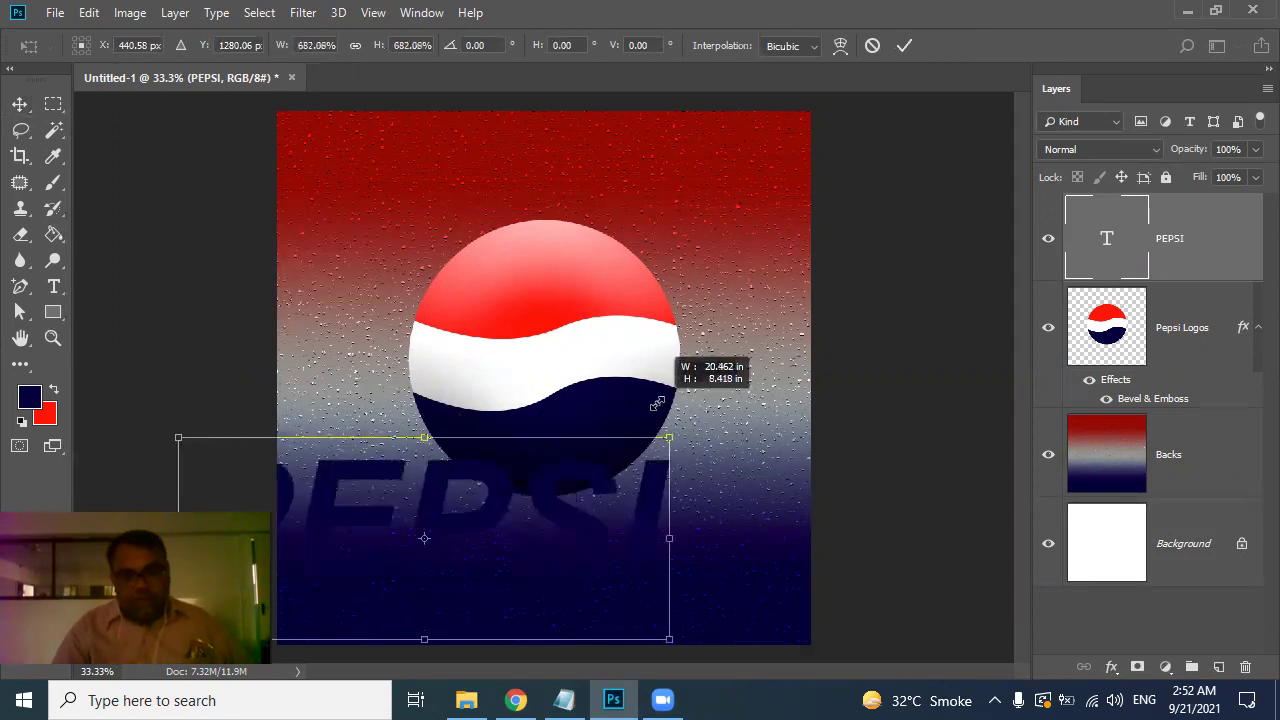
{"action": "key", "text": "Return"}
{"action": "mouse_move", "coordinate": [563, 523]}
{"action": "left_mouse_down"}
{"action": "mouse_move", "coordinate": [679, 213]}
{"action": "mouse_move", "coordinate": [679, 240]}
{"action": "left_mouse_up"}
{"action": "key", "text": "ctrl"}
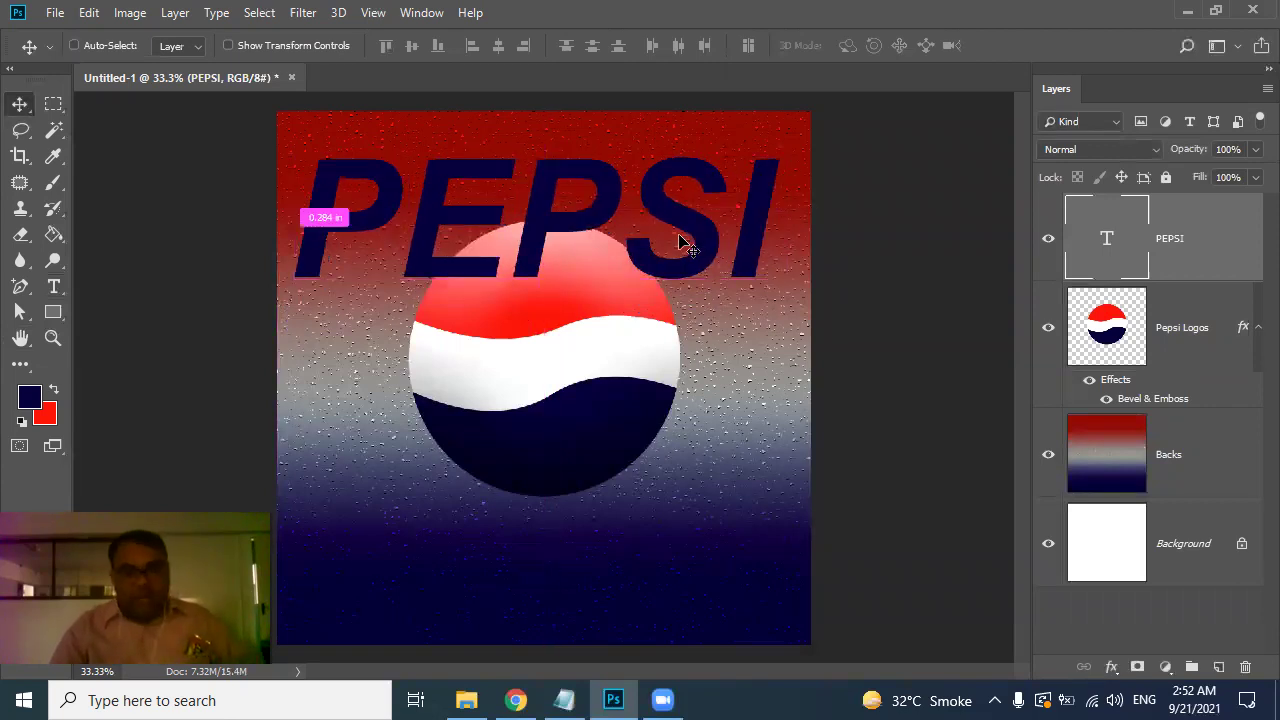
{"action": "key", "text": "ctrl+t"}
{"action": "left_click_drag", "start_coordinate": [781, 141], "coordinate": [770, 175]}
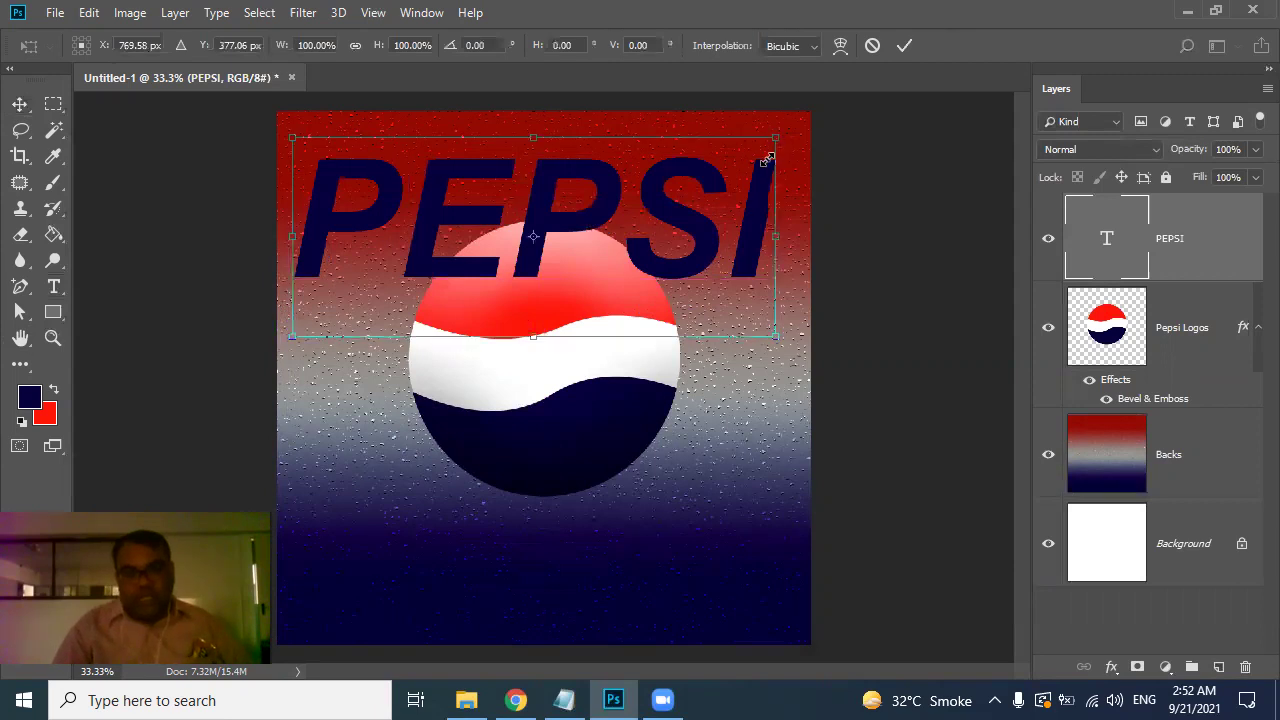
{"action": "key", "text": "Return"}
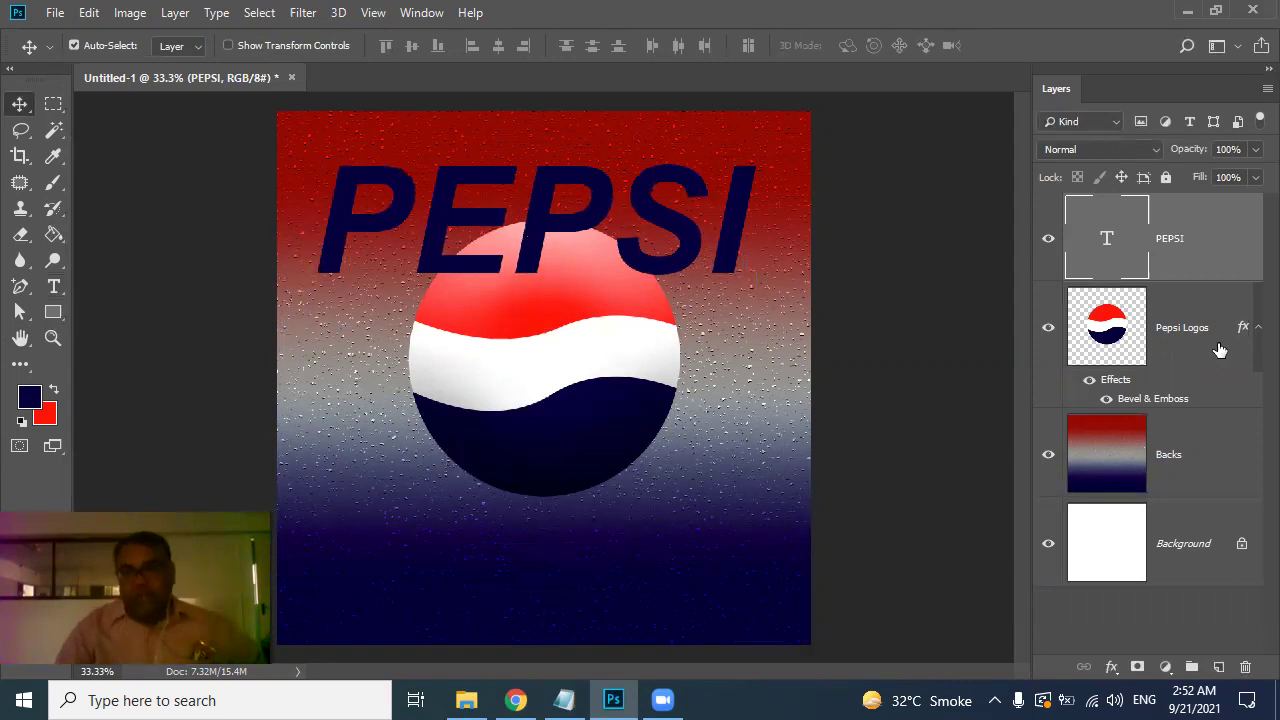
Step: Add a smooth inner Bevel & Emboss to PEPSI with size 54 px and depth 43%
{"action": "right_click", "coordinate": [1188, 234]}
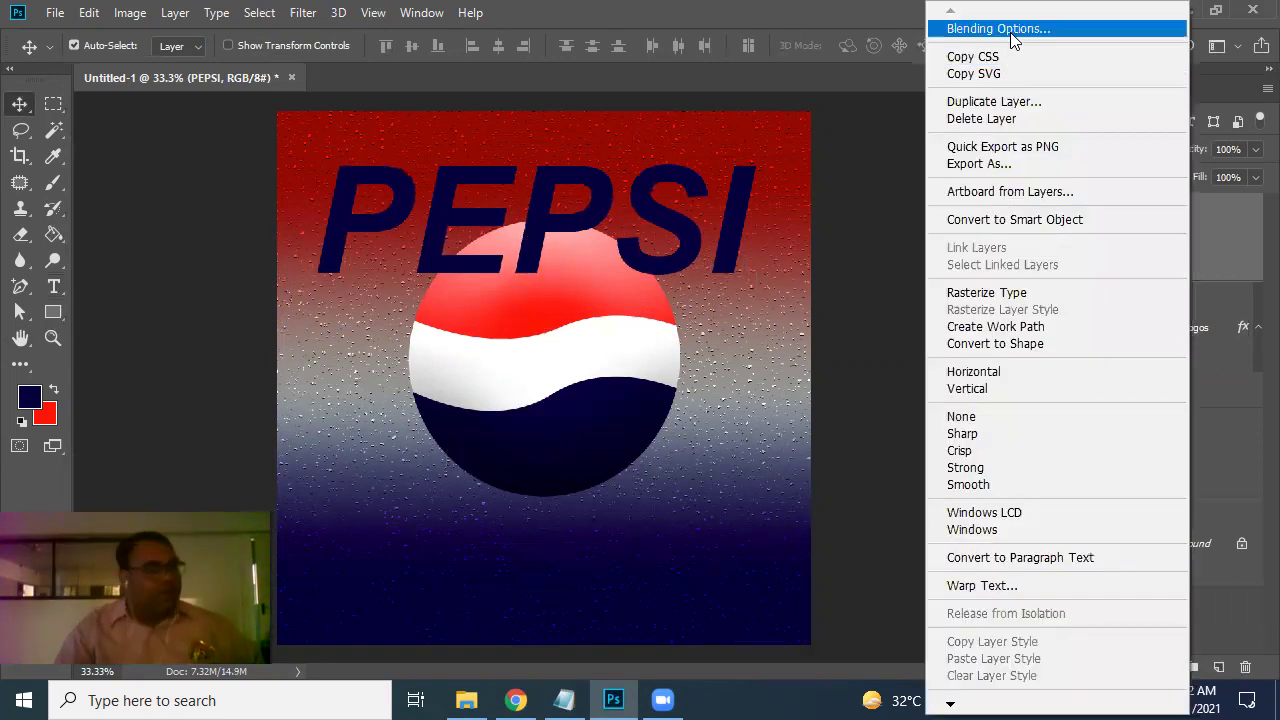
{"action": "key", "text": "Escape"}
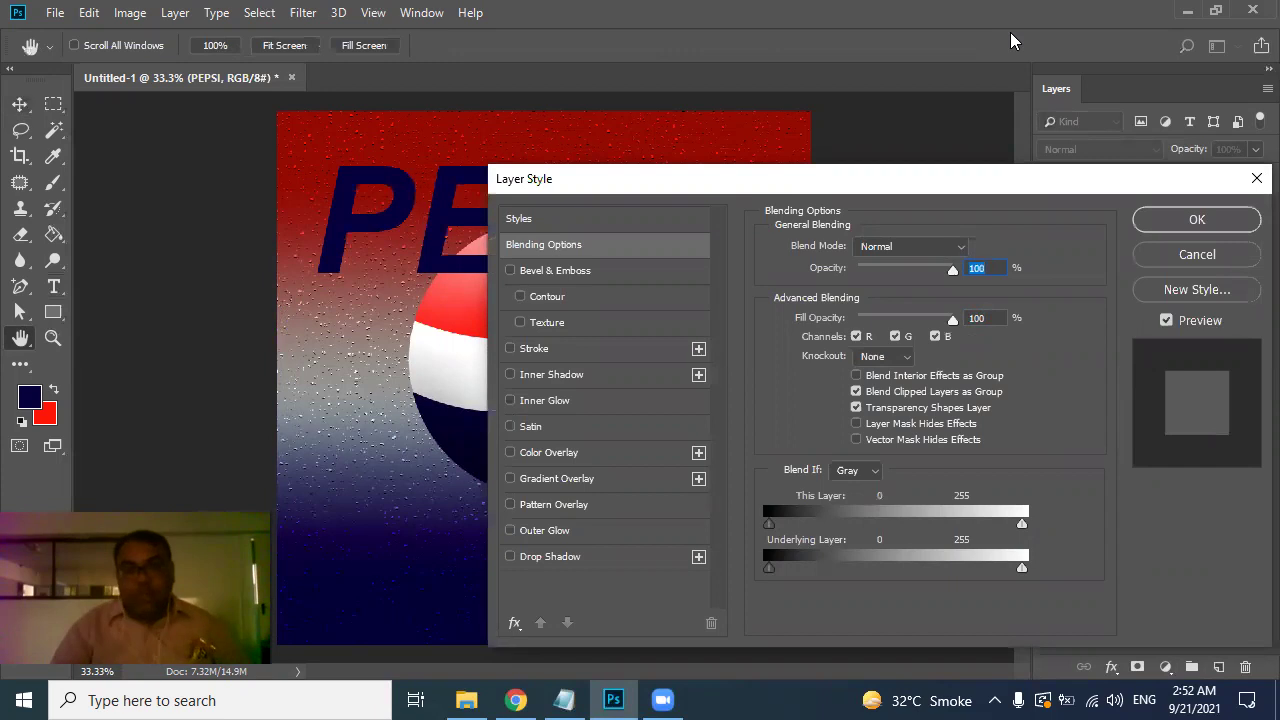
{"action": "left_click_drag", "start_coordinate": [924, 196], "coordinate": [888, 355]}
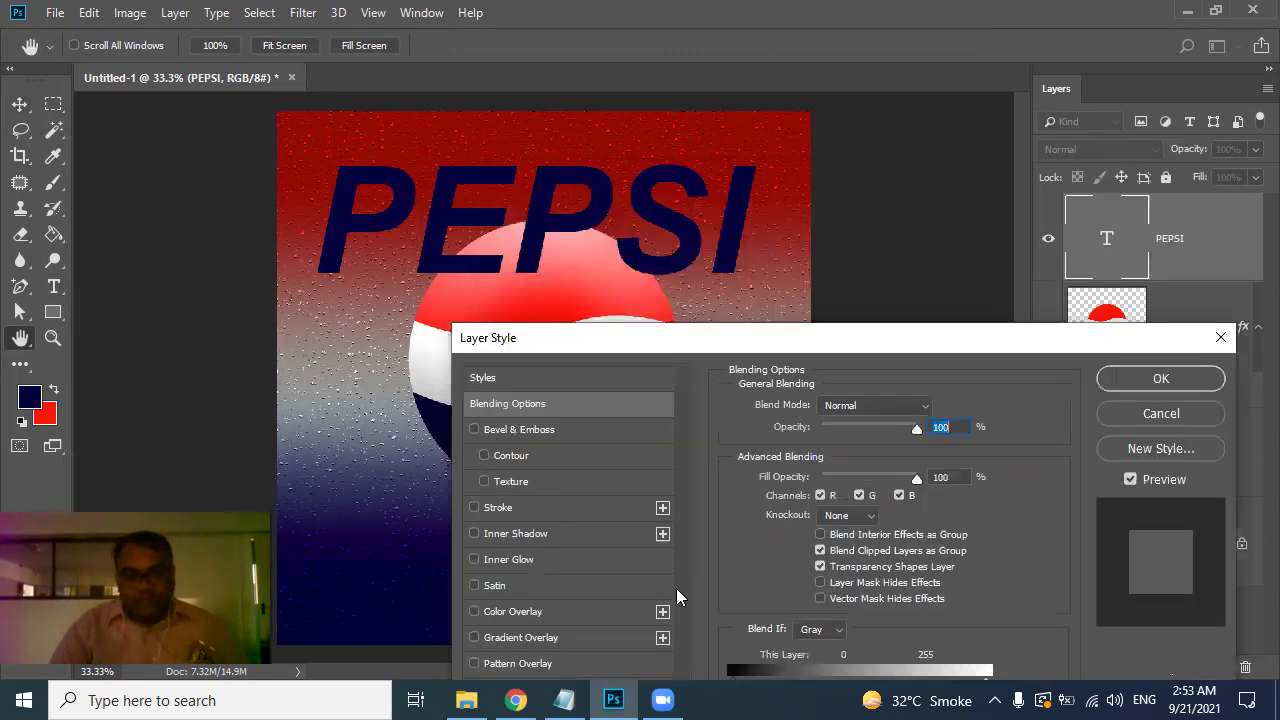
{"action": "left_click", "coordinate": [536, 430]}
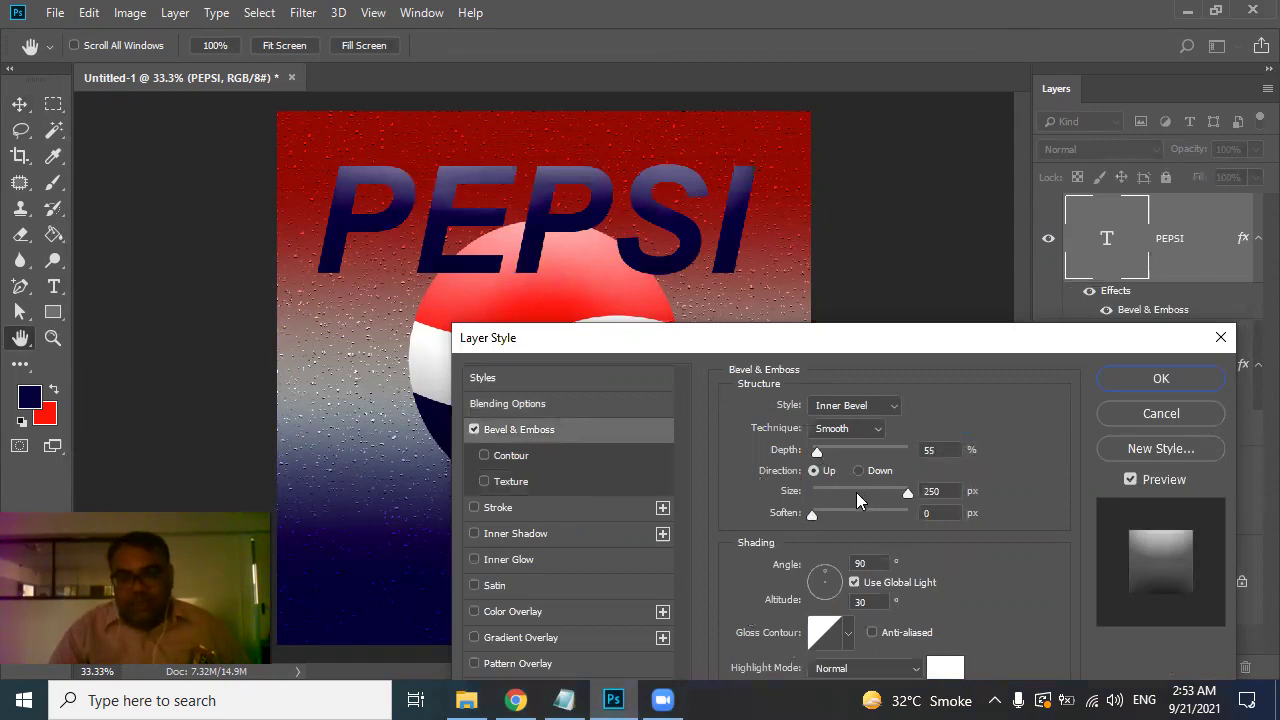
{"action": "left_click_drag", "start_coordinate": [856, 492], "coordinate": [837, 497]}
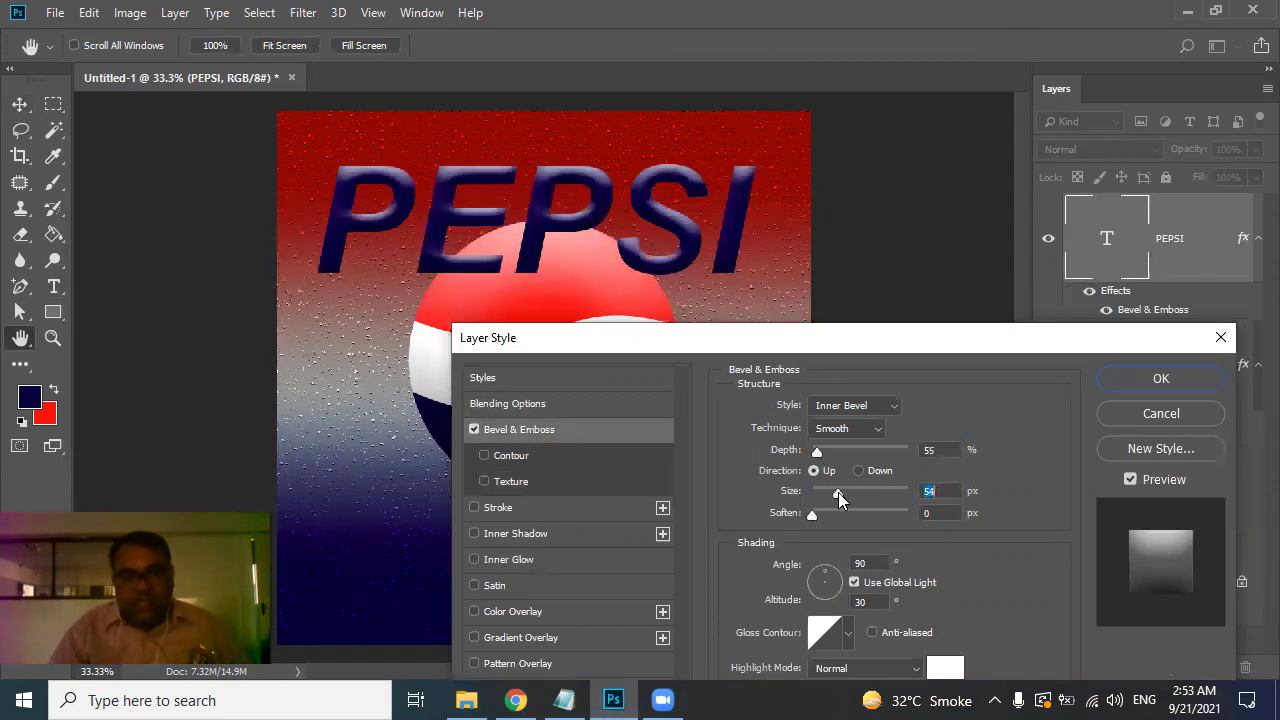
{"action": "left_click_drag", "start_coordinate": [815, 455], "coordinate": [816, 457]}
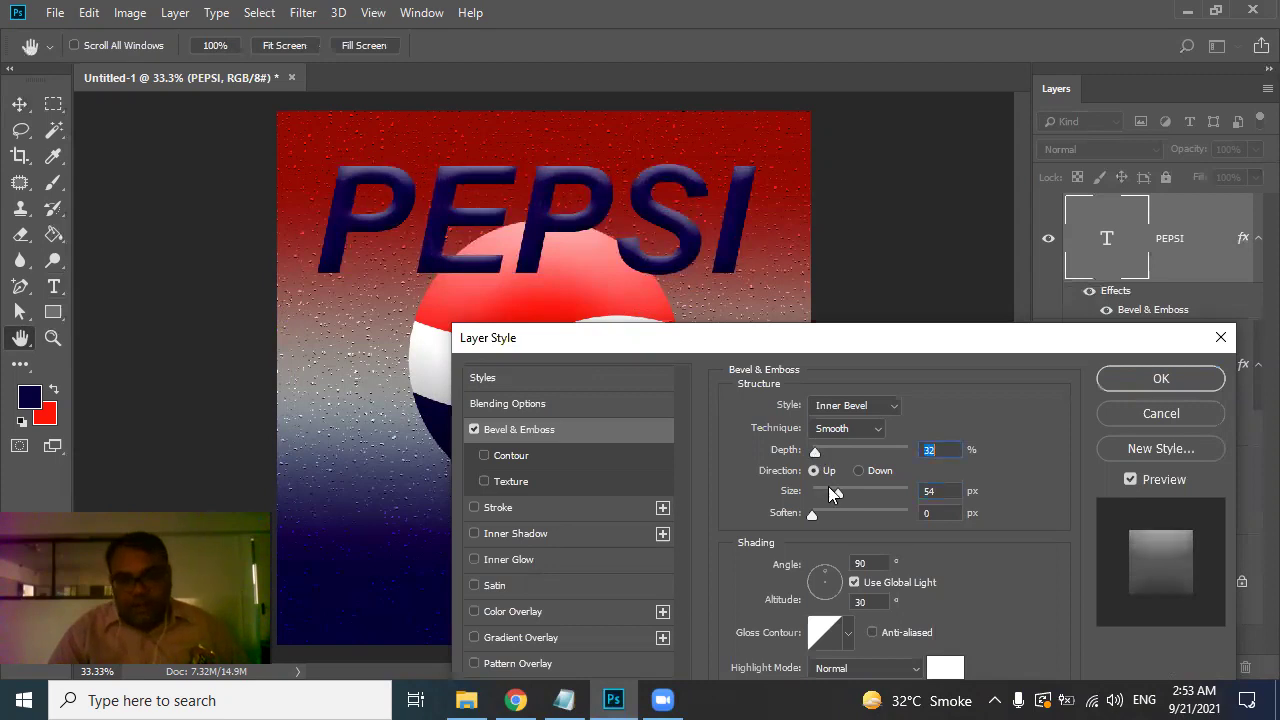
{"action": "left_click_drag", "start_coordinate": [818, 458], "coordinate": [818, 460]}
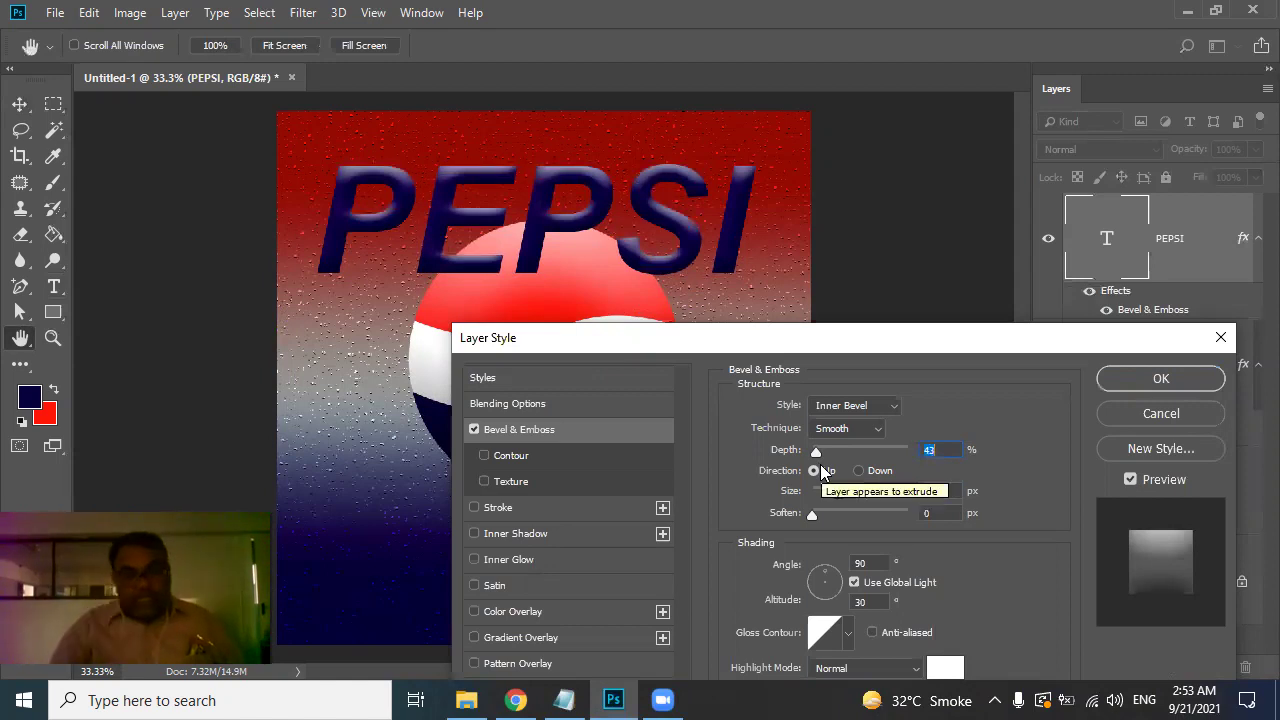
{"action": "left_click_drag", "start_coordinate": [784, 337], "coordinate": [1087, 273]}
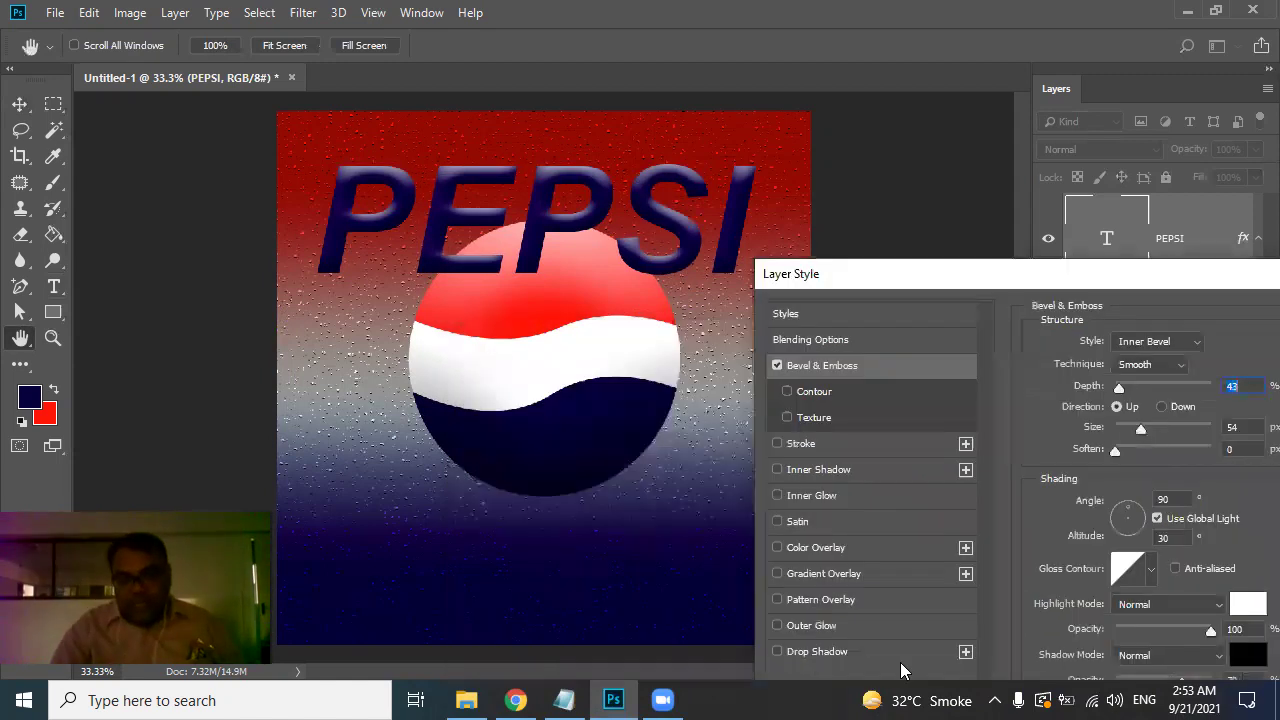
Step: Add a Normal-mode drop shadow to PEPSI coloured white (#ffffff)
{"action": "left_click", "coordinate": [848, 650]}
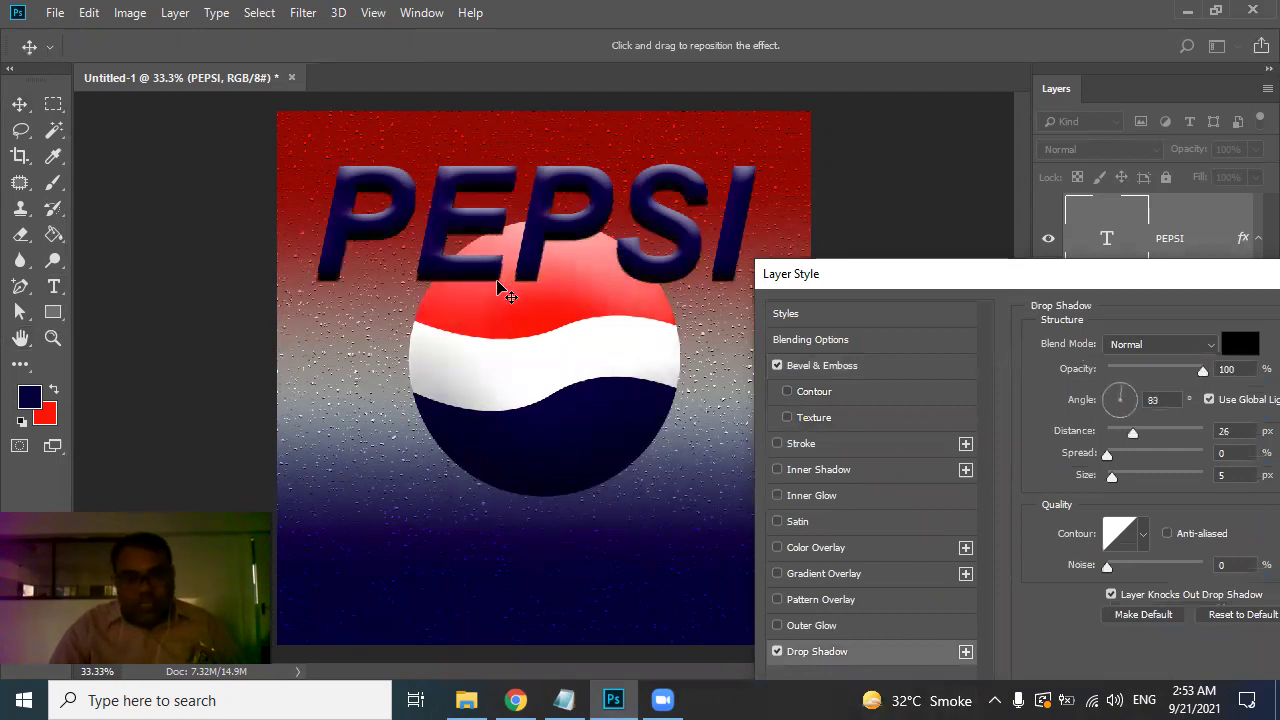
{"action": "left_click_drag", "start_coordinate": [499, 274], "coordinate": [497, 280]}
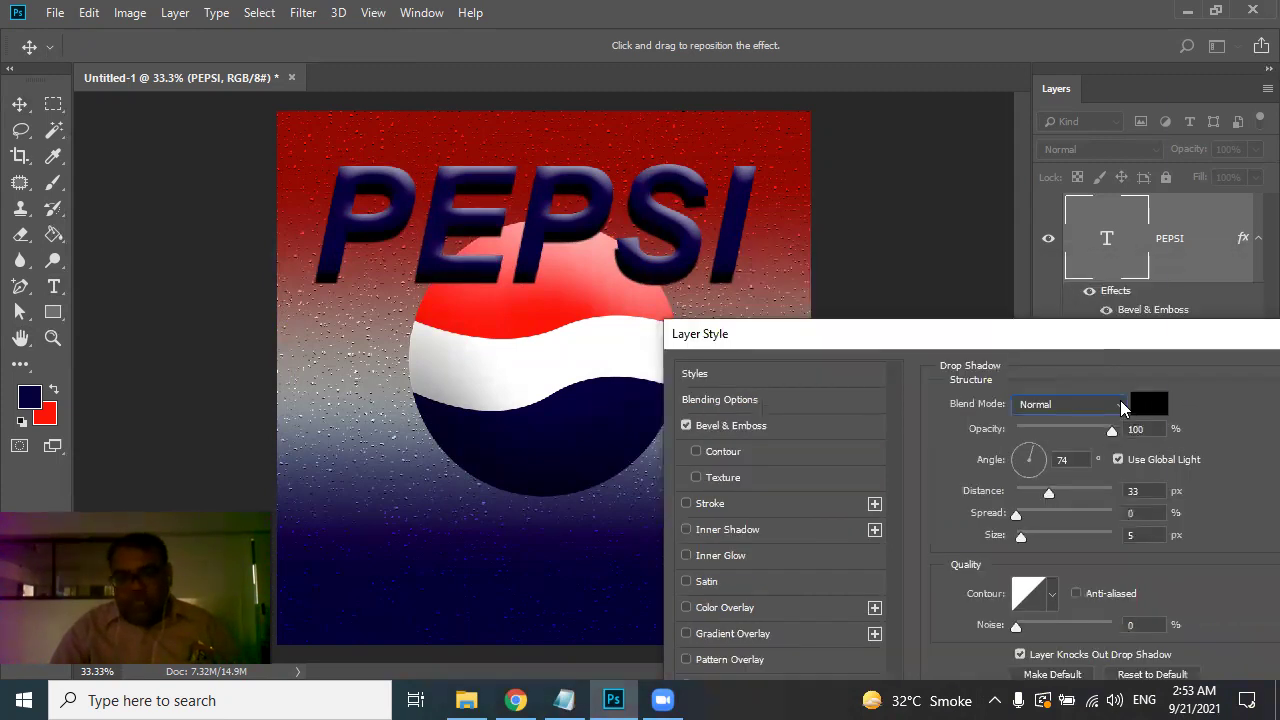
{"action": "left_click", "coordinate": [1120, 403]}
{"action": "left_click", "coordinate": [1040, 10]}
{"action": "left_click", "coordinate": [1148, 405]}
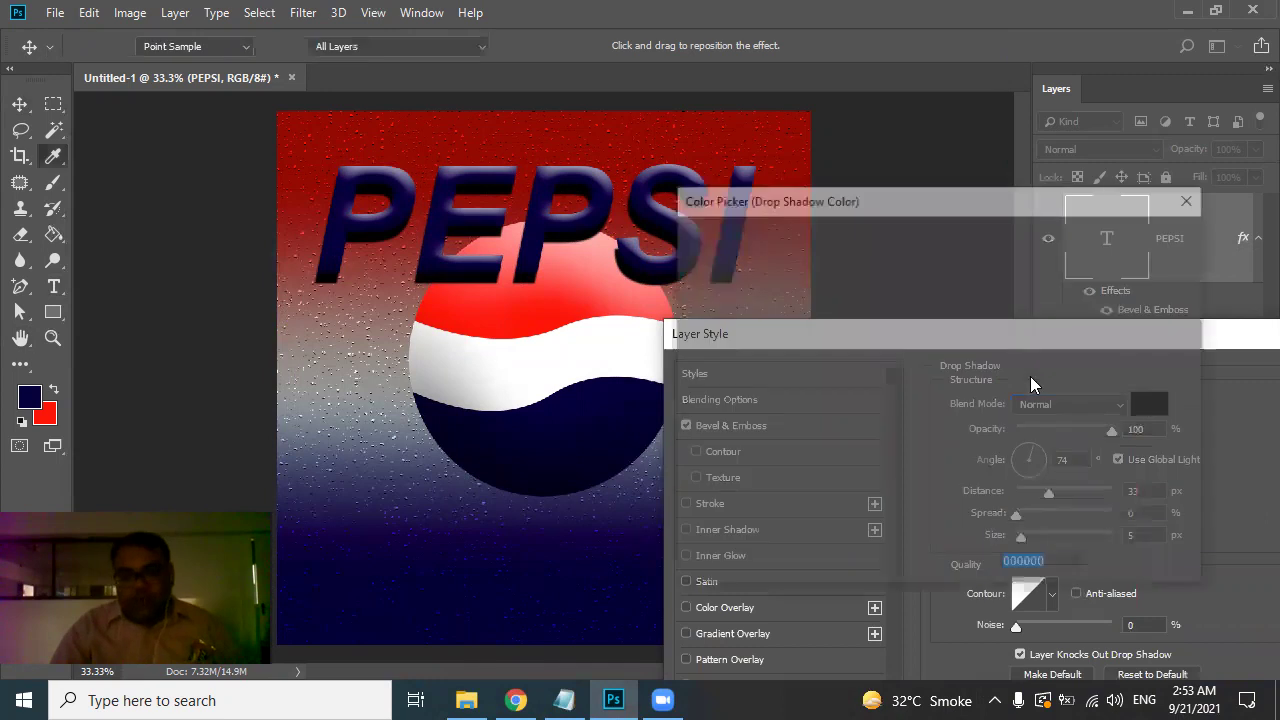
{"action": "type", "text": "ffffff"}
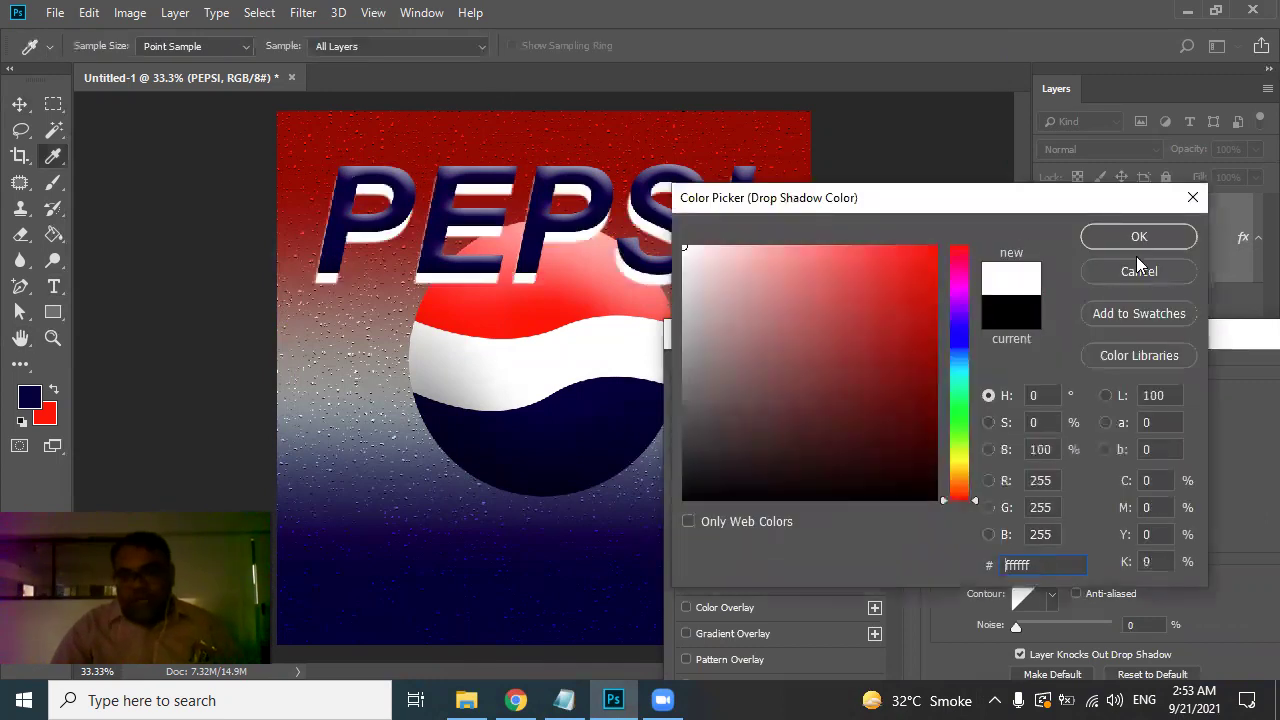
{"action": "left_click", "coordinate": [1128, 240]}
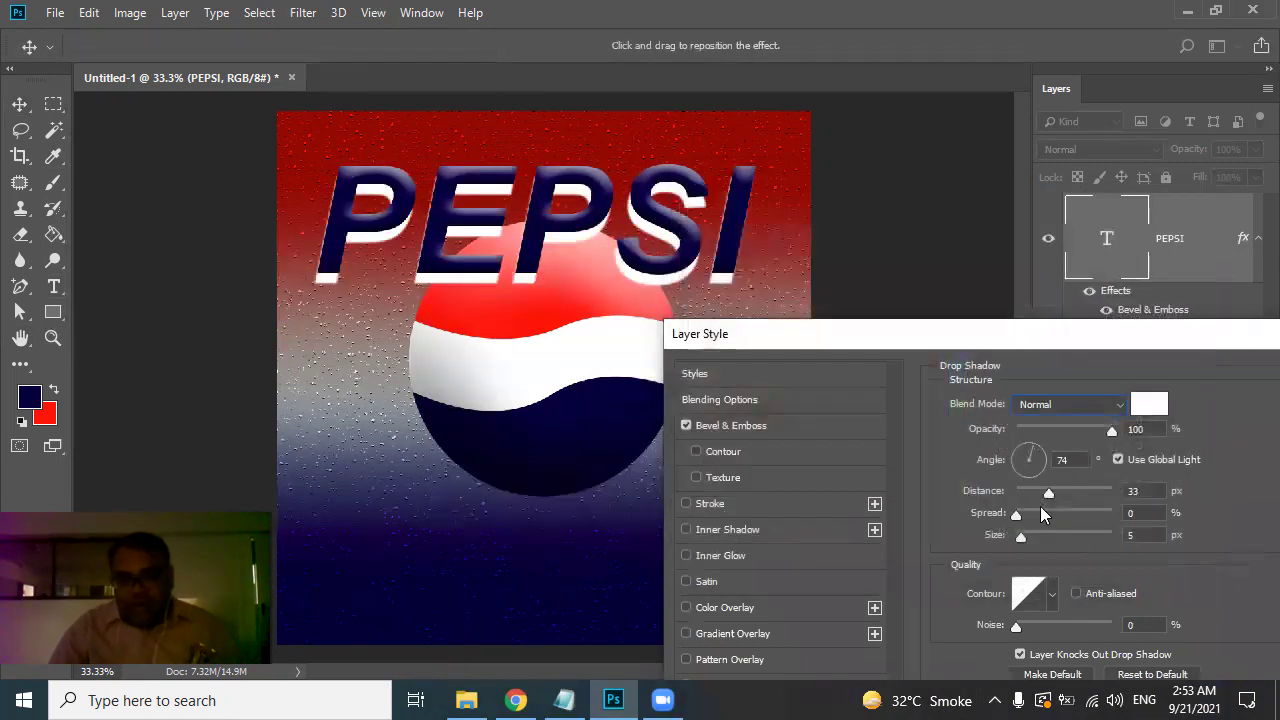
Step: Tune the white shadow to distance 5 px, spread 39% and size 32 px for a soft glow
{"action": "left_click_drag", "start_coordinate": [1050, 495], "coordinate": [1032, 495]}
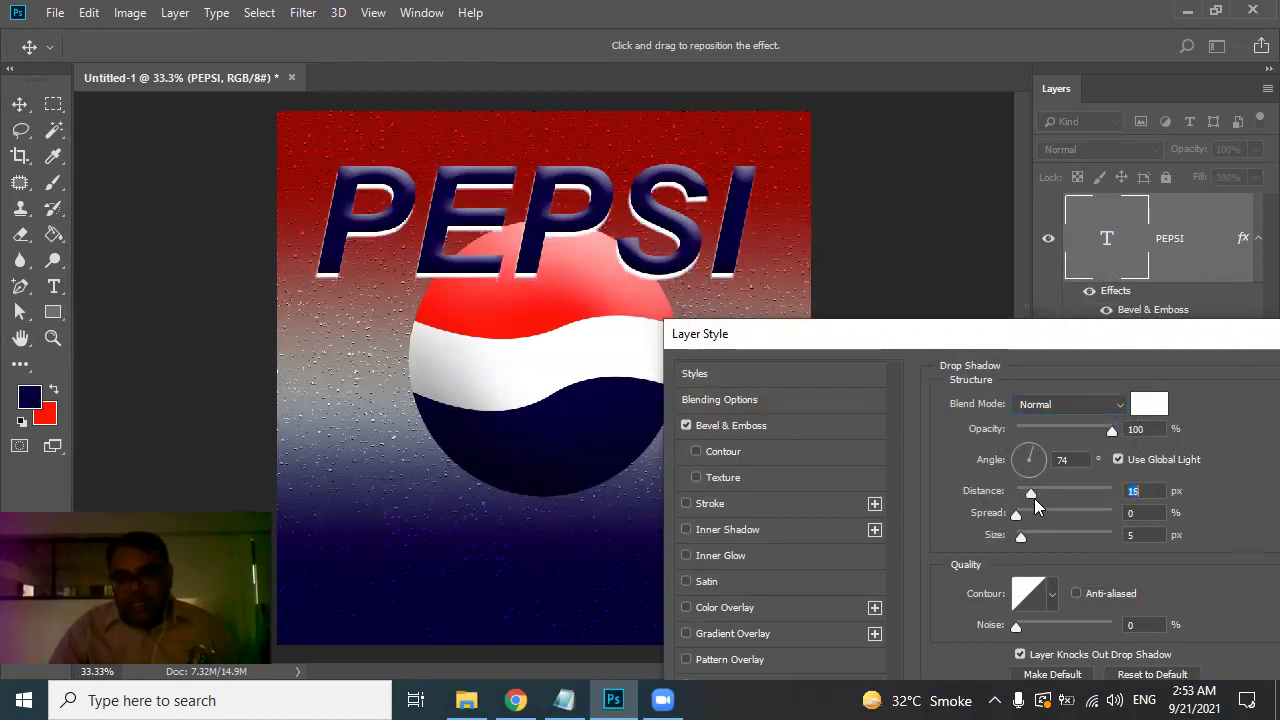
{"action": "left_click_drag", "start_coordinate": [1018, 514], "coordinate": [1046, 516]}
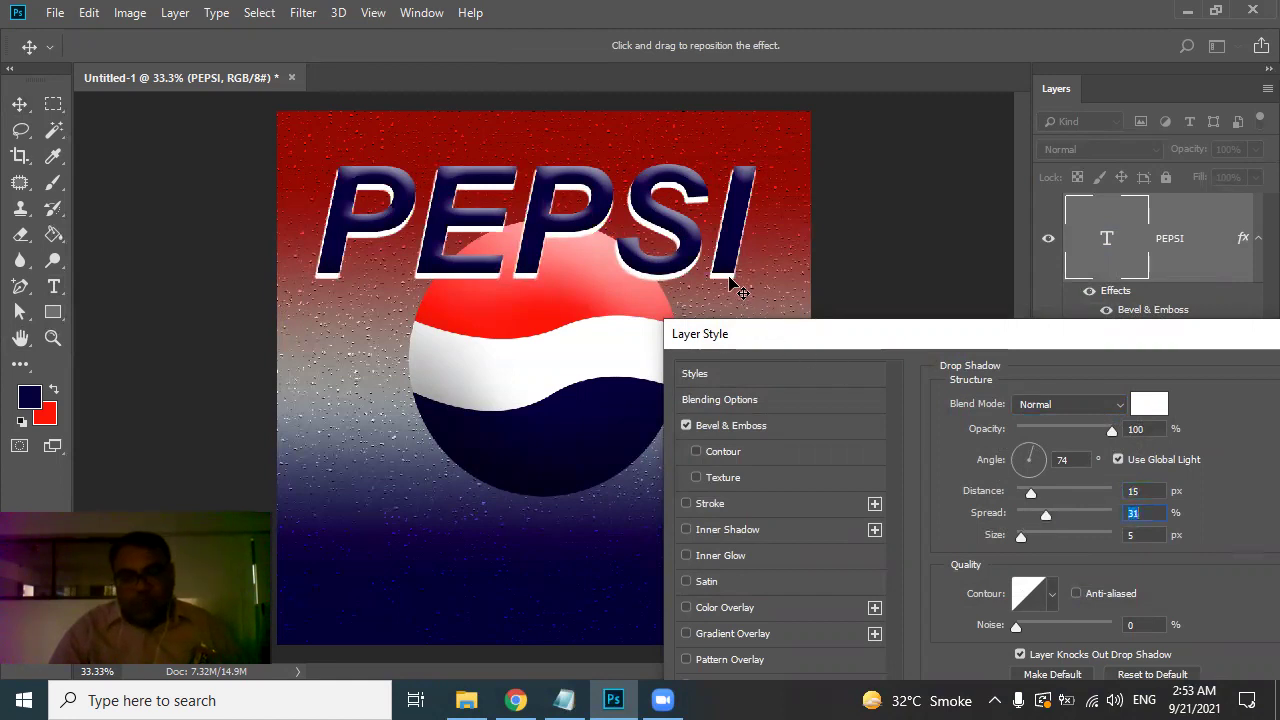
{"action": "left_click_drag", "start_coordinate": [729, 277], "coordinate": [727, 273]}
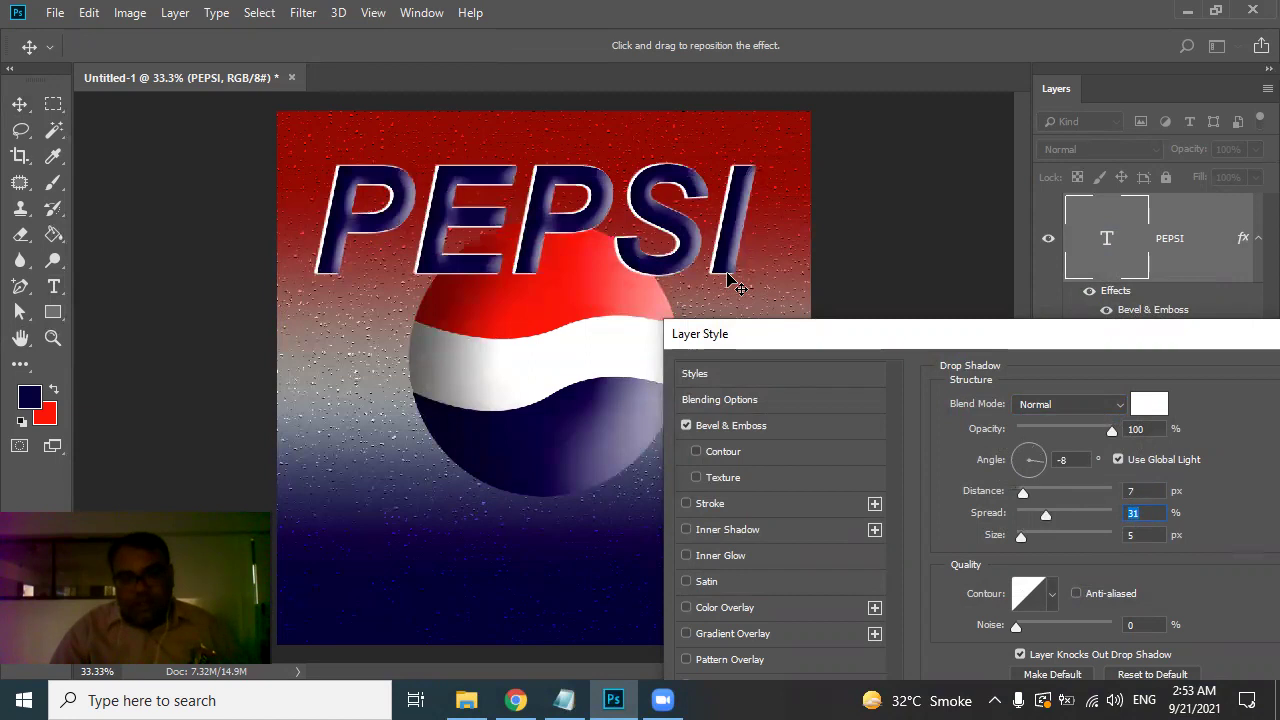
{"action": "left_click_drag", "start_coordinate": [728, 278], "coordinate": [729, 279]}
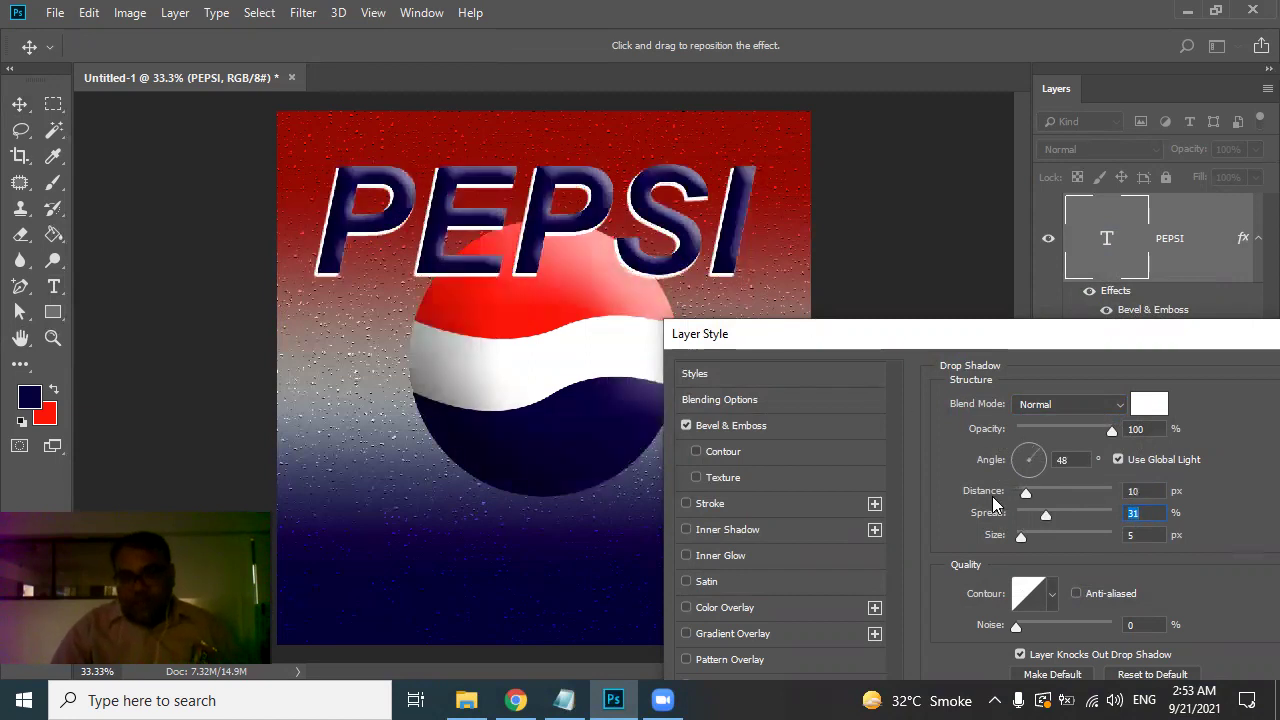
{"action": "left_click_drag", "start_coordinate": [1040, 521], "coordinate": [1037, 508]}
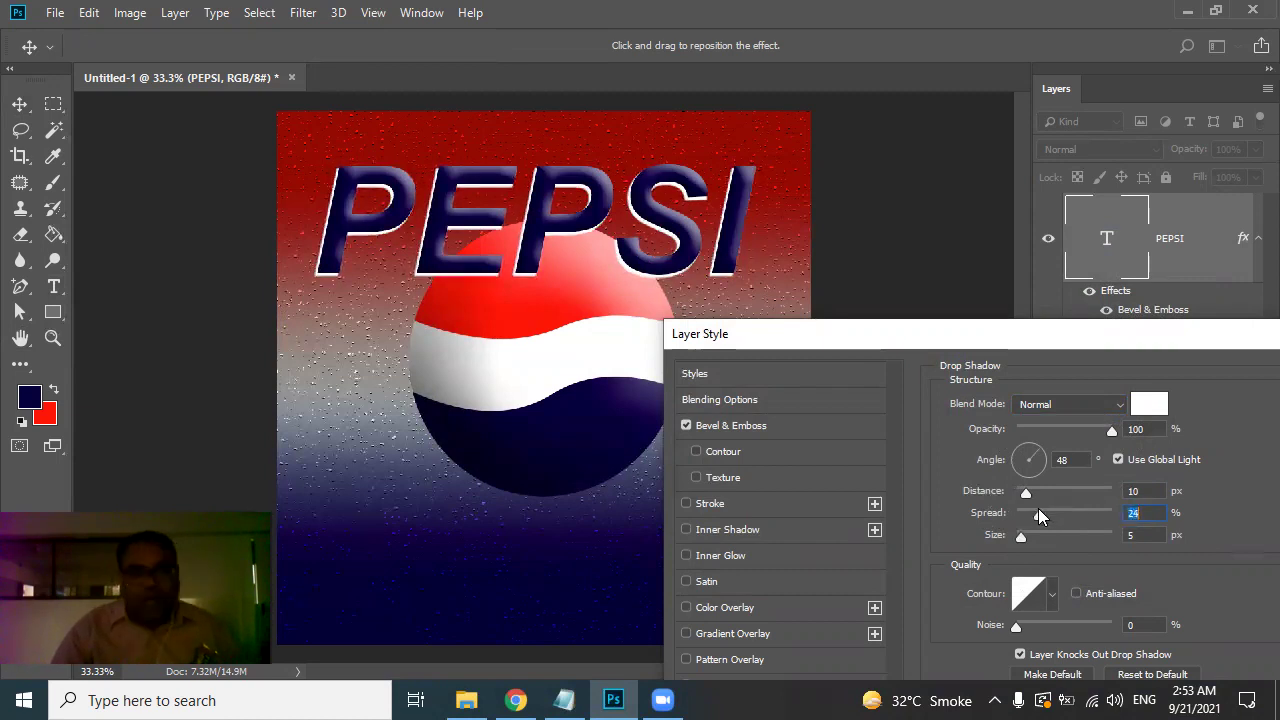
{"action": "left_click_drag", "start_coordinate": [643, 273], "coordinate": [642, 271]}
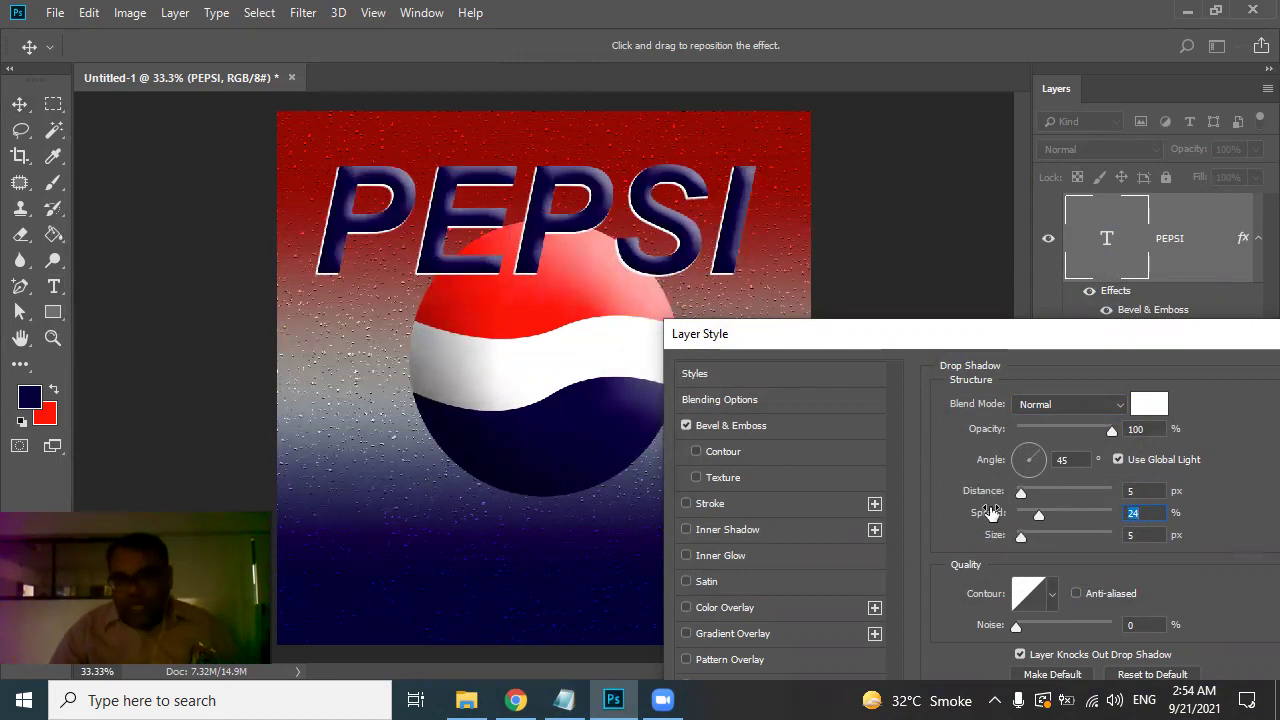
{"action": "mouse_move", "coordinate": [1028, 536]}
{"action": "left_mouse_down"}
{"action": "mouse_move", "coordinate": [1046, 530]}
{"action": "mouse_move", "coordinate": [1036, 526]}
{"action": "left_mouse_up"}
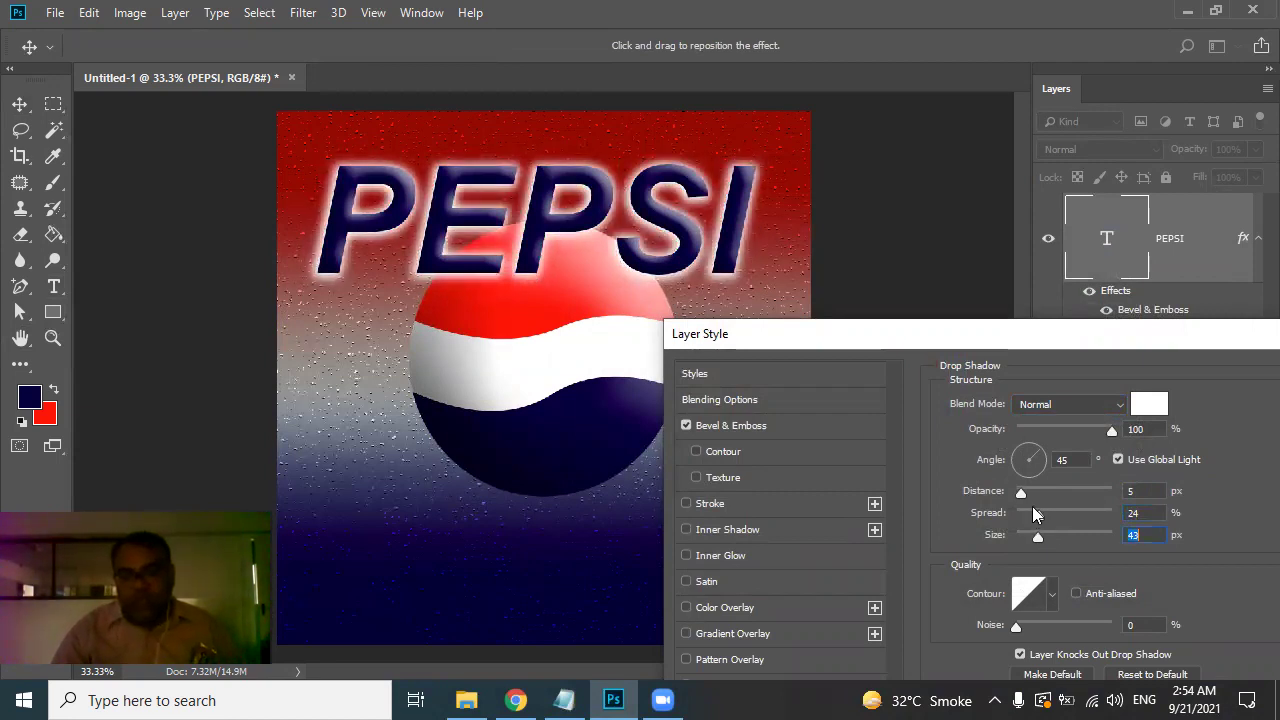
{"action": "mouse_move", "coordinate": [1034, 512]}
{"action": "left_mouse_down"}
{"action": "mouse_move", "coordinate": [1060, 516]}
{"action": "mouse_move", "coordinate": [1034, 534]}
{"action": "left_mouse_up"}
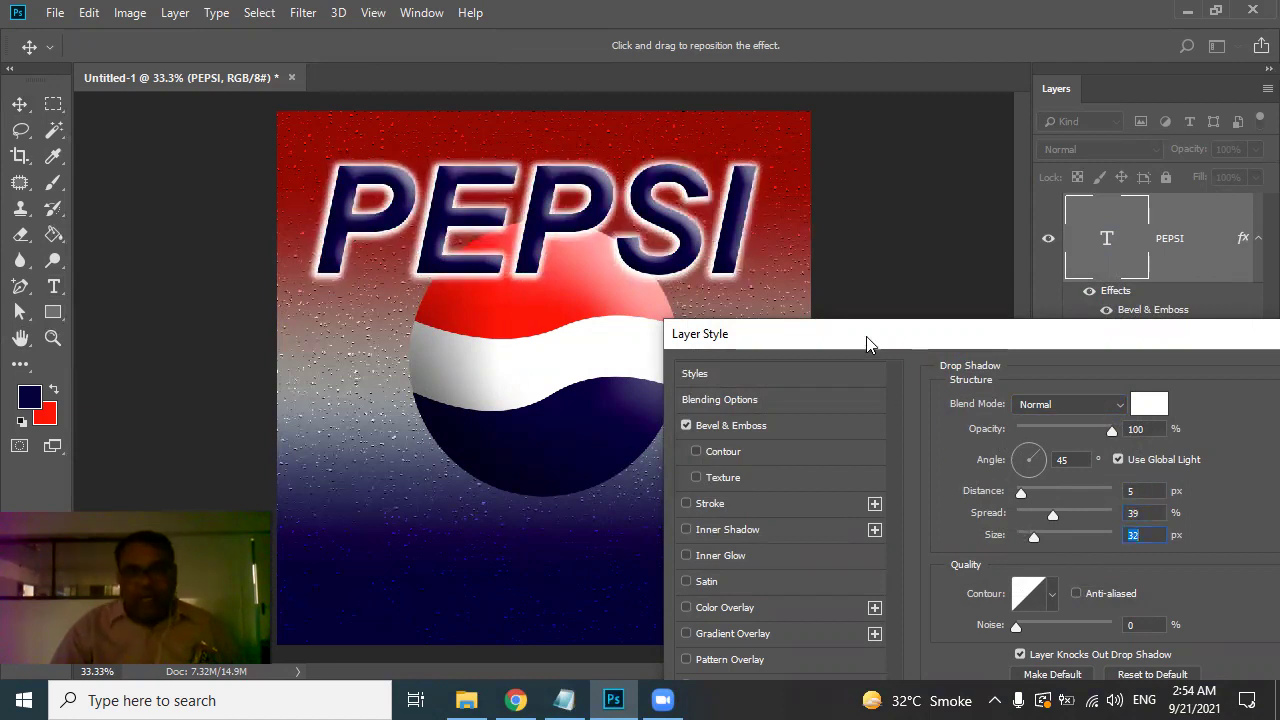
{"action": "left_click_drag", "start_coordinate": [866, 336], "coordinate": [932, 205]}
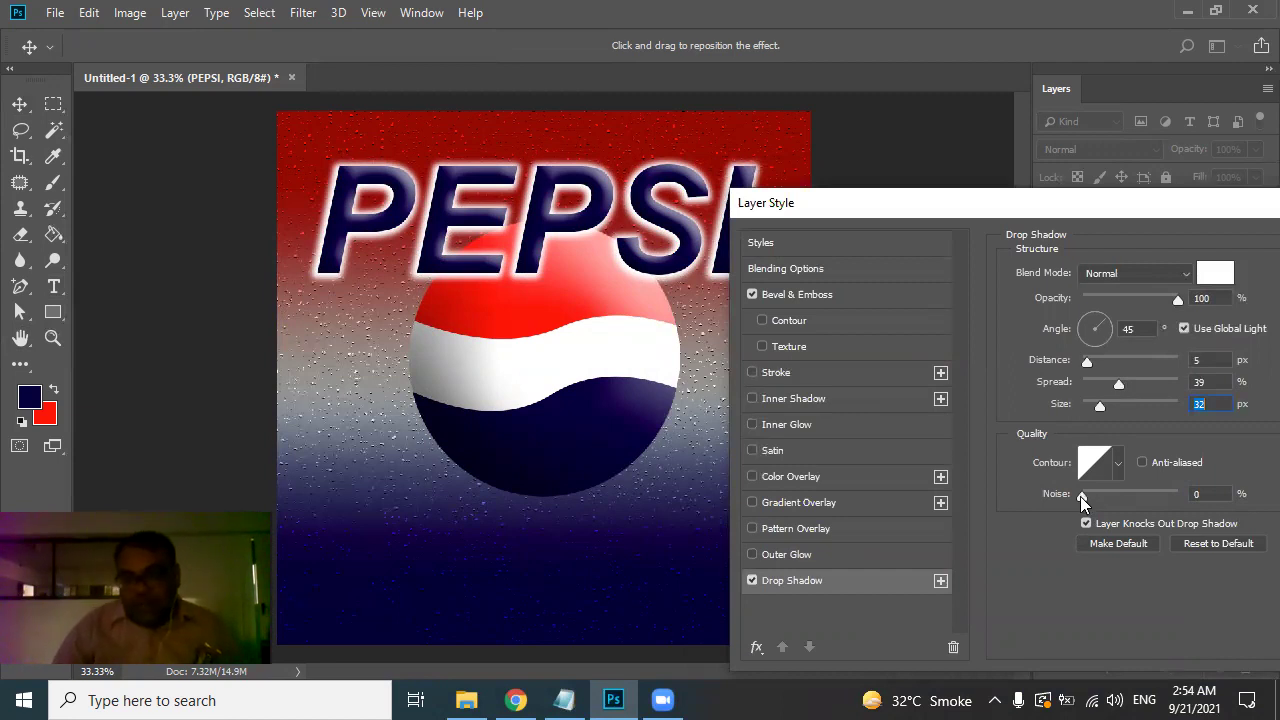
Step: Add noise to the glow and try several drop shadow contour presets
{"action": "left_click_drag", "start_coordinate": [1082, 496], "coordinate": [1172, 500]}
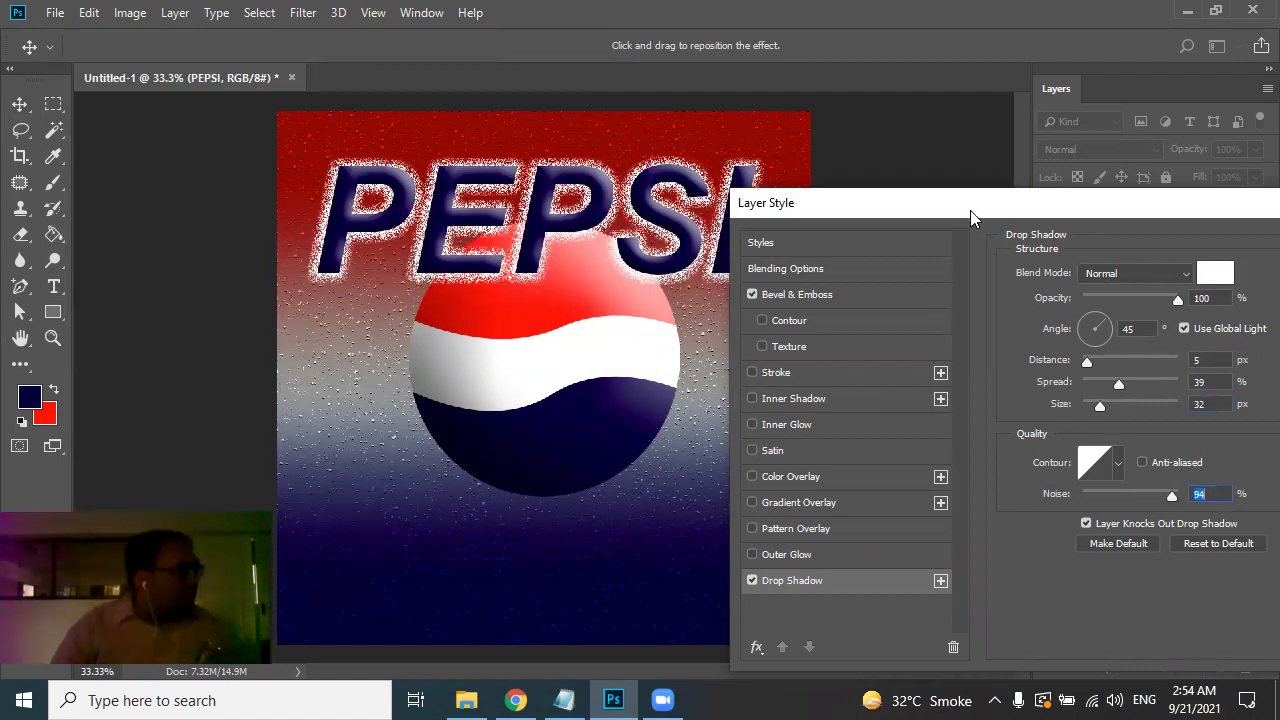
{"action": "left_click_drag", "start_coordinate": [970, 210], "coordinate": [985, 132]}
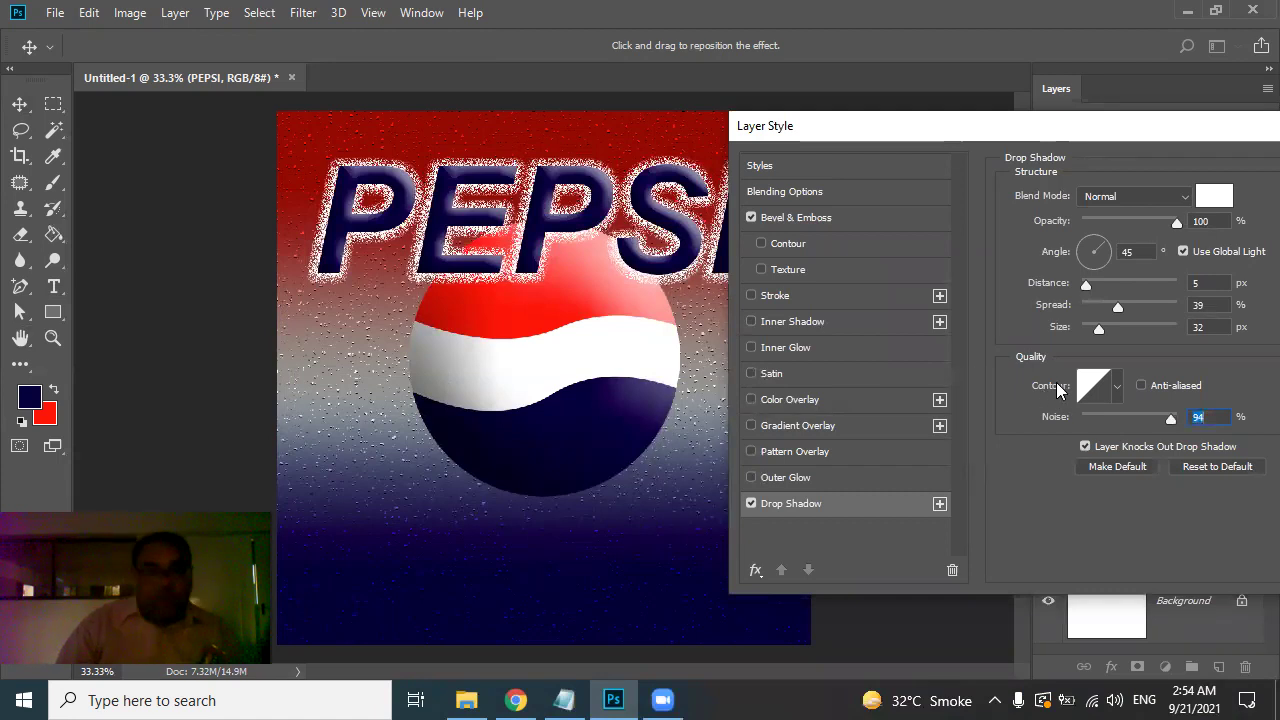
{"action": "left_click", "coordinate": [1116, 386]}
{"action": "left_click", "coordinate": [1155, 440]}
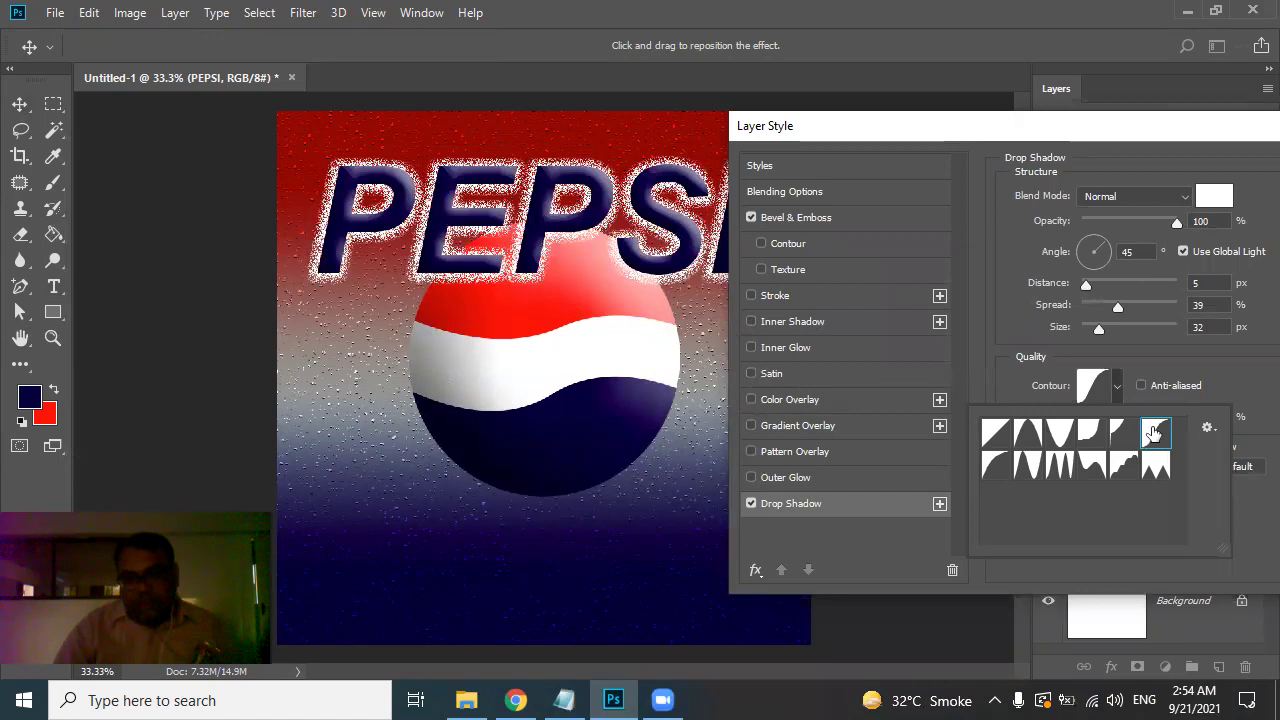
{"action": "left_click", "coordinate": [1121, 440]}
{"action": "left_click", "coordinate": [1094, 438]}
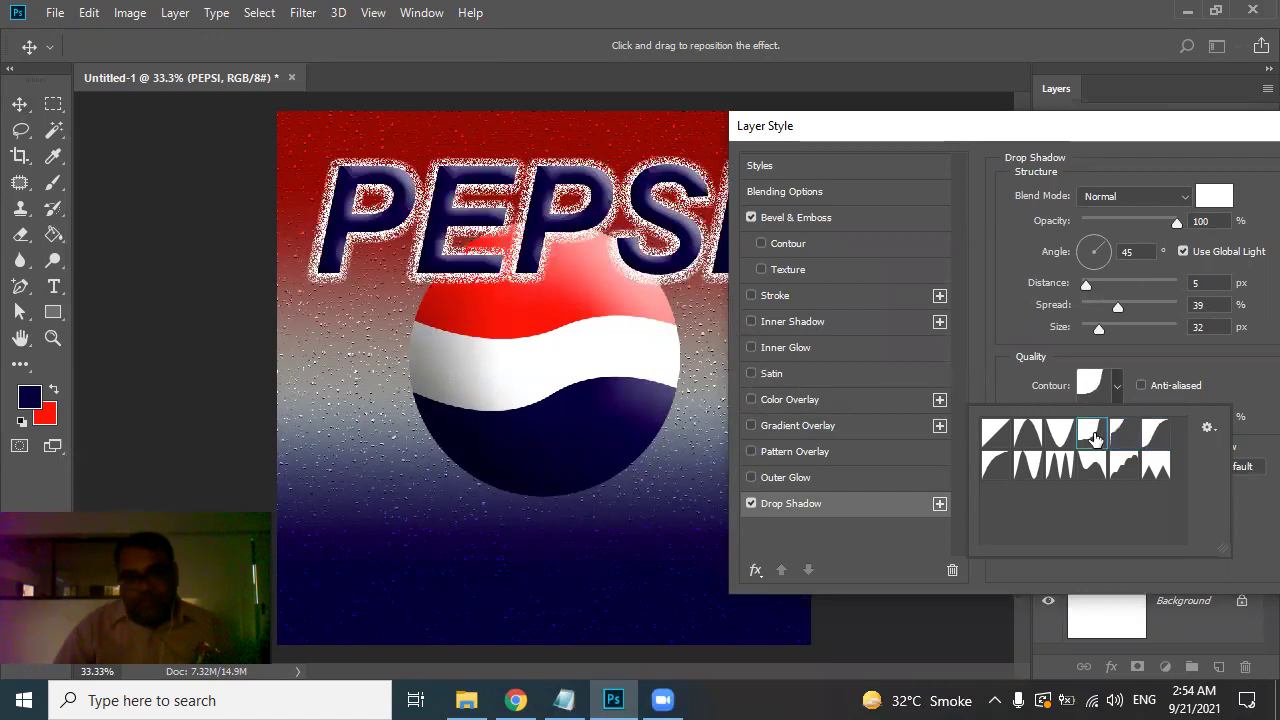
{"action": "left_click", "coordinate": [1066, 436]}
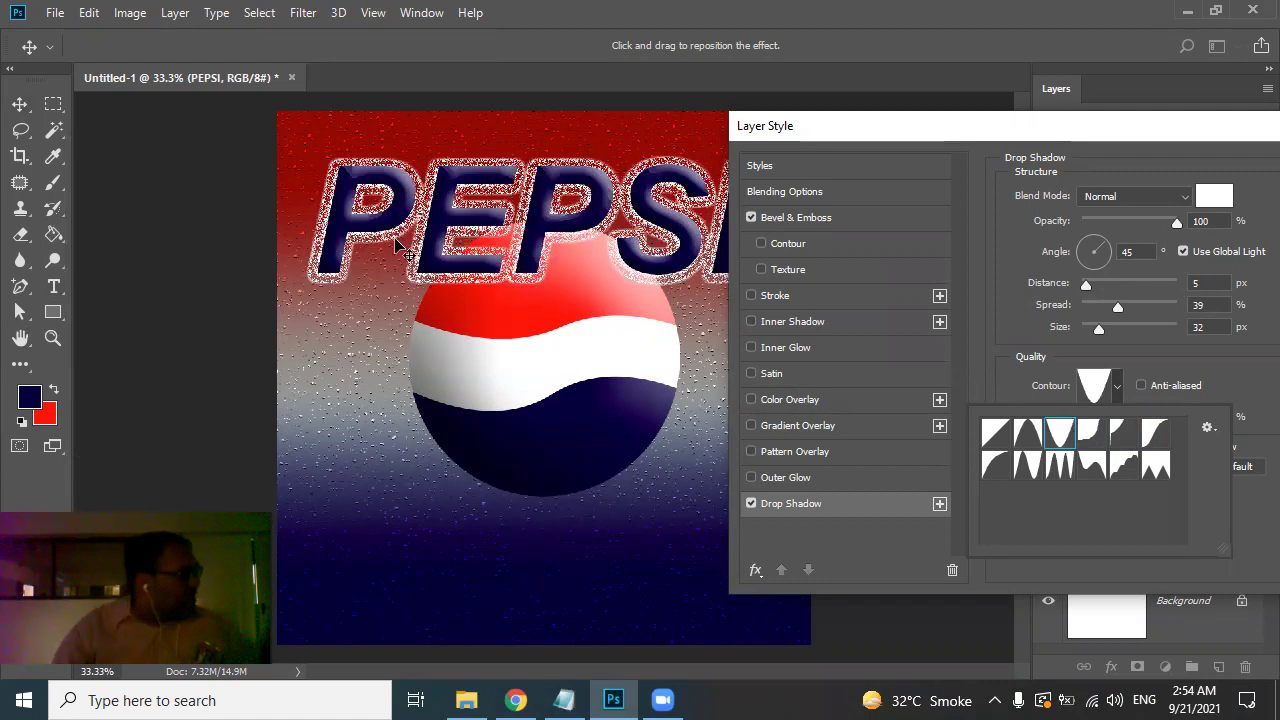
{"action": "left_click", "coordinate": [1030, 440]}
{"action": "left_click", "coordinate": [994, 440]}
{"action": "left_click", "coordinate": [998, 468]}
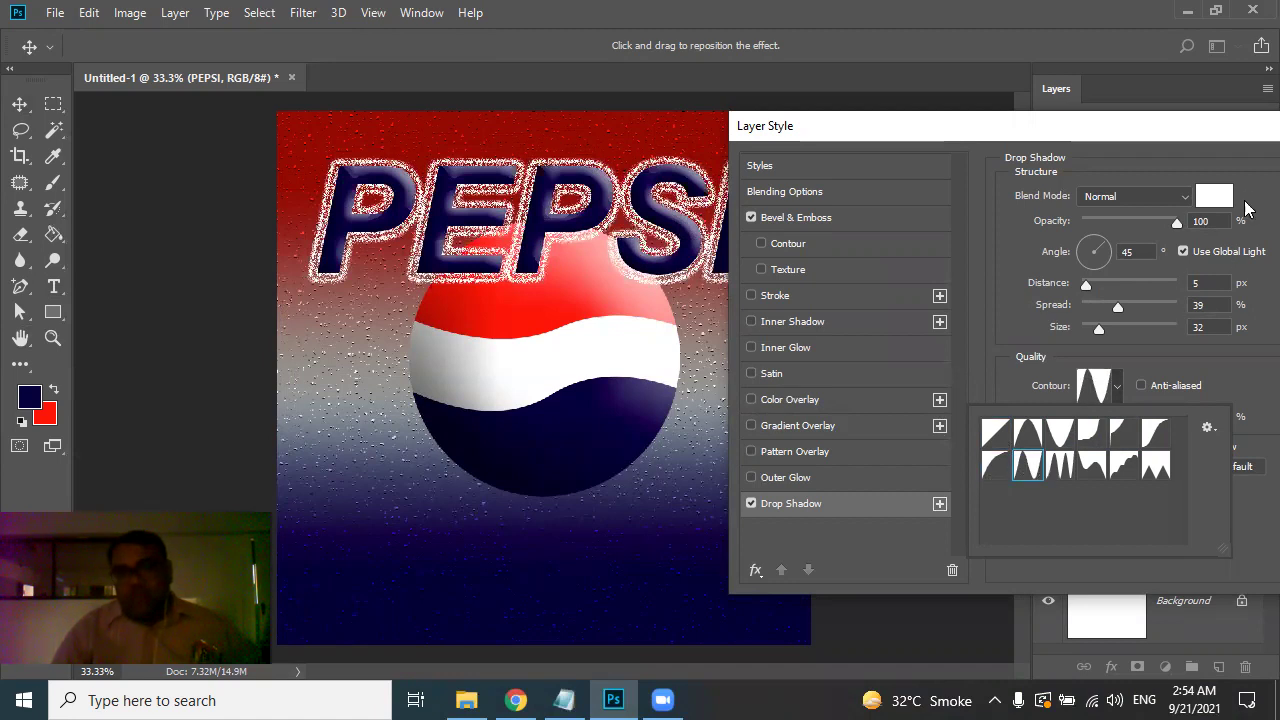
{"action": "left_click", "coordinate": [1196, 136]}
Step: Set the drop shadow noise to 0 and widen its distance to 14 px
{"action": "left_click_drag", "start_coordinate": [1196, 136], "coordinate": [875, 323]}
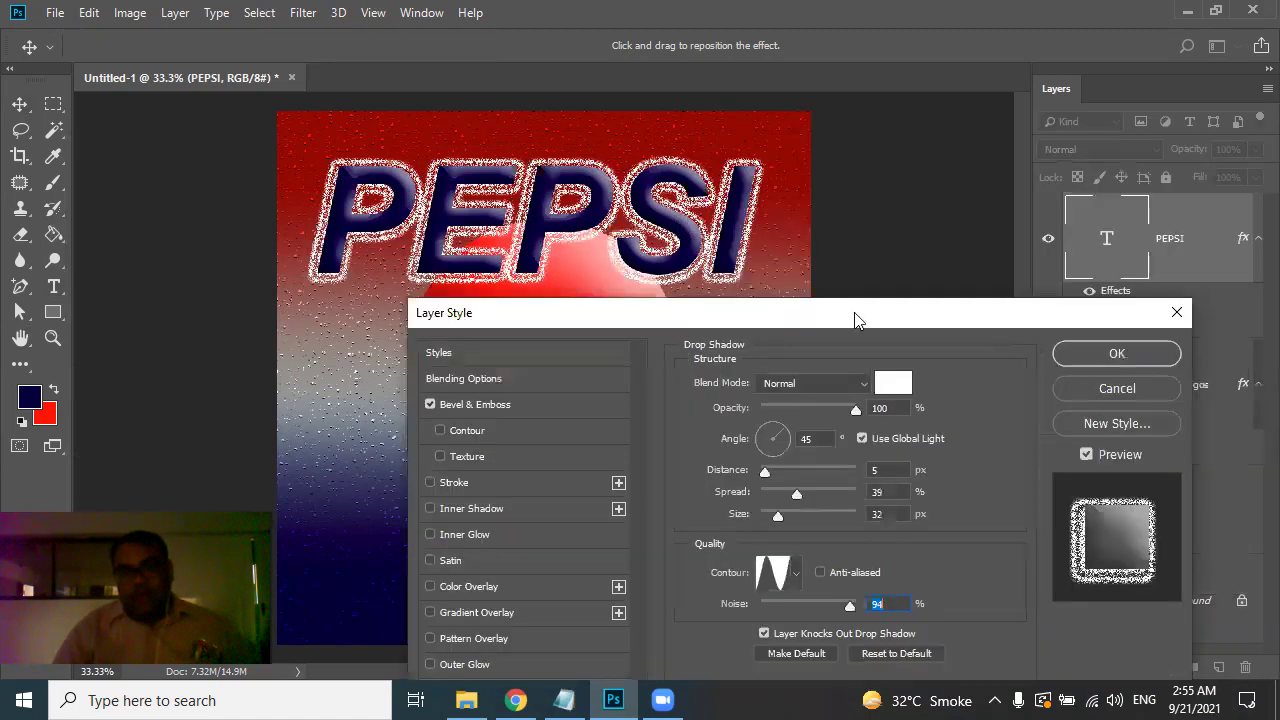
{"action": "left_click_drag", "start_coordinate": [780, 292], "coordinate": [1006, 222]}
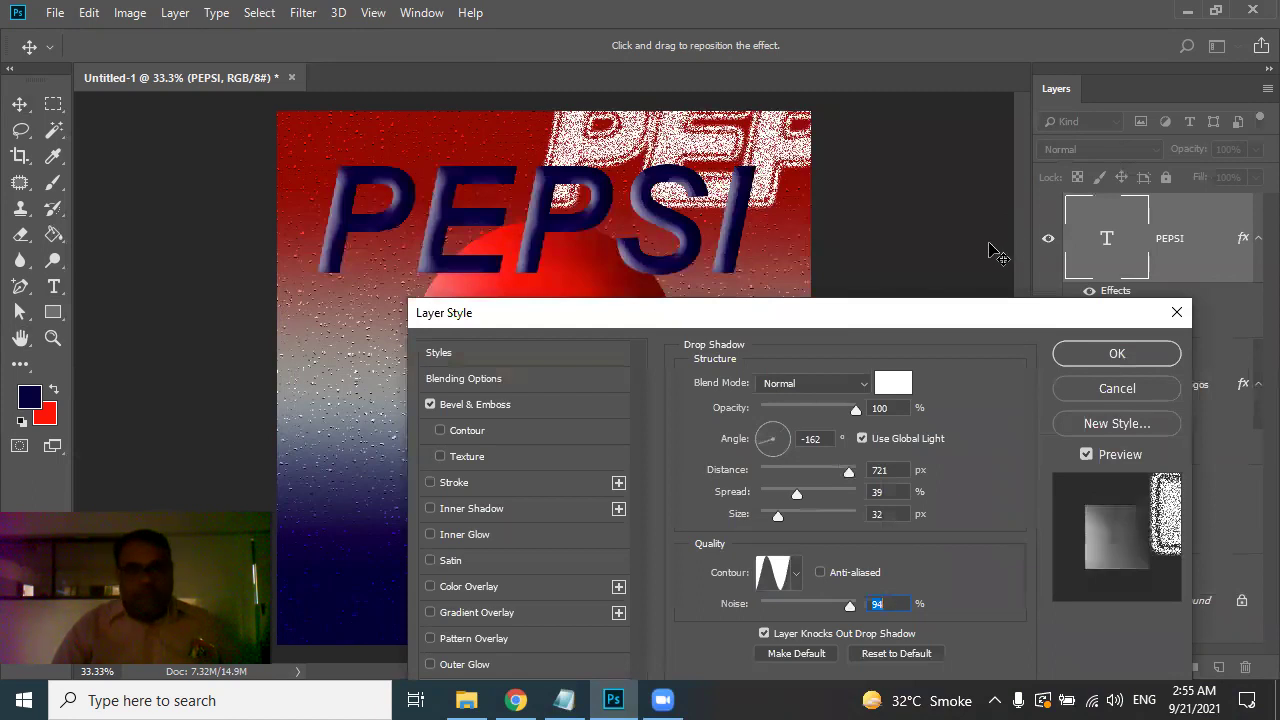
{"action": "type", "text": "0"}
{"action": "mouse_move", "coordinate": [592, 166]}
{"action": "left_mouse_down"}
{"action": "mouse_move", "coordinate": [567, 195]}
{"action": "mouse_move", "coordinate": [381, 230]}
{"action": "left_mouse_up"}
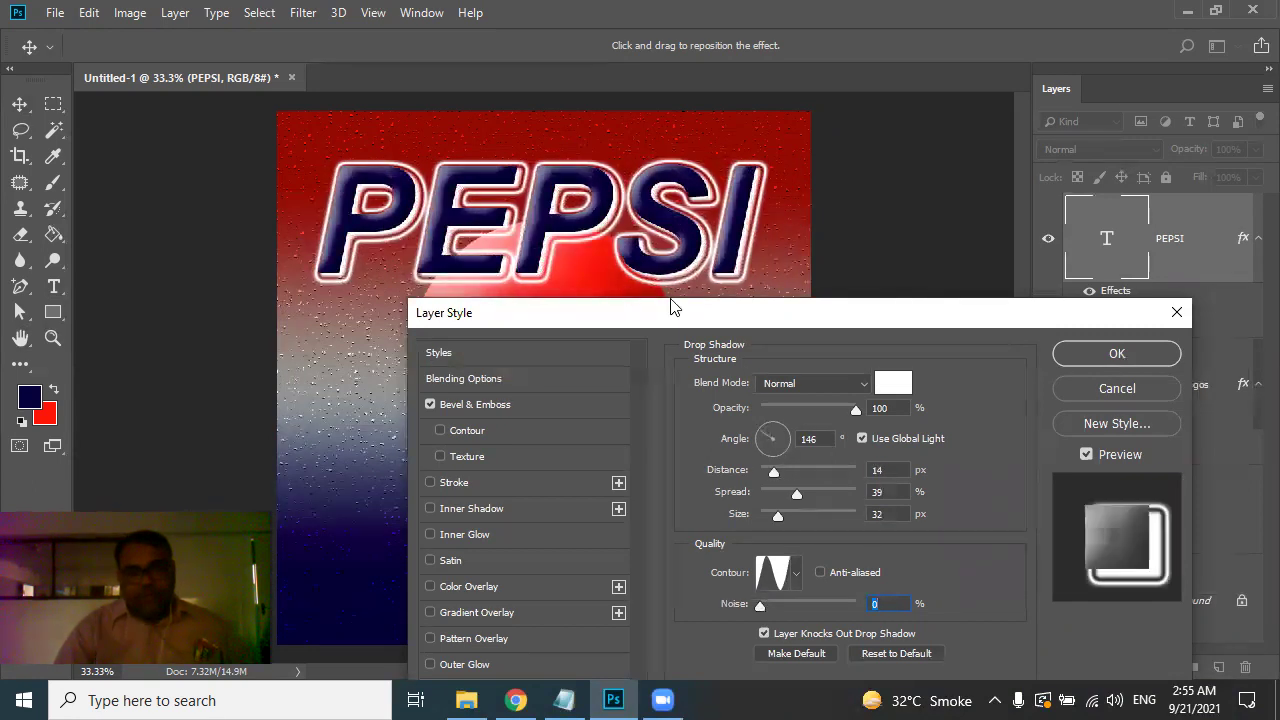
{"action": "left_click_drag", "start_coordinate": [696, 326], "coordinate": [686, 318]}
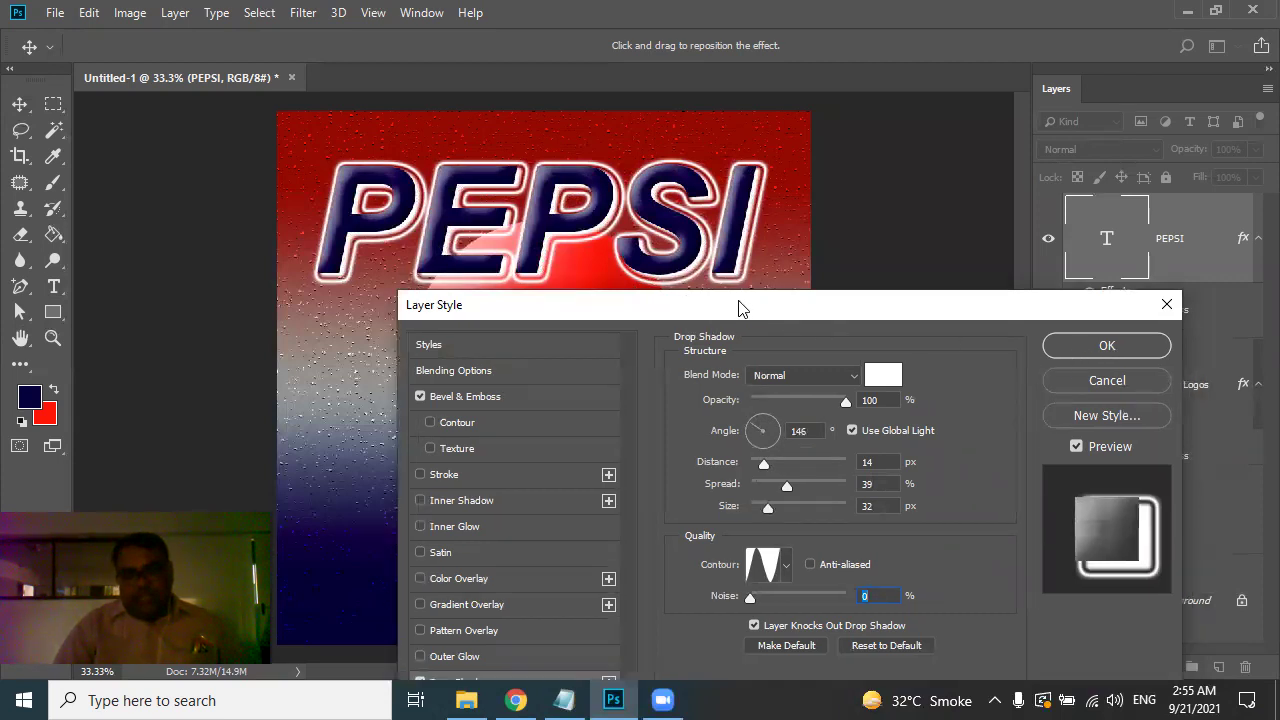
{"action": "left_click_drag", "start_coordinate": [750, 297], "coordinate": [1056, 212]}
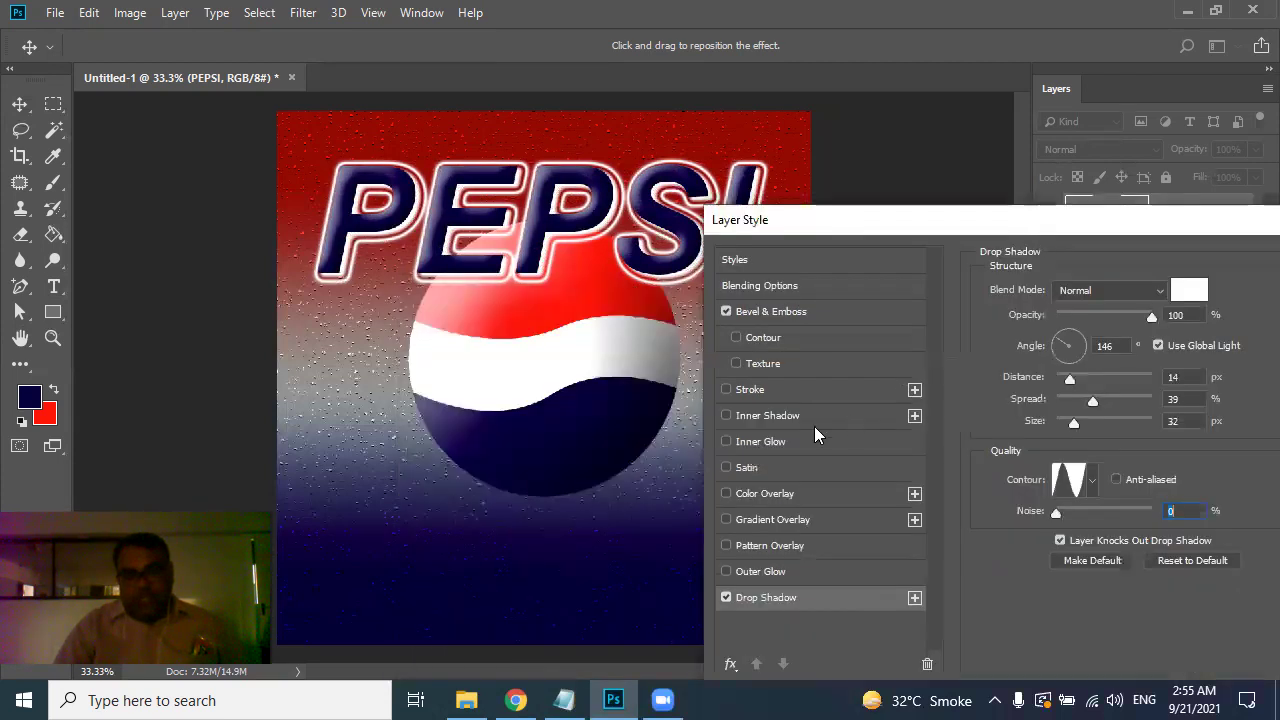
Step: Set the Bevel & Emboss shadow opacity to 0
{"action": "left_click", "coordinate": [778, 312]}
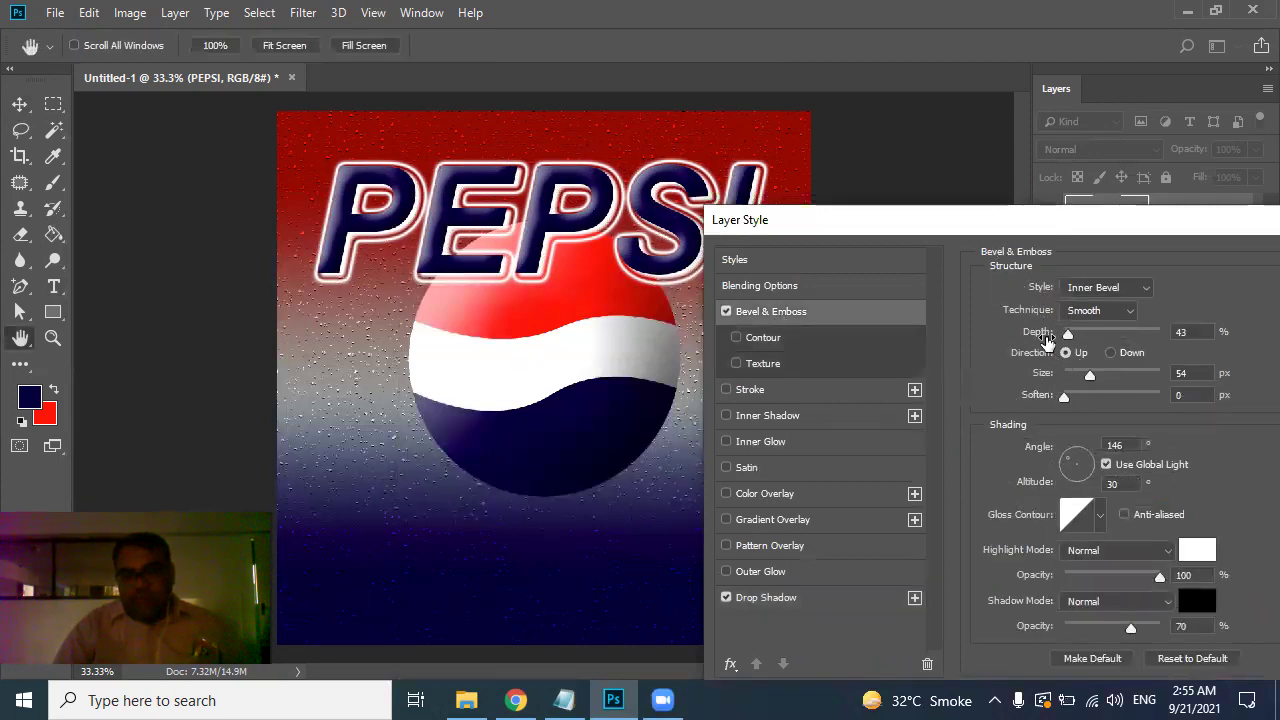
{"action": "left_click_drag", "start_coordinate": [1068, 219], "coordinate": [1147, 169]}
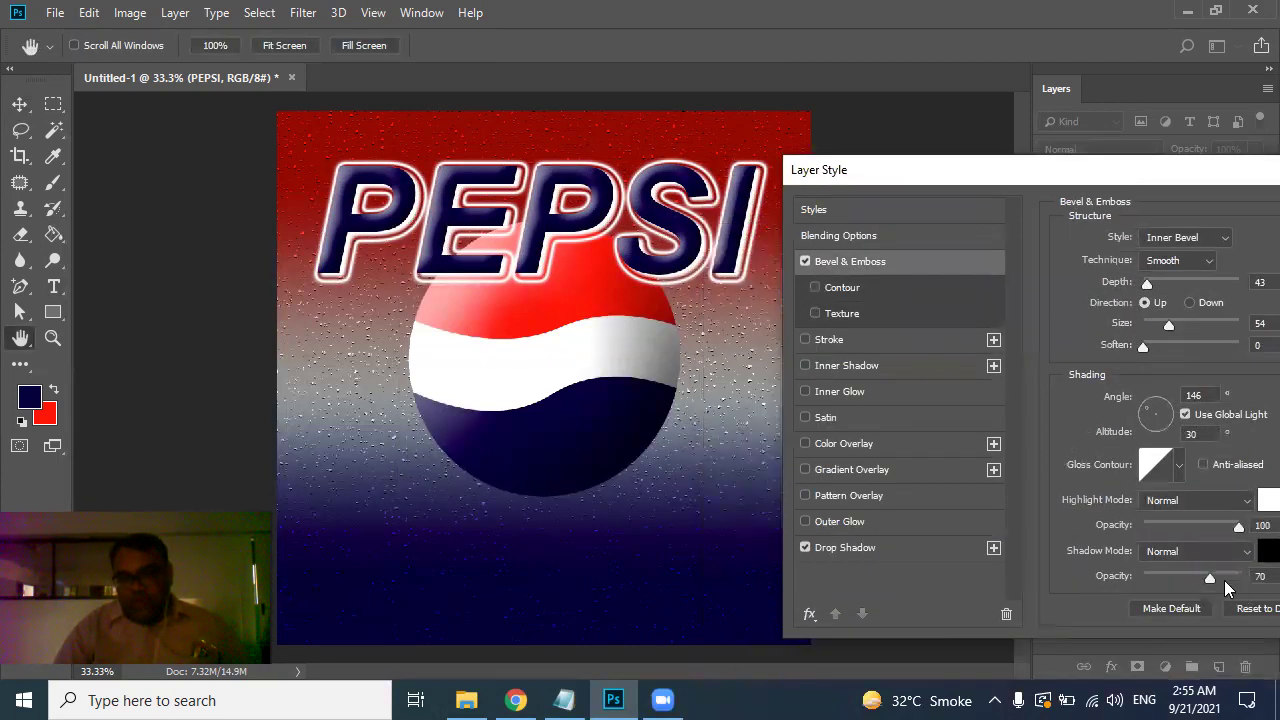
{"action": "left_click_drag", "start_coordinate": [1210, 577], "coordinate": [1130, 574]}
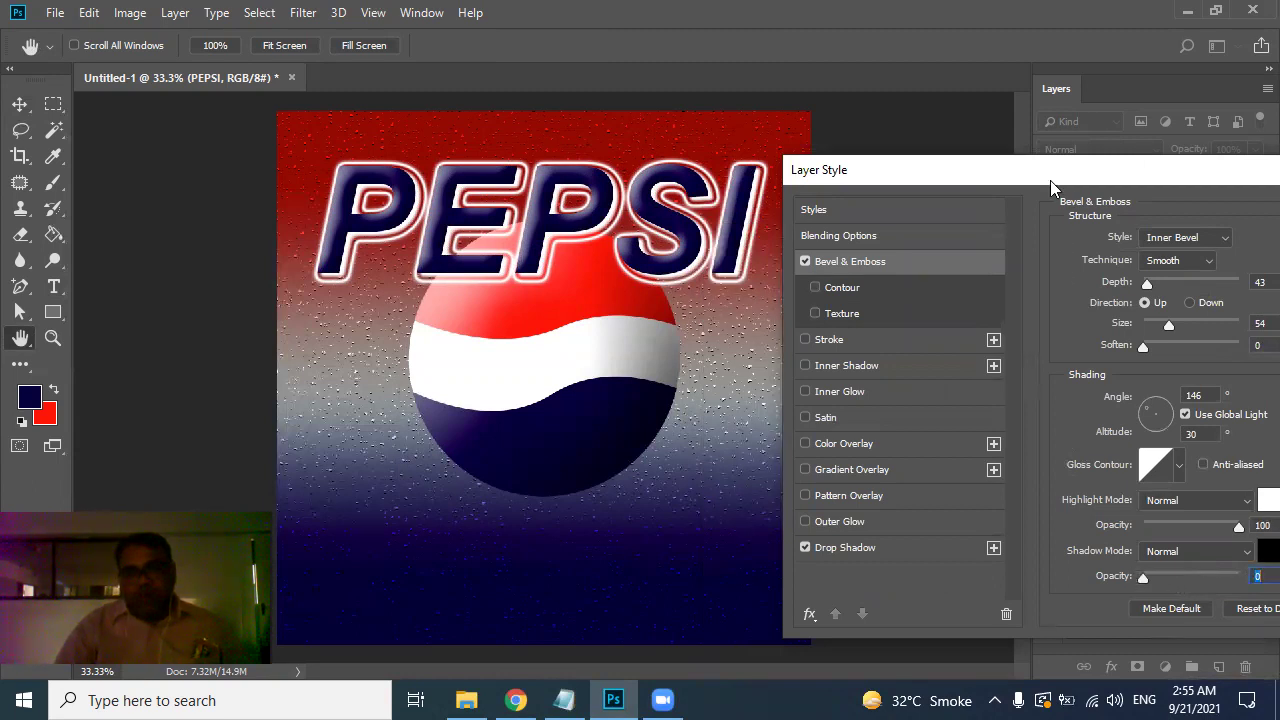
{"action": "left_click_drag", "start_coordinate": [1050, 188], "coordinate": [487, 340]}
Step: Apply the effects, move PEPSI beneath the globe, shrink it to about 91% and nudge it into place
{"action": "left_click", "coordinate": [900, 372]}
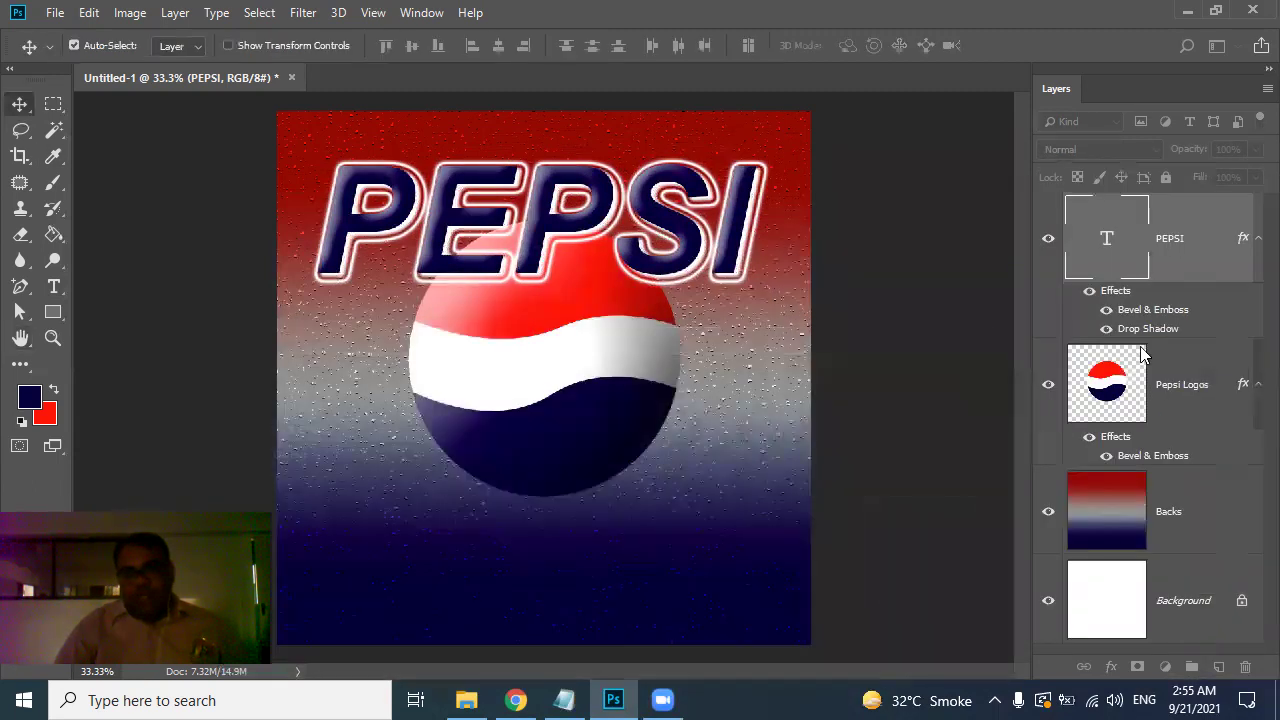
{"action": "left_click", "coordinate": [1257, 243]}
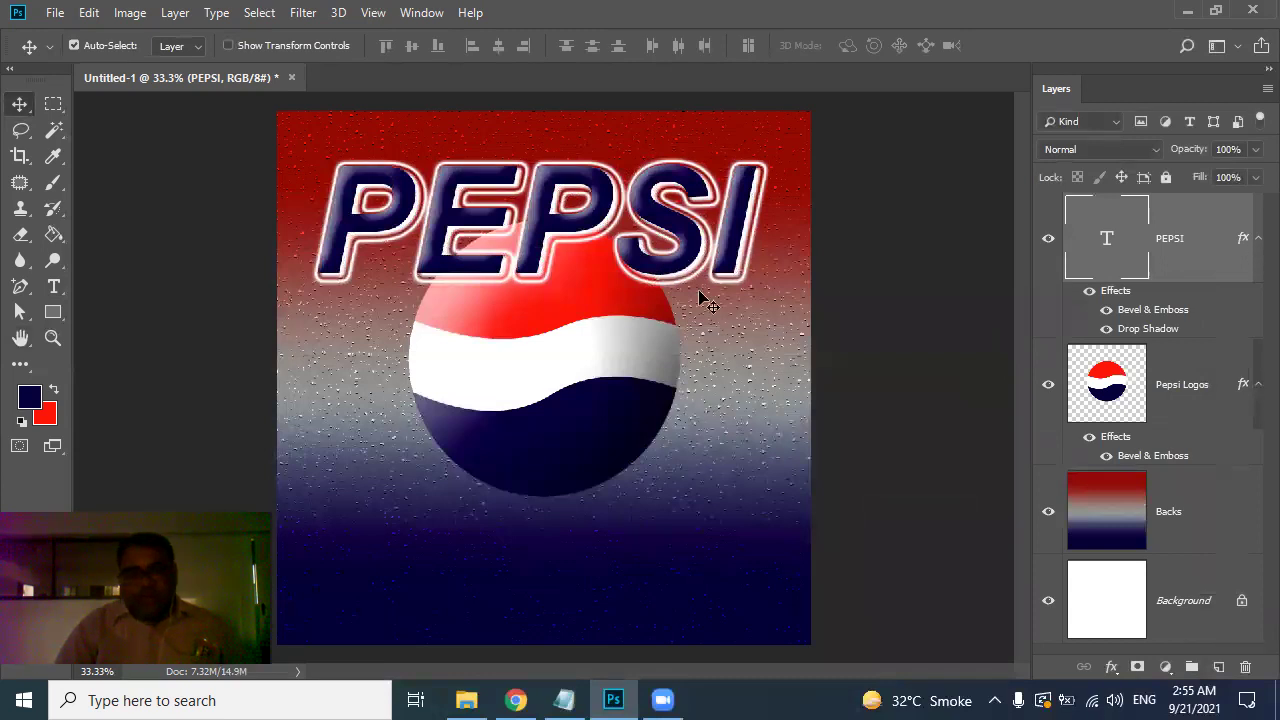
{"action": "left_click_drag", "start_coordinate": [549, 235], "coordinate": [540, 578]}
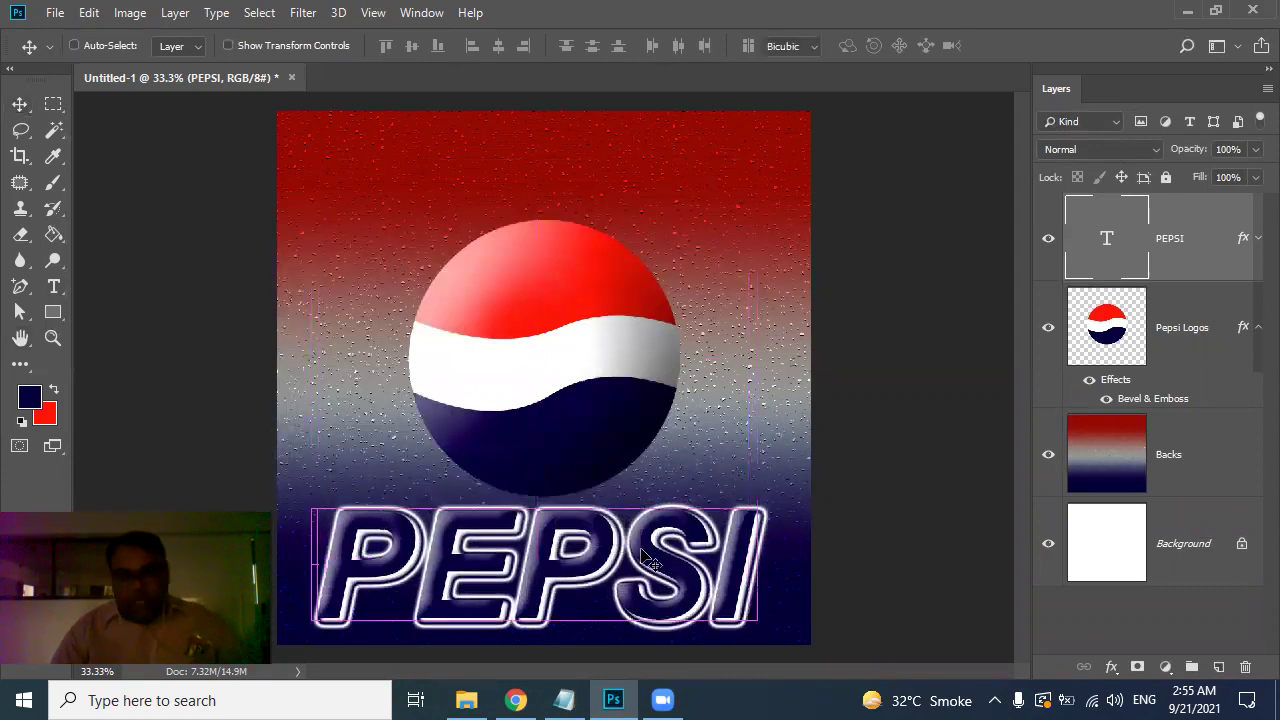
{"action": "key", "text": "ctrl+t"}
{"action": "left_click_drag", "start_coordinate": [759, 489], "coordinate": [708, 511]}
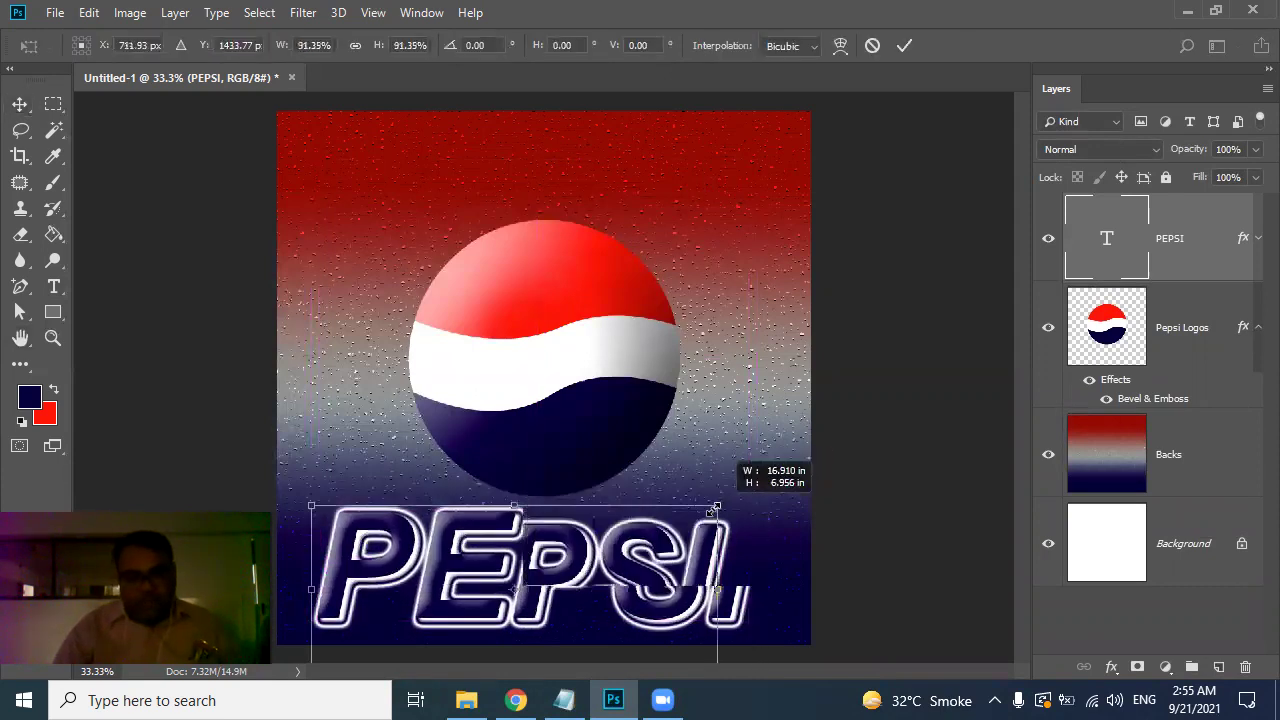
{"action": "key", "text": "Return"}
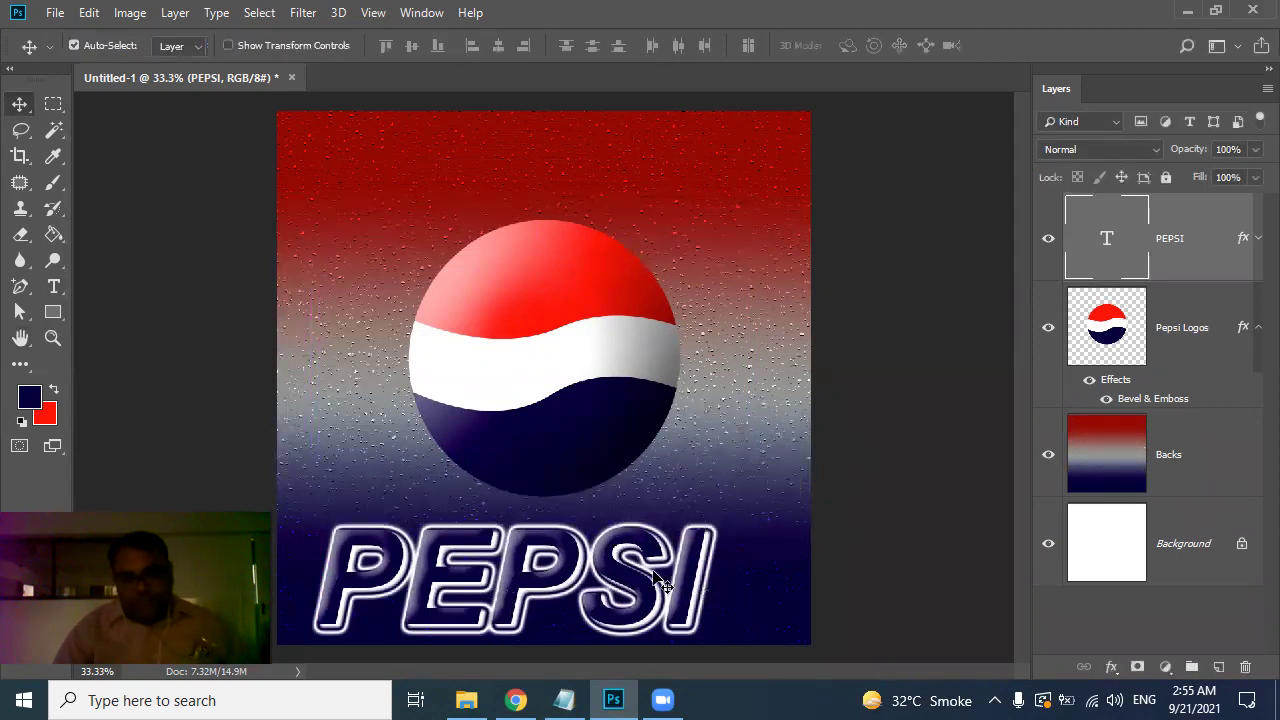
{"action": "left_click_drag", "start_coordinate": [640, 585], "coordinate": [672, 574]}
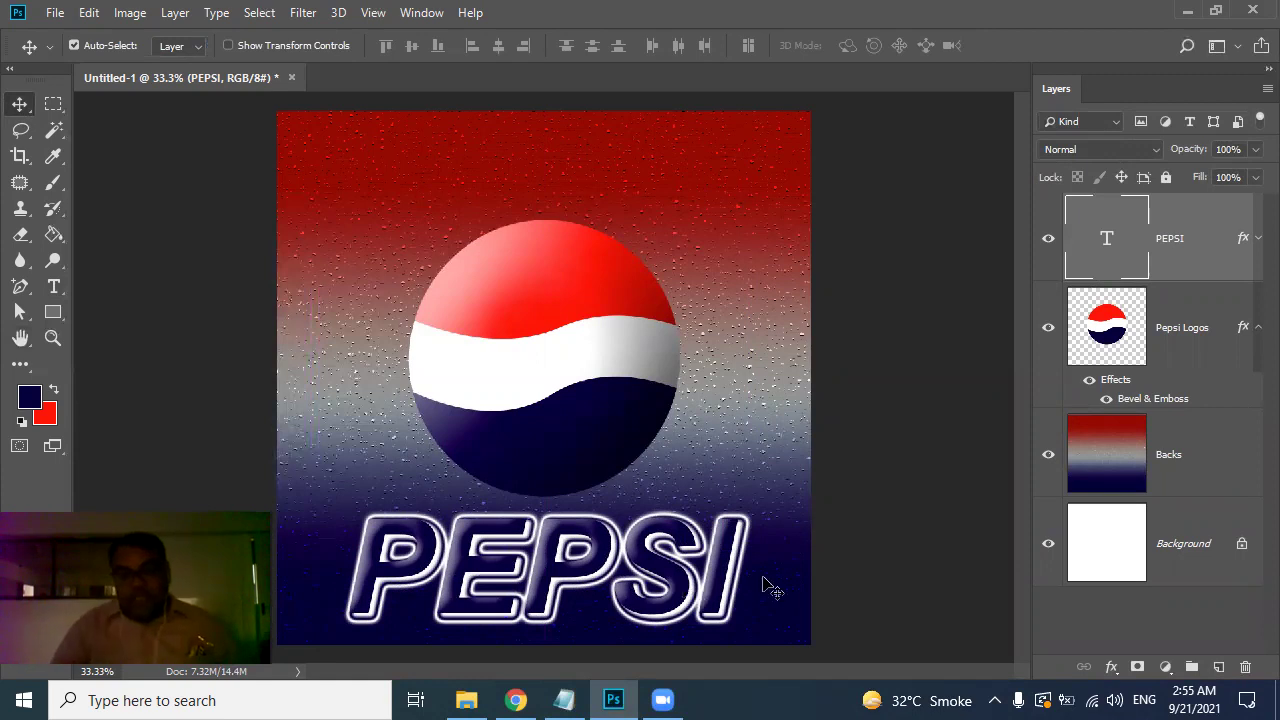
Step: Switch the PEPSI bevel's gloss contour to a cone-shaped preset and close Layer Style
{"action": "right_click", "coordinate": [1160, 257]}
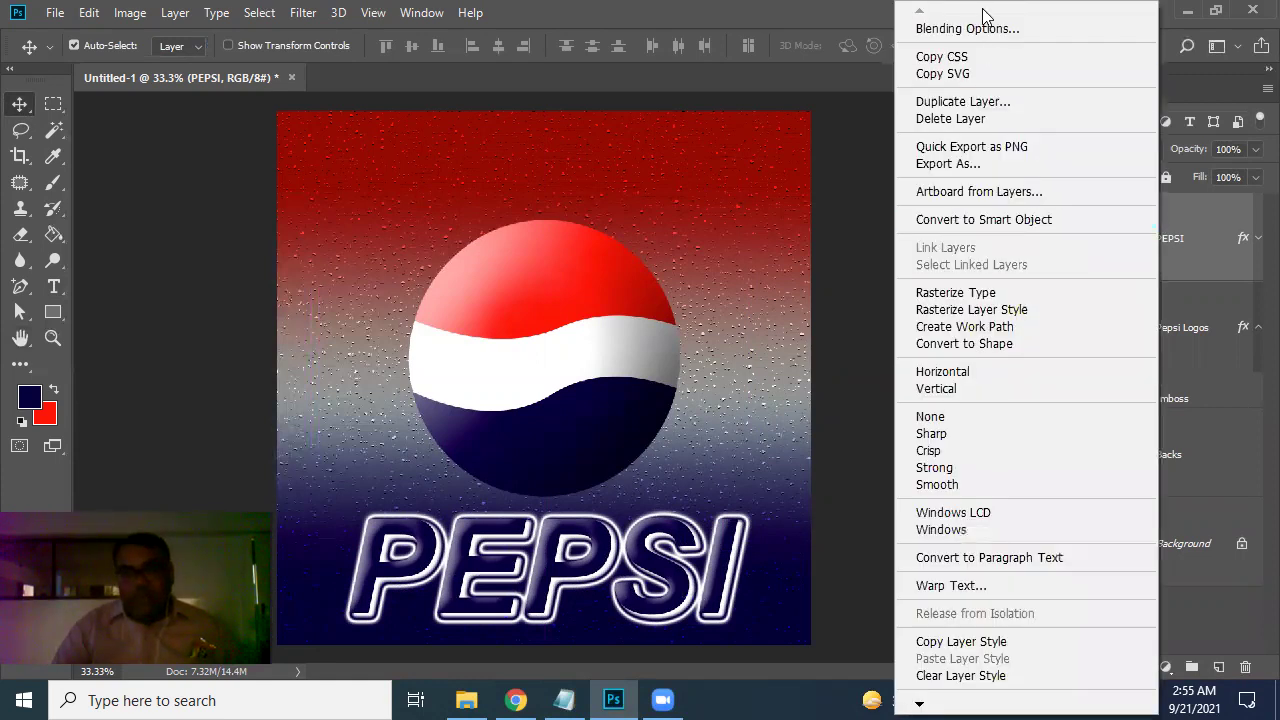
{"action": "left_click", "coordinate": [972, 28]}
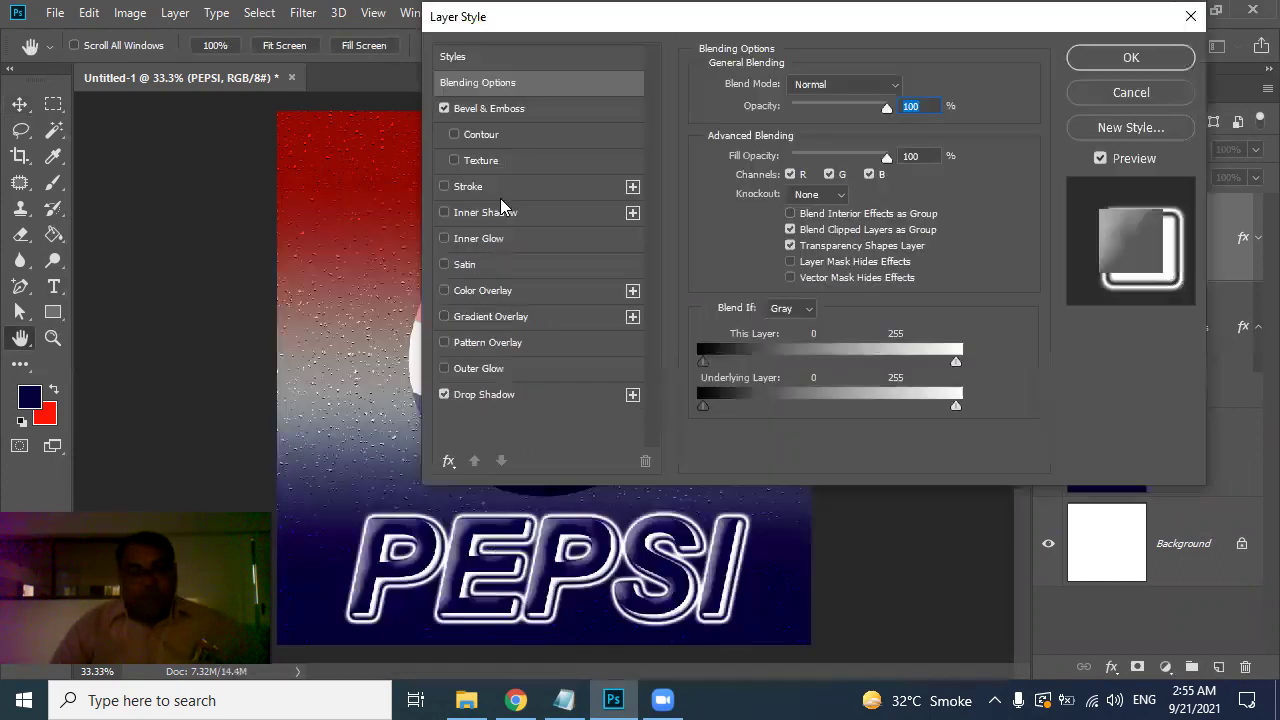
{"action": "left_click", "coordinate": [505, 113]}
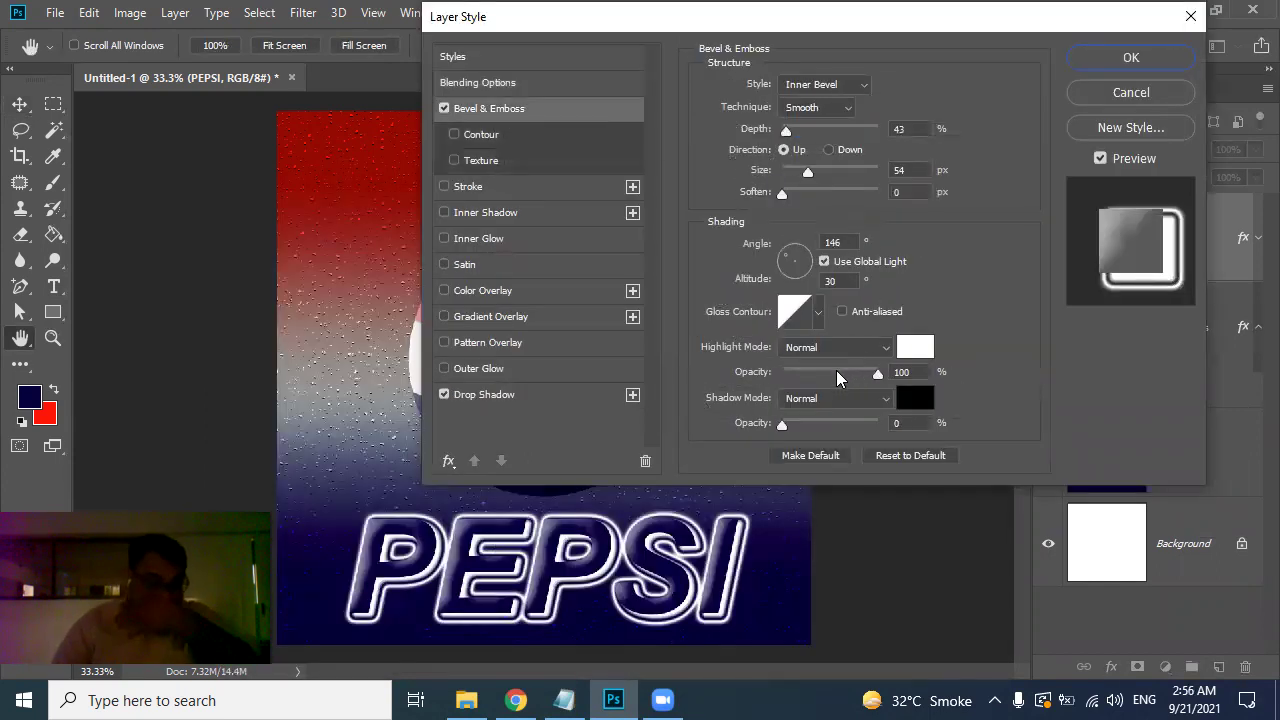
{"action": "left_click", "coordinate": [818, 318]}
{"action": "left_click", "coordinate": [760, 358]}
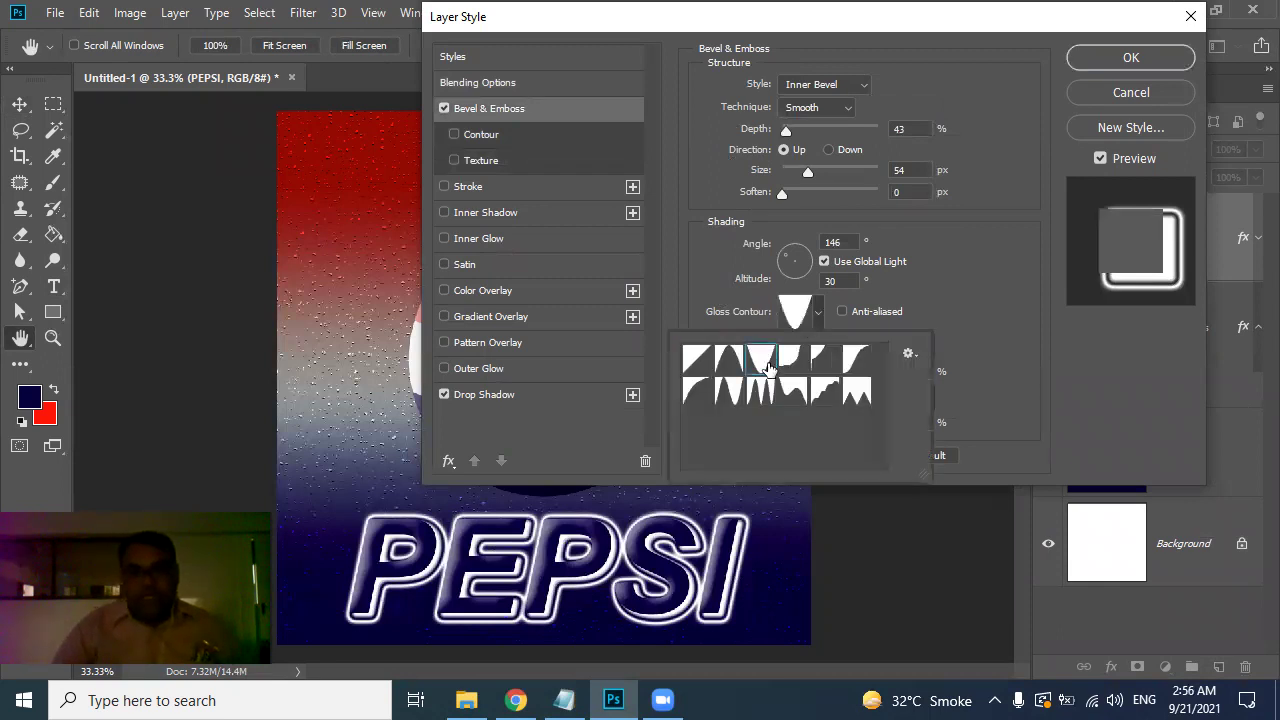
{"action": "left_click", "coordinate": [792, 358]}
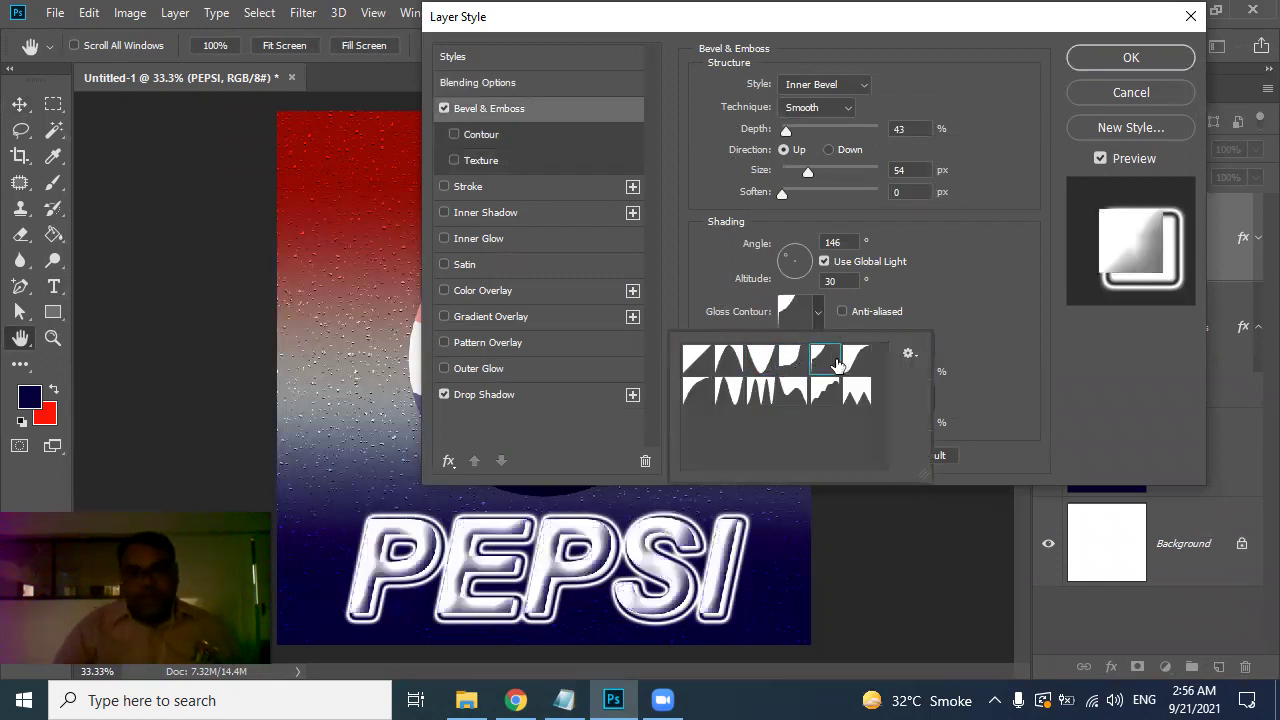
{"action": "left_click", "coordinate": [760, 366]}
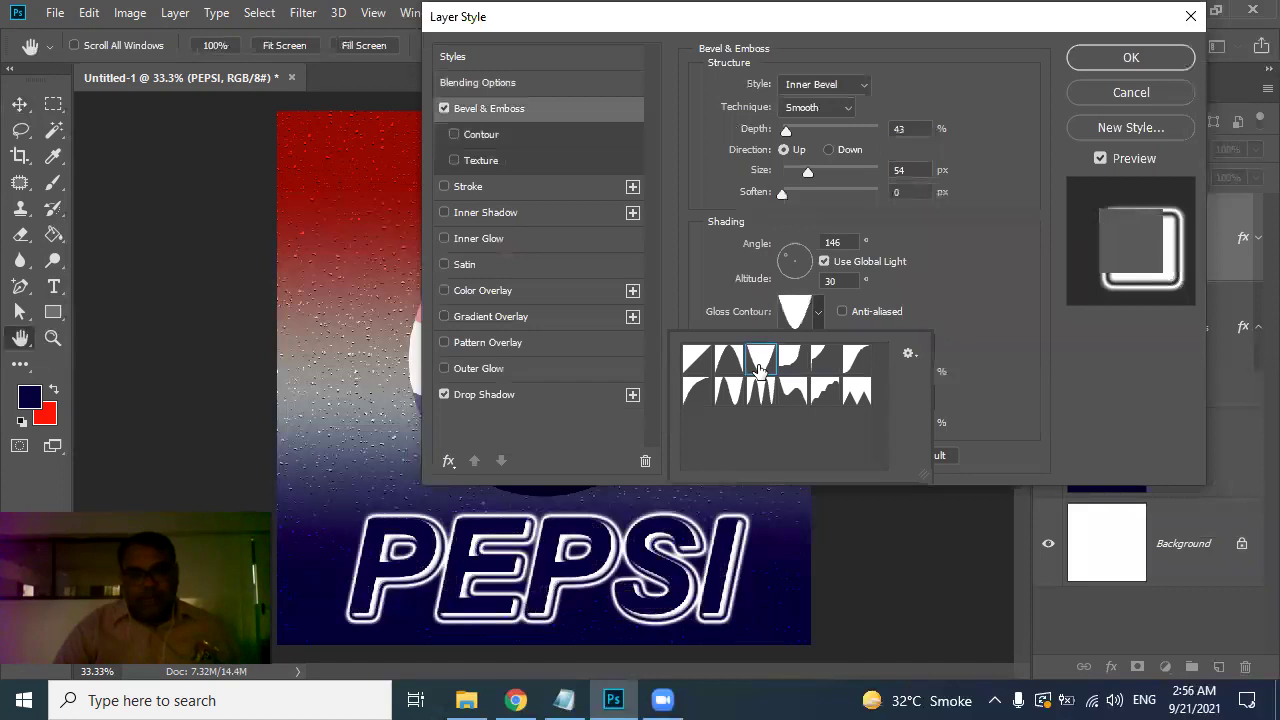
{"action": "left_click", "coordinate": [1127, 60]}
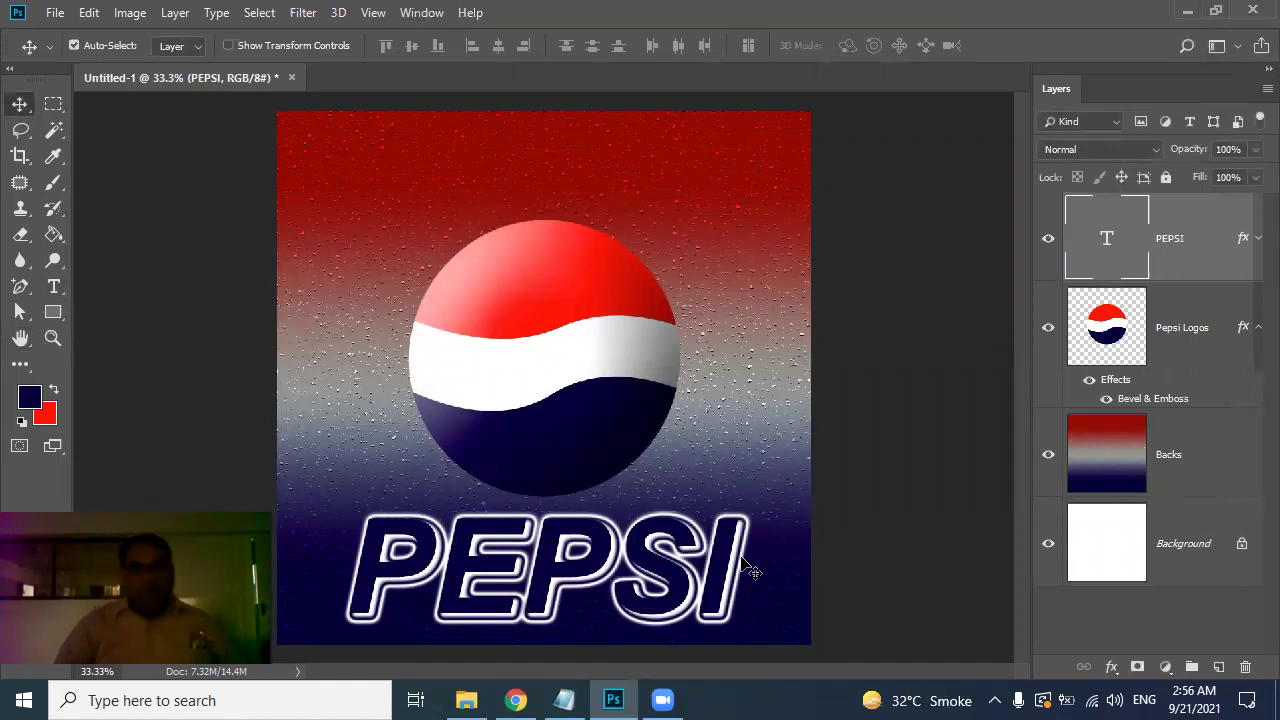
Step: Hide all panels, show the artwork full screen on black, and zoom in
{"action": "left_click", "coordinate": [52, 14]}
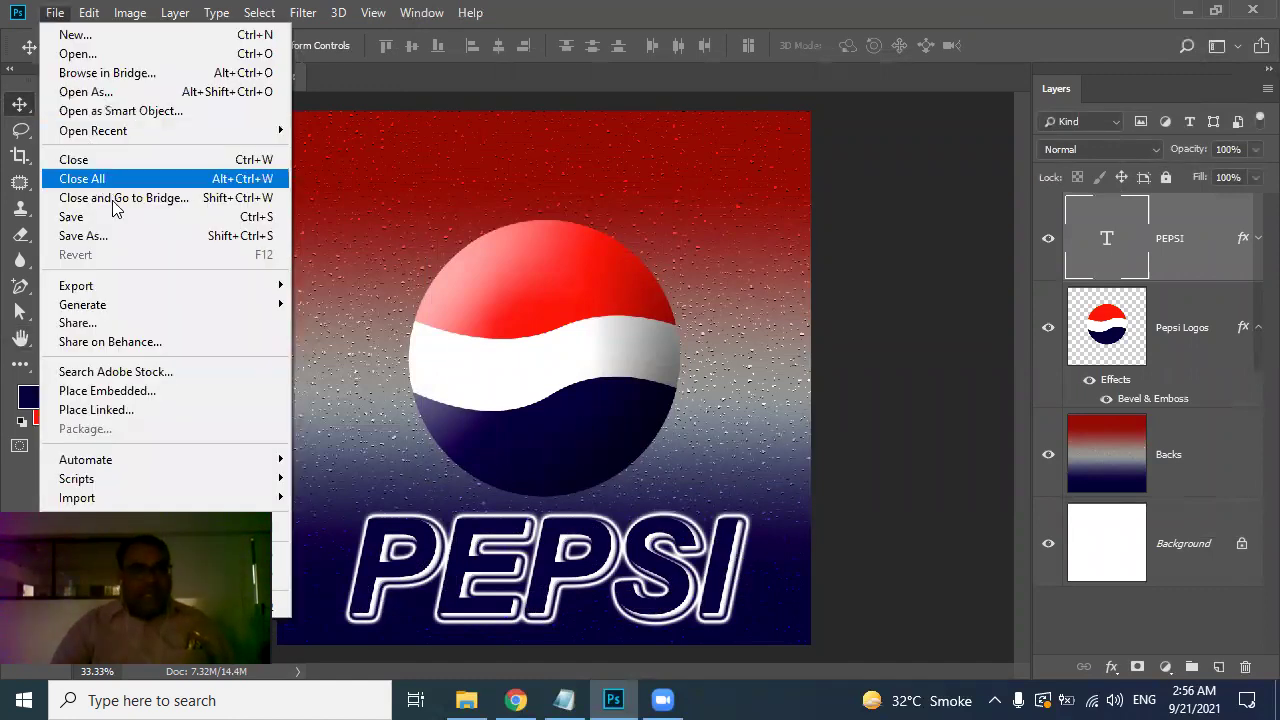
{"action": "left_click", "coordinate": [470, 195]}
{"action": "key", "text": "Tab"}
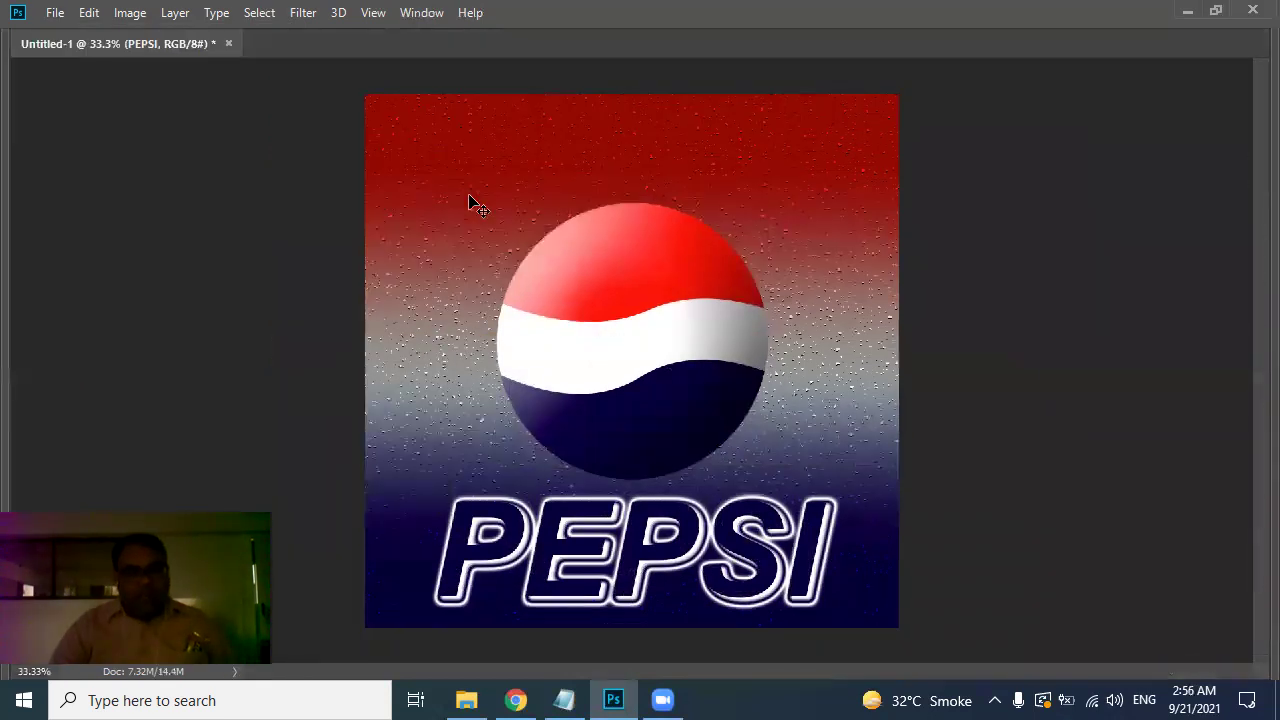
{"action": "key", "text": "f"}
{"action": "key", "text": "f"}
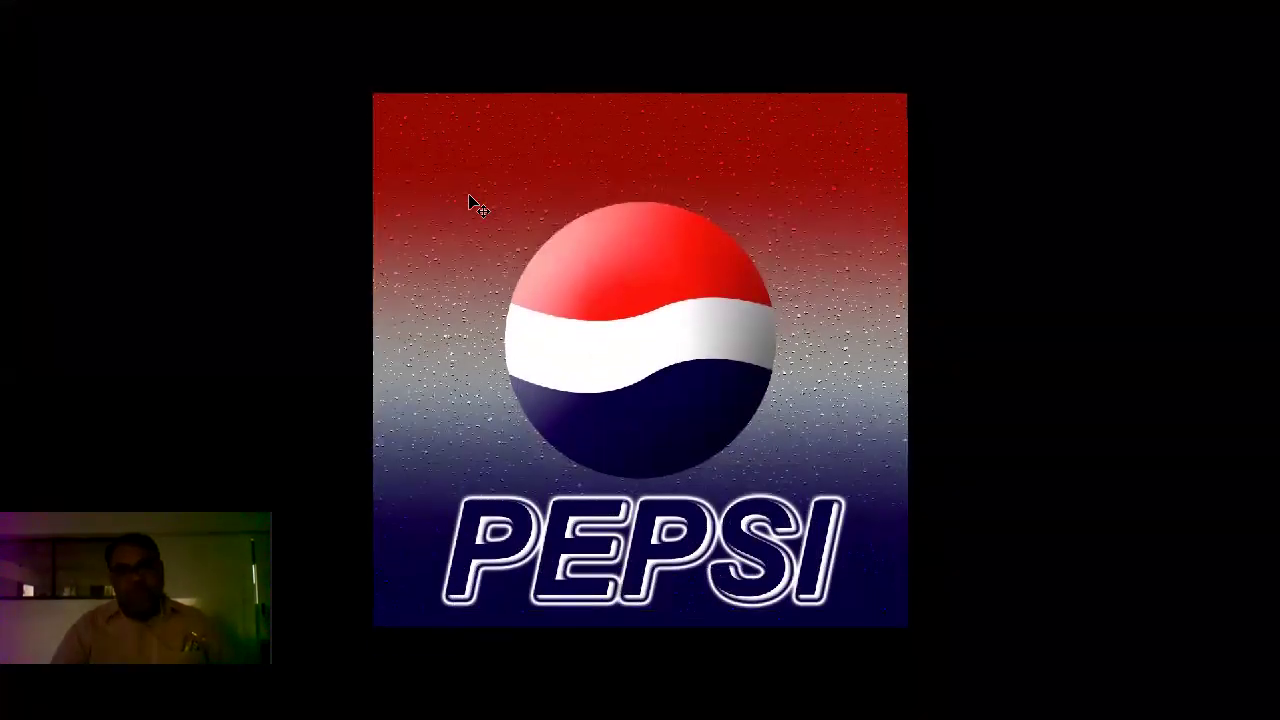
{"action": "key", "text": "ctrl+plus"}
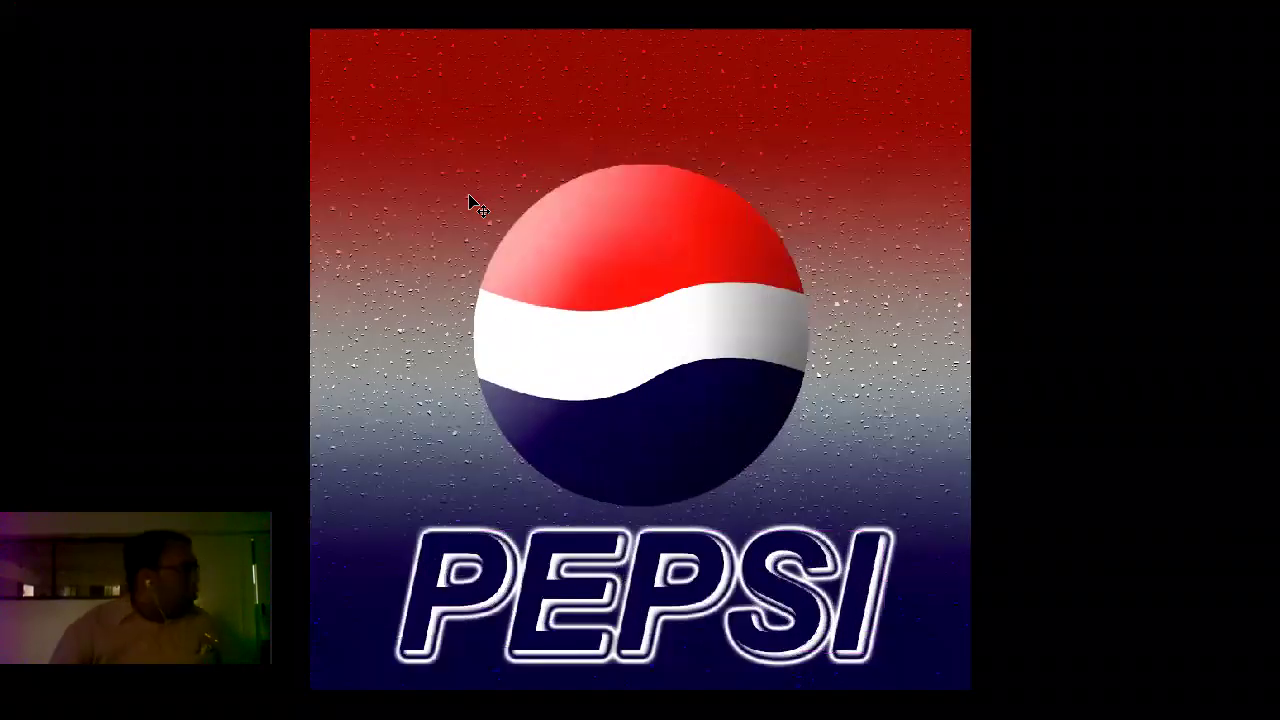